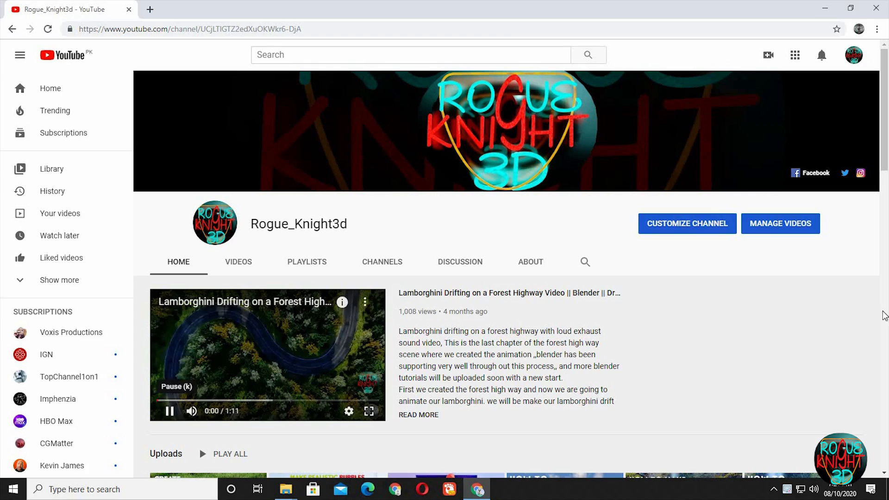
# - Browse the YouTube channel page and the Patreon posts offering scene blend files
pyautogui.moveTo(888, 134); pyautogui.dragTo(888, 283)
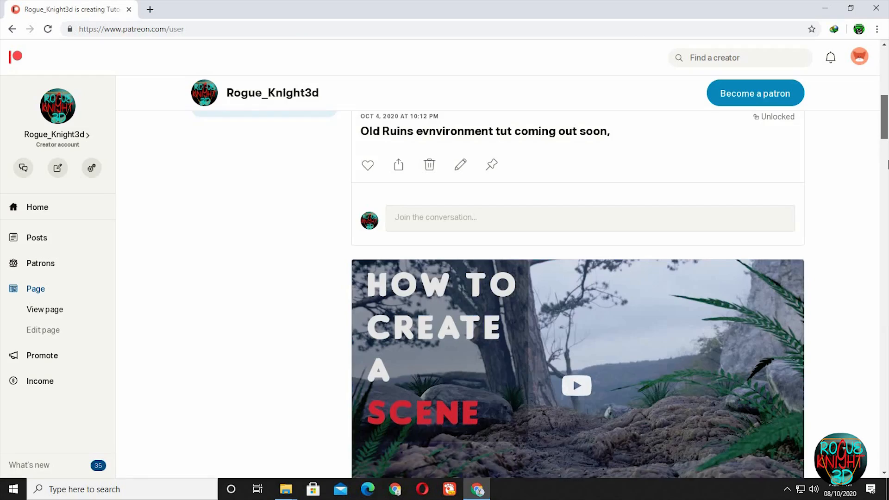
pyautogui.scroll(-4, 888, 196)
pyautogui.scroll(-8, 888, 196)
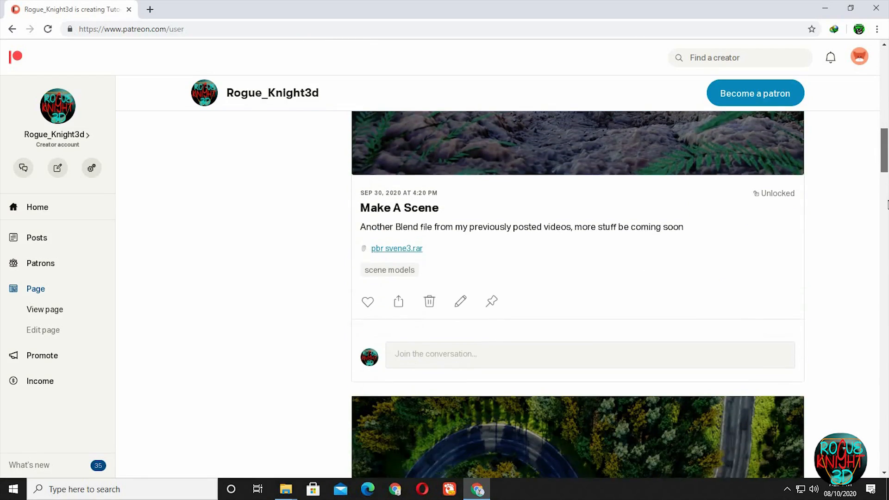
pyautogui.scroll(-12, 888, 237)
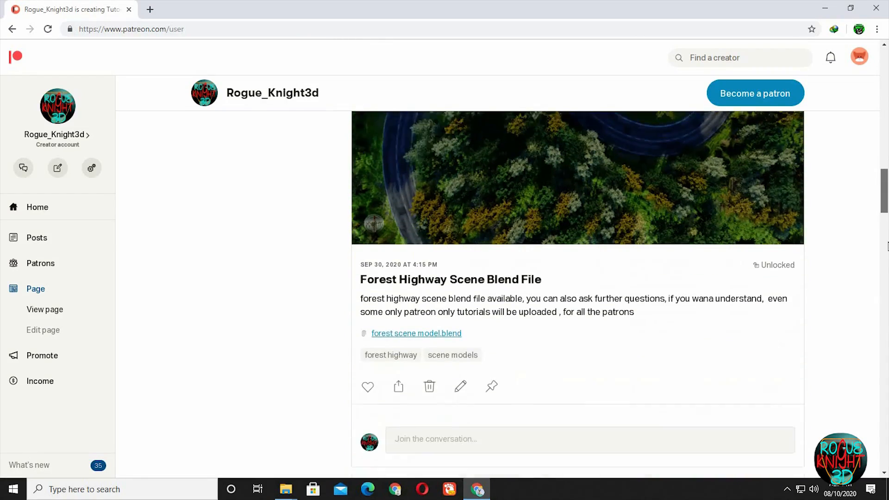
pyautogui.scroll(-3, 888, 274)
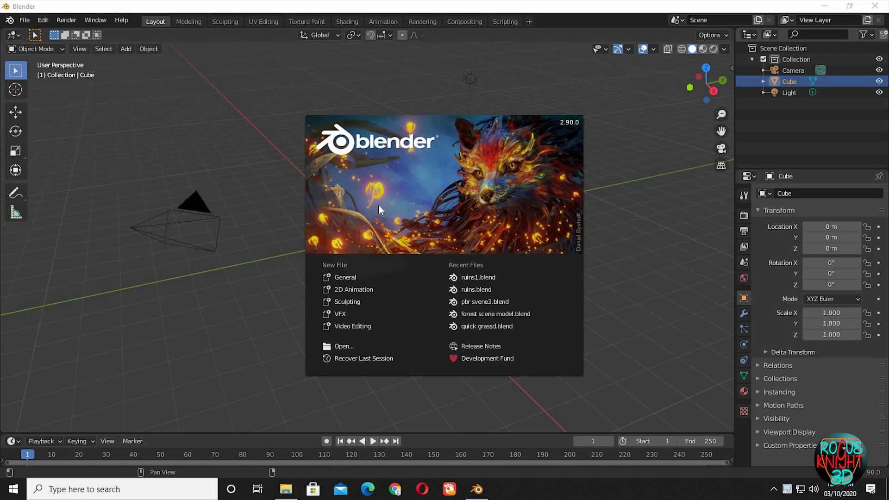
# - Switch to Blender, dismiss the splash screen and delete the default cube
pyautogui.click(379, 209)
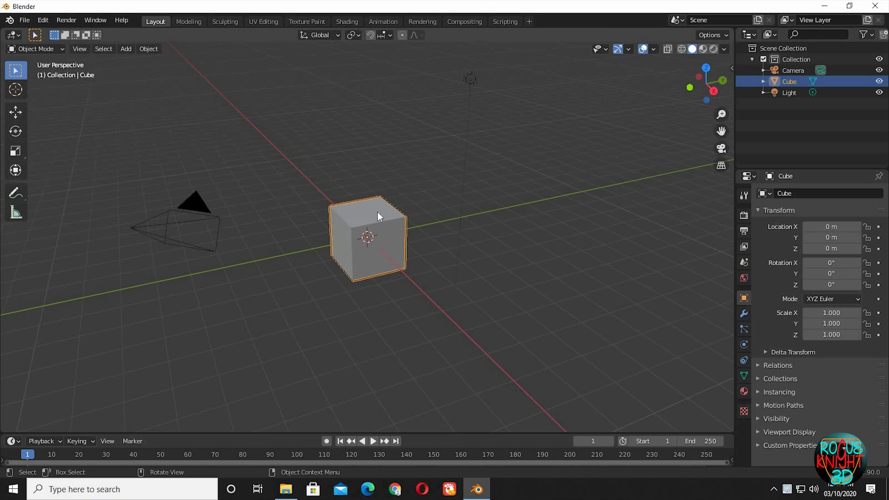
pyautogui.press('x')
pyautogui.click(377, 213)
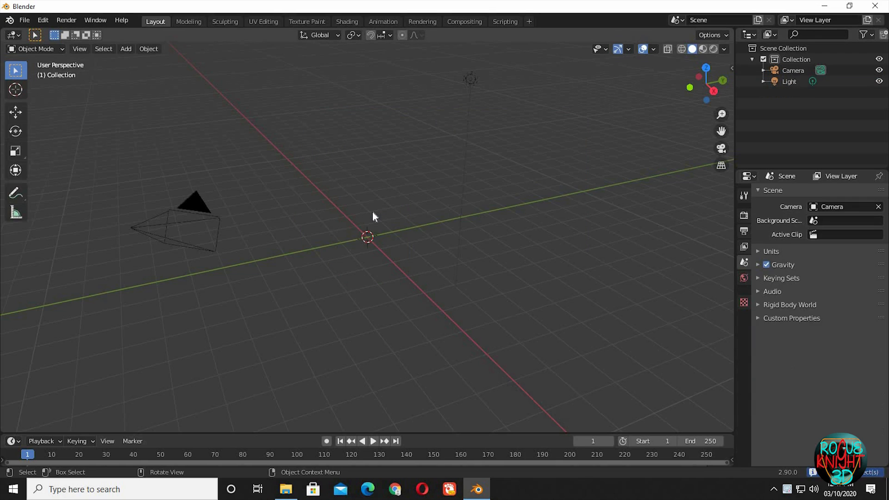
# - Find the Add Mesh: A.N.T.Landscape add-on in the preferences by searching for "lands" and enable it
pyautogui.hotkey('shift', 'a')
pyautogui.moveTo(372, 212)
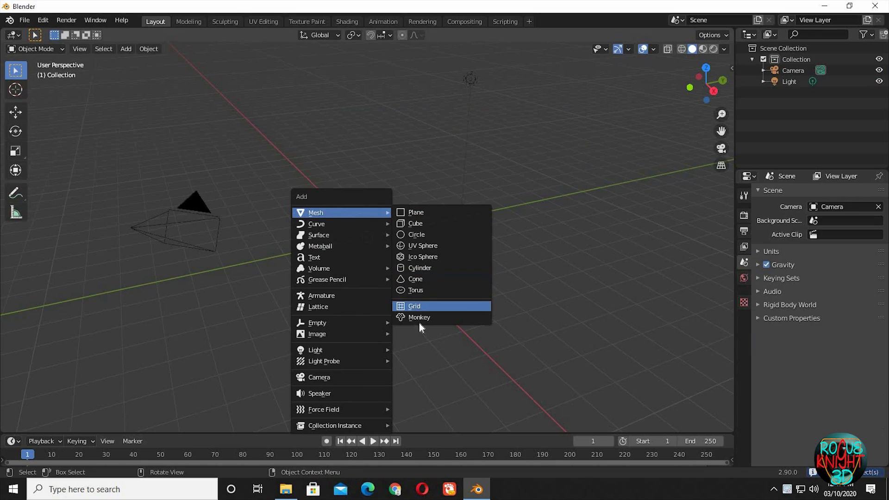
pyautogui.click(44, 20)
pyautogui.click(69, 179)
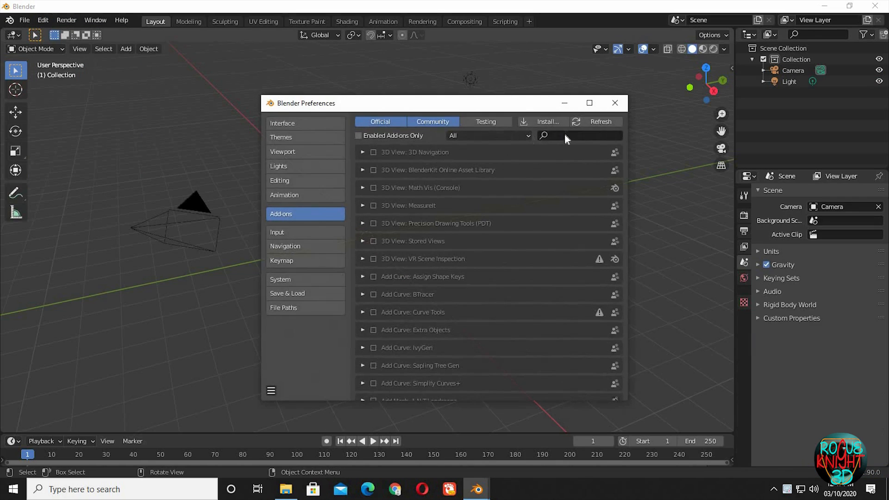
pyautogui.click(565, 135)
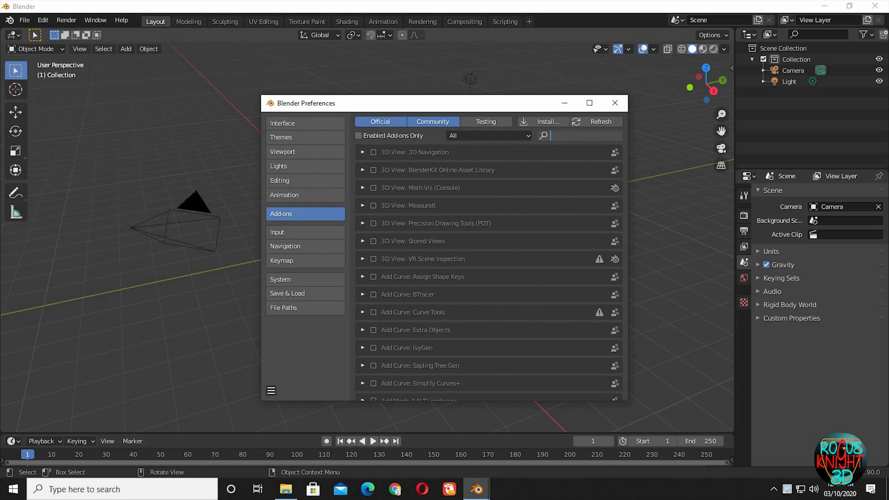
pyautogui.write('lands')
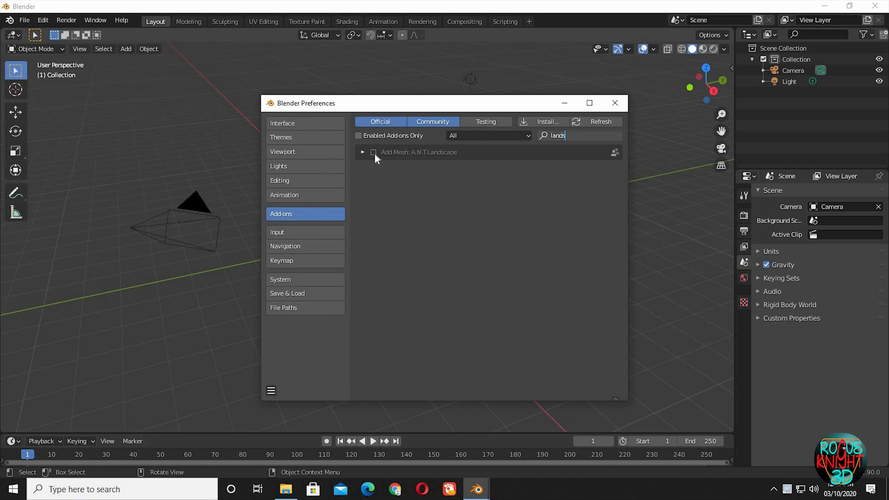
pyautogui.click(375, 154)
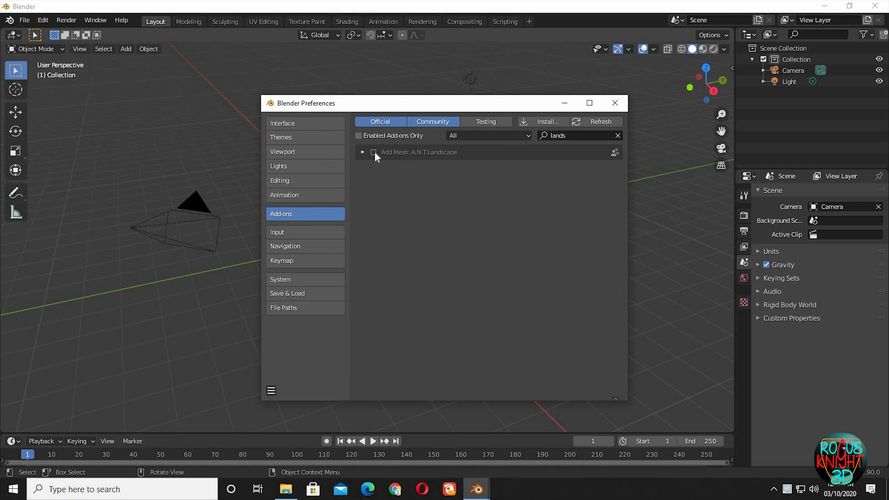
pyautogui.click(373, 153)
pyautogui.click(615, 103)
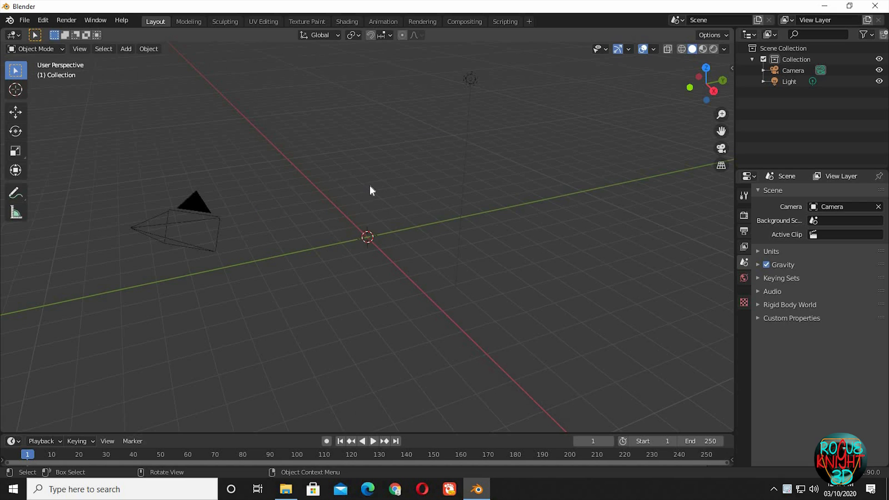
# - Add a Landscape mesh to the scene at the world origin
pyautogui.hotkey('shift', 'a')
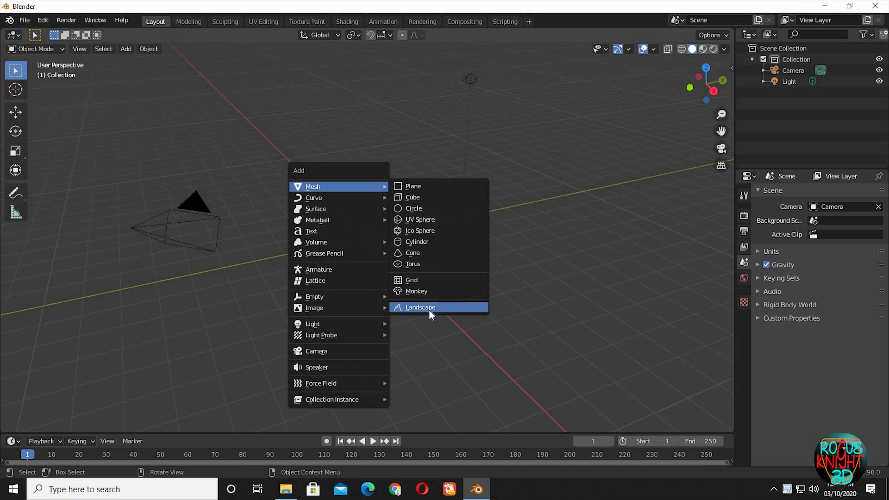
pyautogui.click(429, 309)
pyautogui.scroll(9, 394, 232)
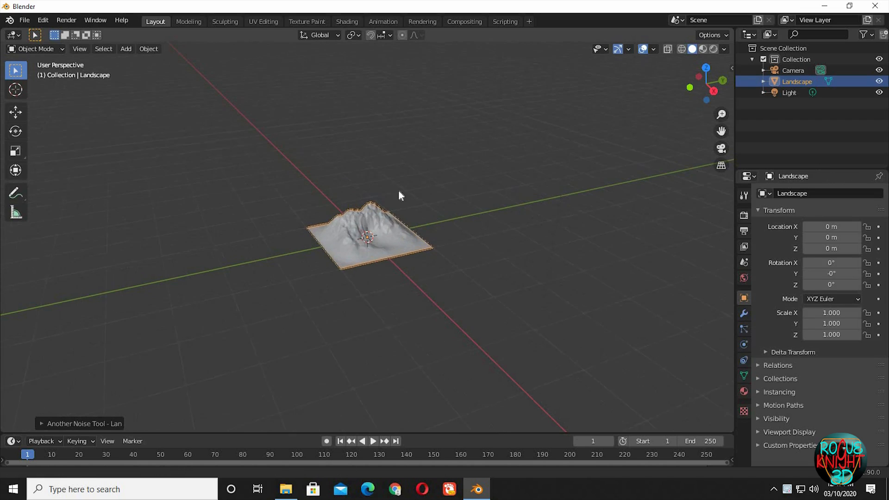
pyautogui.moveTo(433, 210); pyautogui.dragTo(427, 234, button='middle')
pyautogui.scroll(-4, 425, 237)
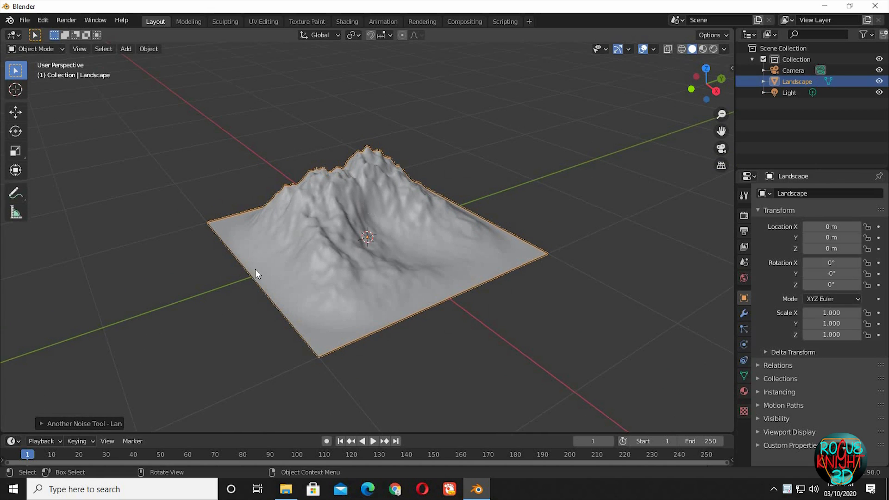
# - Apply the Another Noise operator preset to the new landscape
pyautogui.click(47, 426)
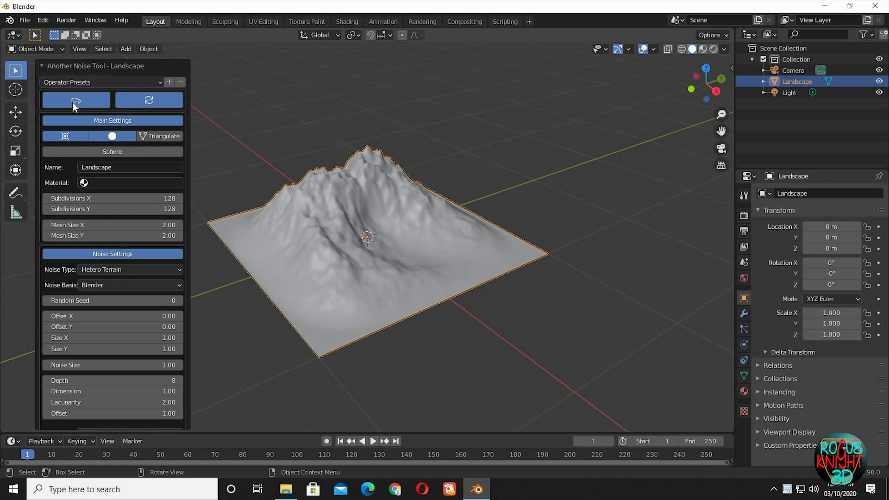
pyautogui.click(129, 86)
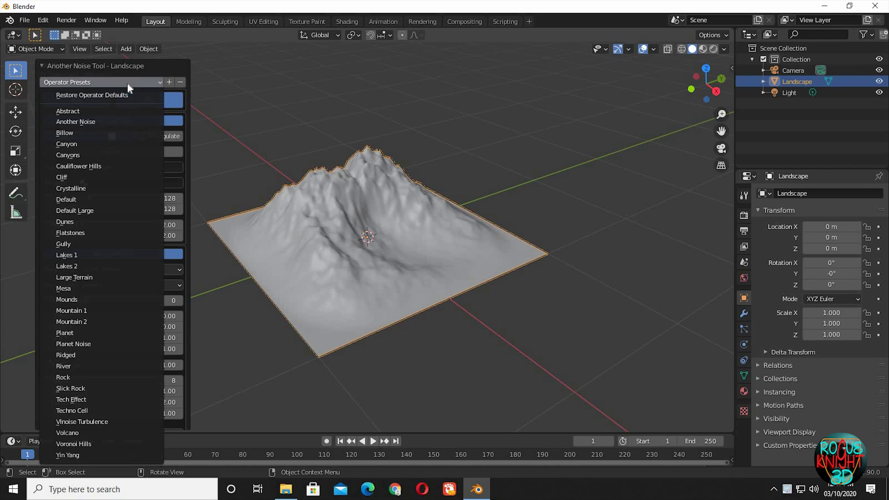
pyautogui.click(95, 123)
pyautogui.moveTo(500, 246); pyautogui.dragTo(418, 270, button='middle')
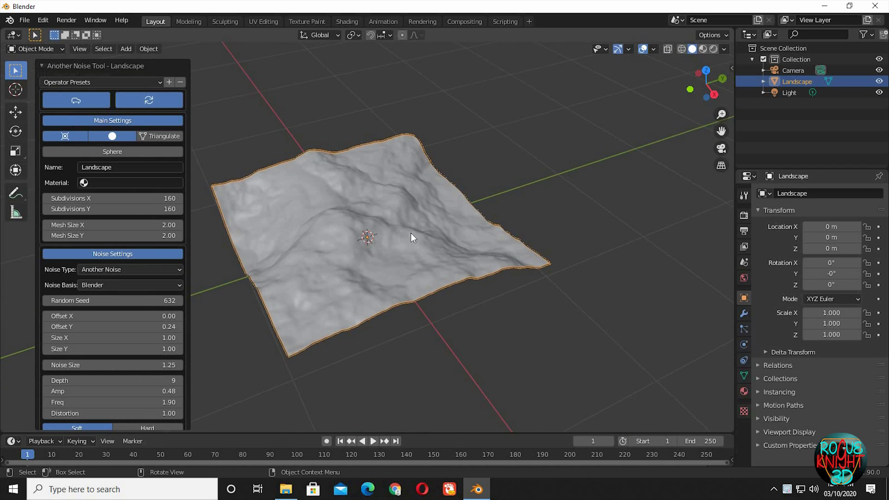
pyautogui.moveTo(413, 237); pyautogui.dragTo(395, 245, button='middle')
pyautogui.moveTo(434, 282); pyautogui.dragTo(463, 299, button='middle')
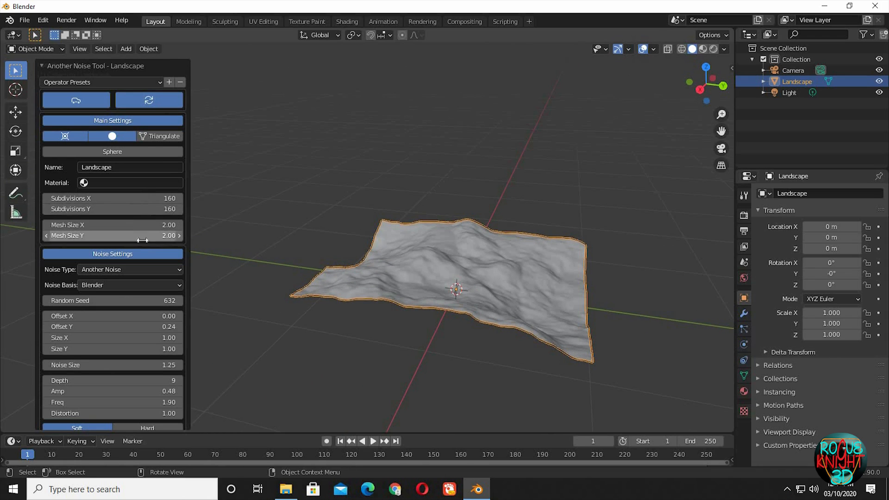
# - Change the landscape's noise basis to Cell Noise to give the terrain a stepped, rocky shape
pyautogui.click(139, 286)
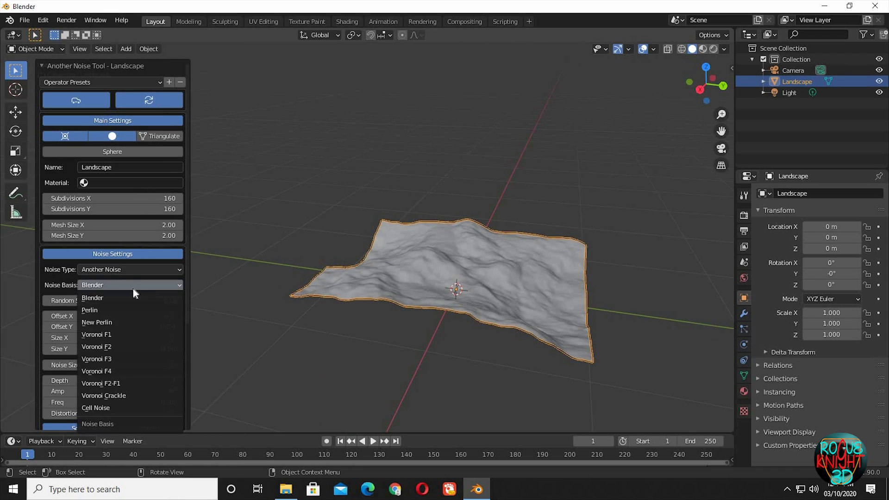
pyautogui.click(103, 407)
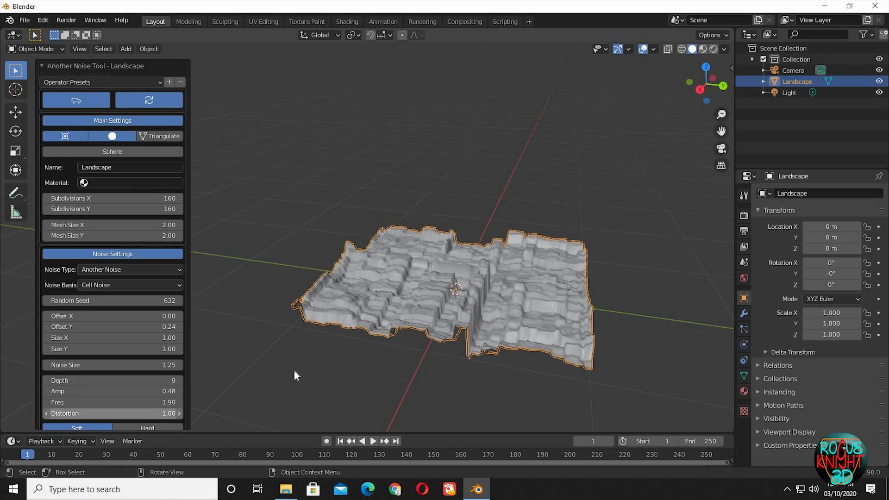
pyautogui.moveTo(378, 351); pyautogui.dragTo(473, 343, button='middle')
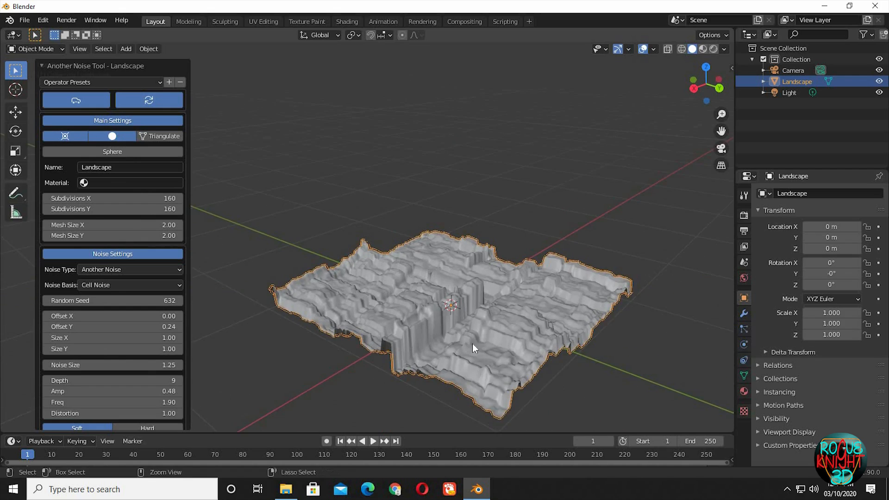
pyautogui.scroll(5, 473, 343)
pyautogui.moveTo(401, 309); pyautogui.dragTo(504, 337, button='middle')
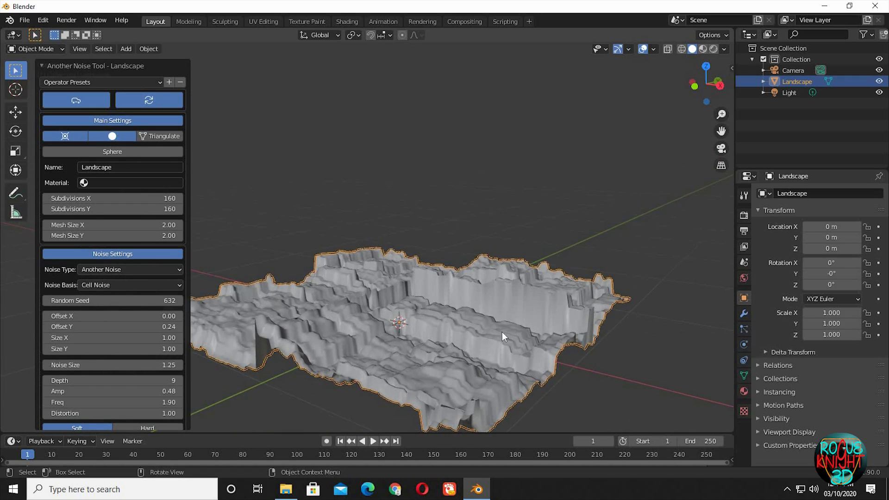
# - Set the landscape's noise effect type to Blocks
pyautogui.scroll(-8, 182, 344)
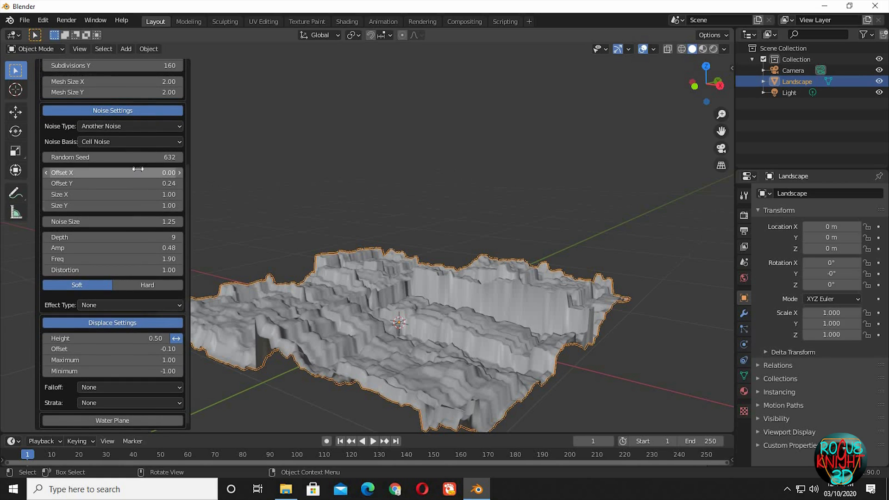
pyautogui.click(143, 306)
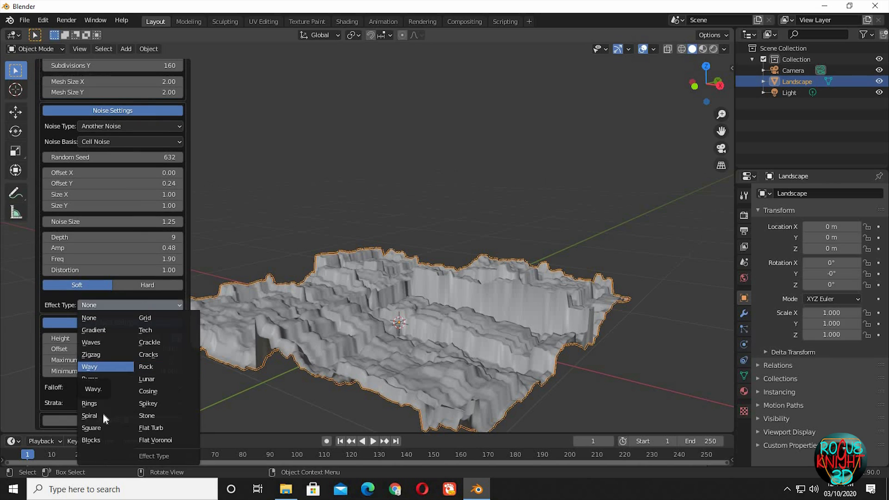
pyautogui.click(92, 441)
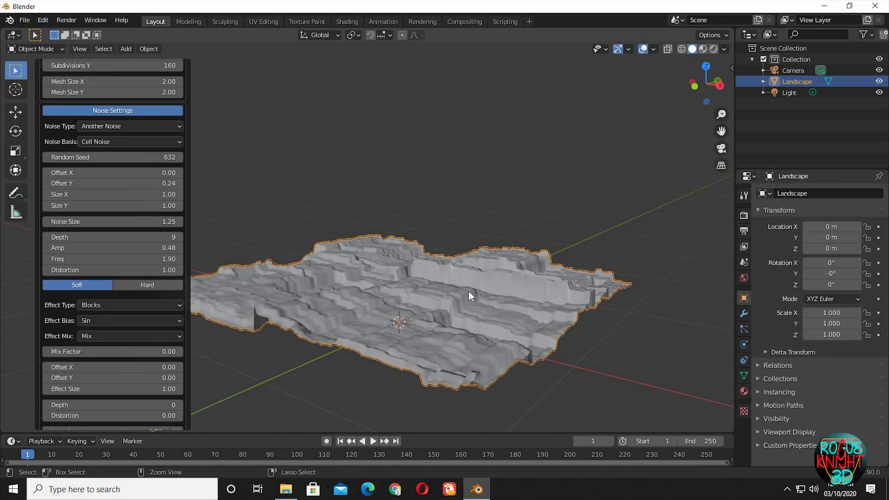
pyautogui.scroll(4, 413, 296)
pyautogui.moveTo(413, 296); pyautogui.dragTo(457, 285, button='middle')
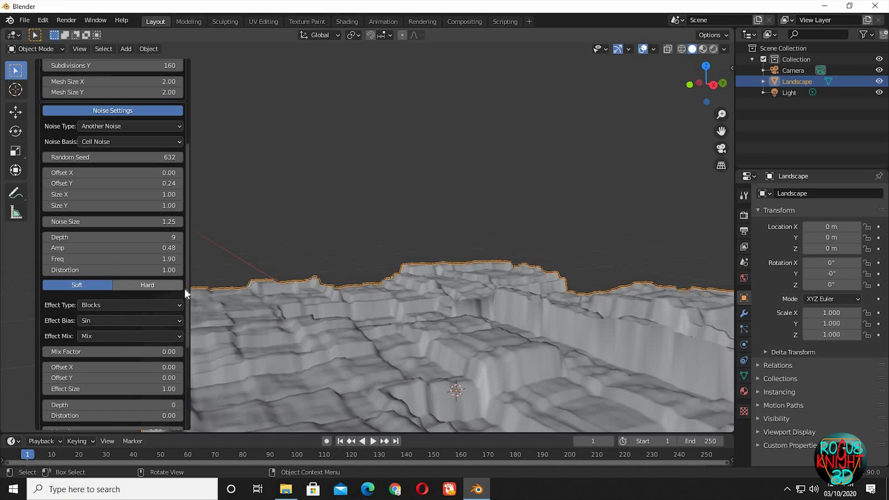
# - Set the Effect Mix of the landscape's Blocks effect to Add
pyautogui.scroll(-5, 118, 283)
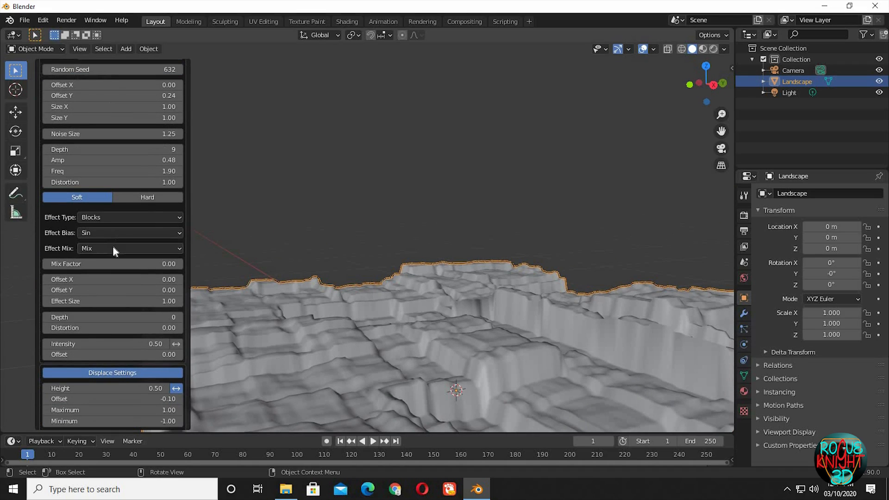
pyautogui.click(113, 247)
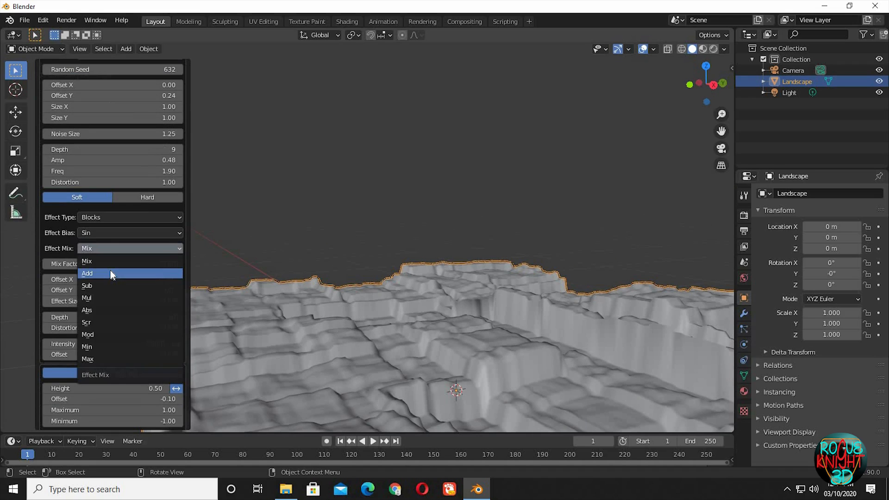
pyautogui.click(111, 273)
pyautogui.moveTo(547, 390); pyautogui.dragTo(111, 277, button='middle')
# - Try the Sub effect mix on the landscape and return the setting to Add
pyautogui.click(122, 246)
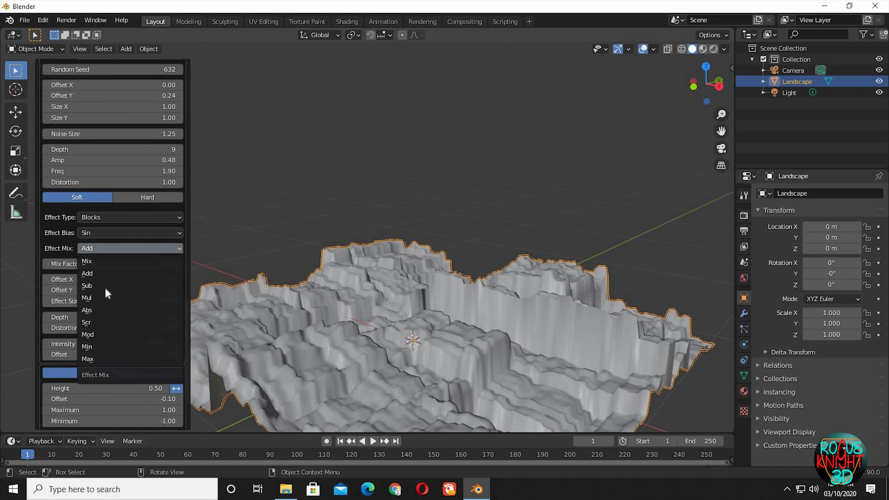
pyautogui.click(104, 287)
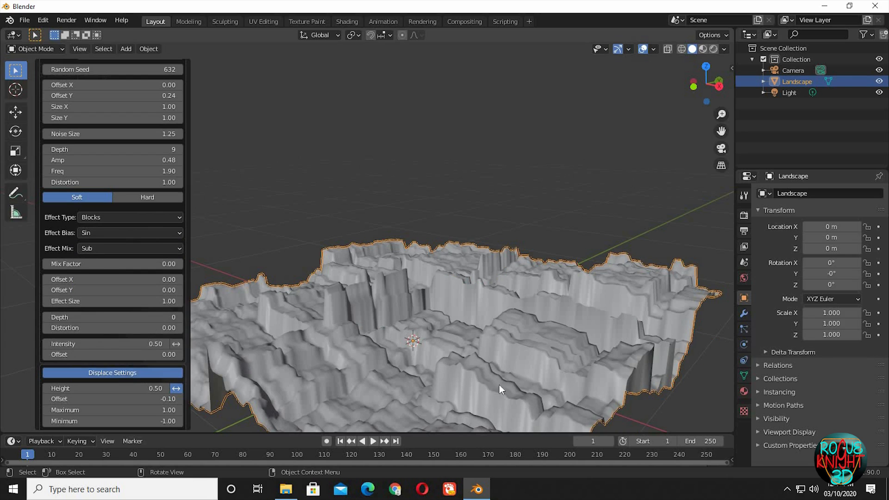
pyautogui.moveTo(500, 385); pyautogui.dragTo(145, 247, button='middle')
pyautogui.click(139, 248)
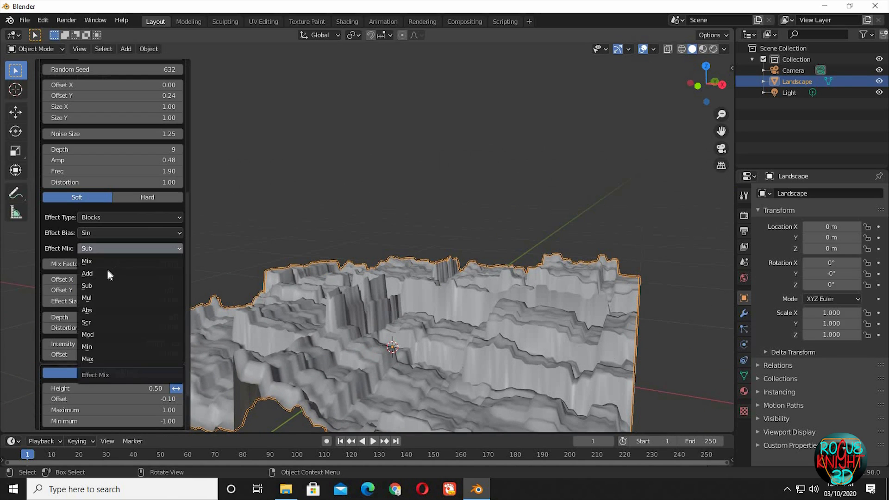
pyautogui.click(108, 273)
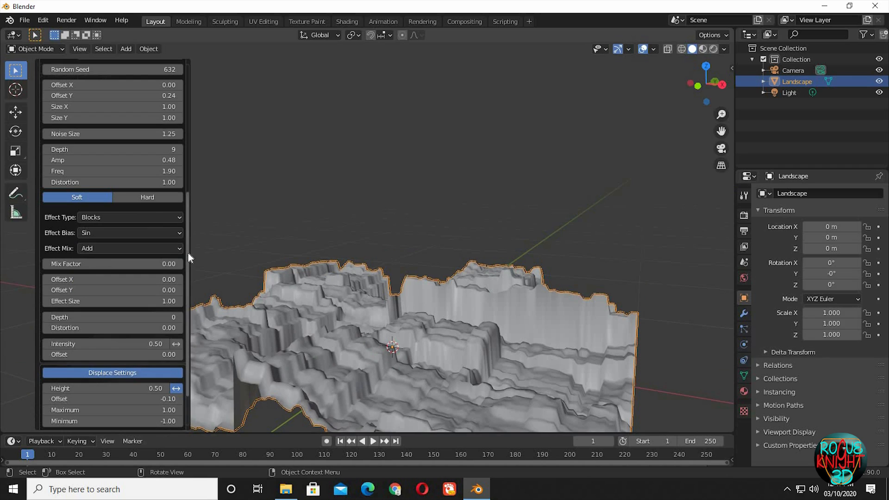
# - Set the landscape's Strata displacement option to Quantize Mix
pyautogui.scroll(-4, 184, 293)
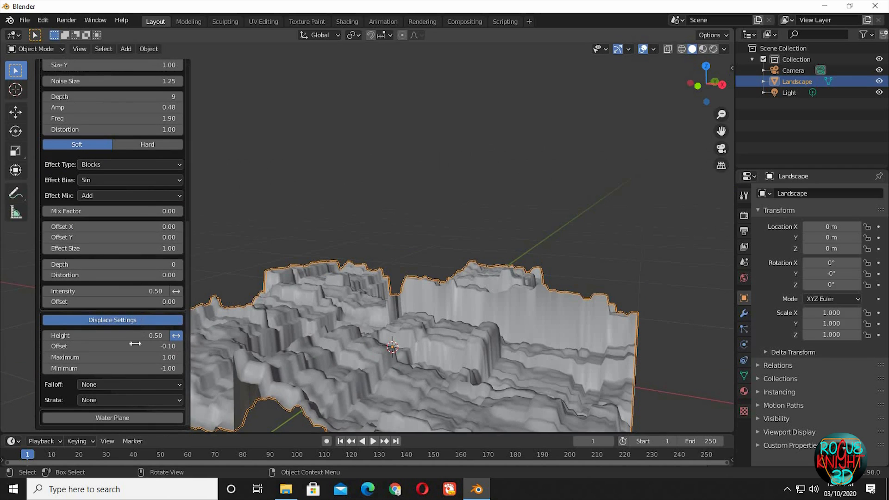
pyautogui.click(125, 399)
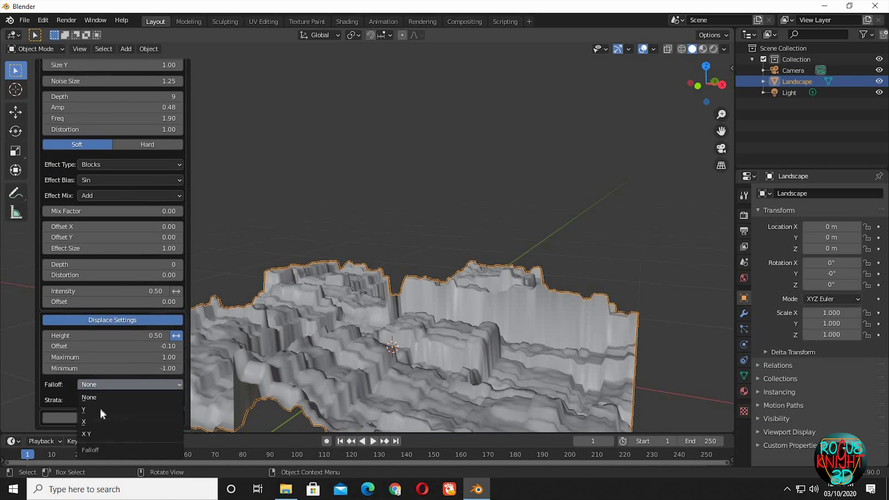
pyautogui.click(129, 403)
pyautogui.click(130, 401)
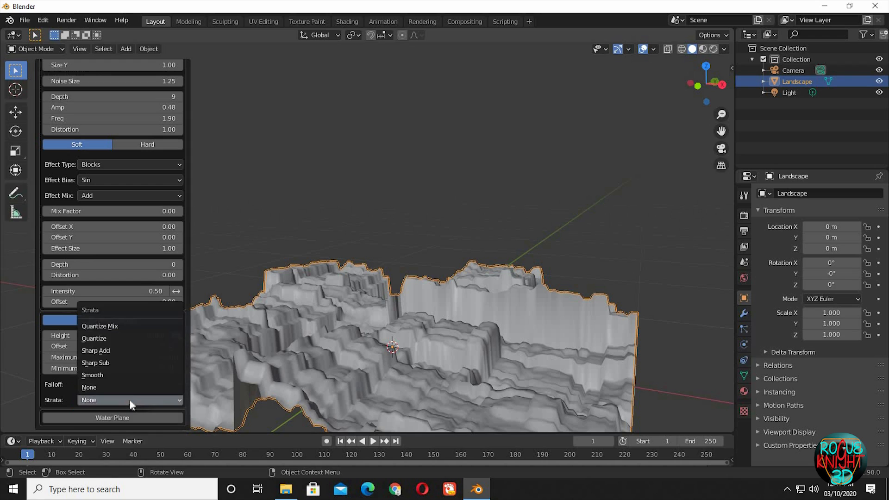
pyautogui.click(127, 327)
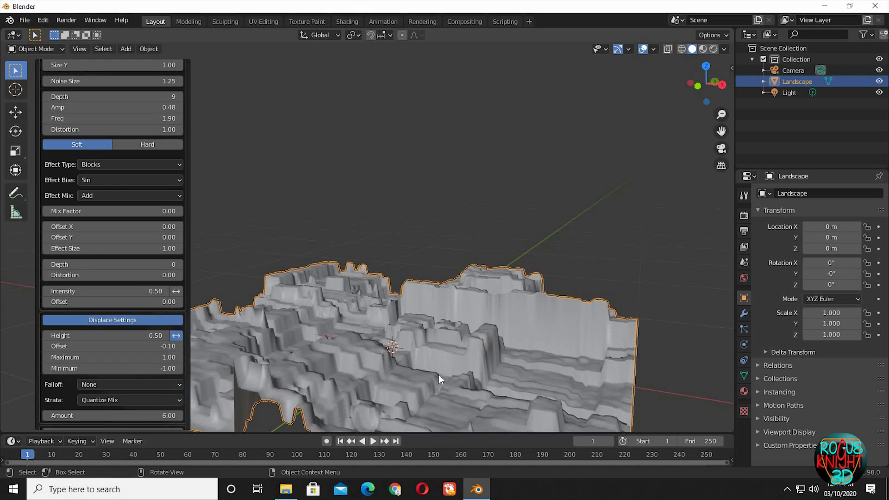
pyautogui.moveTo(439, 374); pyautogui.dragTo(524, 345, button='middle')
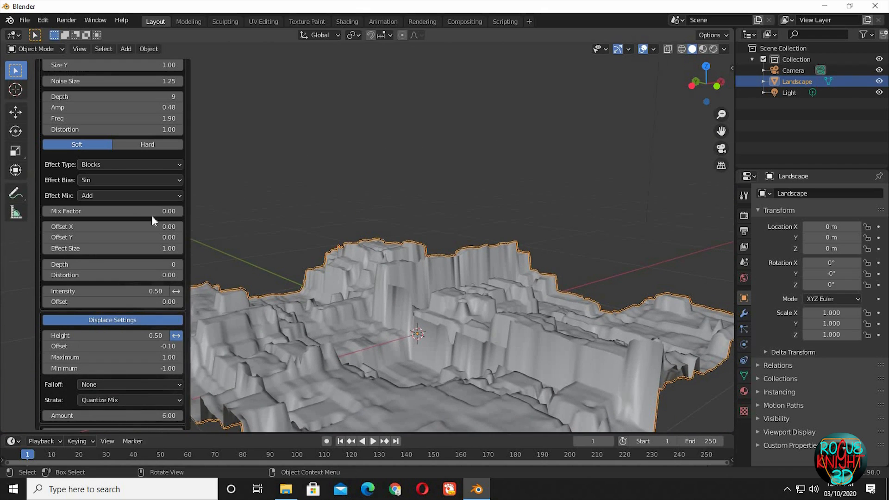
# - Change the landscape's noise Random Seed to 640 for a different rocky terrain shape
pyautogui.scroll(10, 188, 193)
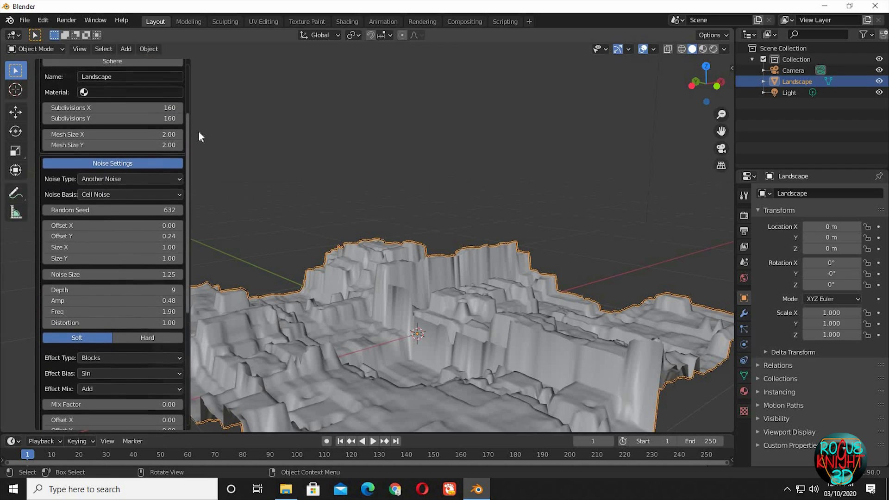
pyautogui.click(180, 210)
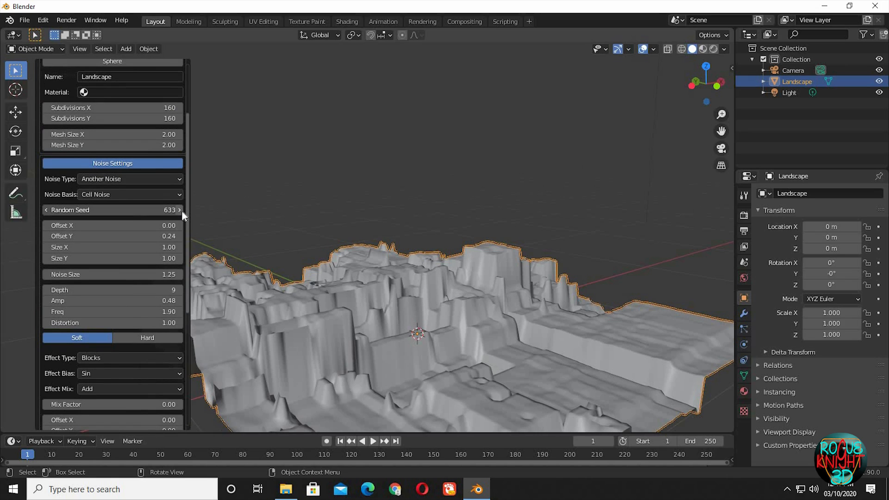
pyautogui.click(182, 210)
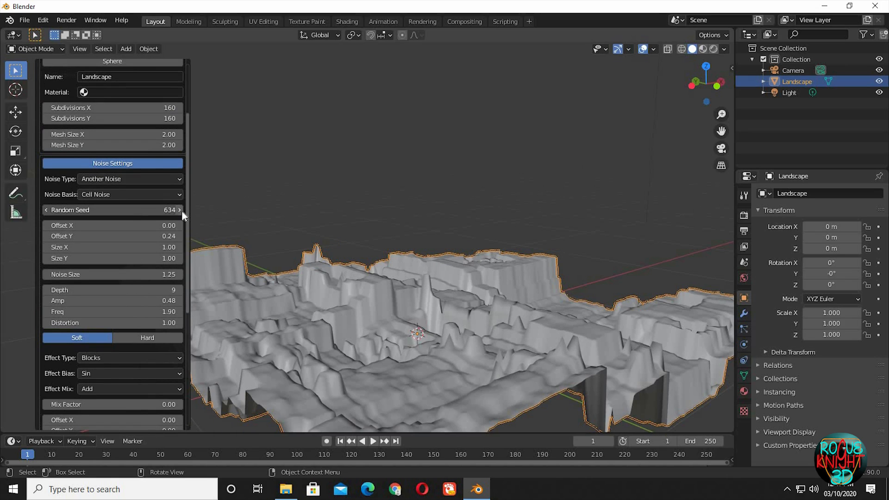
pyautogui.click(182, 210)
pyautogui.click(182, 210)
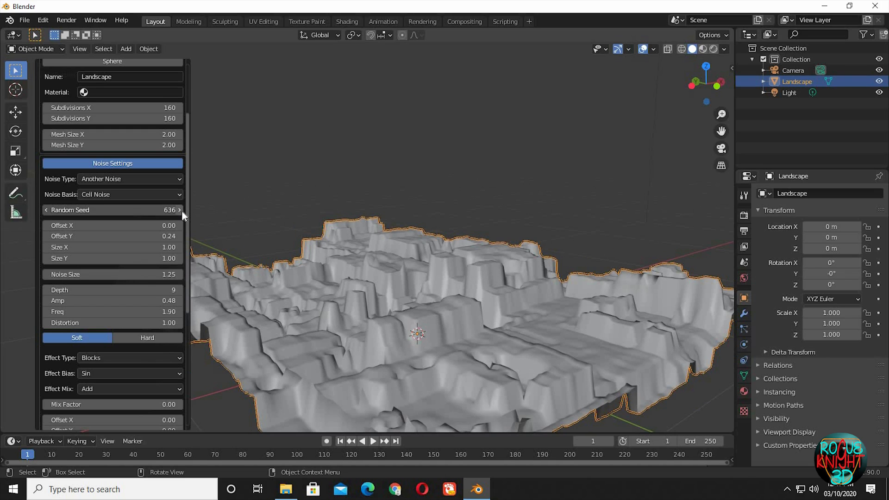
pyautogui.click(182, 210)
pyautogui.click(179, 210)
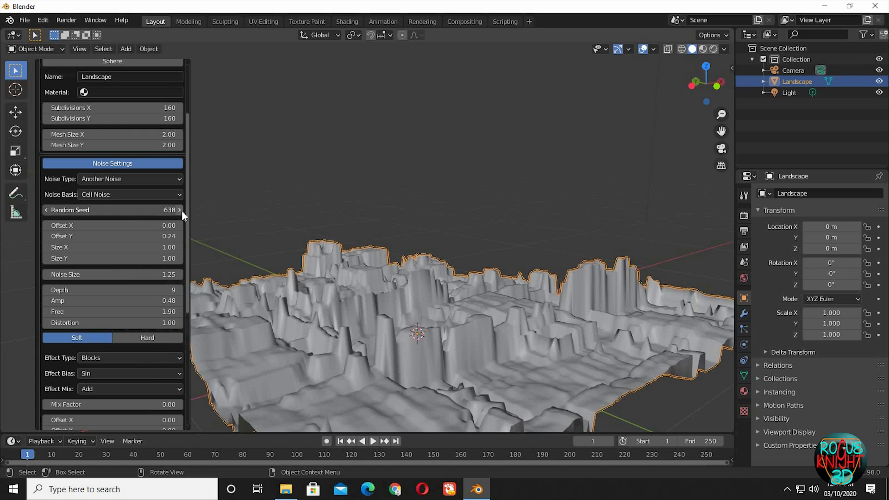
pyautogui.click(180, 210)
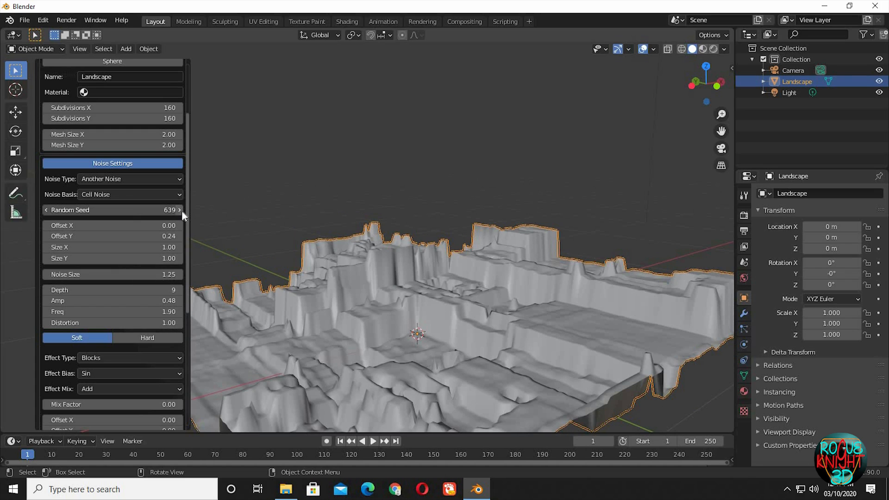
pyautogui.click(180, 210)
pyautogui.moveTo(324, 321); pyautogui.dragTo(389, 314, button='middle')
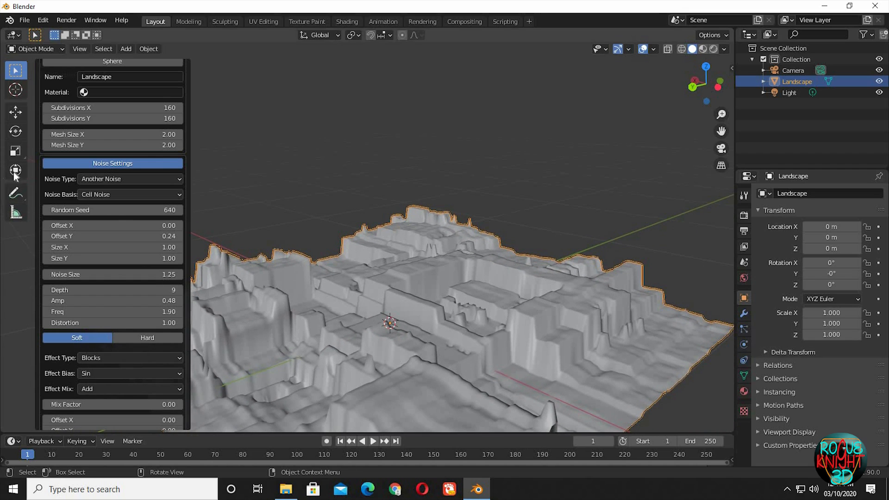
# - Set the landscape's noise Size X and Size Y to 1.03
pyautogui.click(180, 225)
pyautogui.click(180, 249)
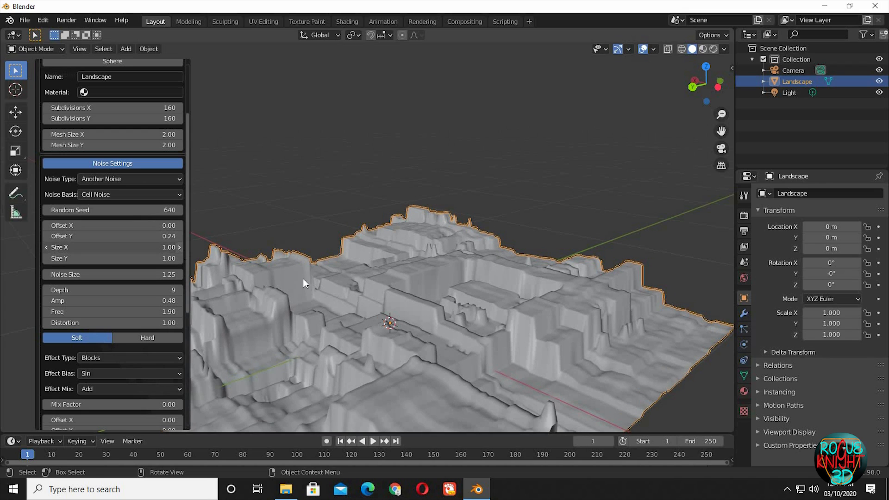
pyautogui.click(180, 260)
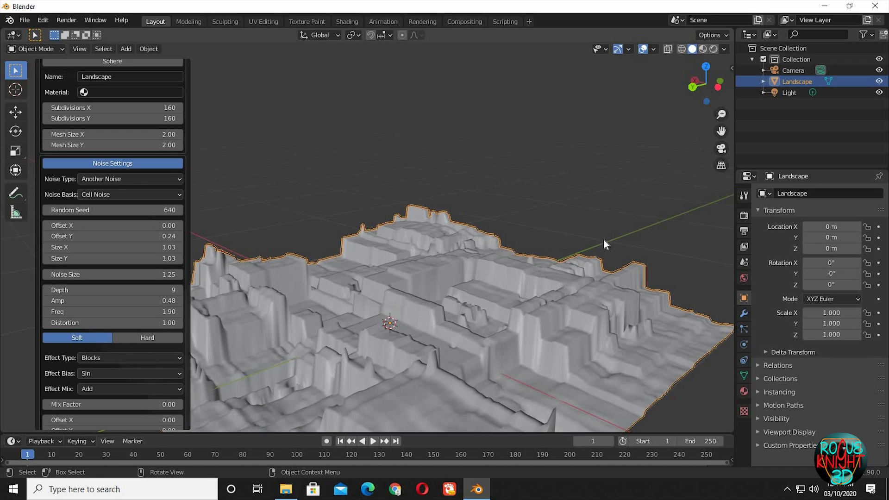
# - Set the landscape's Noise Size to 1.28 and its noise Depth to 10
pyautogui.scroll(-4, 140, 249)
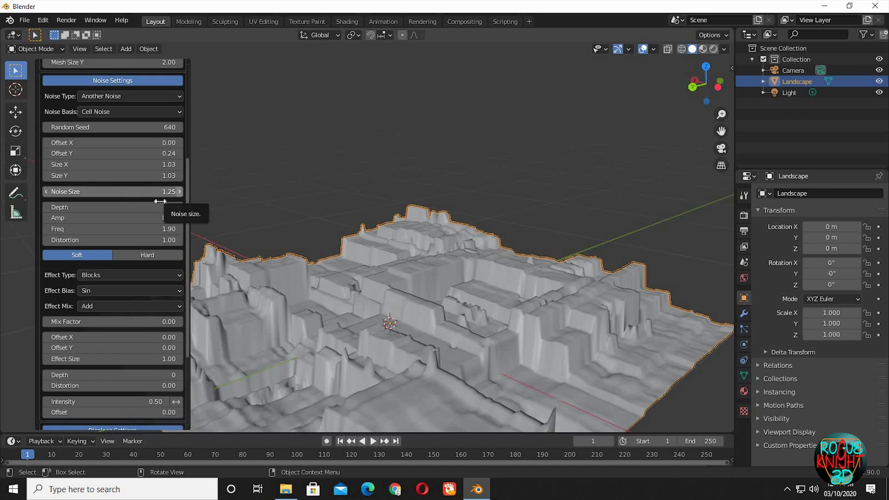
pyautogui.click(179, 192)
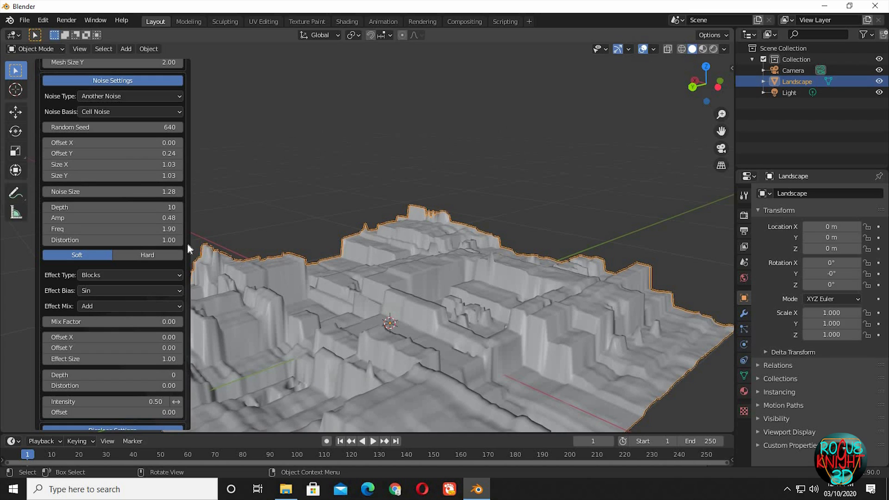
pyautogui.click(180, 218)
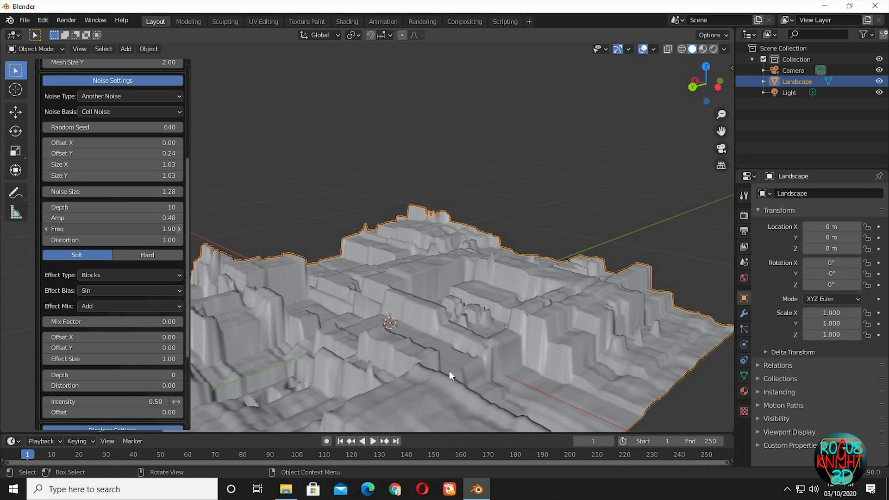
# - Try raising the landscape's noise frequency in small increments up to 2.02, inspecting the terrain at each value
pyautogui.moveTo(508, 371); pyautogui.dragTo(178, 234, button='middle')
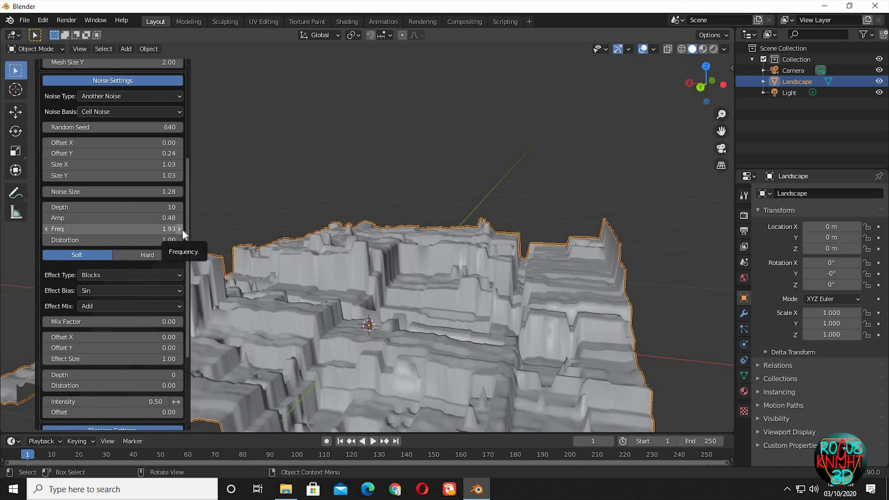
pyautogui.click(182, 229)
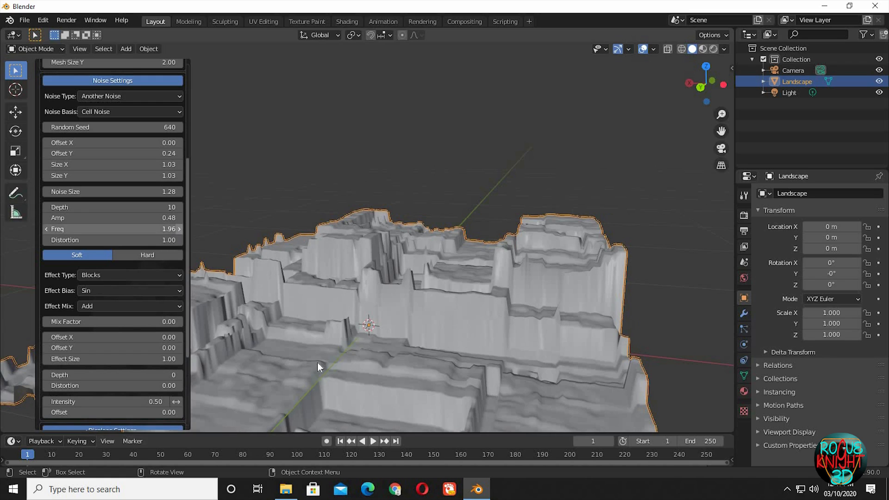
pyautogui.moveTo(318, 362); pyautogui.dragTo(180, 232, button='middle')
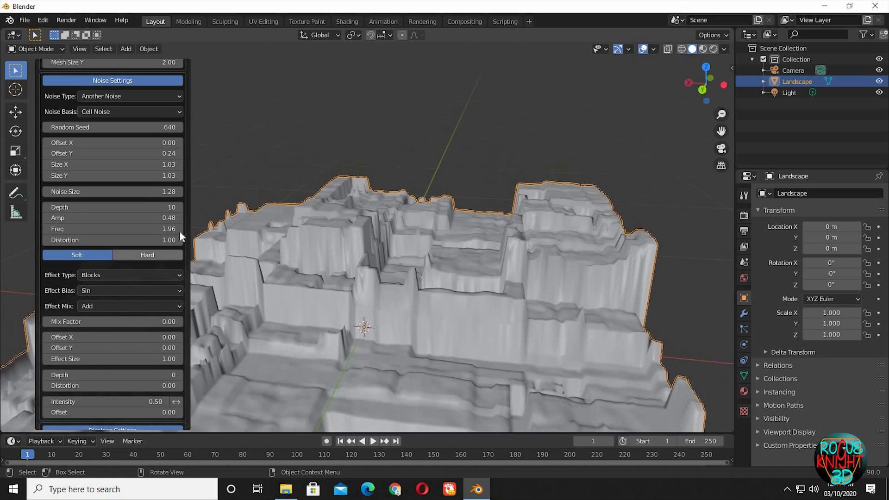
pyautogui.click(180, 229)
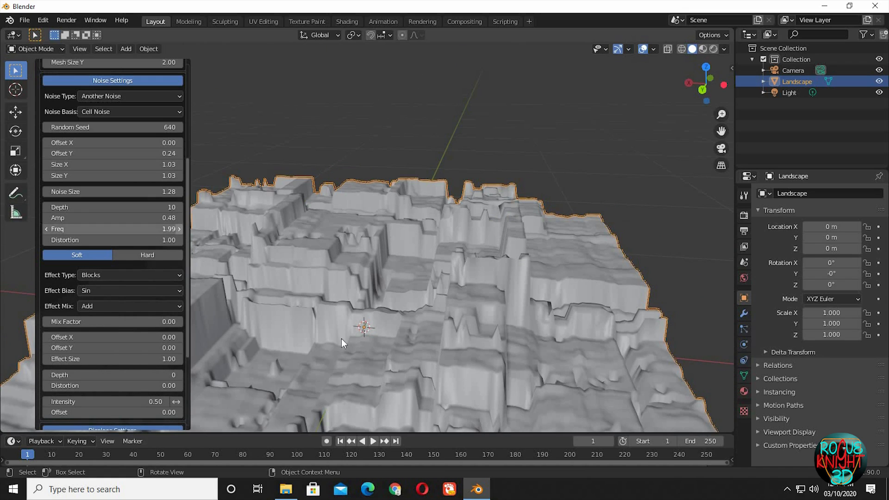
pyautogui.moveTo(326, 319); pyautogui.dragTo(435, 336, button='middle')
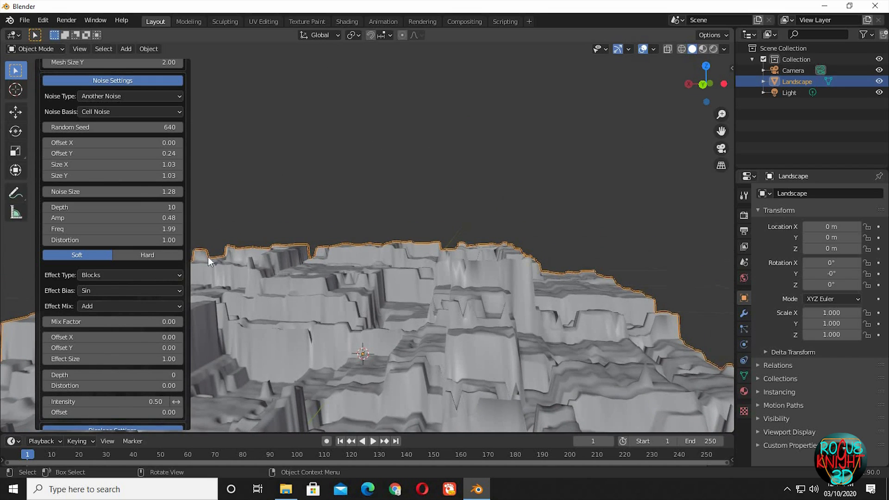
pyautogui.click(180, 230)
pyautogui.moveTo(448, 382); pyautogui.dragTo(417, 342, button='middle')
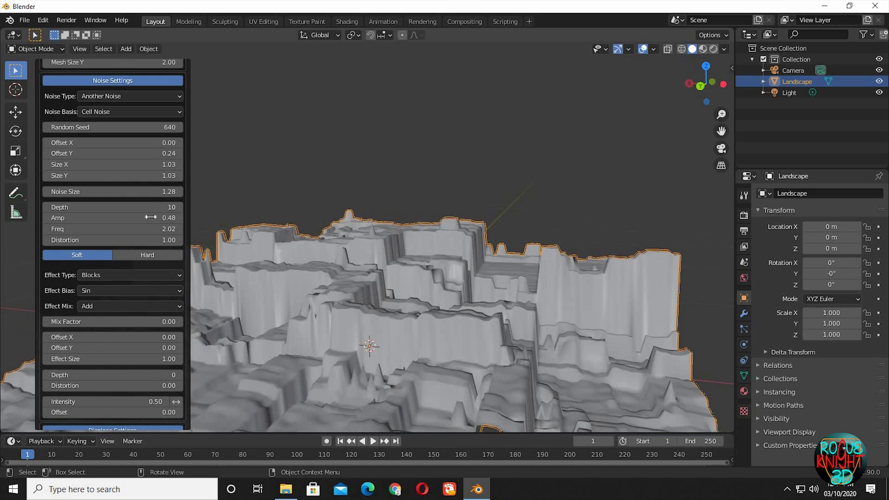
# - Set the landscape's noise frequency to 1.95 and inspect the terrain
pyautogui.click(157, 229)
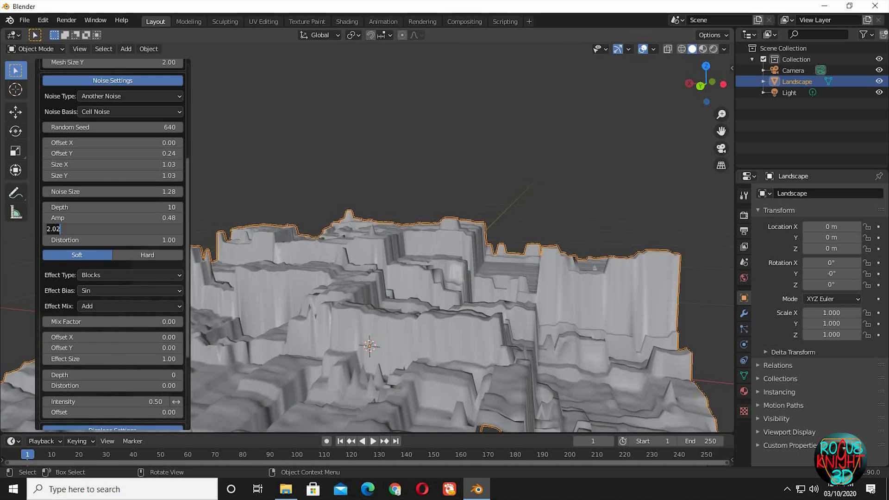
pyautogui.write('1.95')
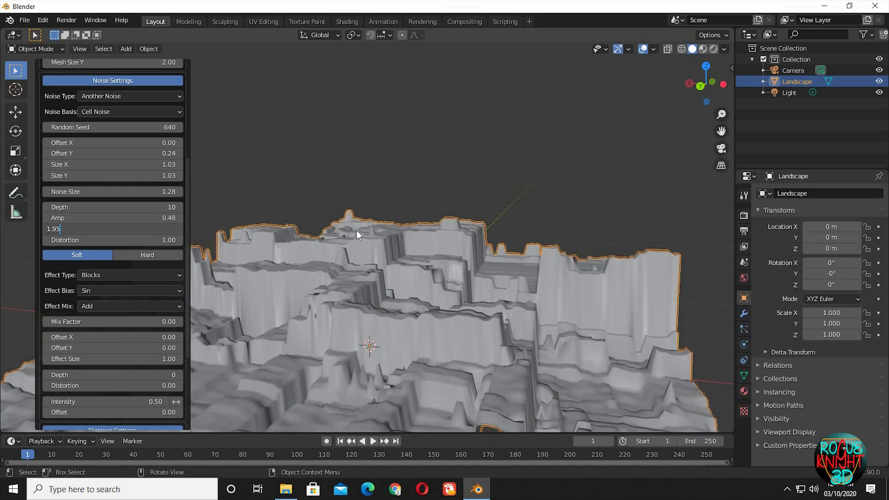
pyautogui.press('Return')
pyautogui.moveTo(422, 311); pyautogui.dragTo(320, 300, button='middle')
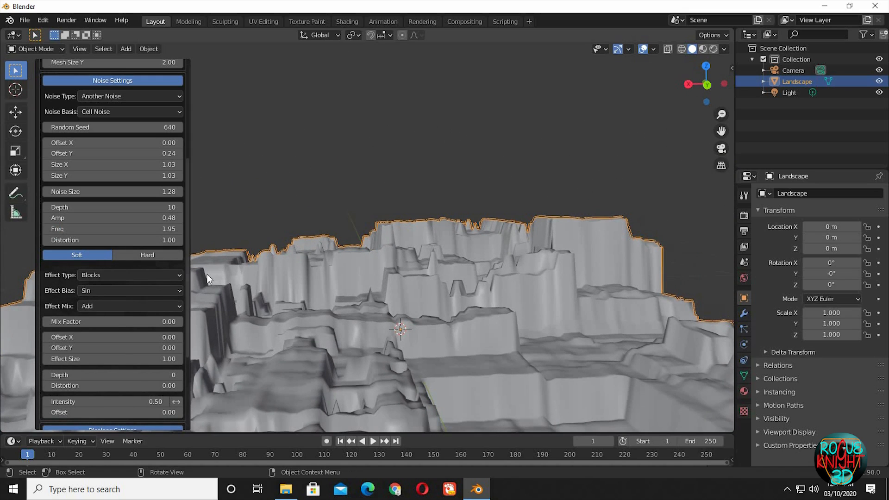
# - Try the Cos and Tri effect biases on the landscape and return the setting to Sin
pyautogui.scroll(-2, 178, 283)
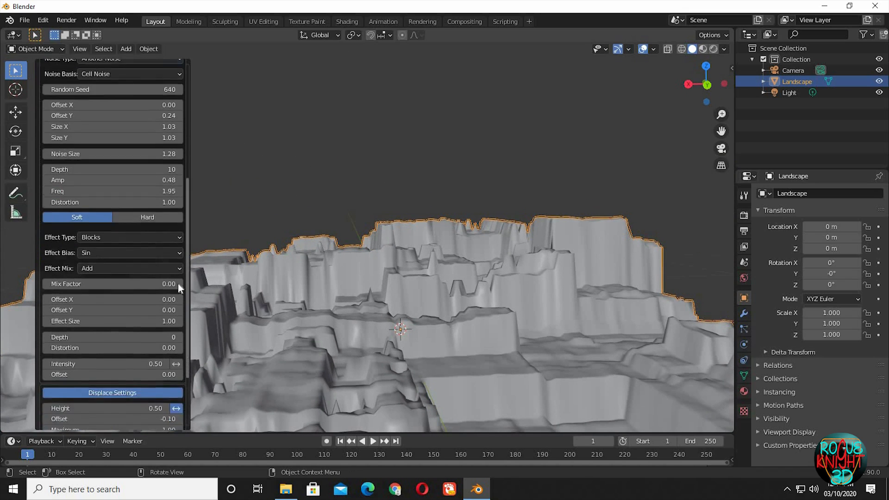
pyautogui.scroll(-4, 178, 284)
pyautogui.click(132, 179)
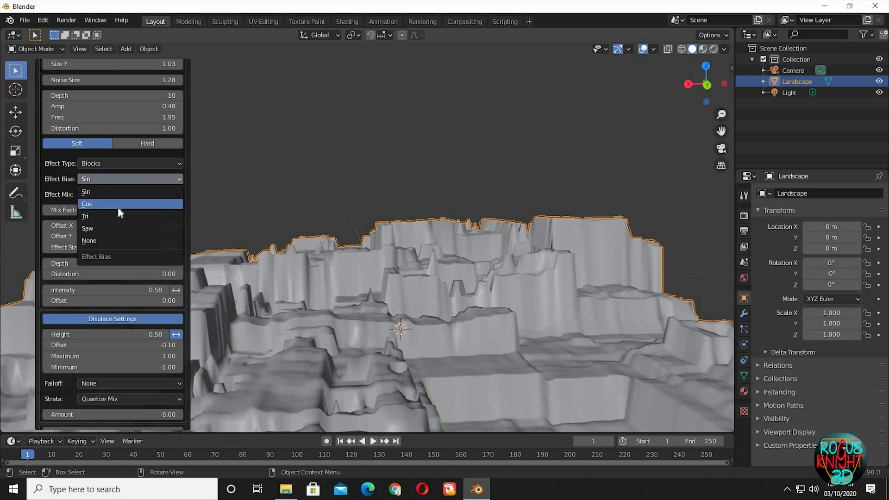
pyautogui.click(118, 208)
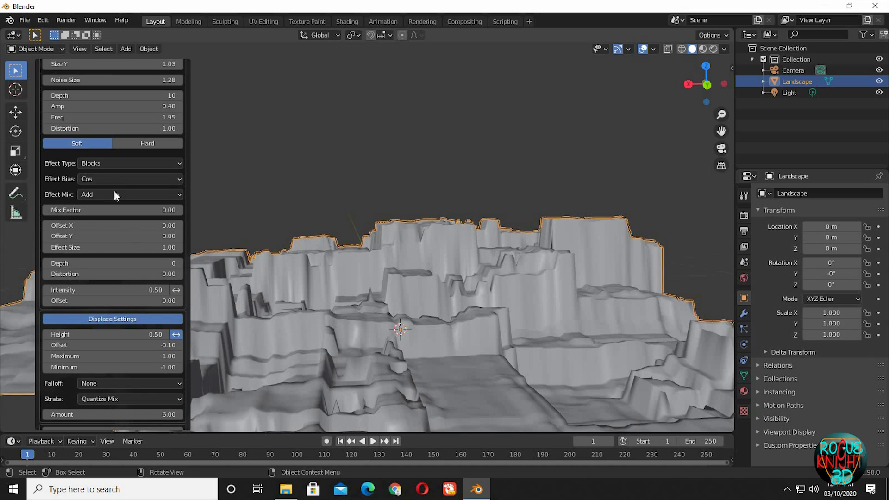
pyautogui.click(114, 183)
pyautogui.click(110, 216)
pyautogui.click(108, 182)
pyautogui.click(111, 192)
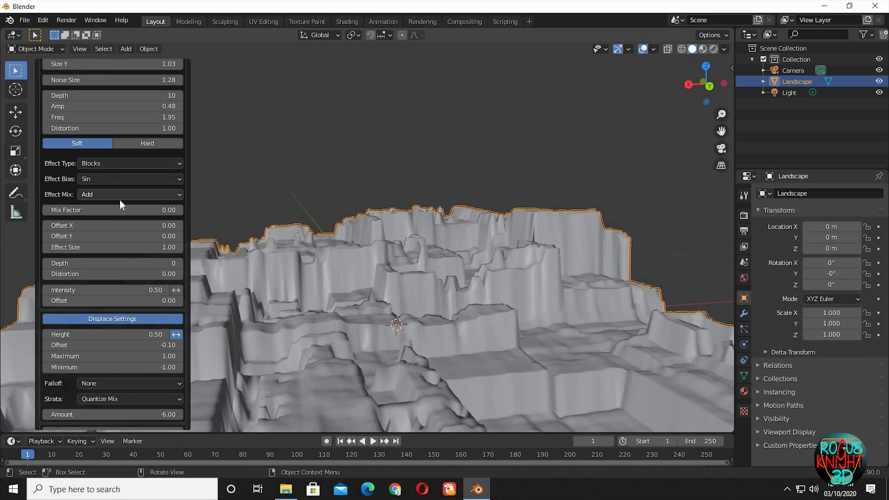
# - Try the Sub, Mul and Abs effect mixes on the landscape, inspecting each, and return the setting to Add
pyautogui.click(121, 195)
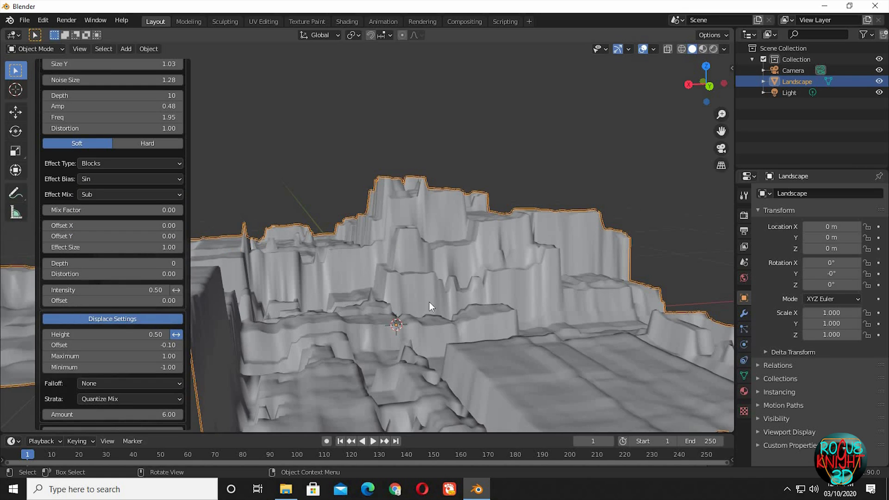
pyautogui.moveTo(429, 302); pyautogui.dragTo(452, 326, button='middle')
pyautogui.moveTo(393, 241); pyautogui.dragTo(403, 262, button='middle')
pyautogui.click(138, 193)
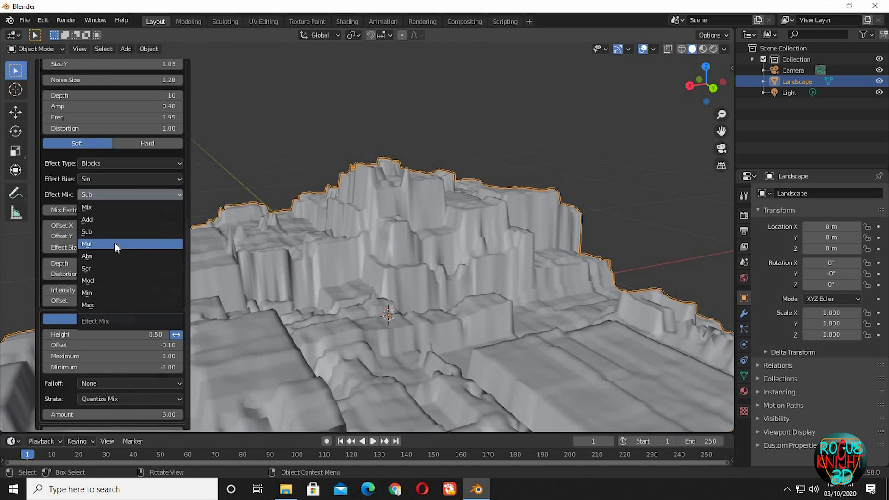
pyautogui.click(114, 244)
pyautogui.moveTo(486, 306); pyautogui.dragTo(232, 245, button='middle')
pyautogui.click(154, 196)
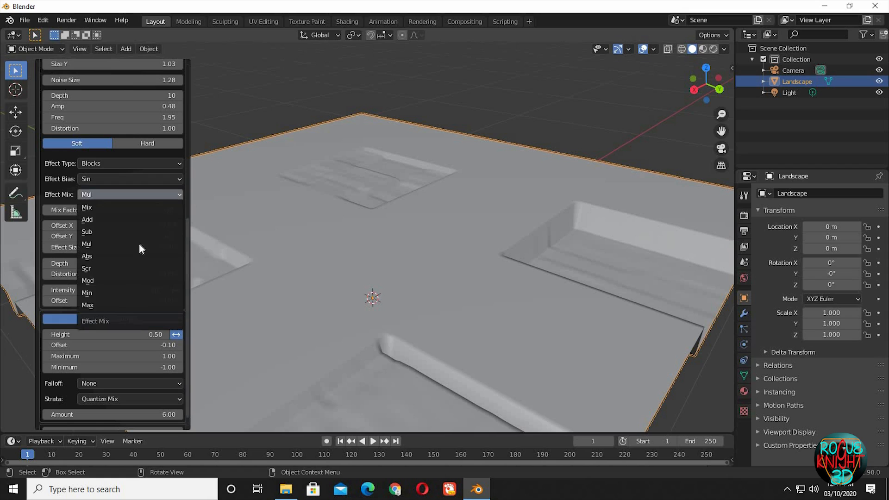
pyautogui.click(112, 255)
pyautogui.moveTo(405, 306); pyautogui.dragTo(194, 218, button='middle')
pyautogui.click(137, 194)
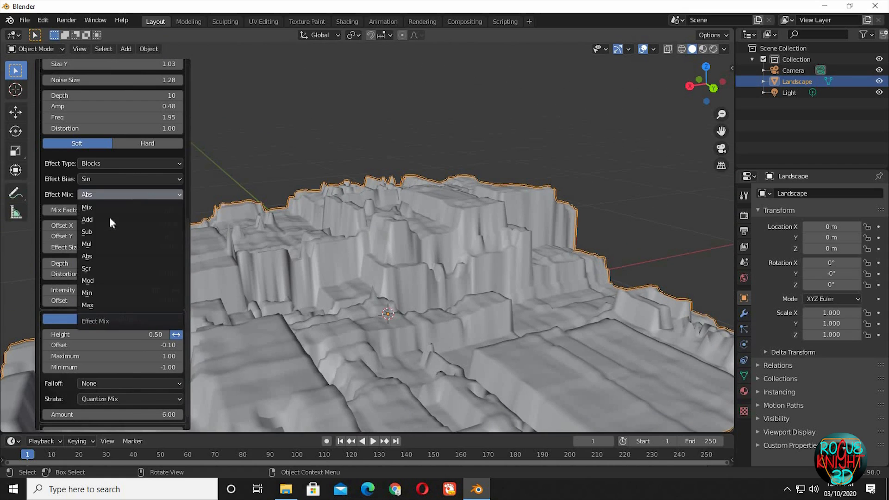
pyautogui.click(111, 219)
pyautogui.moveTo(269, 263); pyautogui.dragTo(133, 198, button='middle')
# - Compare the Sub and Add effect mixes on the landscape from another angle and keep Sub
pyautogui.click(134, 196)
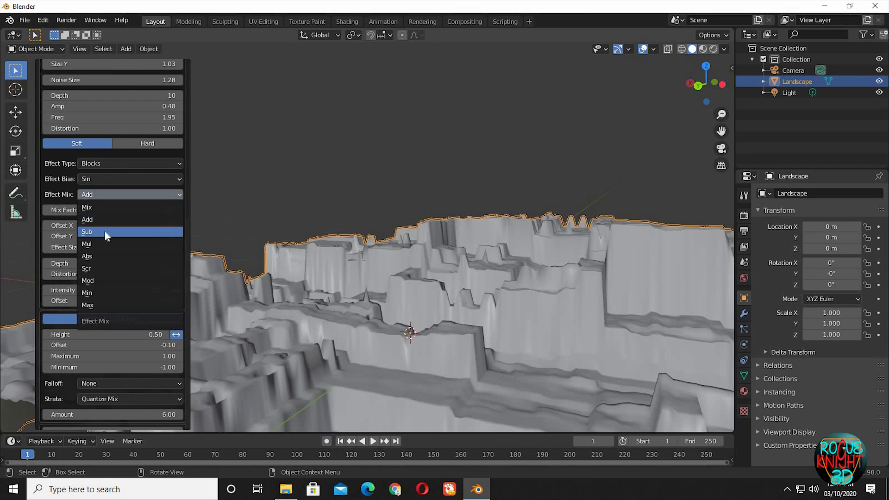
pyautogui.click(107, 232)
pyautogui.moveTo(396, 265); pyautogui.dragTo(250, 234, button='middle')
pyautogui.click(130, 195)
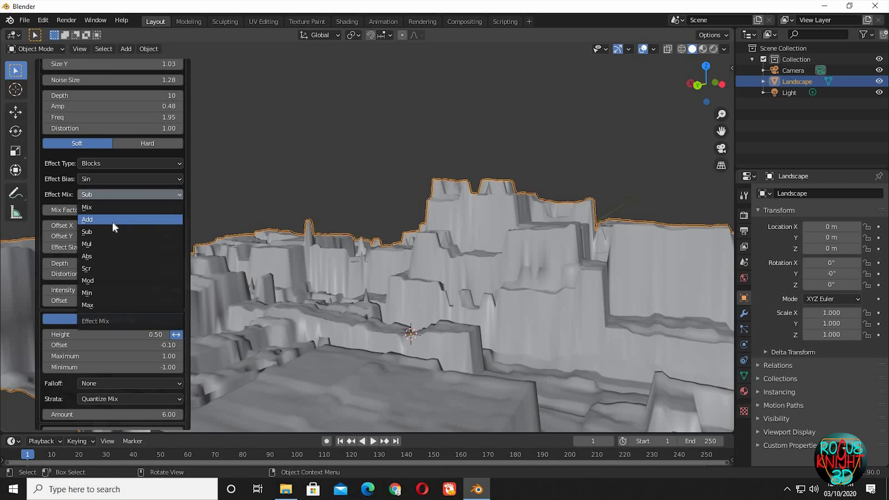
pyautogui.click(113, 219)
pyautogui.moveTo(468, 322); pyautogui.dragTo(394, 287, button='middle')
pyautogui.click(136, 194)
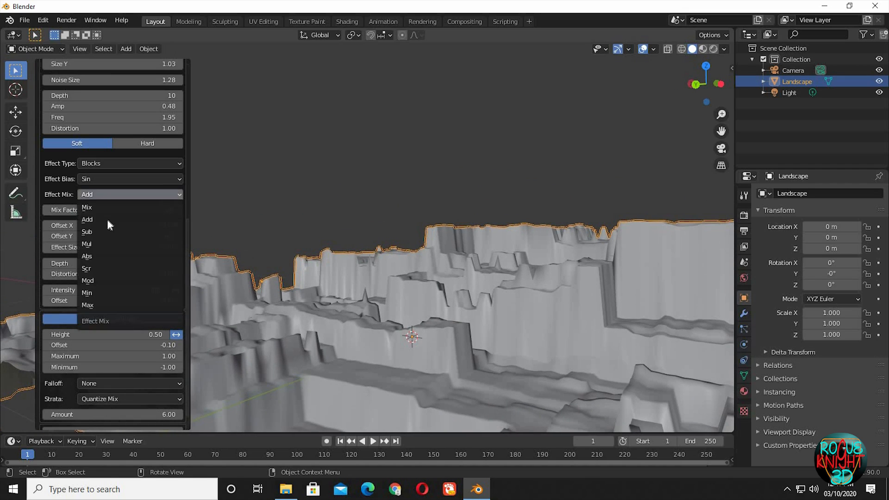
pyautogui.click(102, 232)
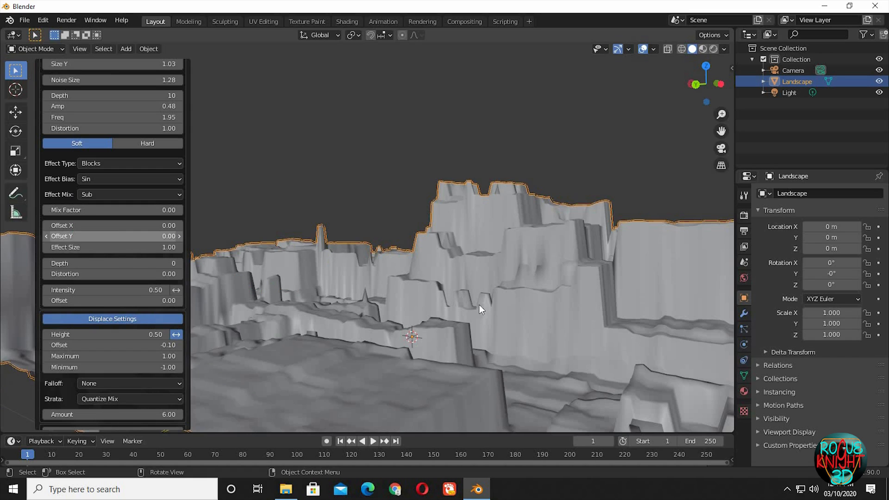
pyautogui.moveTo(449, 301); pyautogui.dragTo(465, 306, button='middle')
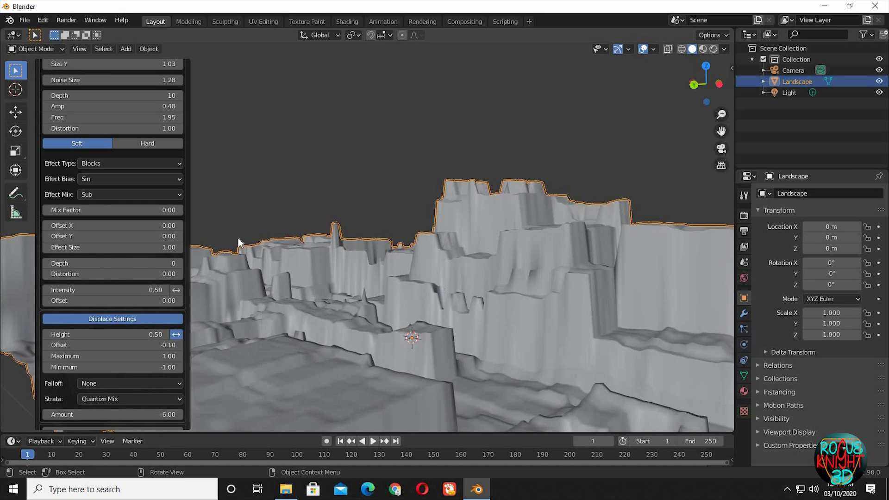
# - Raise the landscape's effect Mix Factor in small increments to 0.06 and inspect the terrain
pyautogui.click(180, 210)
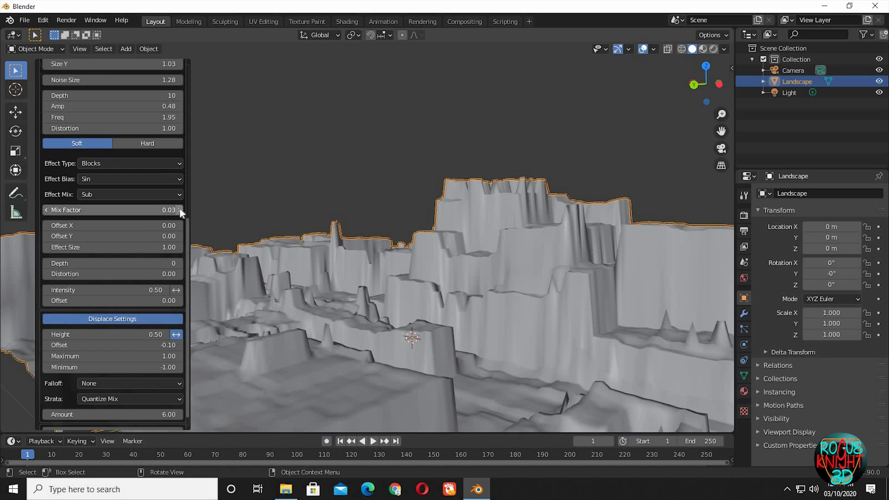
pyautogui.click(180, 210)
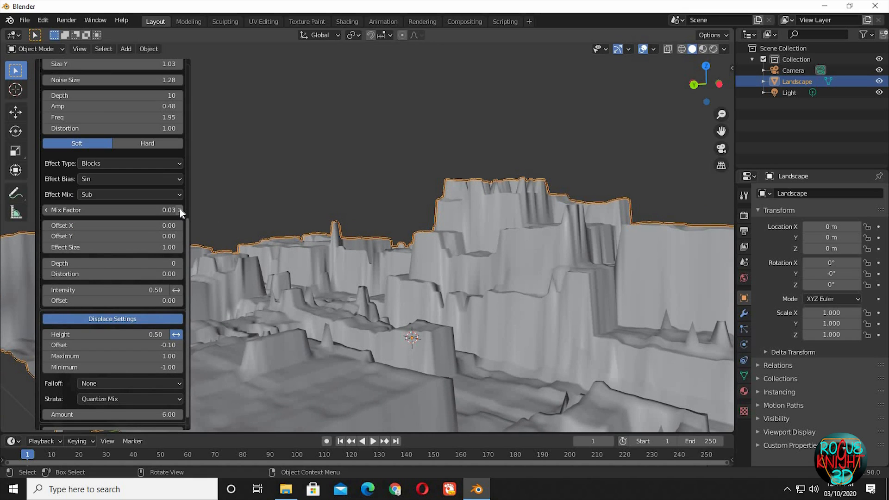
pyautogui.click(46, 210)
pyautogui.click(46, 210)
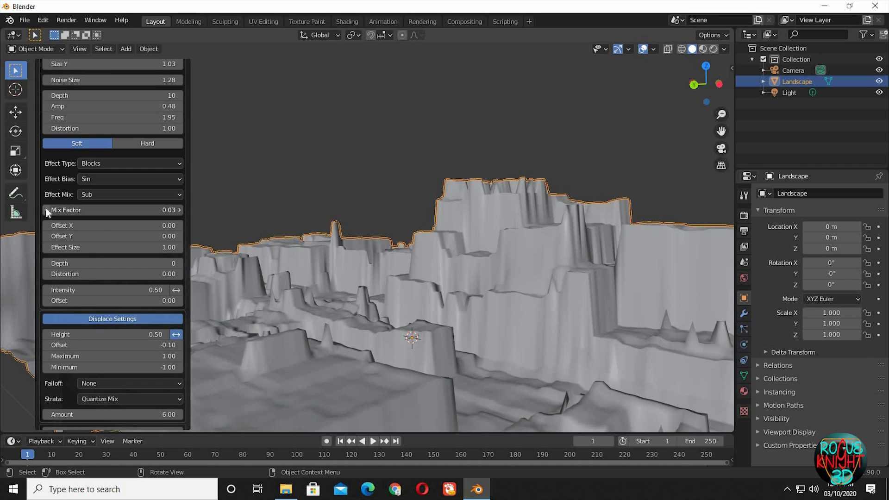
pyautogui.click(180, 210)
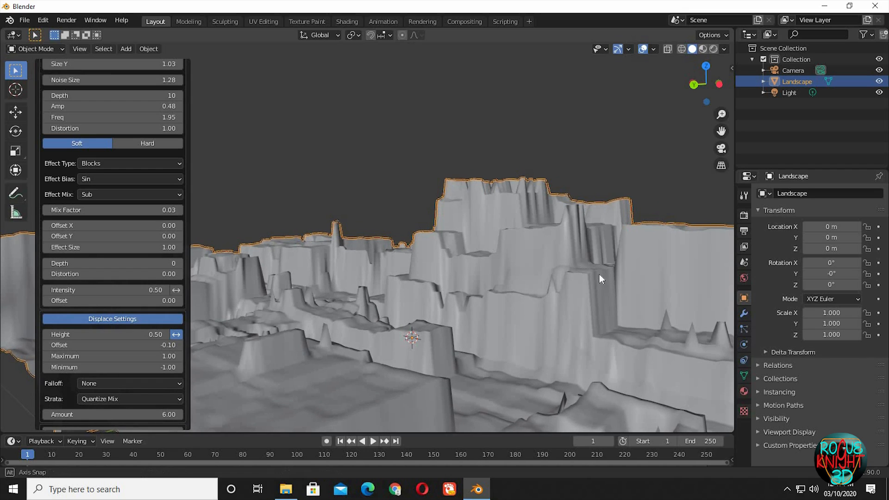
pyautogui.click(180, 210)
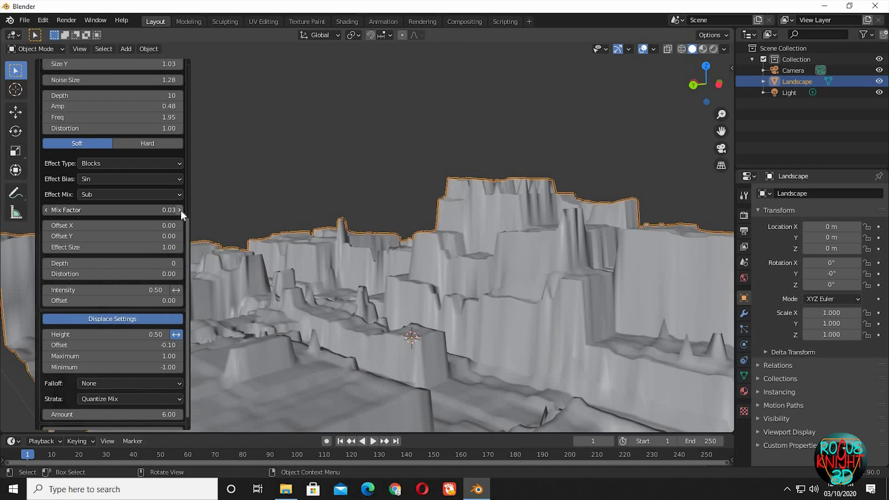
pyautogui.moveTo(392, 254); pyautogui.dragTo(237, 245, button='middle')
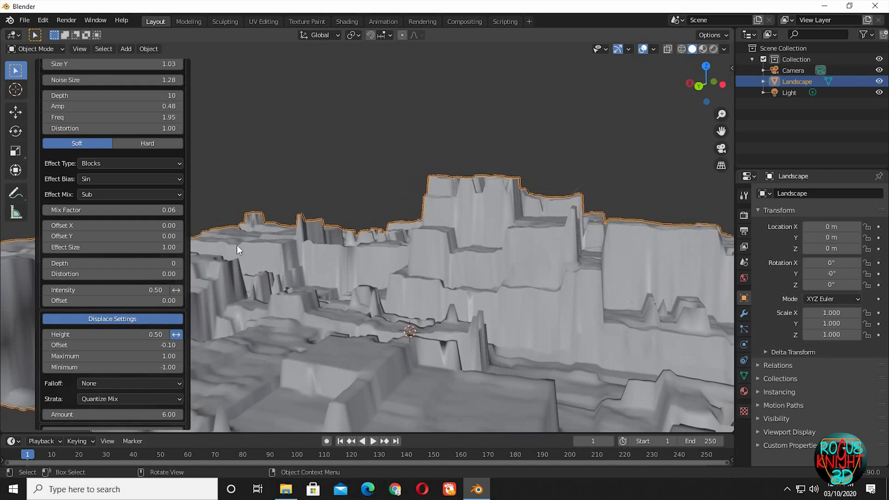
# - Try an effect Offset X of 0.03 and an effect Depth of 1 on the landscape, returning each to 0
pyautogui.click(181, 225)
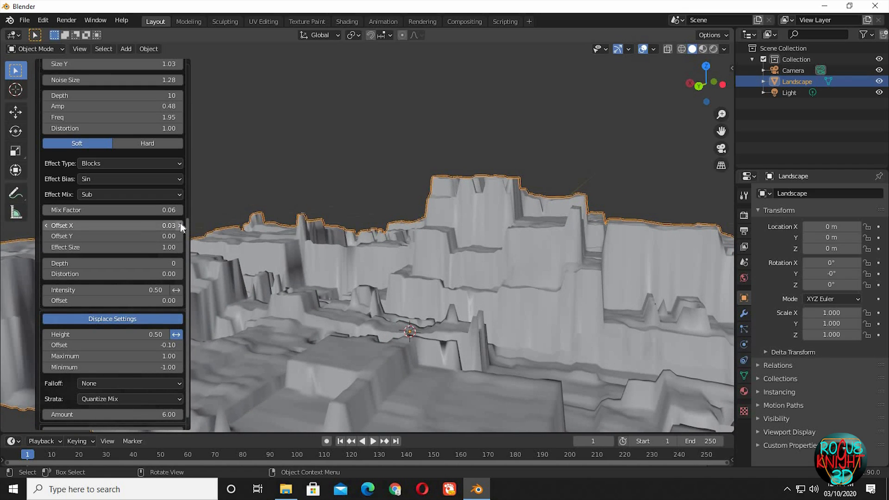
pyautogui.click(46, 226)
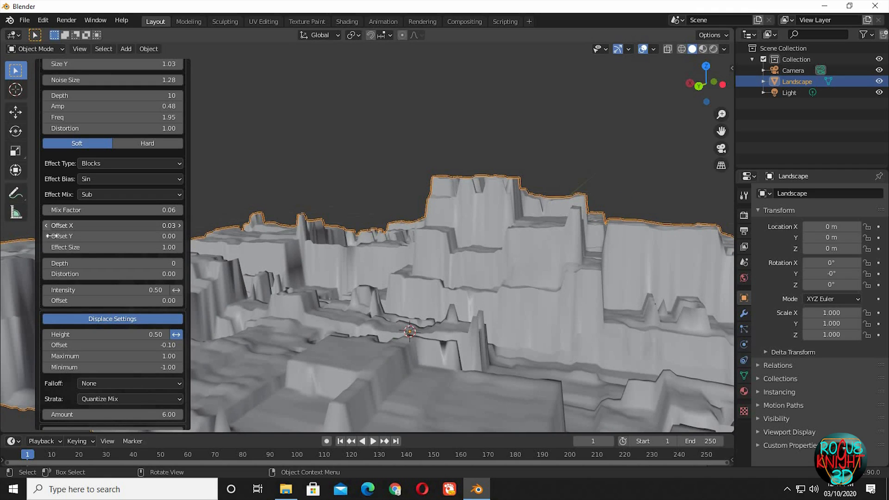
pyautogui.click(182, 262)
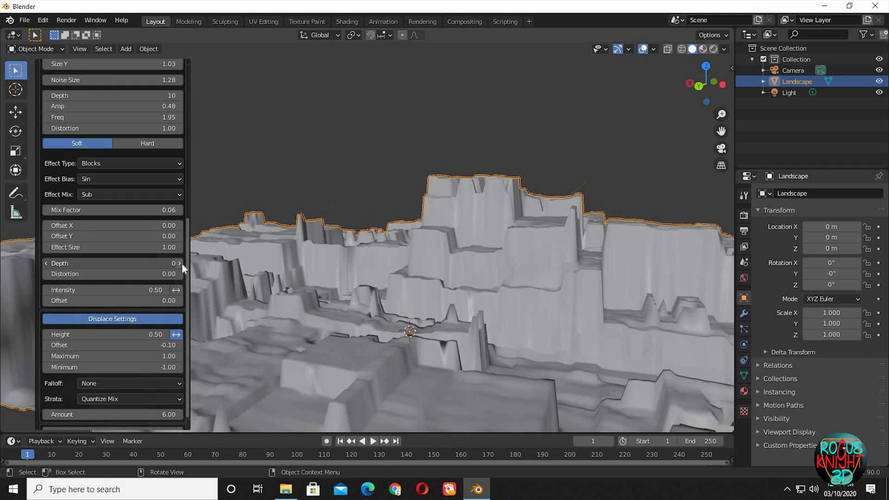
pyautogui.moveTo(393, 291); pyautogui.dragTo(359, 291, button='middle')
pyautogui.click(46, 263)
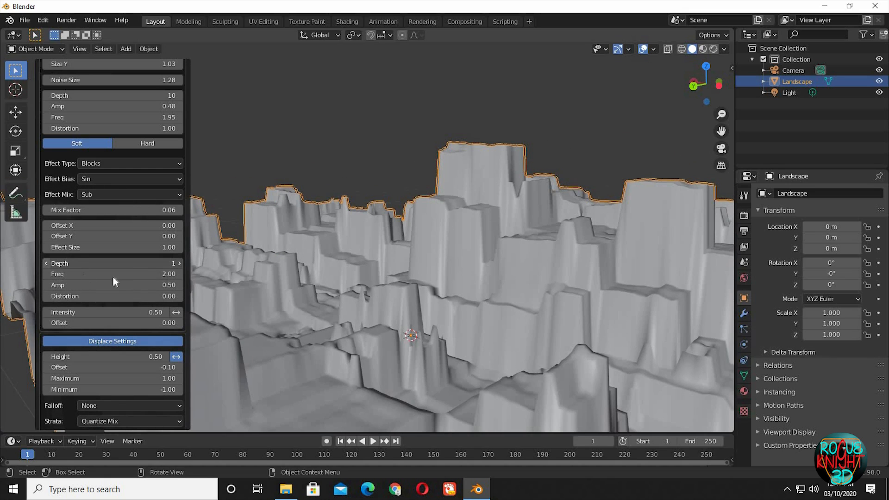
# - Try an effect Distortion of 0.03 and an Intensity of 0.53, returning them to 0.00 and 0.50
pyautogui.click(180, 275)
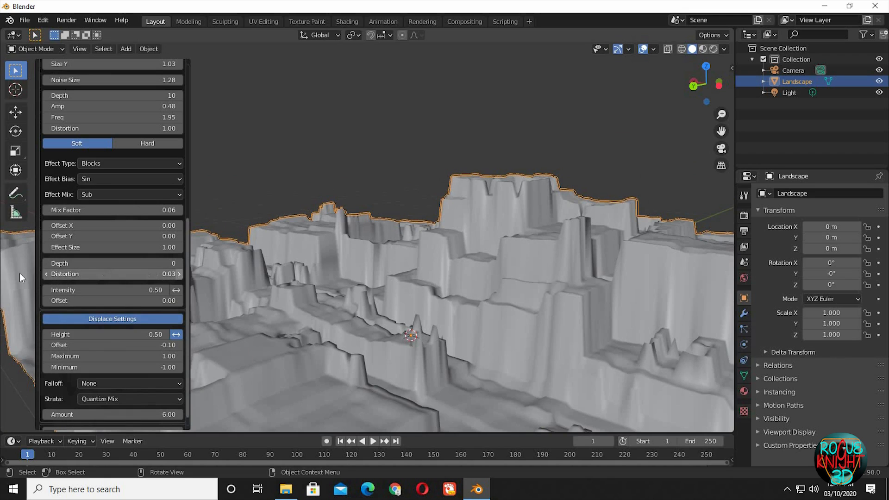
pyautogui.click(46, 274)
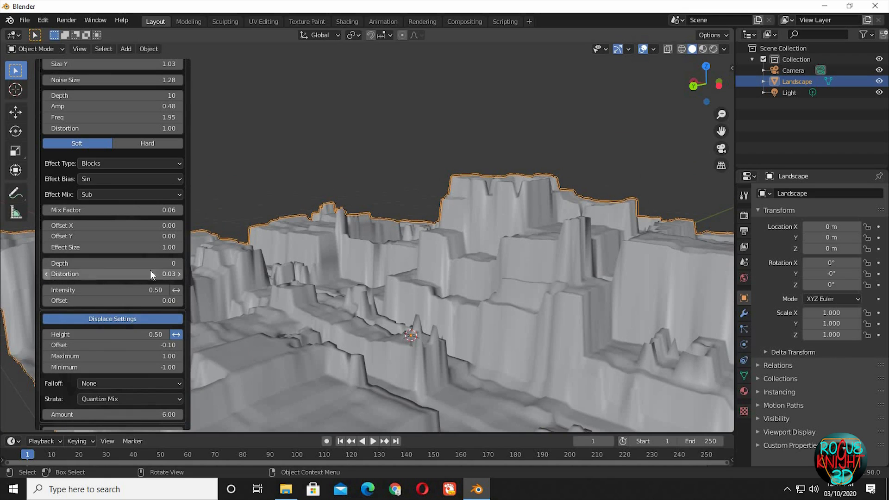
pyautogui.click(167, 290)
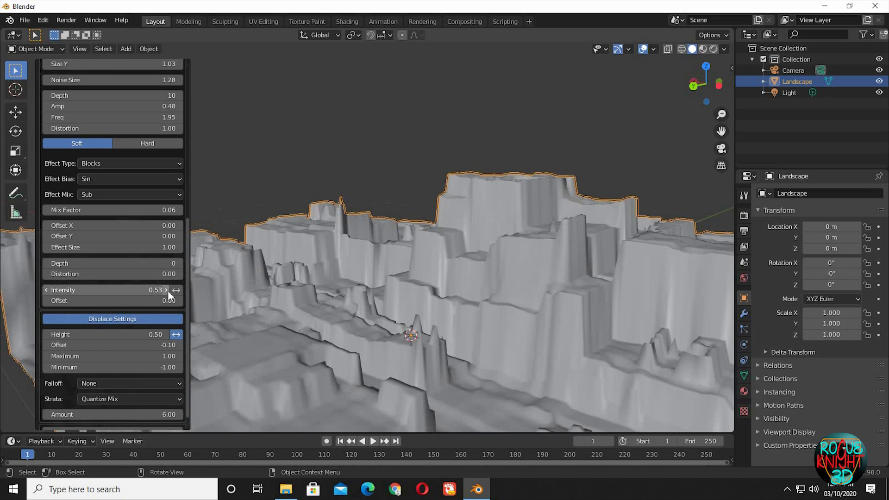
pyautogui.click(45, 291)
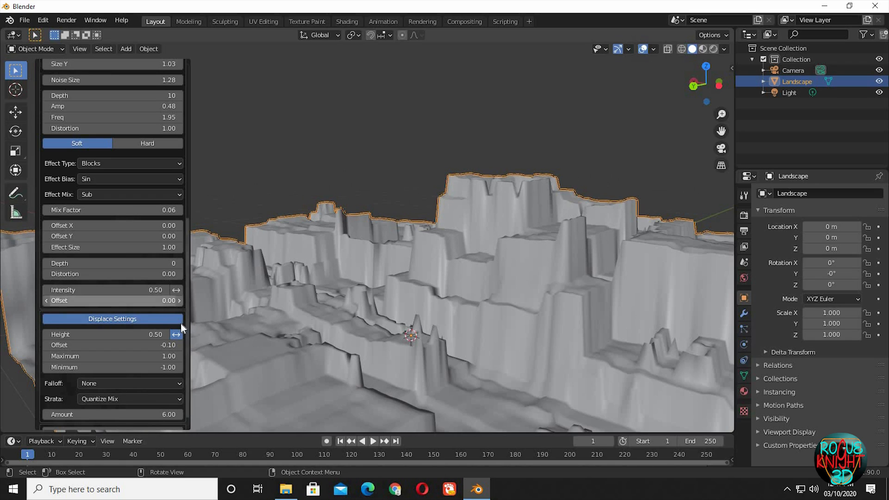
# - Try a displacement Height of 0.53 on the landscape and undo the change
pyautogui.scroll(-1, 181, 348)
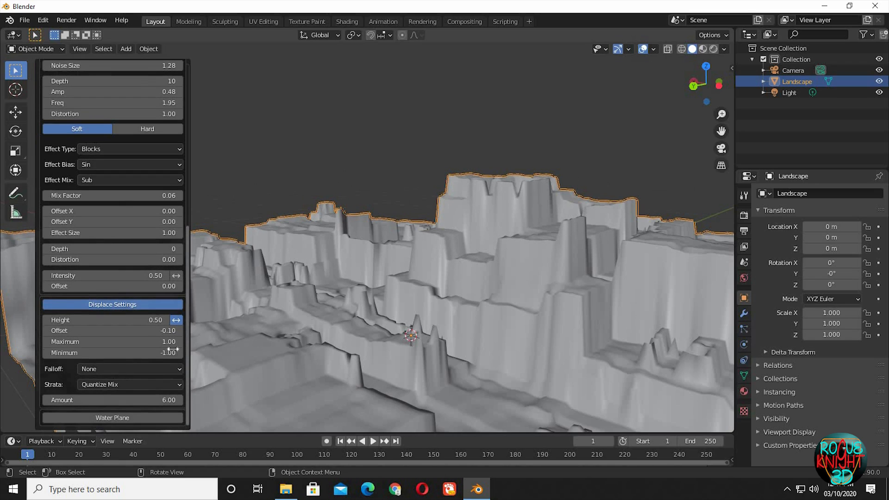
pyautogui.click(166, 320)
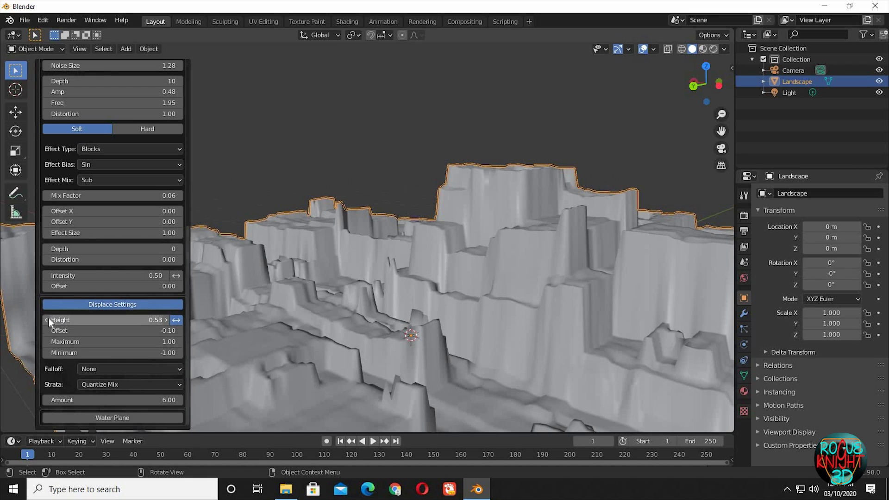
pyautogui.hotkey('ctrl', 'z')
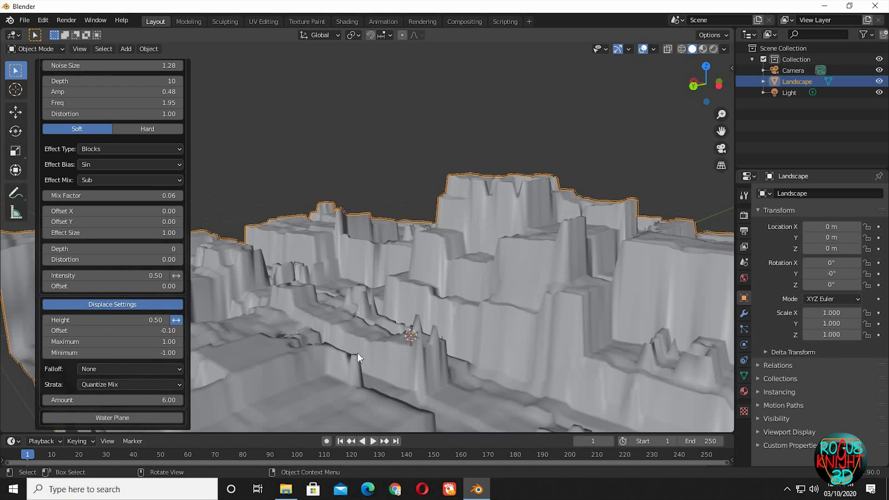
# - Try the Quantize and Sharp Add strata, return to Quantize Mix, and test a slightly higher strata Amount before resetting it to 6.00
pyautogui.moveTo(358, 353); pyautogui.dragTo(190, 355, button='middle')
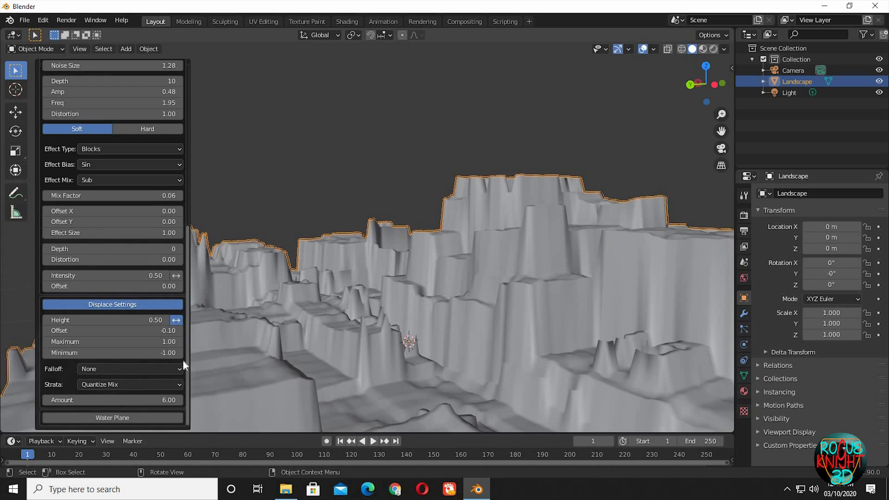
pyautogui.click(134, 383)
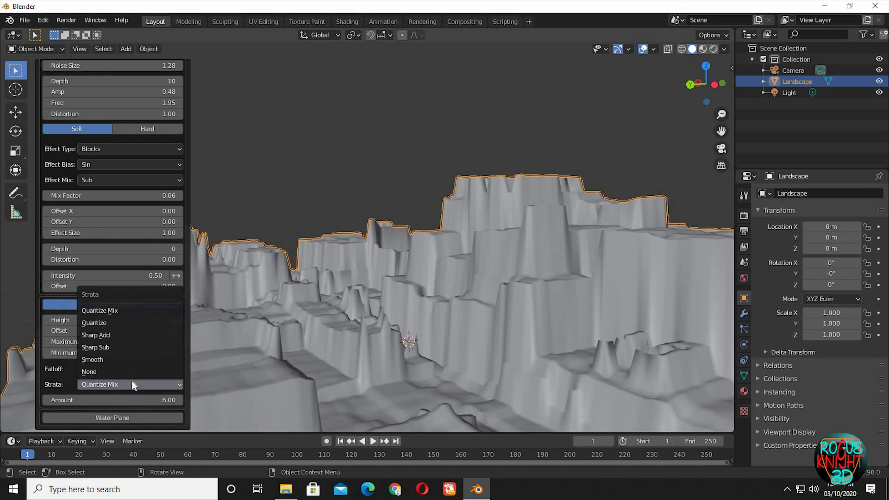
pyautogui.click(100, 322)
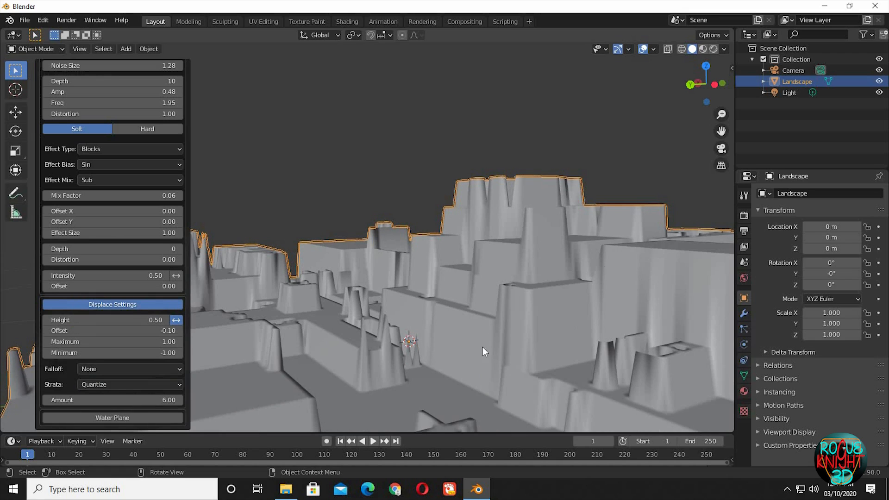
pyautogui.moveTo(527, 348); pyautogui.dragTo(157, 373, button='middle')
pyautogui.click(139, 387)
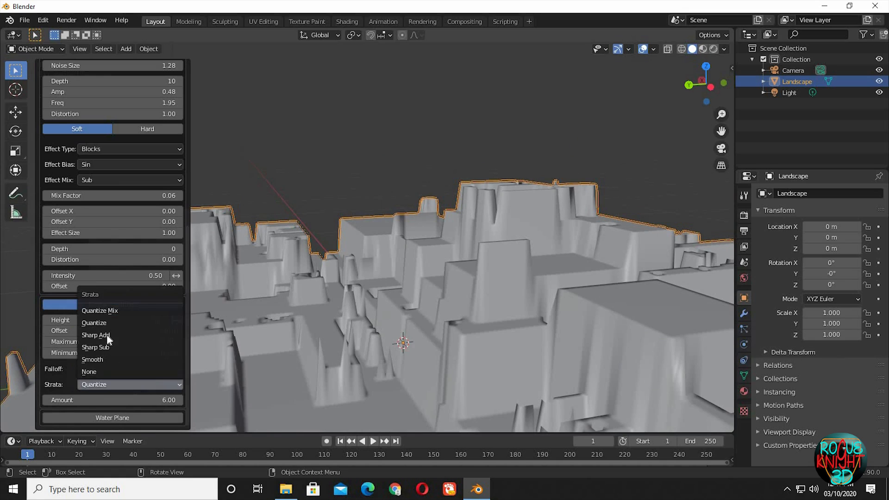
pyautogui.click(97, 335)
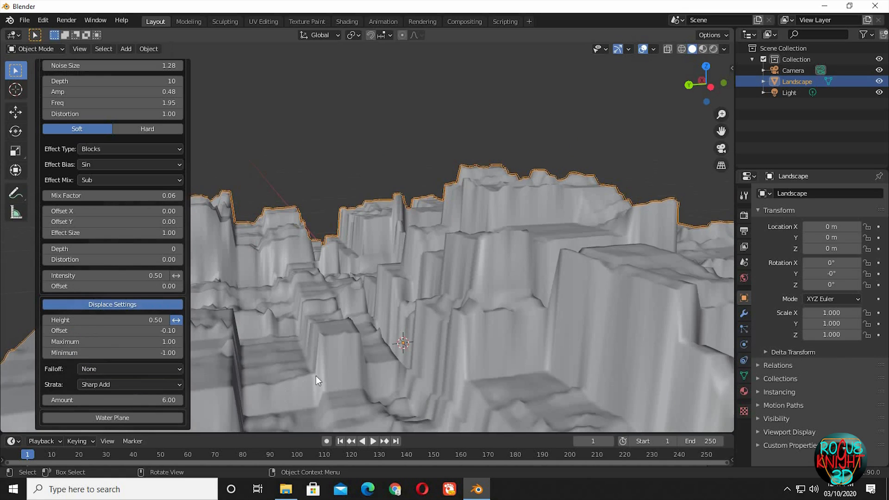
pyautogui.moveTo(316, 376); pyautogui.dragTo(278, 384, button='middle')
pyautogui.click(117, 385)
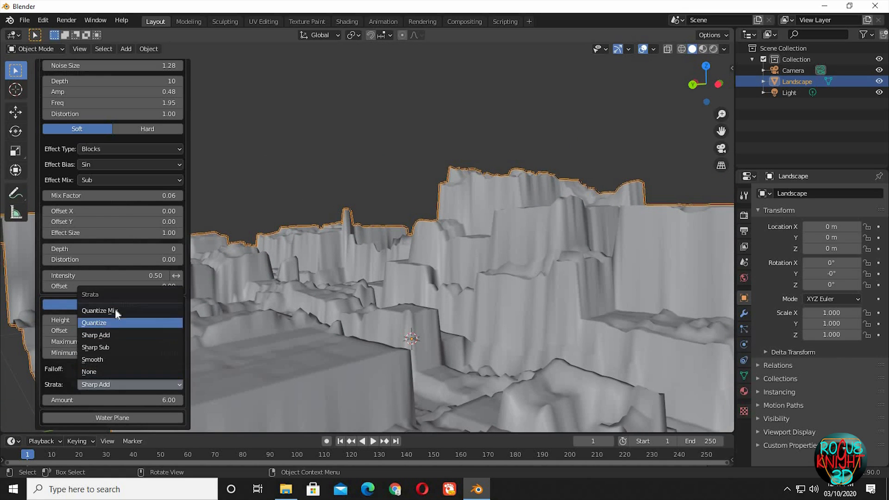
pyautogui.click(115, 310)
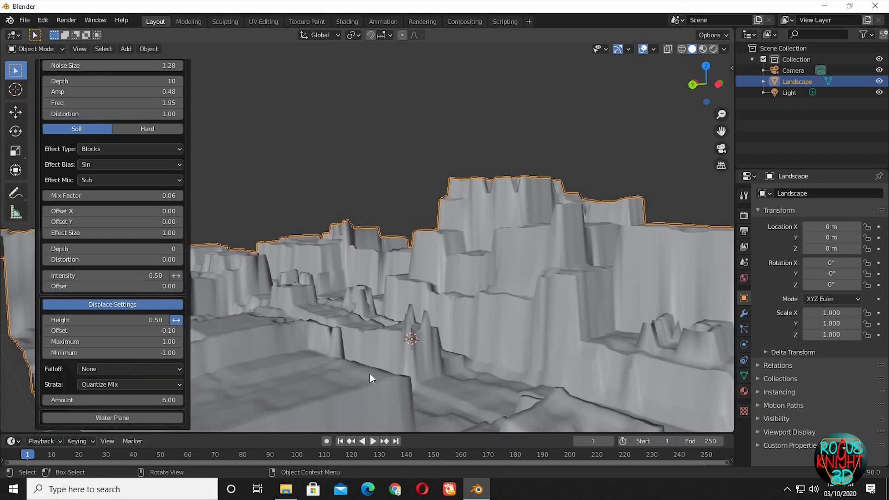
pyautogui.click(178, 399)
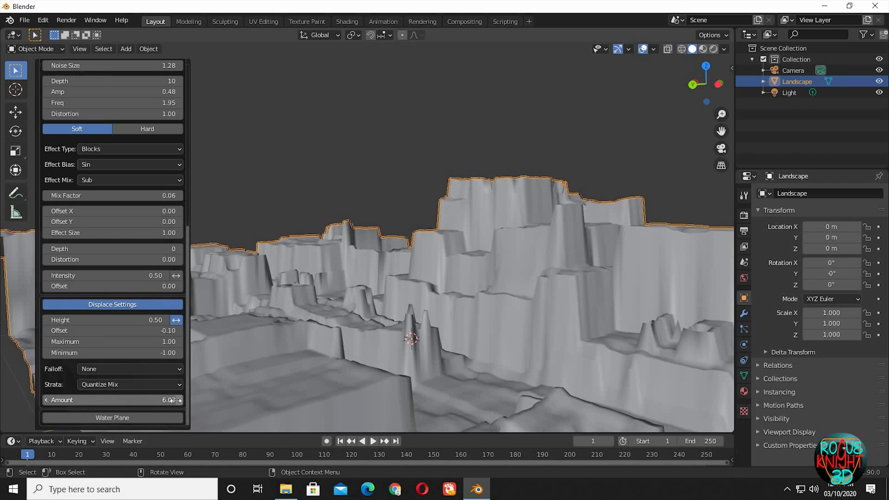
pyautogui.click(47, 400)
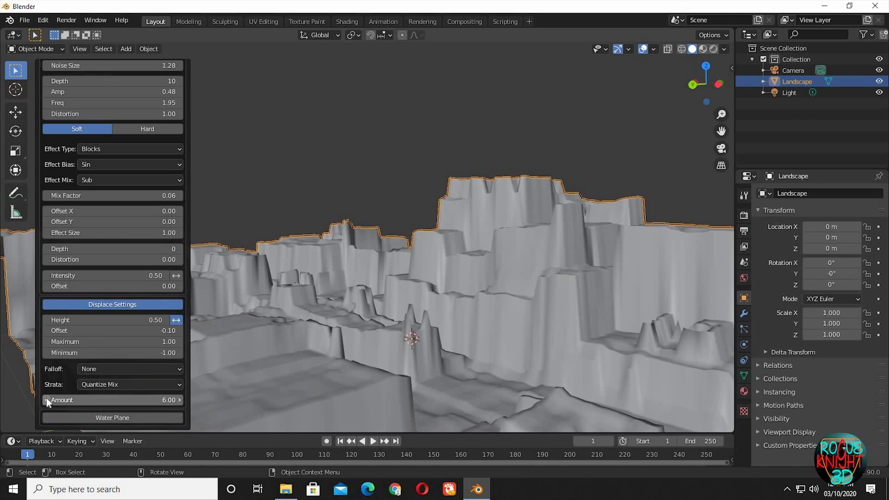
# - Try the Y falloff on the landscape's displacement and set the falloff back to None
pyautogui.click(121, 369)
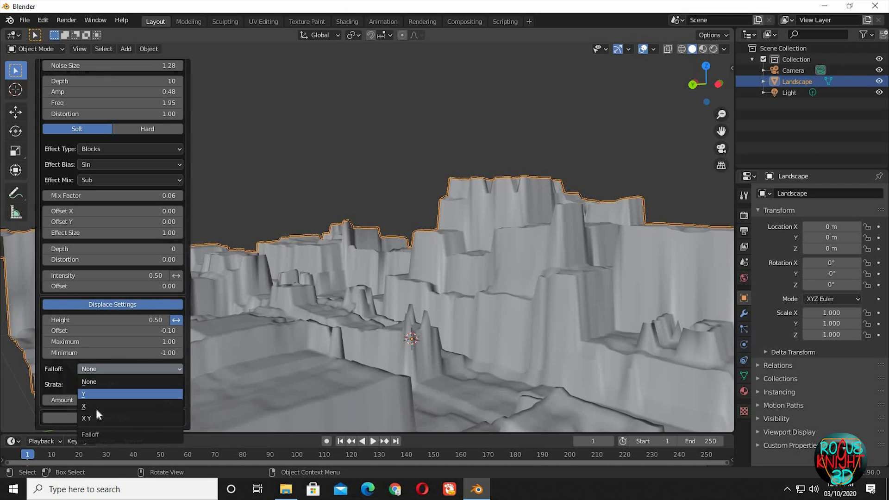
pyautogui.click(101, 394)
pyautogui.moveTo(448, 315); pyautogui.dragTo(477, 277, button='middle')
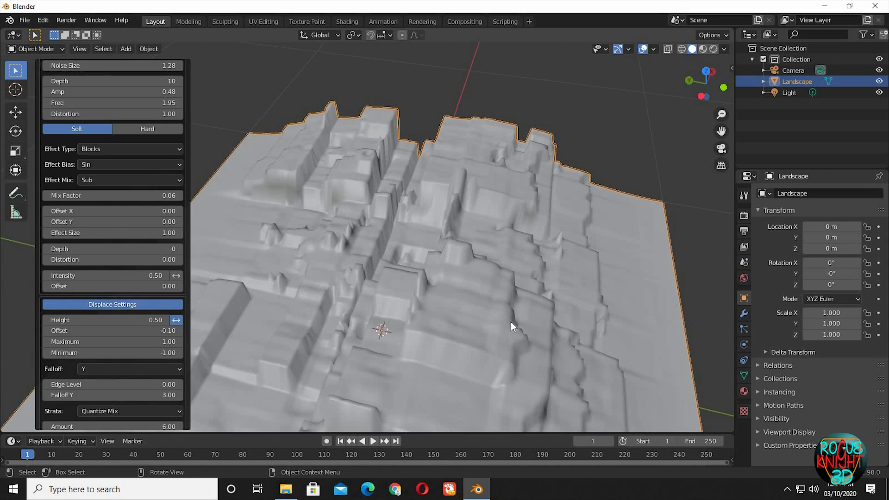
pyautogui.moveTo(511, 321); pyautogui.dragTo(541, 260, button='middle')
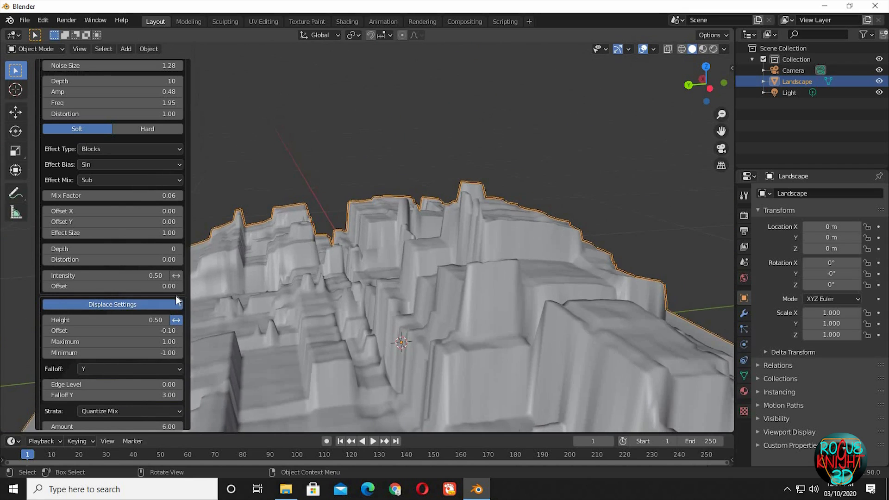
pyautogui.click(151, 369)
pyautogui.click(134, 382)
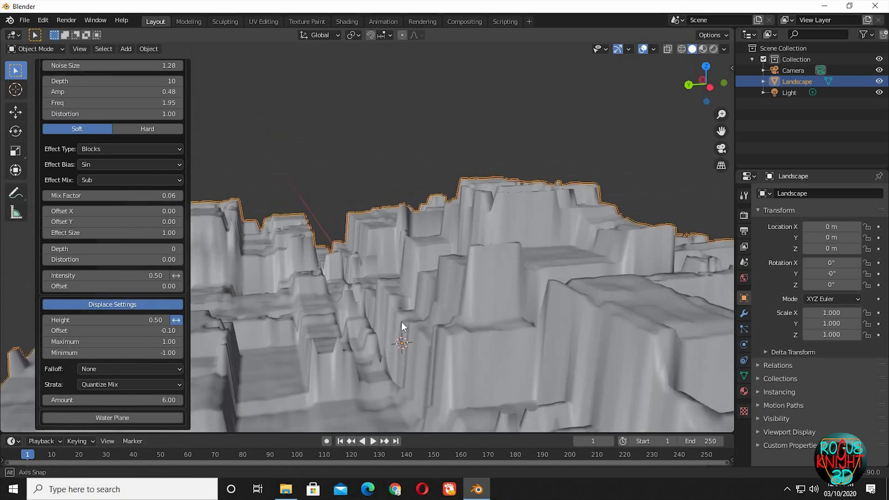
# - Examine the blocky terrain from several sides and deselect the landscape
pyautogui.moveTo(259, 352); pyautogui.dragTo(185, 335, button='middle')
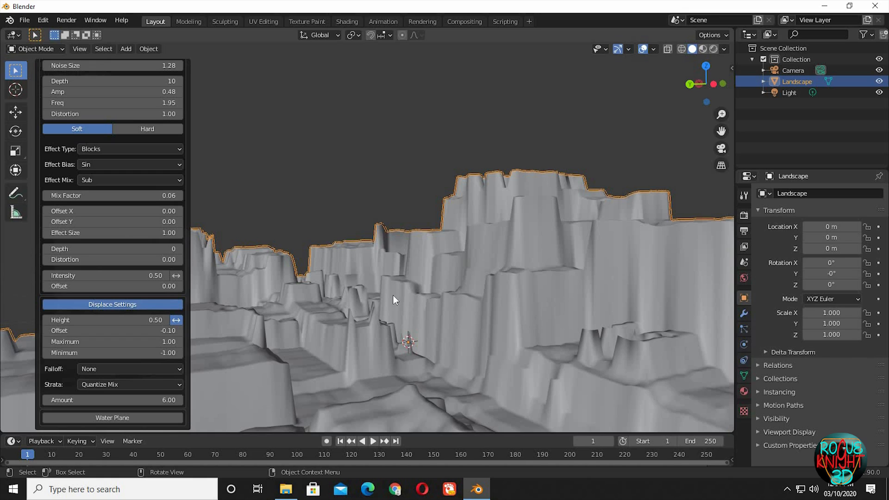
pyautogui.moveTo(526, 243); pyautogui.dragTo(267, 261, button='middle')
pyautogui.moveTo(378, 258); pyautogui.dragTo(359, 264, button='middle')
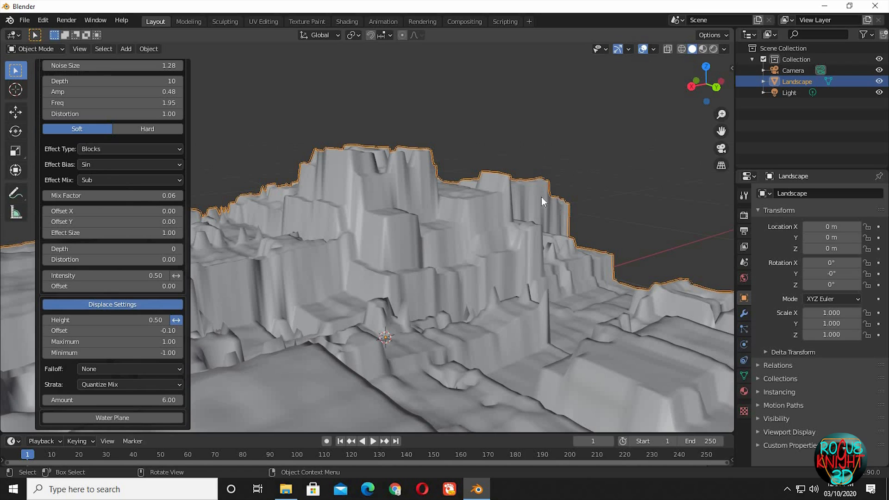
pyautogui.moveTo(541, 197); pyautogui.dragTo(563, 153, button='middle')
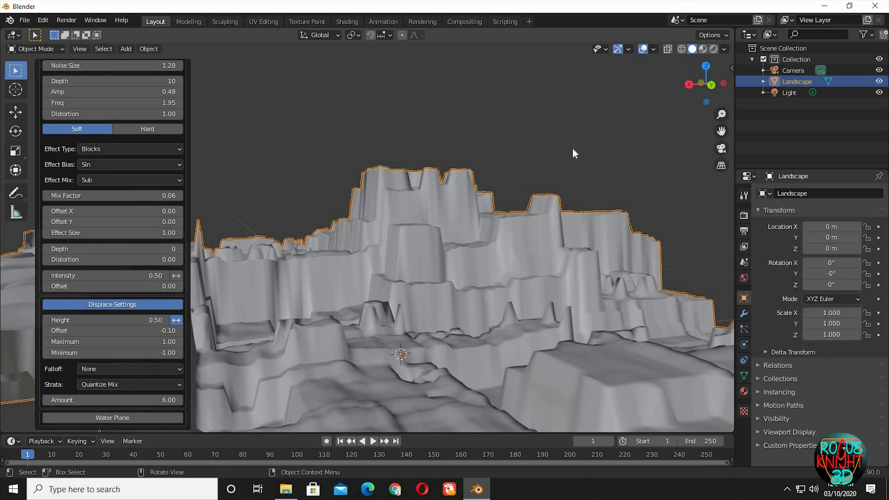
pyautogui.click(516, 153)
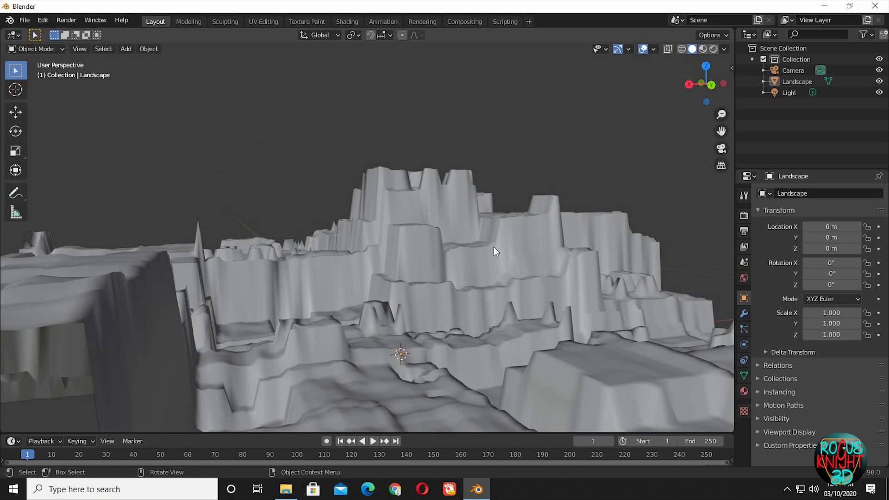
pyautogui.moveTo(494, 252); pyautogui.dragTo(437, 250, button='middle')
pyautogui.moveTo(501, 252)
pyautogui.mouseDown(button='middle')
pyautogui.moveTo(391, 246)
pyautogui.moveTo(513, 252)
pyautogui.moveTo(498, 248)
pyautogui.mouseUp(button='middle')
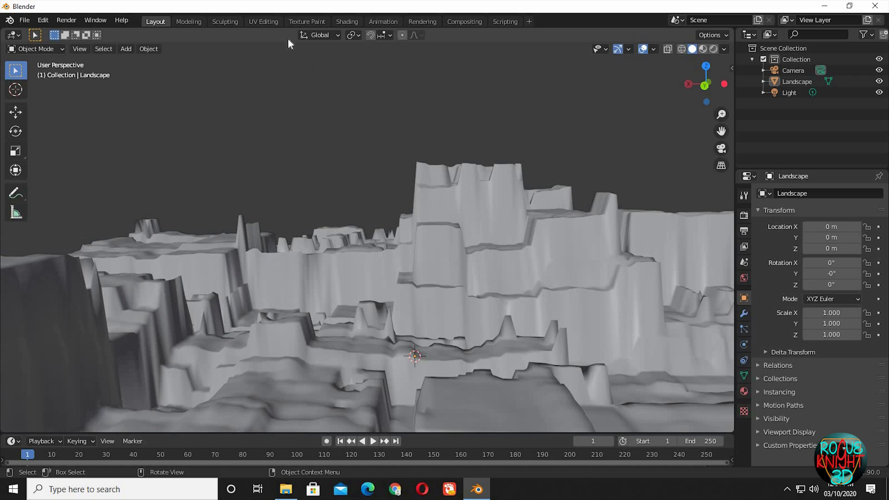
# - Switch to the Shading workspace and create a new material for the landscape
pyautogui.click(347, 22)
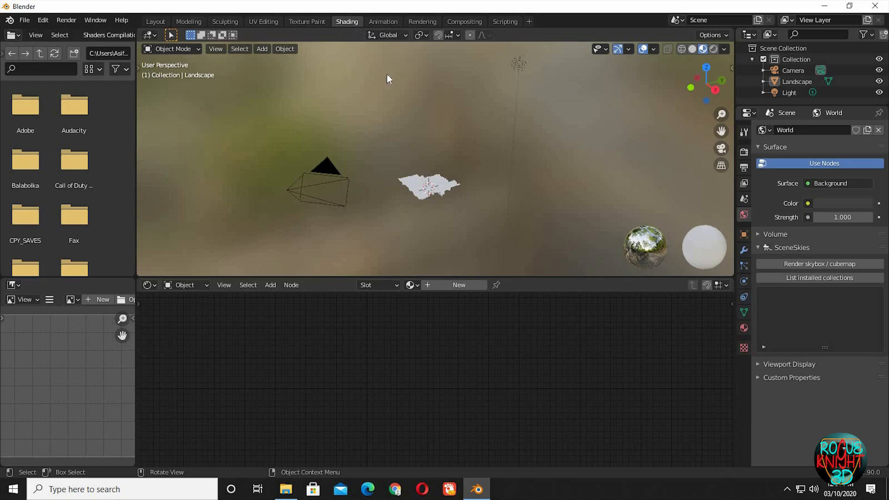
pyautogui.moveTo(497, 189); pyautogui.dragTo(477, 263, button='middle')
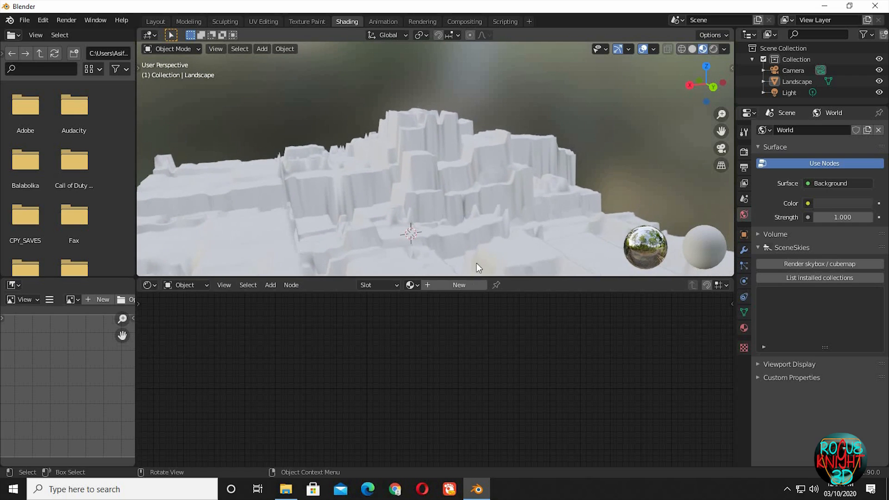
pyautogui.click(448, 281)
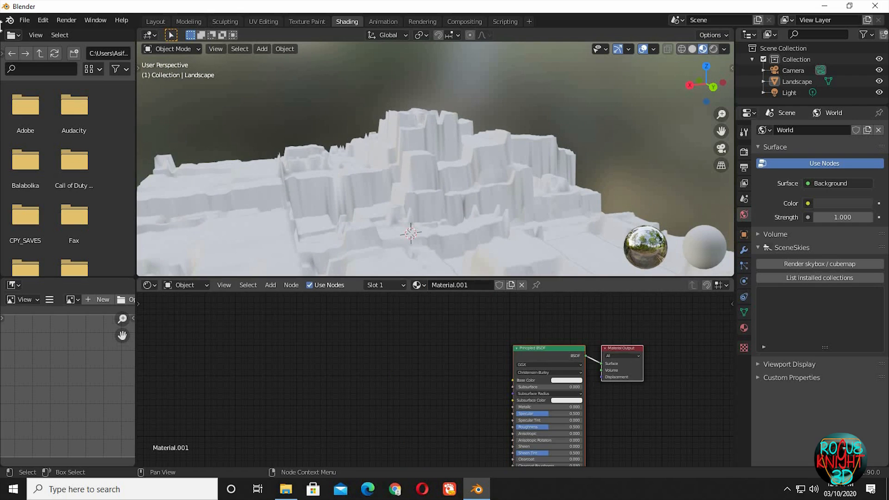
# - Save the project as ruins2.blend in the ruins environment folder
pyautogui.click(25, 20)
pyautogui.click(59, 105)
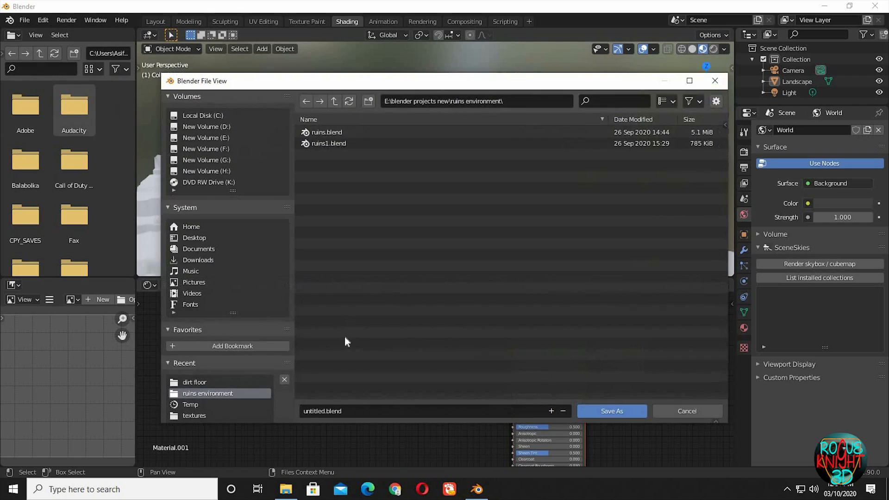
pyautogui.click(325, 143)
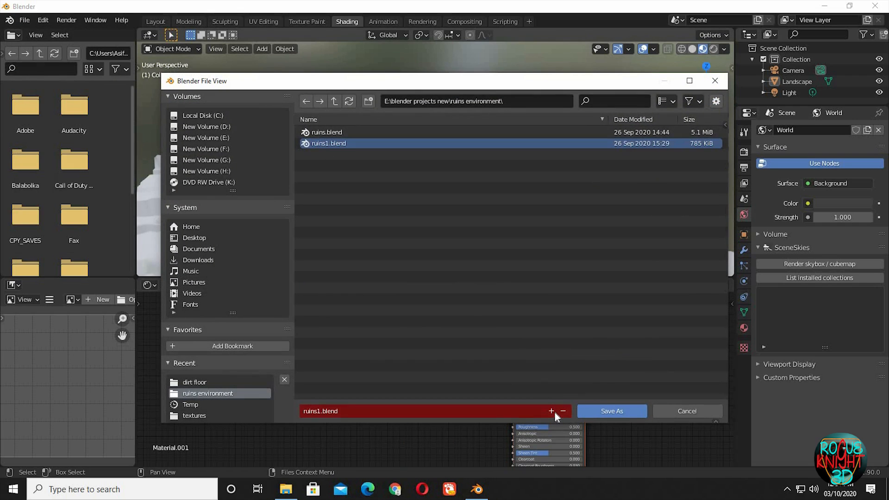
pyautogui.click(608, 415)
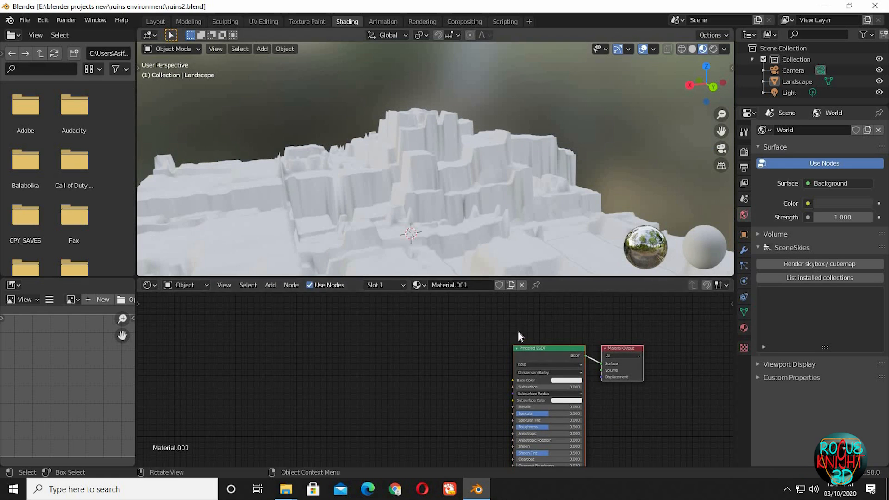
# - Open the add-on preferences and search for the node add-on
pyautogui.click(533, 348)
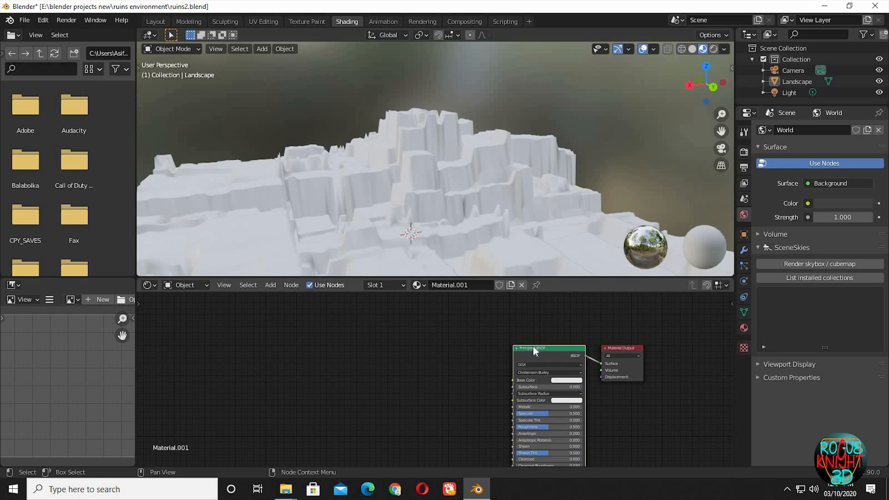
pyautogui.click(44, 19)
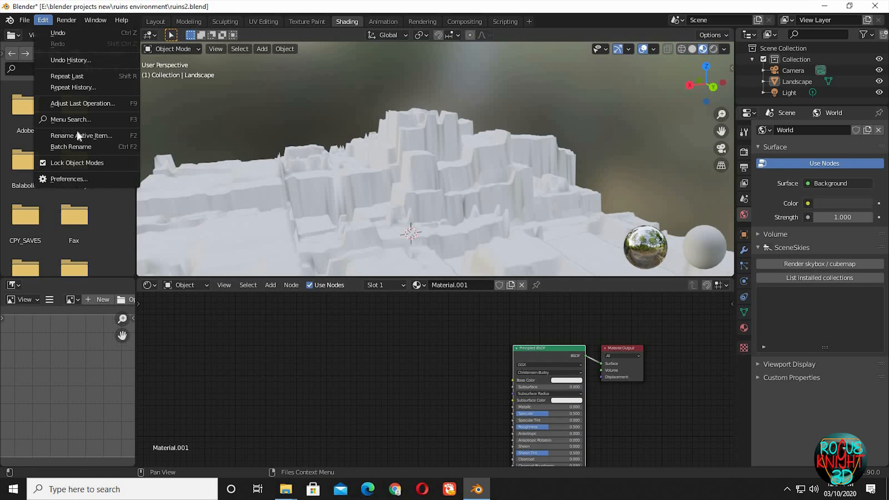
pyautogui.click(68, 179)
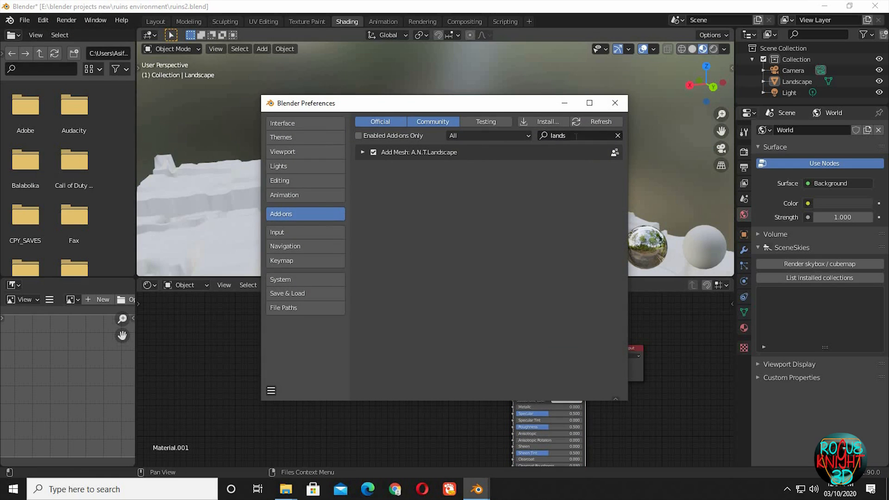
pyautogui.click(576, 135)
pyautogui.write('not')
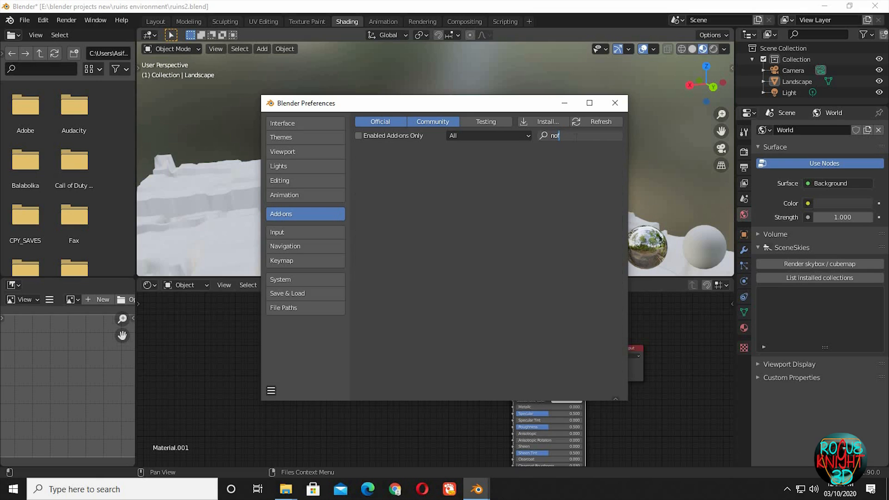
pyautogui.write('de')
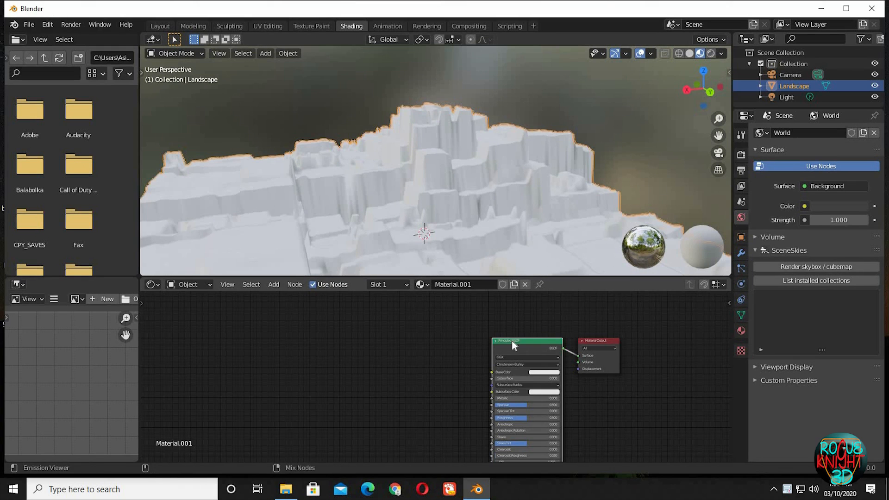
# - Apply a Principled Texture Setup with all five Dirt_02_2K images from the Desktop's textures\dirt floor folder
pyautogui.hotkey('ctrl', 'shift', 't')
pyautogui.click(199, 238)
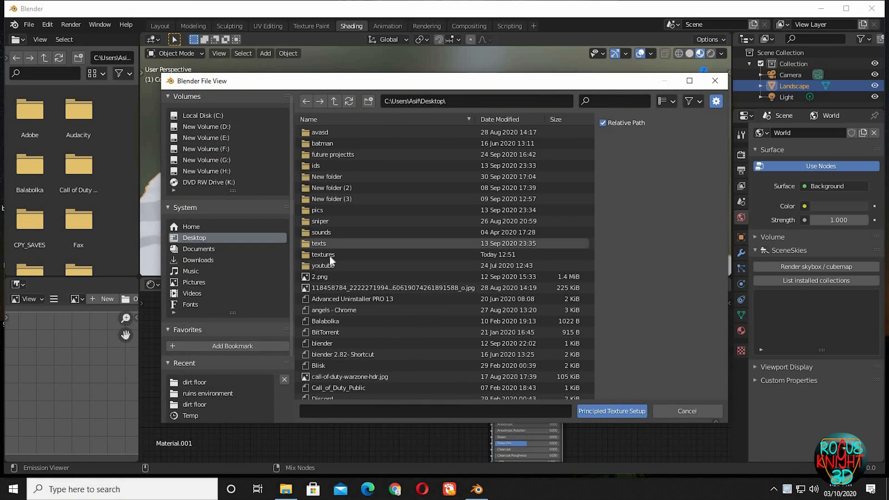
pyautogui.doubleClick(324, 255)
pyautogui.doubleClick(324, 132)
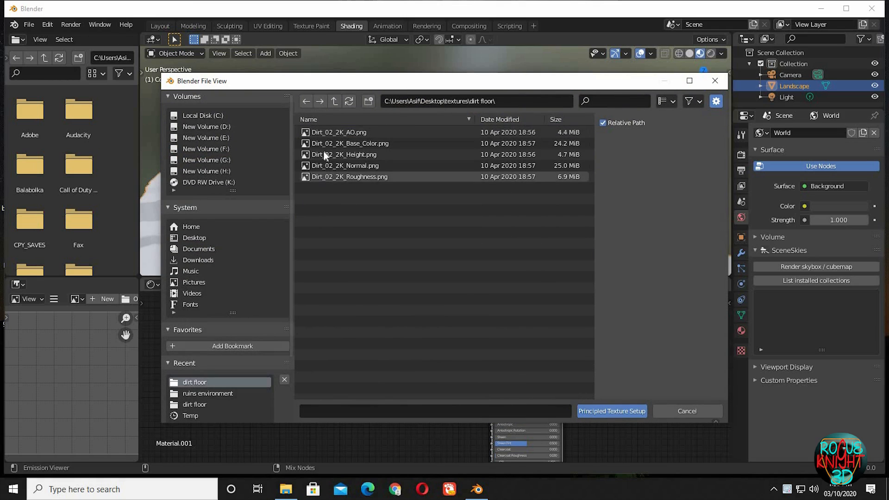
pyautogui.click(327, 134)
pyautogui.keyDown('shift'); pyautogui.click(343, 177); pyautogui.keyUp('shift')
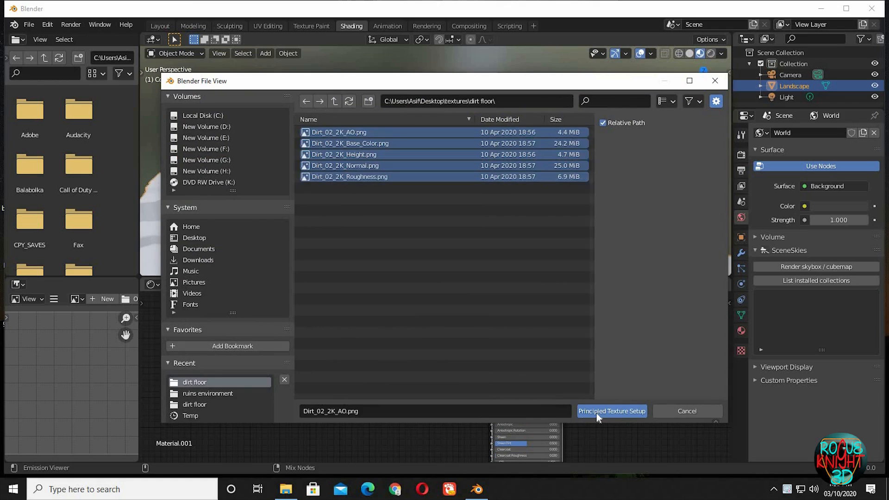
pyautogui.click(612, 412)
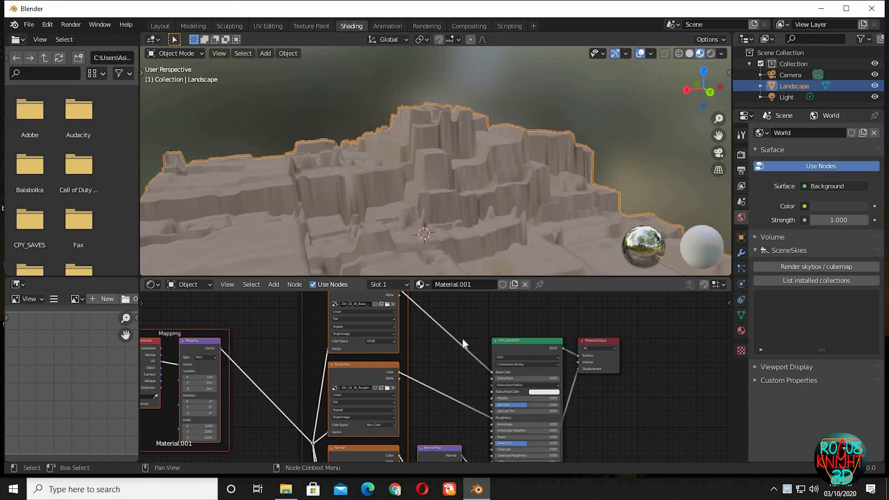
# - Enlarge the node editor, unwrap the whole landscape mesh, and deselect the landscape back in Object Mode
pyautogui.moveTo(469, 217); pyautogui.dragTo(638, 342, button='middle')
pyautogui.moveTo(432, 404); pyautogui.dragTo(485, 397, button='middle')
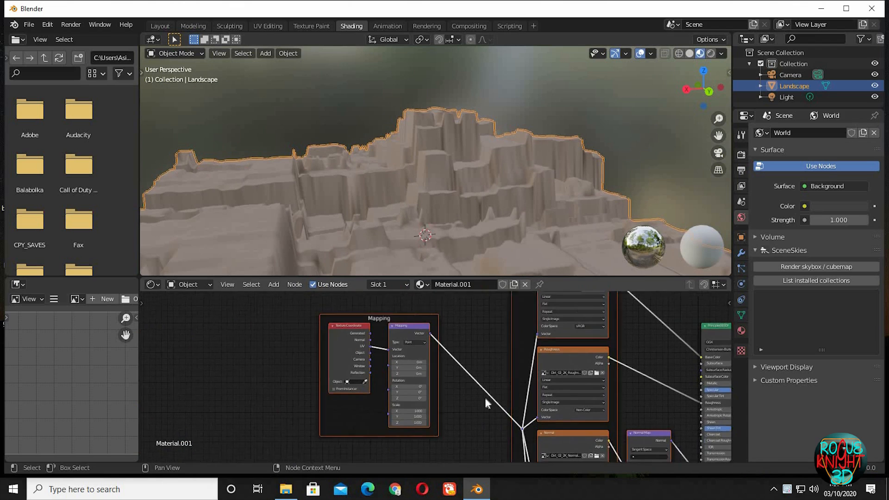
pyautogui.keyDown('ctrl'); pyautogui.moveTo(488, 435); pyautogui.dragTo(569, 339, button='middle'); pyautogui.keyUp('ctrl')
pyautogui.moveTo(533, 404); pyautogui.dragTo(526, 284, button='middle')
pyautogui.moveTo(550, 277); pyautogui.dragTo(559, 246)
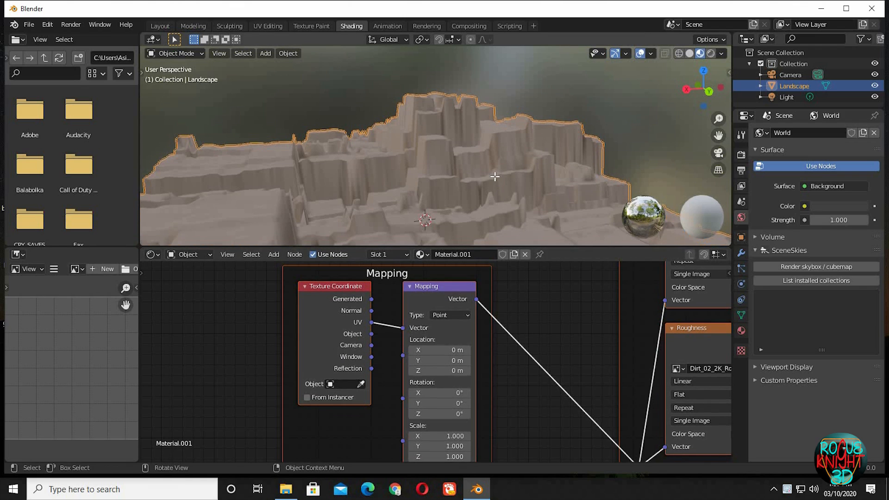
pyautogui.press('Tab')
pyautogui.press('u')
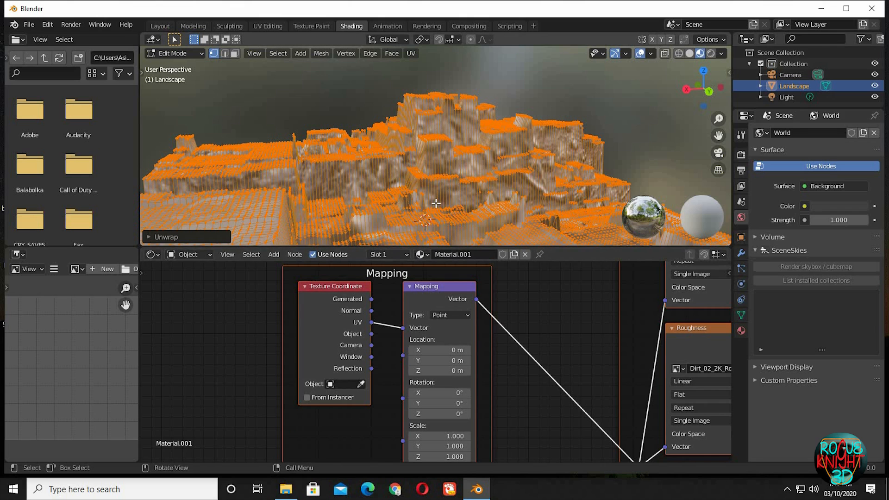
pyautogui.moveTo(436, 203); pyautogui.dragTo(537, 134, button='middle')
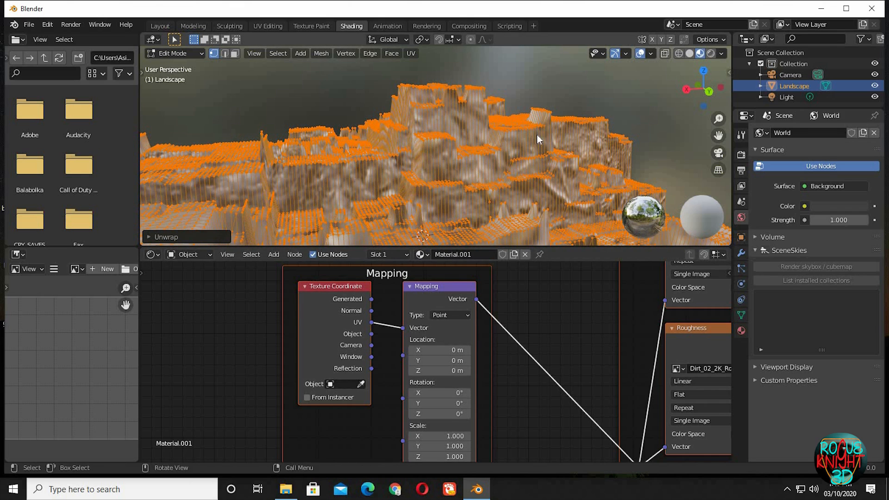
pyautogui.press('Tab')
pyautogui.click(521, 88)
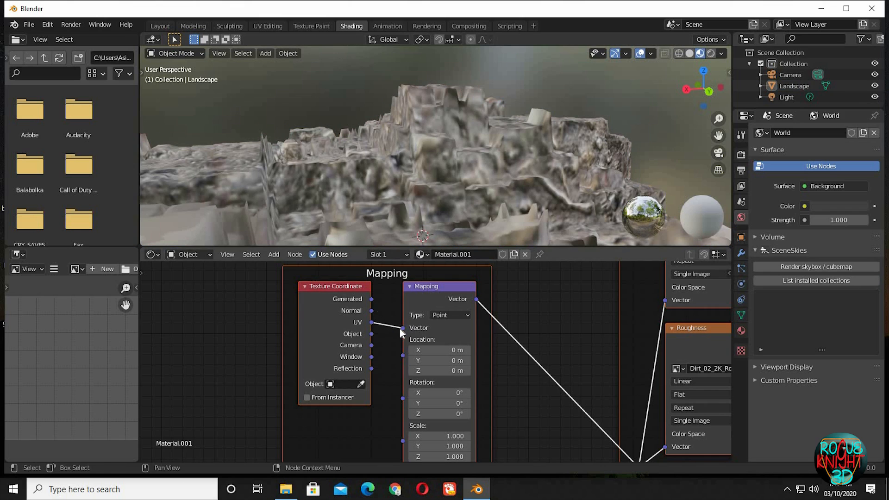
# - Try feeding the Mapping node's Vector from the Generated and Object texture coordinates, and reconnect the UV output
pyautogui.moveTo(371, 299)
pyautogui.mouseDown()
pyautogui.moveTo(393, 331)
pyautogui.moveTo(401, 329)
pyautogui.moveTo(379, 329)
pyautogui.moveTo(402, 328)
pyautogui.mouseUp()
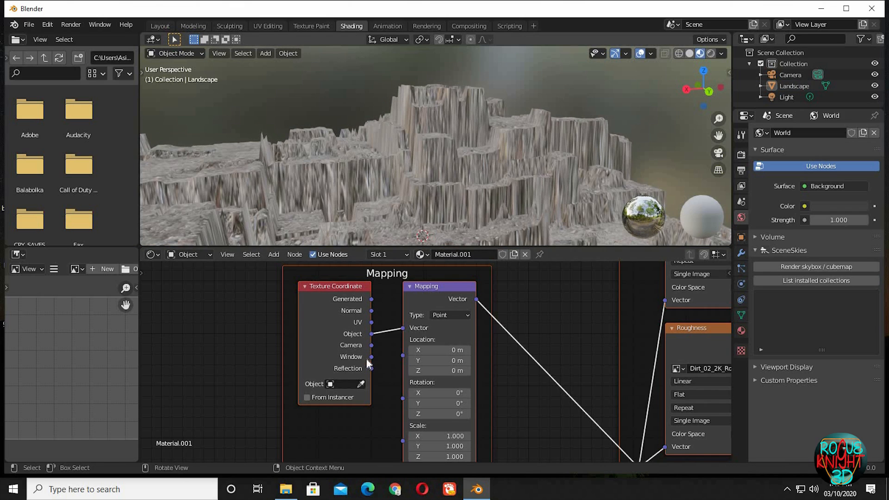
pyautogui.moveTo(371, 345); pyautogui.dragTo(404, 329)
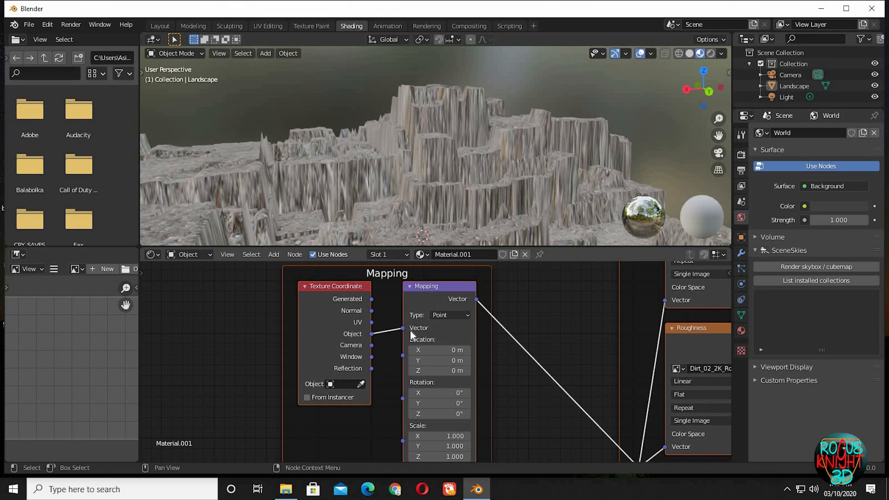
pyautogui.moveTo(449, 197); pyautogui.dragTo(389, 213, button='middle')
pyautogui.moveTo(372, 323); pyautogui.dragTo(404, 328)
# - Set the Mapping node's Scale to 100 on X, Y and Z
pyautogui.moveTo(522, 389); pyautogui.dragTo(507, 356, button='middle')
pyautogui.moveTo(495, 439); pyautogui.dragTo(502, 398, button='middle')
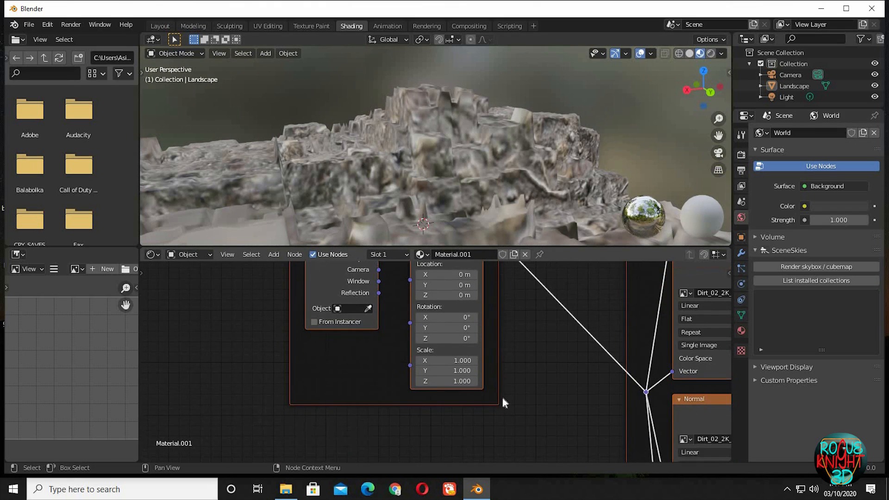
pyautogui.scroll(3, 491, 347)
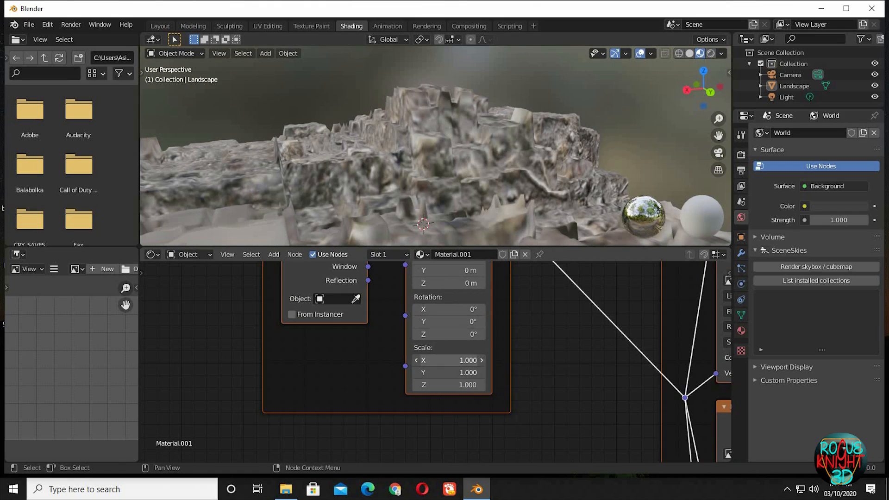
pyautogui.moveTo(445, 361); pyautogui.dragTo(445, 385)
pyautogui.write('100')
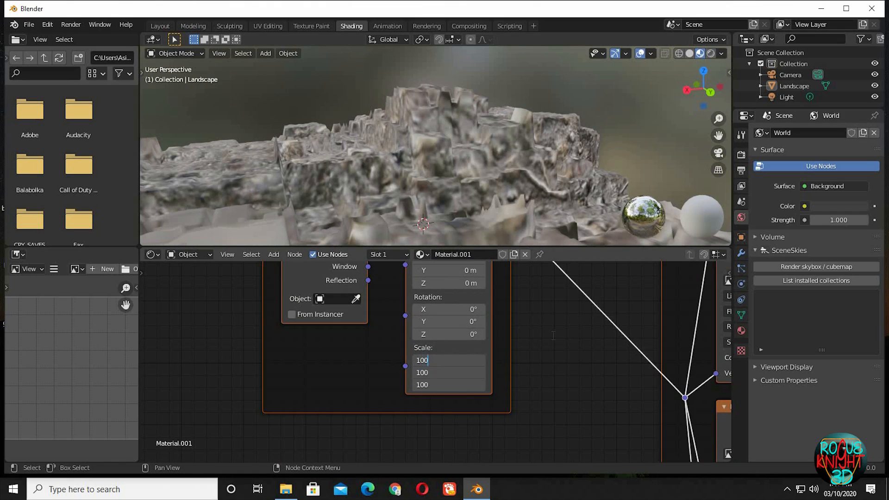
pyautogui.press('Return')
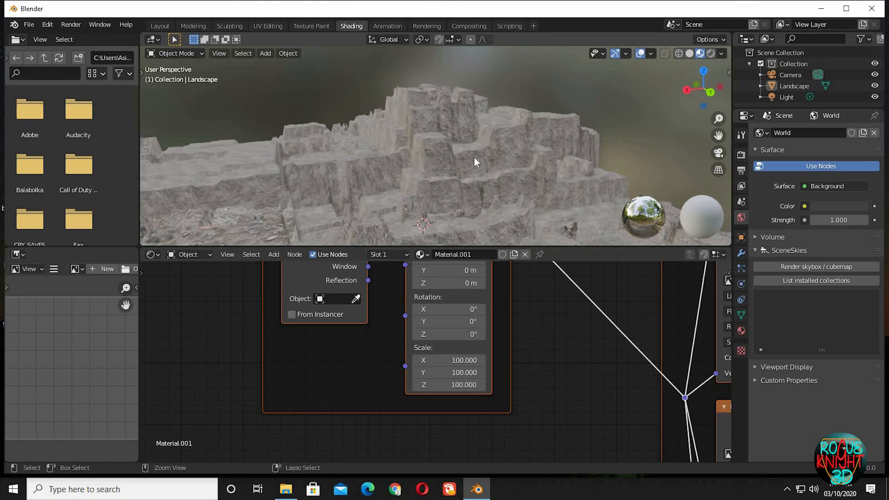
# - Set the Mapping node's Location X to 1.8 m and its Rotation X to 5.1°
pyautogui.scroll(2, 475, 160)
pyautogui.moveTo(533, 274); pyautogui.dragTo(528, 326, button='middle')
pyautogui.moveTo(471, 298); pyautogui.dragTo(471, 300, button='middle')
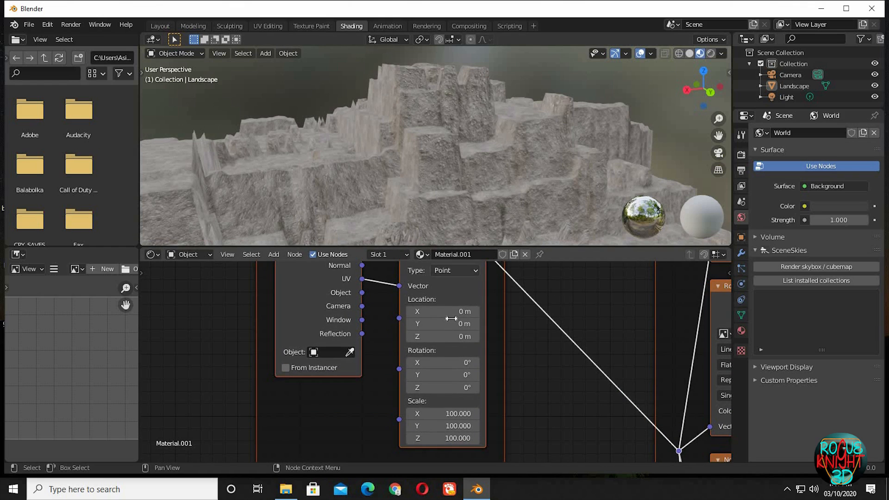
pyautogui.moveTo(446, 312); pyautogui.dragTo(458, 311)
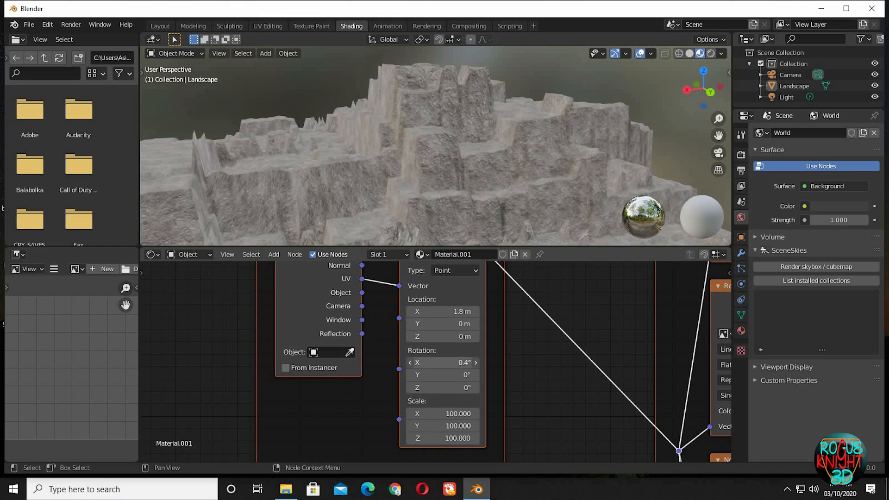
pyautogui.moveTo(445, 363); pyautogui.dragTo(455, 363)
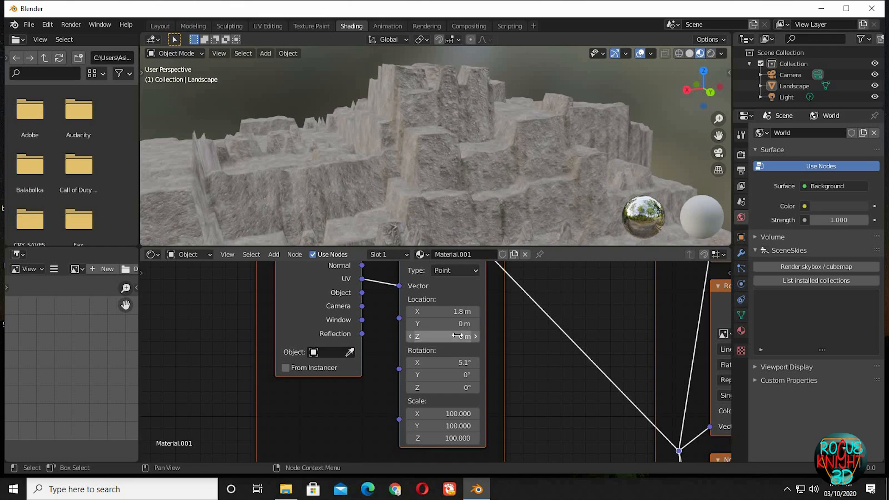
pyautogui.moveTo(452, 311); pyautogui.dragTo(453, 310)
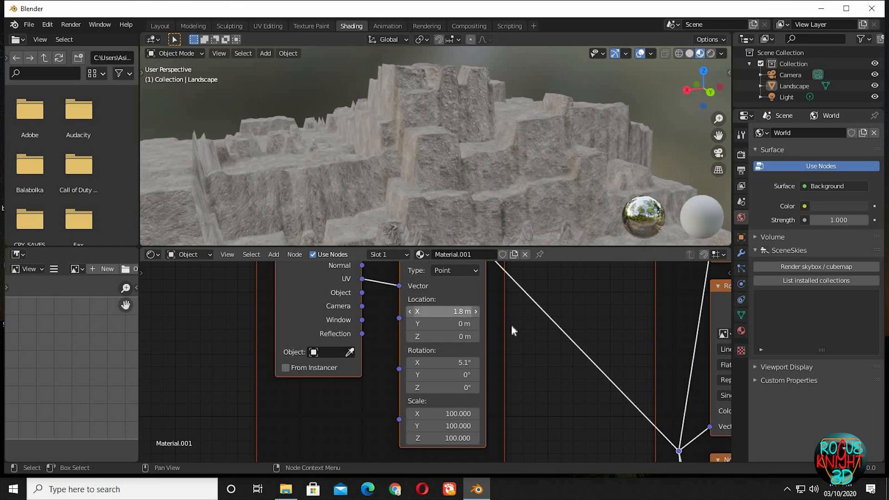
pyautogui.scroll(-3, 503, 181)
pyautogui.moveTo(523, 171); pyautogui.dragTo(475, 193, button='middle')
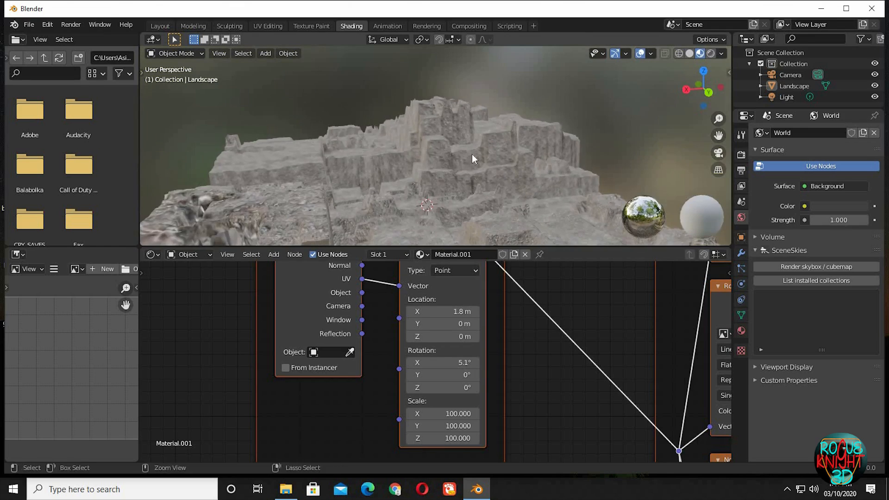
pyautogui.scroll(5, 471, 155)
pyautogui.scroll(-6, 551, 318)
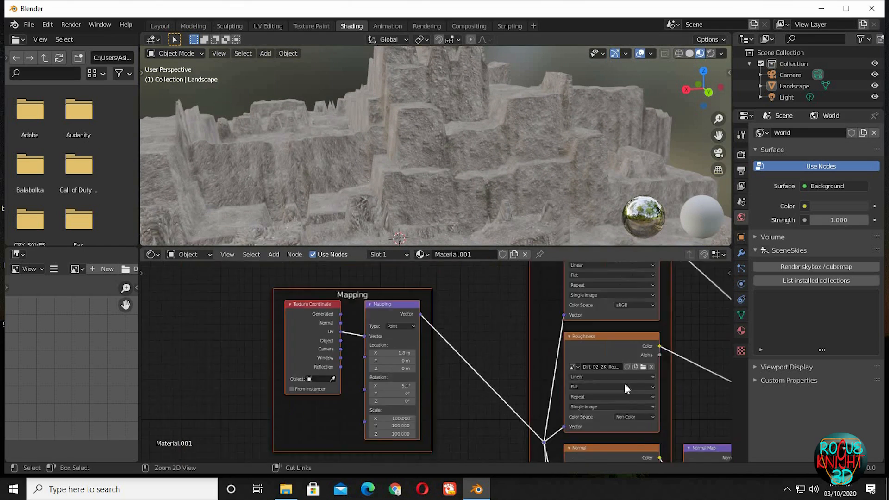
# - Reposition the Displacement and Material Output nodes so they sit clear of the Principled BSDF node
pyautogui.keyDown('ctrl'); pyautogui.hscroll(3, 484, 324); pyautogui.keyUp('ctrl')
pyautogui.scroll(-3, 478, 371)
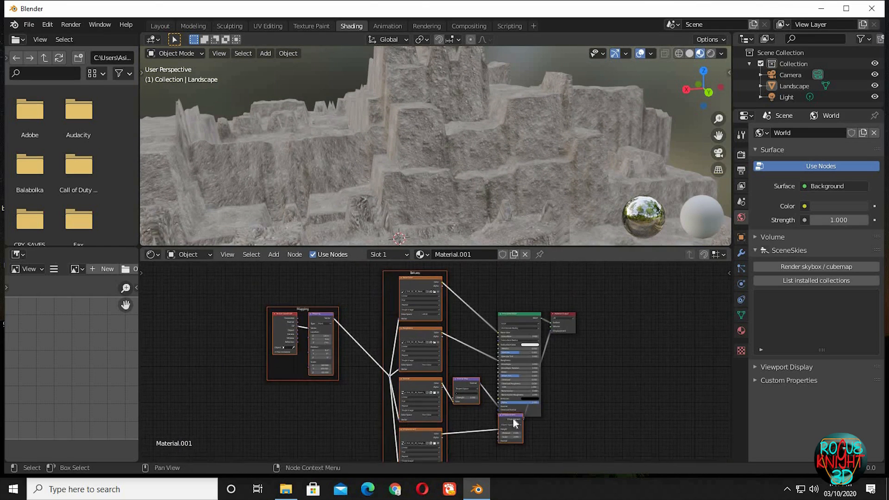
pyautogui.moveTo(508, 413)
pyautogui.mouseDown()
pyautogui.moveTo(527, 427)
pyautogui.moveTo(517, 427)
pyautogui.mouseUp()
pyautogui.moveTo(571, 328); pyautogui.dragTo(576, 341)
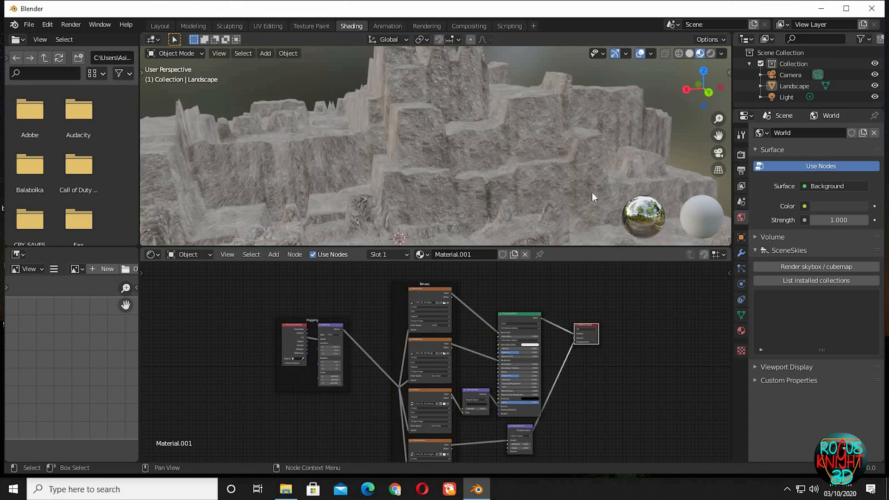
pyautogui.moveTo(522, 157)
pyautogui.mouseDown(button='middle')
pyautogui.moveTo(532, 182)
pyautogui.moveTo(502, 183)
pyautogui.moveTo(523, 173)
pyautogui.mouseUp(button='middle')
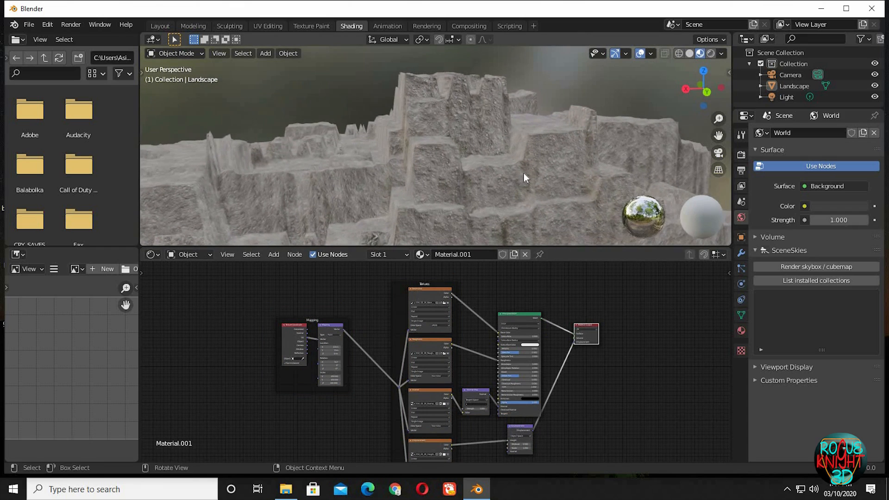
# - List the installed SceneSkies collections and set the 4k sky from Samples as the world with color tweaking enabled
pyautogui.click(796, 280)
pyautogui.click(791, 298)
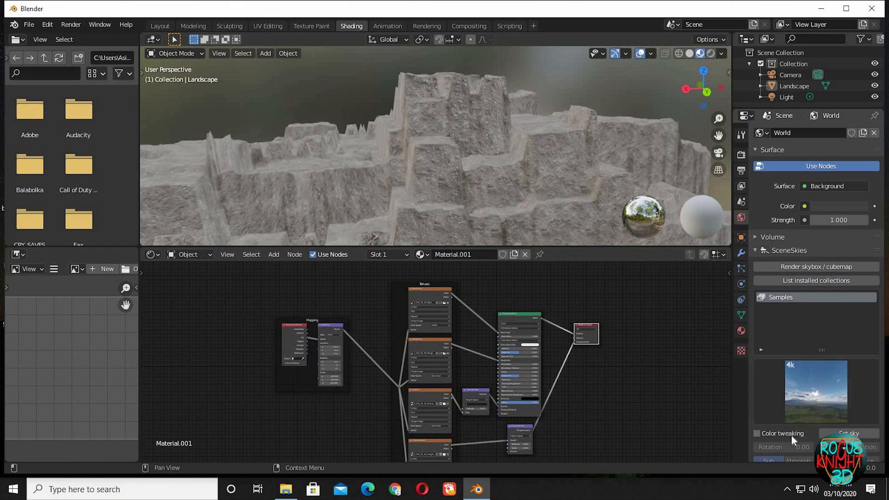
pyautogui.click(757, 434)
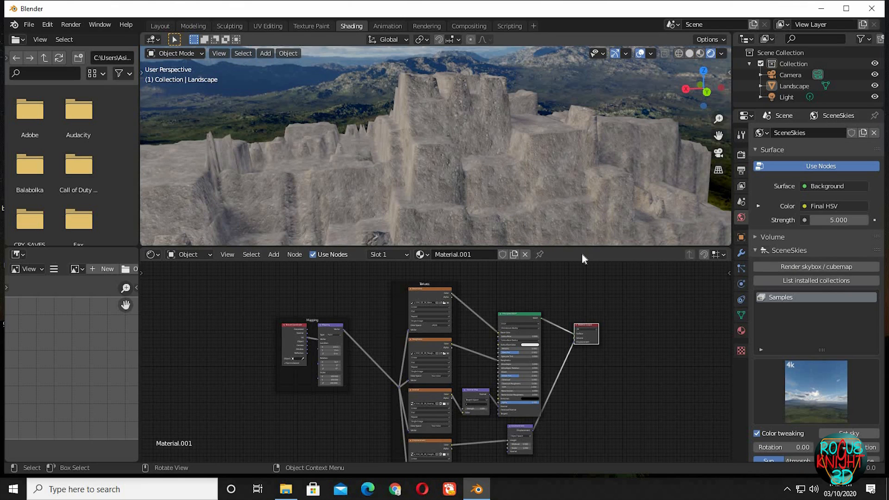
# - In the Modeling workspace, set the render engine to Cycles and the viewport shading to Rendered
pyautogui.click(193, 26)
pyautogui.scroll(5, 290, 191)
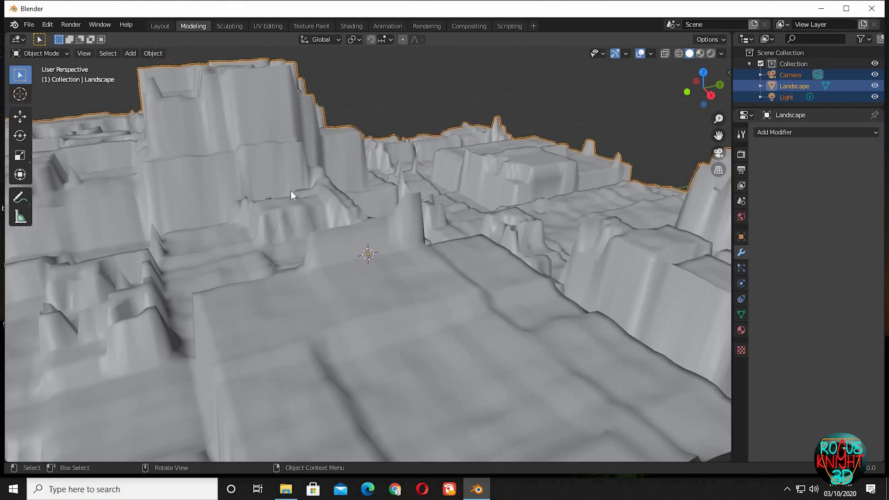
pyautogui.moveTo(291, 191); pyautogui.dragTo(408, 174, button='middle')
pyautogui.click(741, 135)
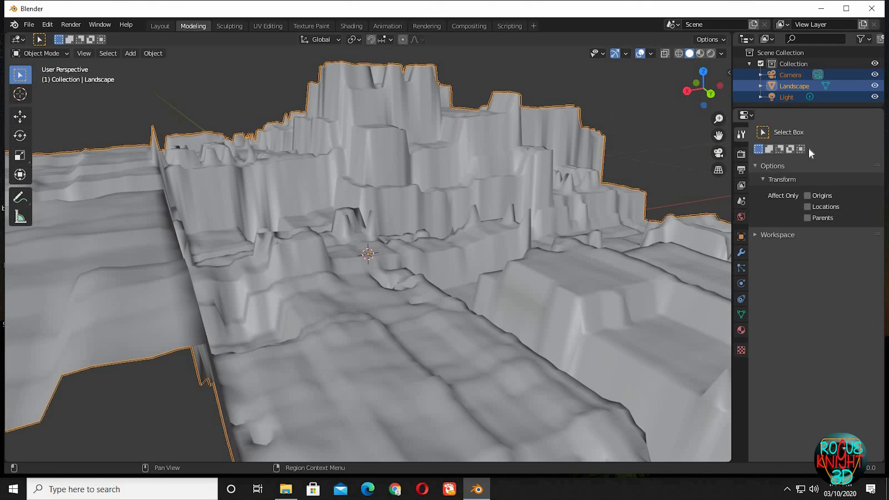
pyautogui.click(742, 153)
pyautogui.click(826, 133)
pyautogui.click(826, 168)
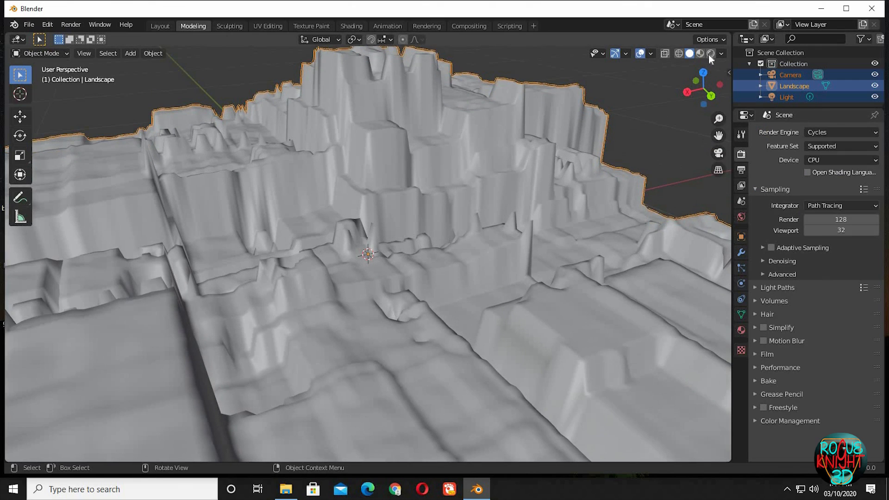
pyautogui.click(711, 53)
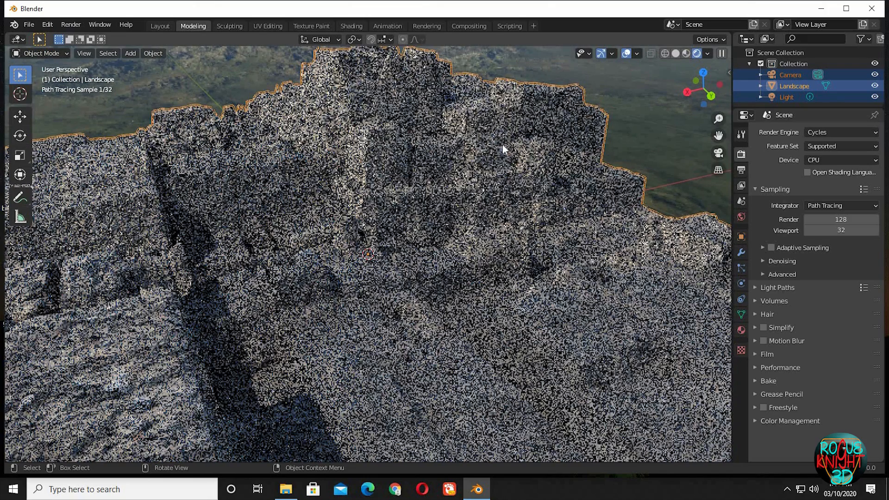
# - Deselect all objects and examine the landscape rendered in Cycles
pyautogui.moveTo(485, 145); pyautogui.dragTo(482, 146, button='middle')
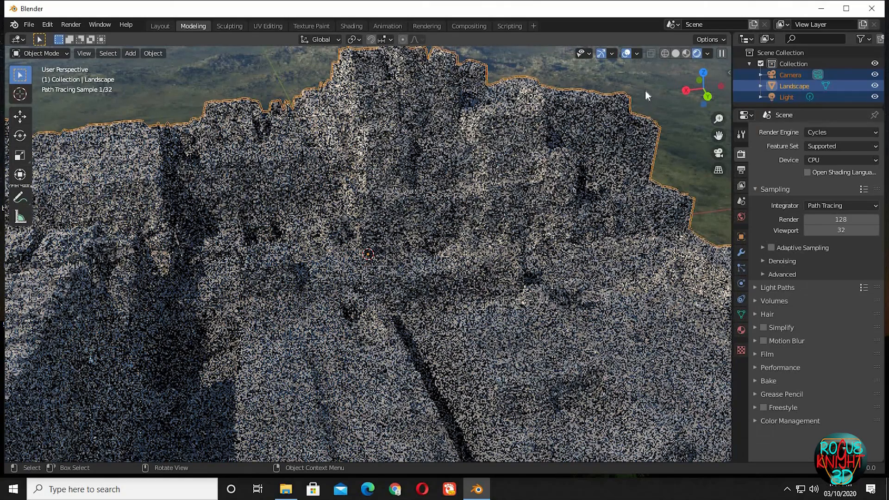
pyautogui.click(638, 103)
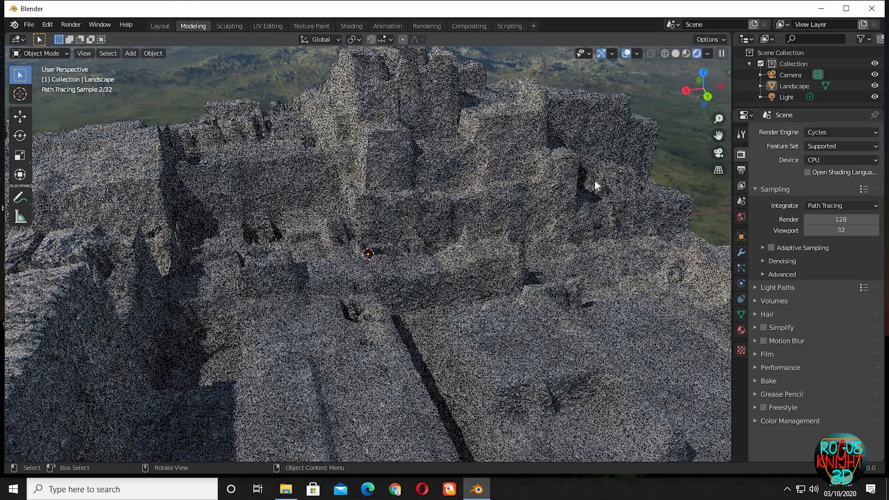
pyautogui.moveTo(579, 173); pyautogui.dragTo(524, 163, button='middle')
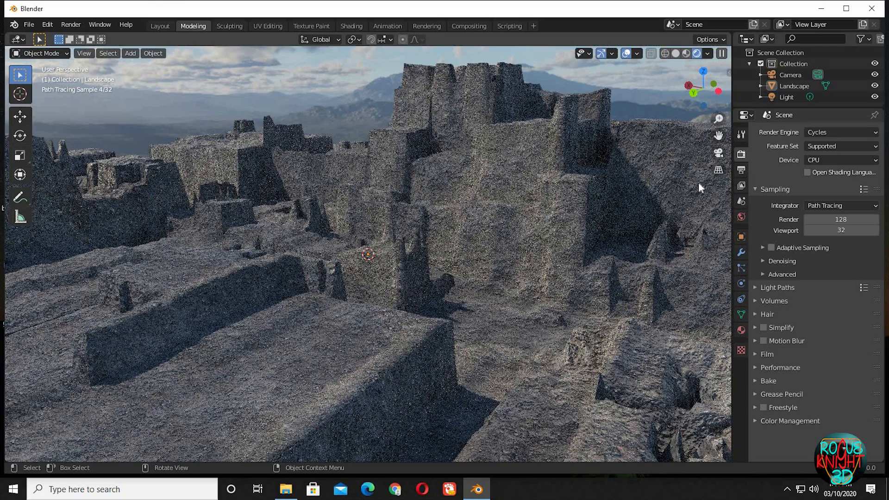
# - Change the render engine to Eevee
pyautogui.click(832, 133)
pyautogui.click(822, 156)
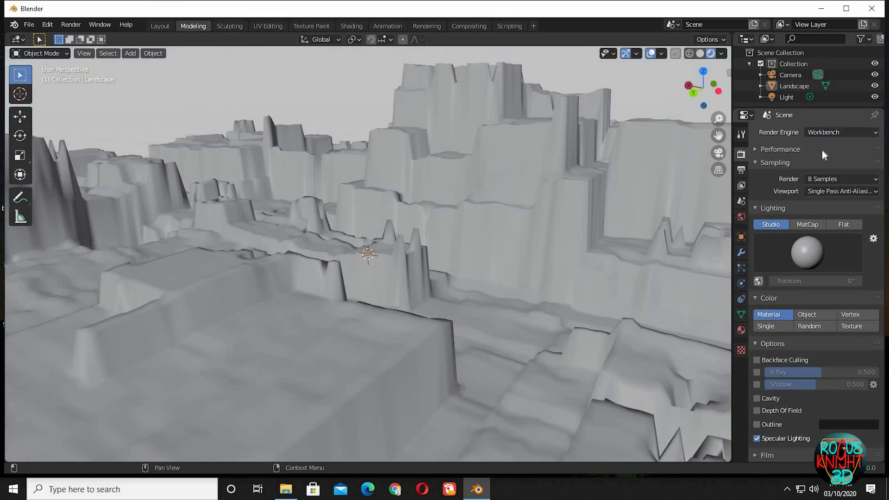
pyautogui.click(823, 135)
pyautogui.click(822, 145)
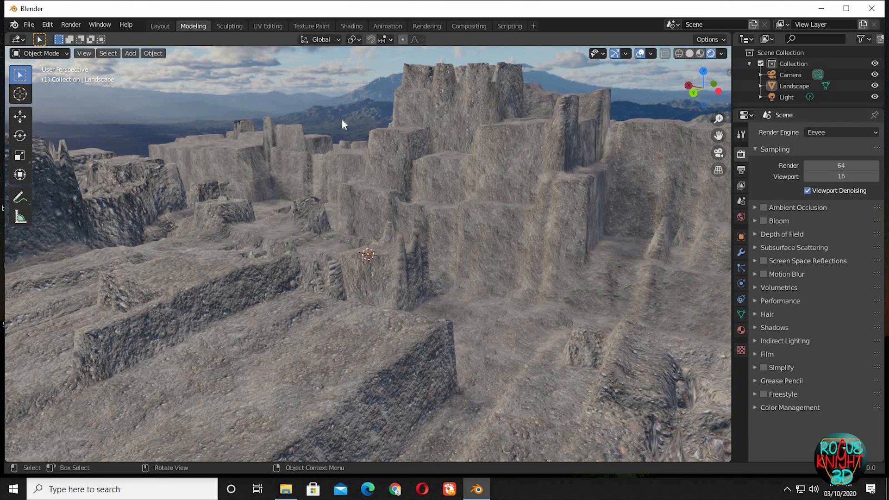
# - Save the project over ruins33.blend in the E:\blender projects new\ruins environment folder
pyautogui.hotkey('shift', 'a')
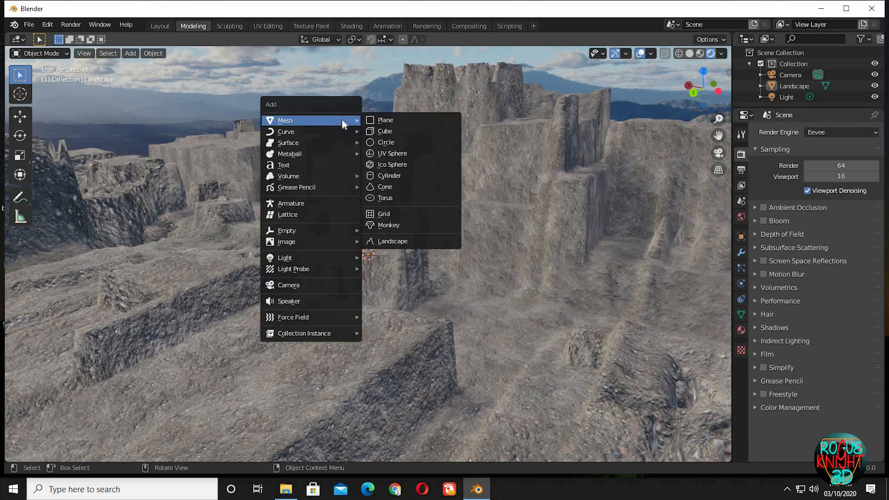
pyautogui.click(29, 24)
pyautogui.click(47, 97)
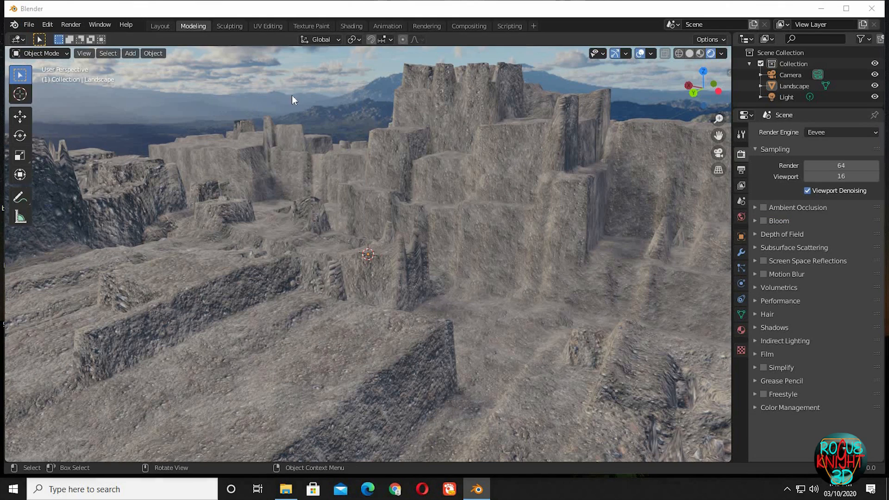
pyautogui.click(334, 165)
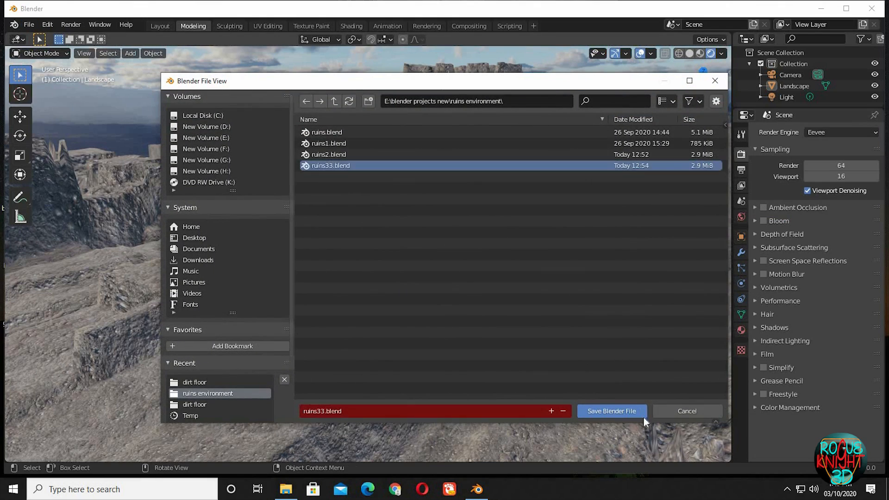
pyautogui.click(613, 411)
# - Add a Sun light and raise it along Z above the landscape
pyautogui.hotkey('shift', 'a')
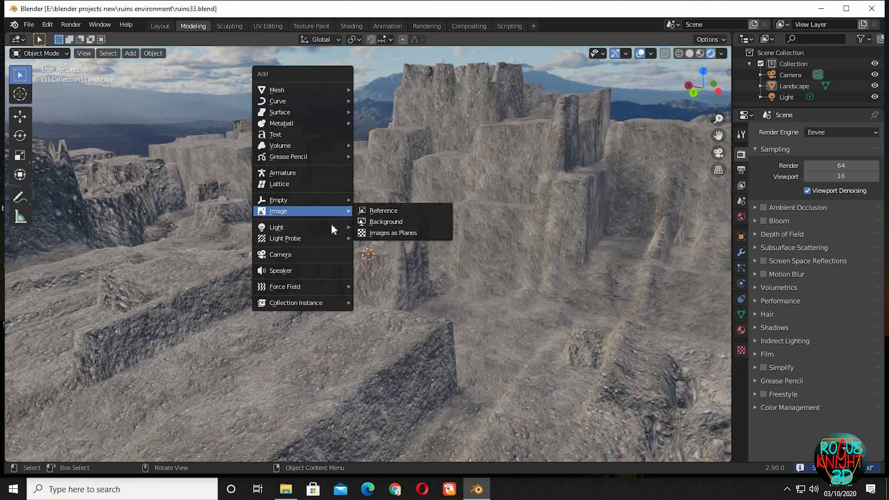
pyautogui.moveTo(332, 226)
pyautogui.click(386, 238)
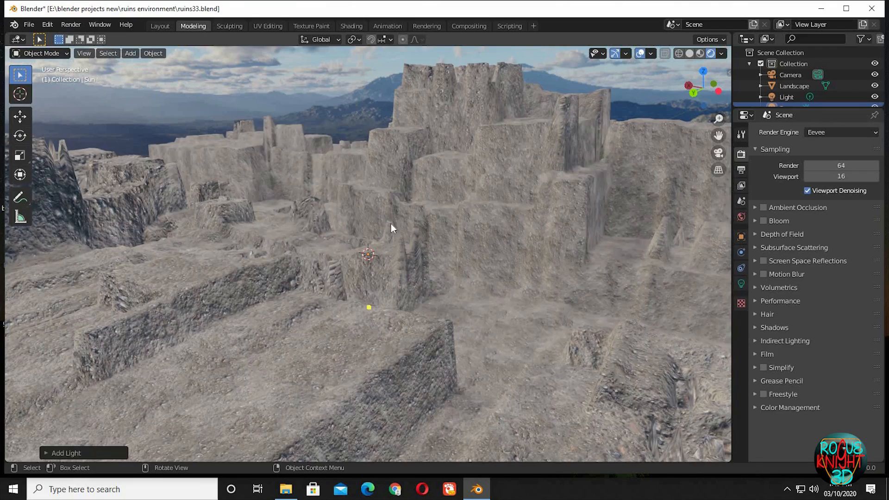
pyautogui.scroll(-6, 391, 298)
pyautogui.press('g')
pyautogui.press('z')
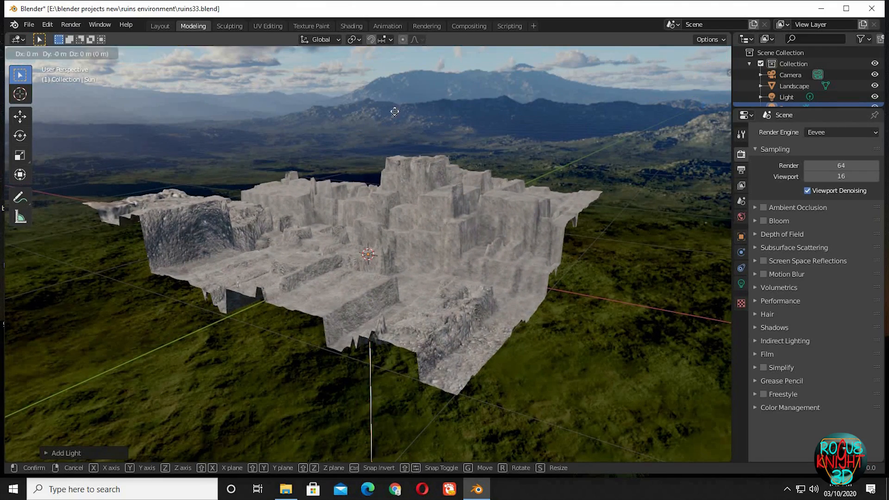
pyautogui.click(405, 116)
# - Tilt the sun light around the global X axis and turn it around the global Z axis
pyautogui.moveTo(405, 116); pyautogui.dragTo(598, 149, button='middle')
pyautogui.press('r')
pyautogui.press('x')
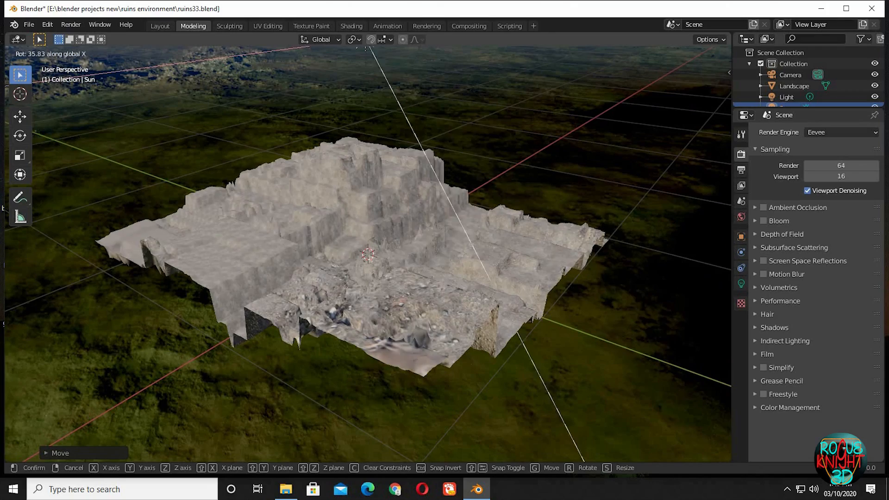
pyautogui.click(677, 190)
pyautogui.press('r')
pyautogui.press('z')
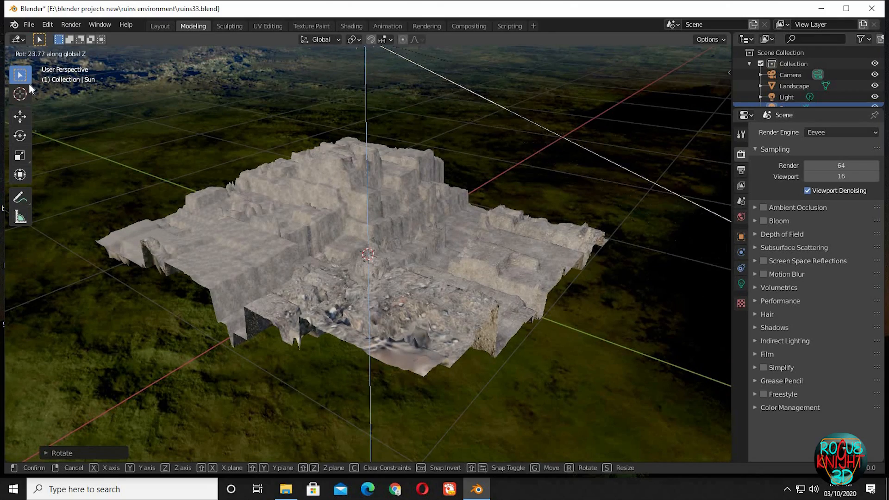
pyautogui.click(165, 215)
# - Rotate the sun light about 63° around the global Z axis
pyautogui.moveTo(448, 279); pyautogui.dragTo(382, 238, button='middle')
pyautogui.scroll(-3, 382, 238)
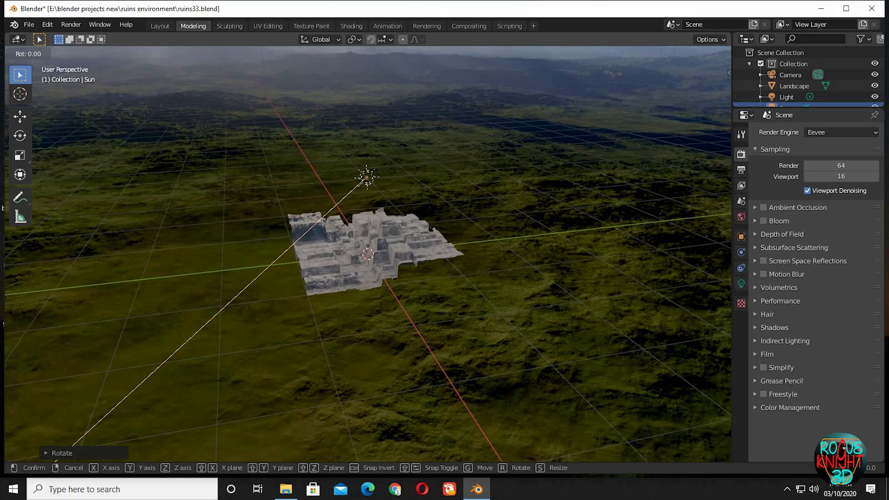
pyautogui.moveTo(315, 208); pyautogui.dragTo(424, 260, button='middle')
pyautogui.press('r')
pyautogui.press('z')
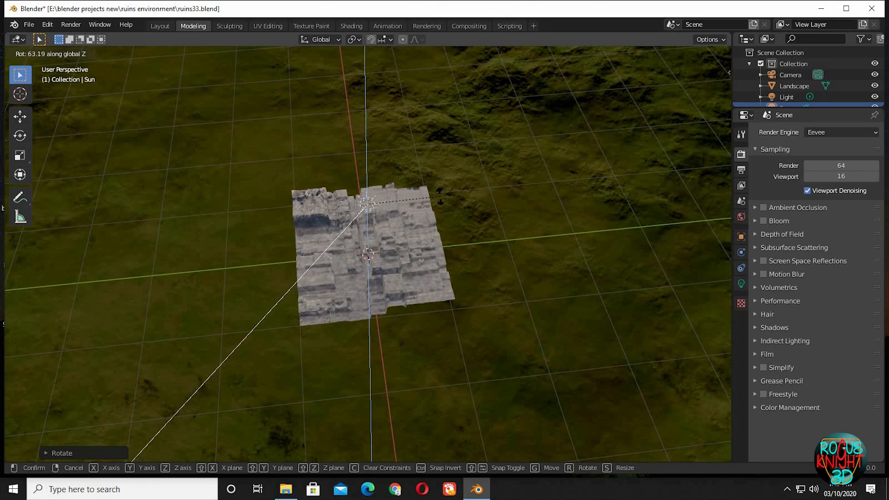
pyautogui.click(437, 200)
# - Rotate the sun light about 22° around the global X axis
pyautogui.moveTo(345, 235); pyautogui.dragTo(417, 276, button='middle')
pyautogui.press('r')
pyautogui.press('x')
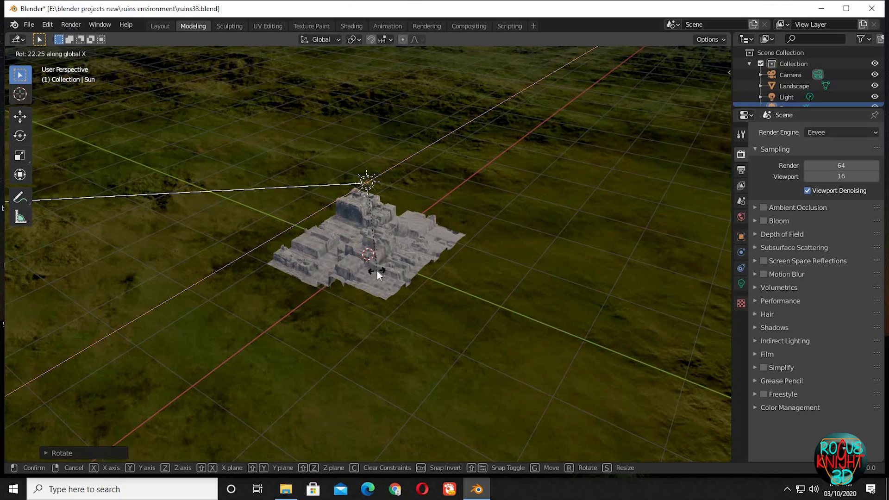
pyautogui.click(378, 271)
pyautogui.moveTo(531, 211); pyautogui.dragTo(716, 190, button='middle')
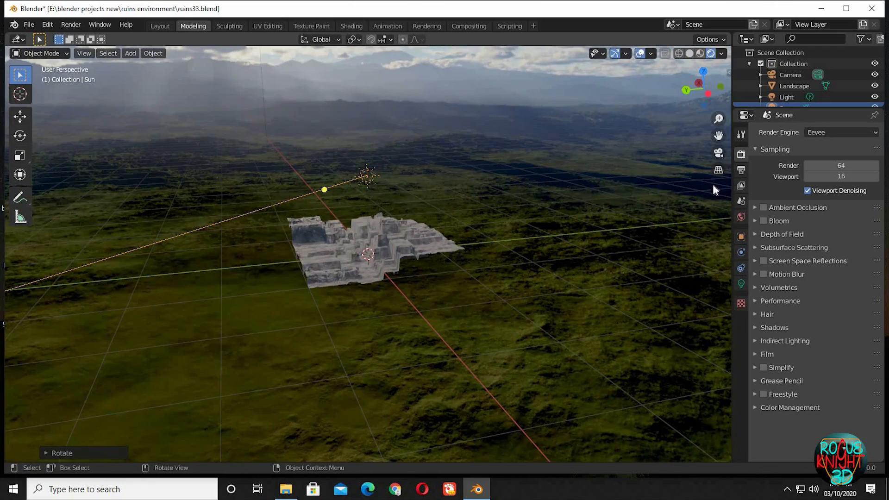
# - Show the sun's light settings and move the sun off to the side of the landscape
pyautogui.click(741, 284)
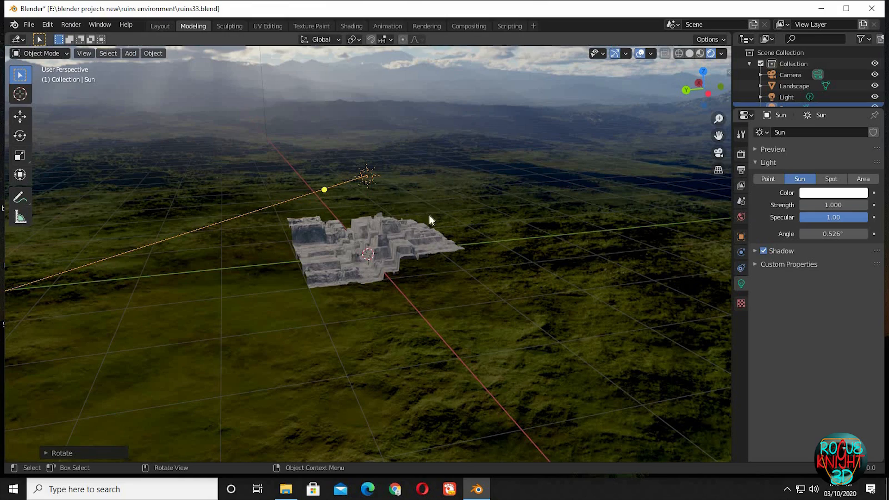
pyautogui.moveTo(394, 270); pyautogui.dragTo(519, 245, button='middle')
pyautogui.press('g')
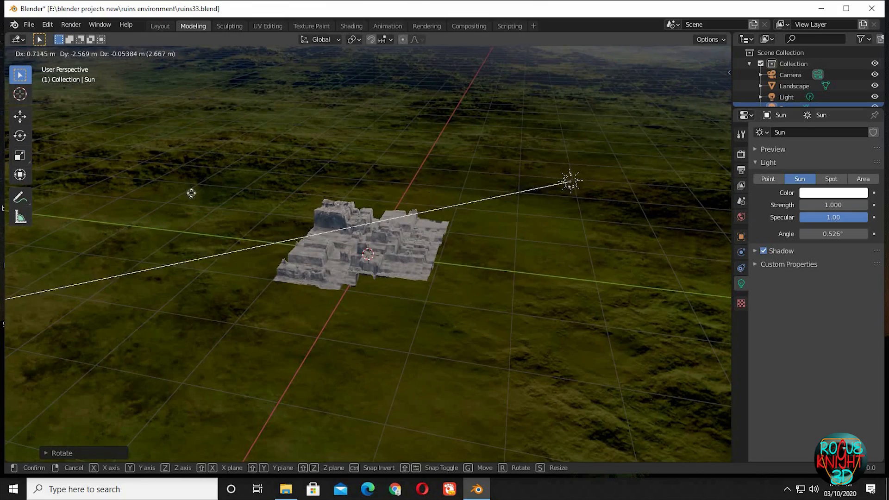
pyautogui.click(161, 232)
# - Add an area light at the centre of the landscape and raise it along global Z above the ruins
pyautogui.moveTo(461, 282); pyautogui.dragTo(449, 245, button='middle')
pyautogui.hotkey('shift', 'a')
pyautogui.moveTo(456, 245)
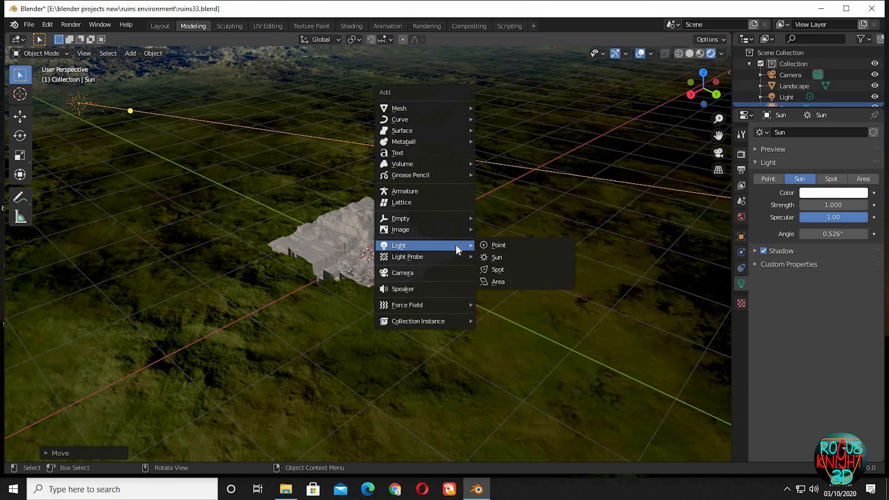
pyautogui.click(509, 279)
pyautogui.press('g')
pyautogui.press('z')
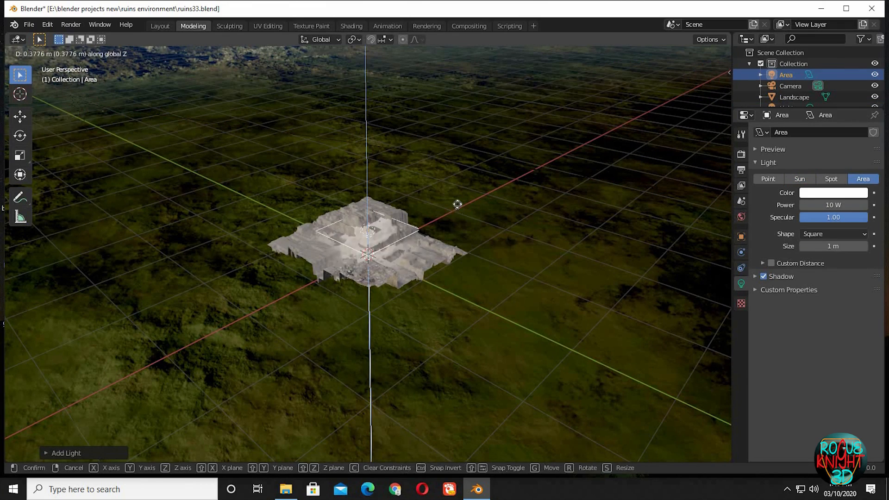
pyautogui.click(460, 215)
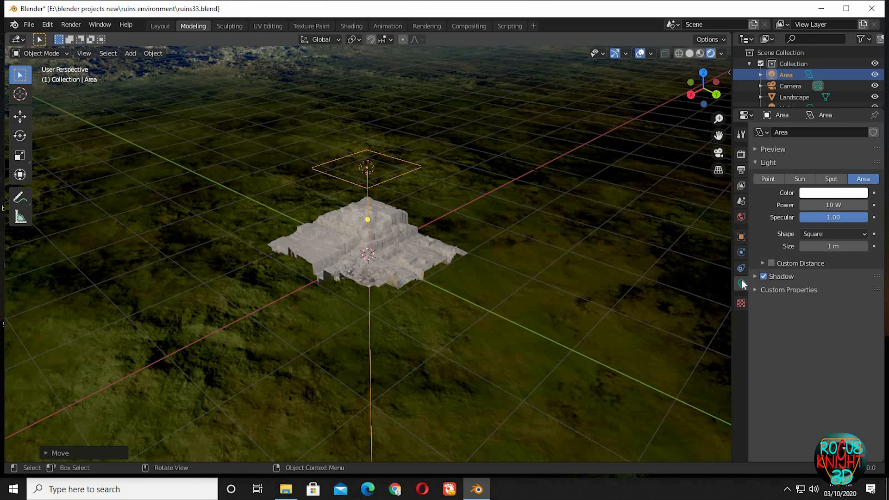
# - Scale the area light up to cover the landscape and raise it about 0.5 m further along global Z
pyautogui.click(829, 233)
pyautogui.press('s')
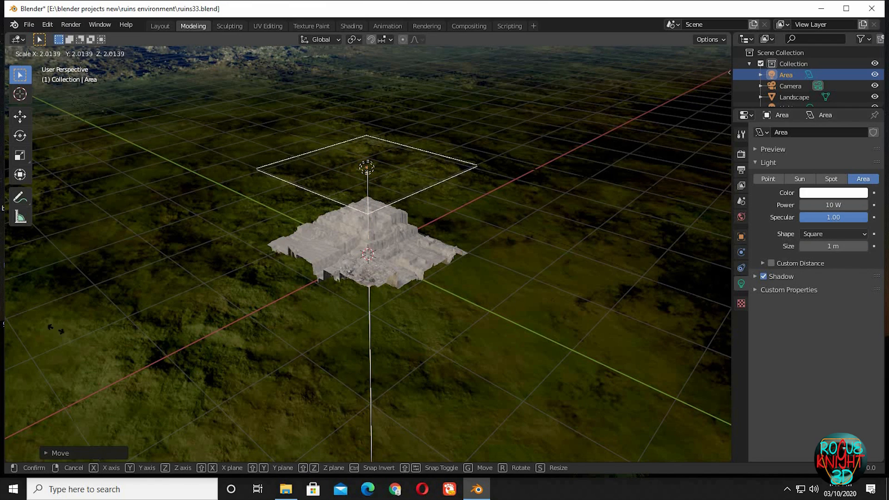
pyautogui.click(369, 371)
pyautogui.moveTo(389, 342); pyautogui.dragTo(390, 332, button='middle')
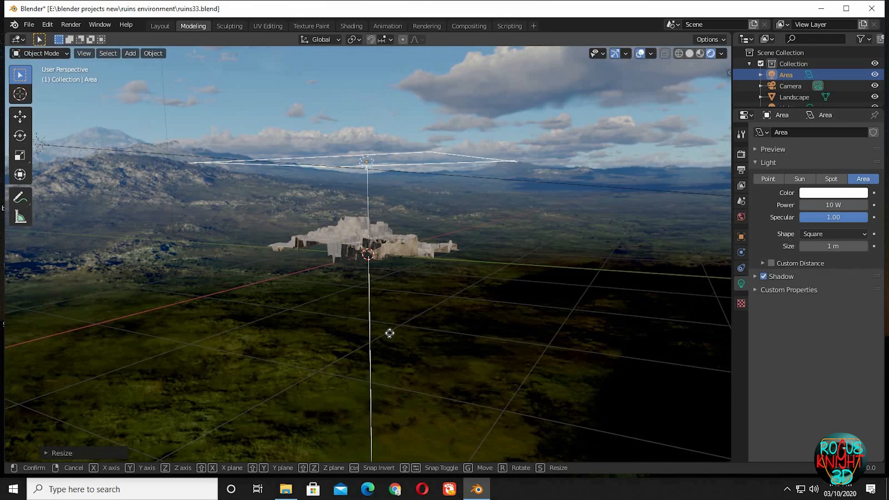
pyautogui.press('g')
pyautogui.press('z')
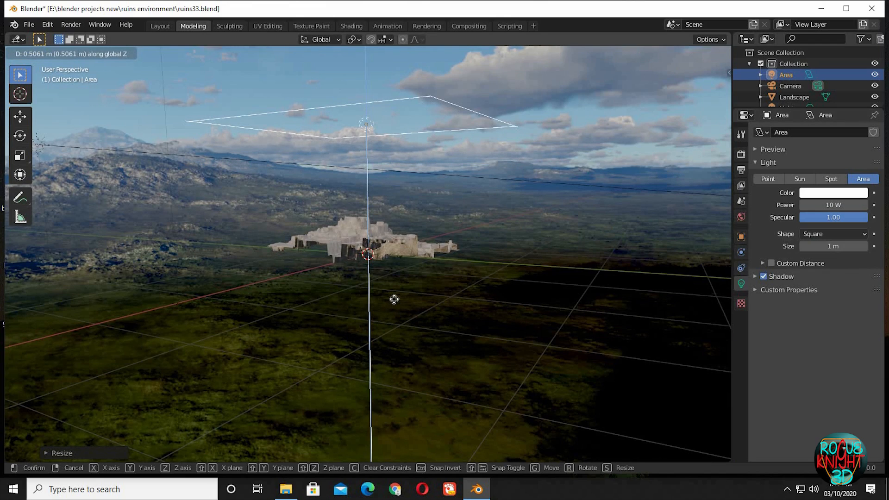
pyautogui.click(621, 309)
pyautogui.click(822, 193)
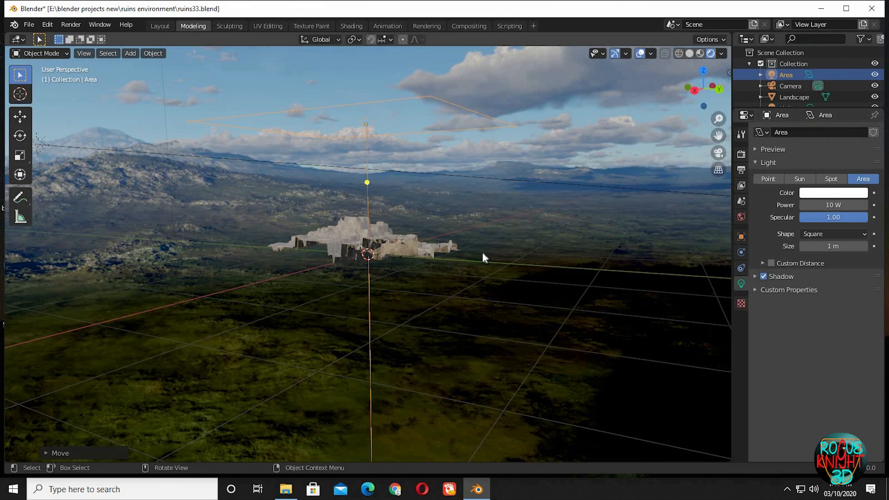
# - Frame a low, close view of the ruins with the tallest rock block against the sky and align the camera to it
pyautogui.moveTo(482, 250); pyautogui.dragTo(421, 311, button='middle')
pyautogui.scroll(5, 378, 257)
pyautogui.moveTo(376, 260); pyautogui.dragTo(354, 238, button='middle')
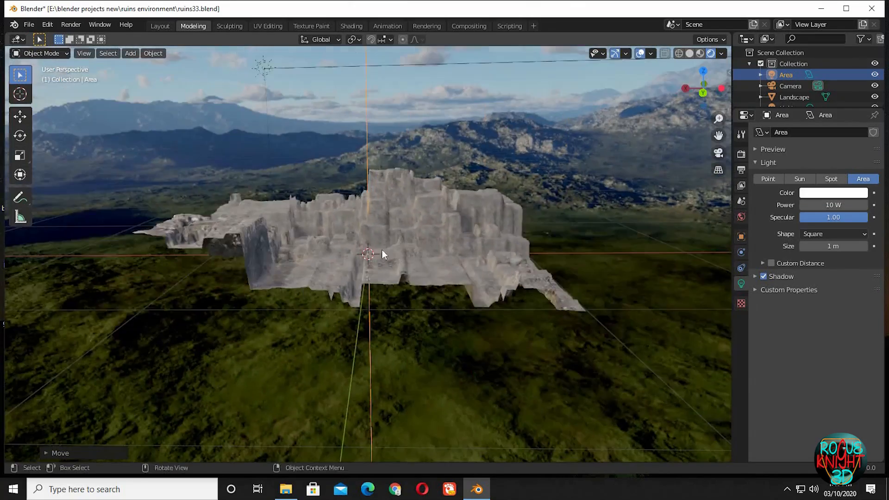
pyautogui.scroll(3, 364, 258)
pyautogui.scroll(2, 362, 260)
pyautogui.moveTo(435, 268); pyautogui.dragTo(379, 278, button='middle')
pyautogui.scroll(2, 384, 284)
pyautogui.keyDown('shift'); pyautogui.moveTo(439, 304); pyautogui.dragTo(458, 319, button='middle'); pyautogui.keyUp('shift')
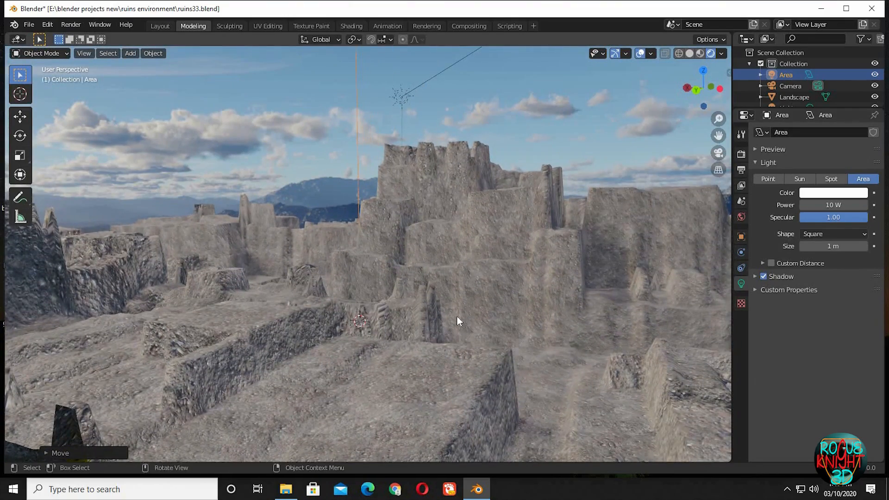
pyautogui.press('ctrl+alt+KP_0')
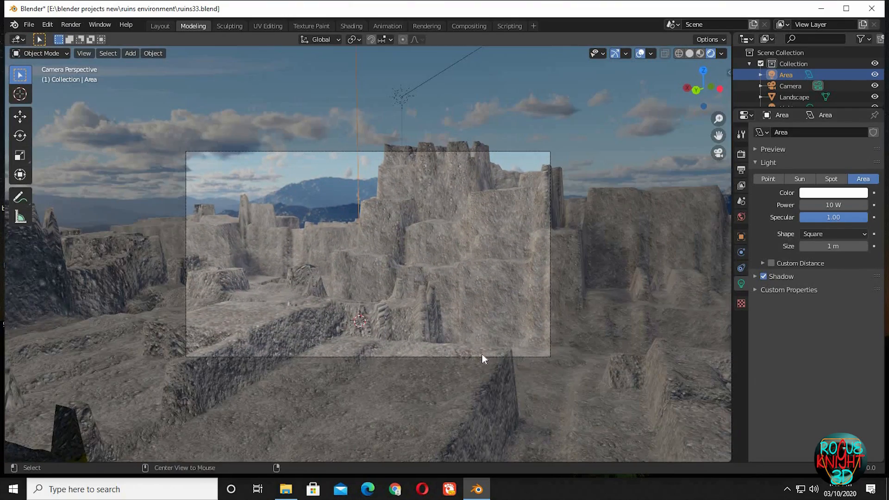
# - Select the camera and pull it back about 0.24 m along its local Z axis
pyautogui.click(522, 152)
pyautogui.press('g')
pyautogui.press('z')
pyautogui.press('z')
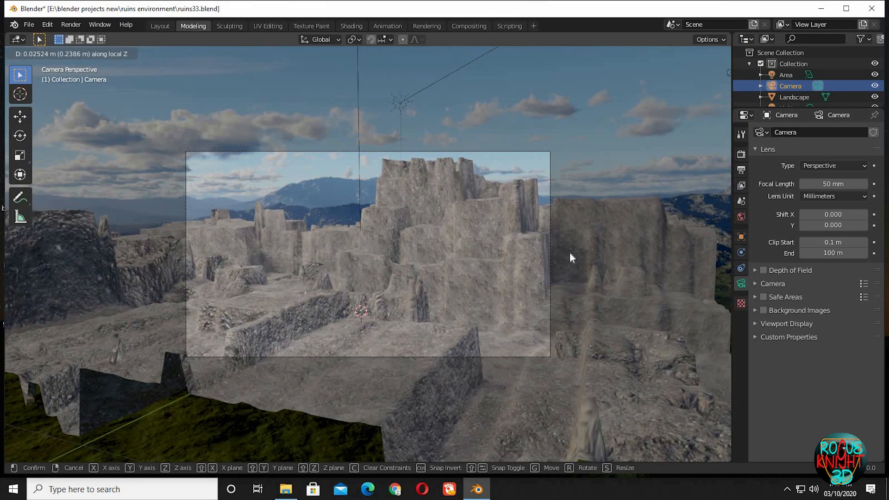
pyautogui.click(571, 254)
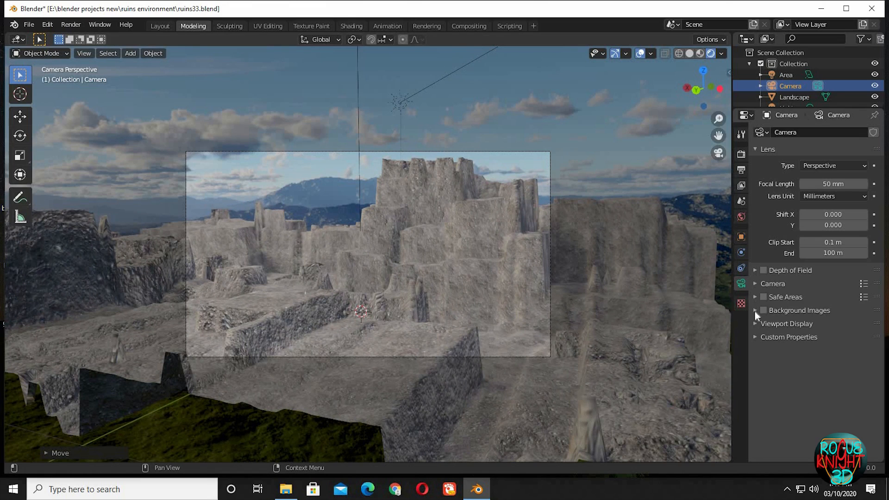
# - Raise the camera's passepartout opacity to the maximum so the area outside the frame is fully black
pyautogui.click(754, 324)
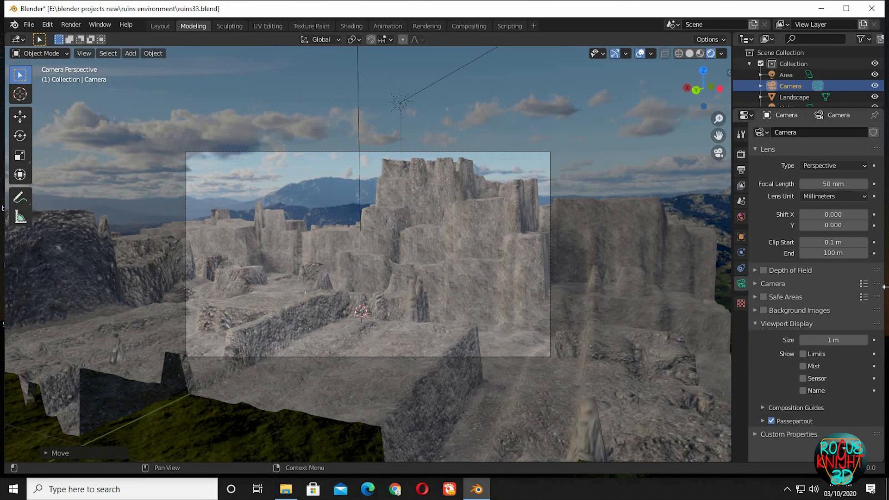
pyautogui.click(763, 408)
pyautogui.click(847, 8)
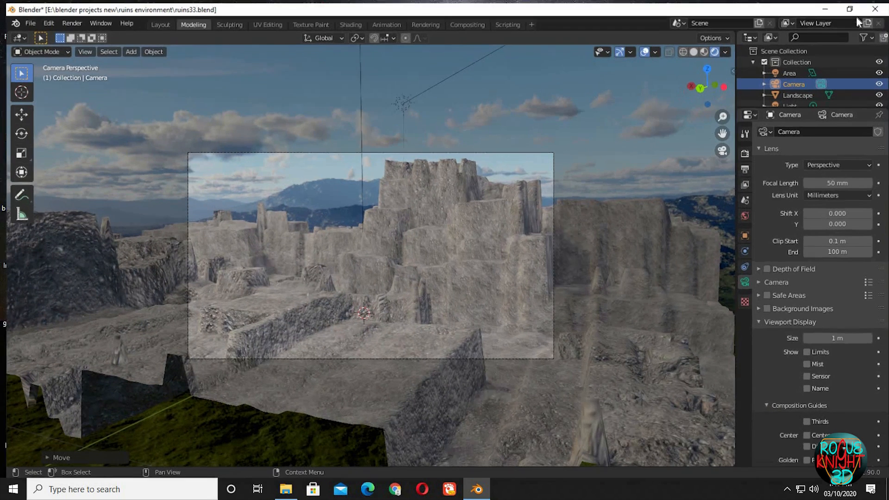
pyautogui.scroll(-4, 779, 441)
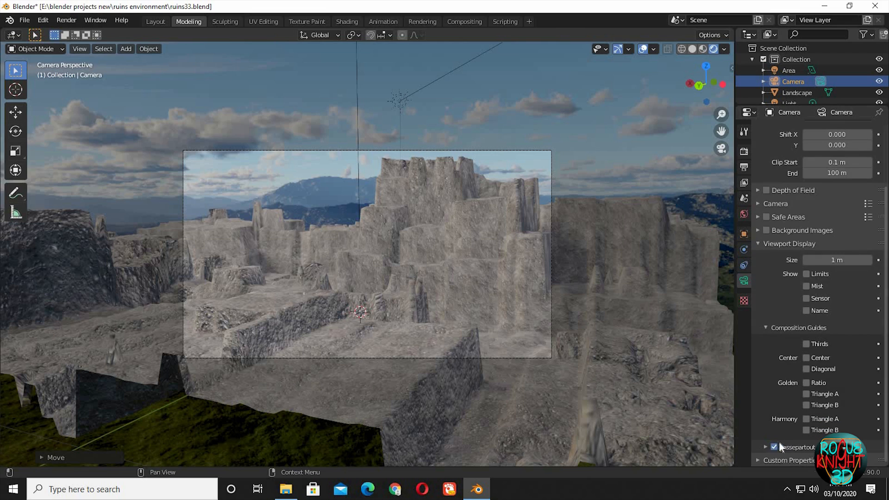
pyautogui.scroll(-1, 833, 448)
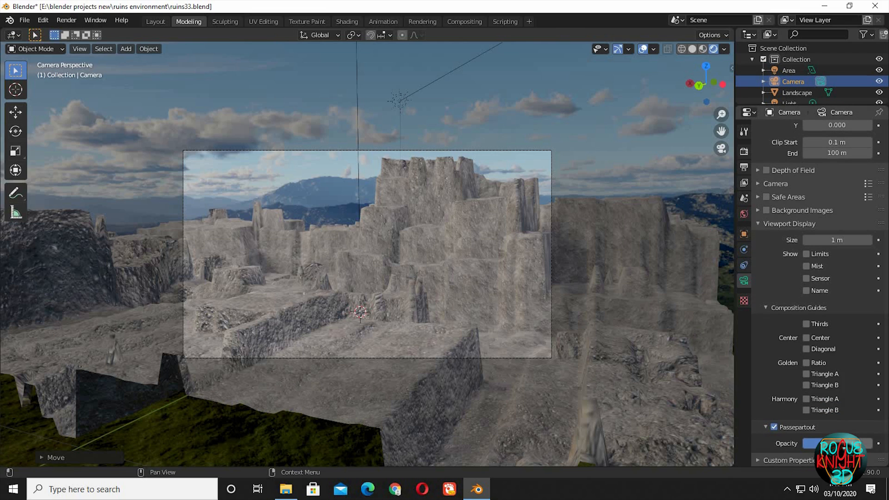
pyautogui.moveTo(837, 444); pyautogui.dragTo(871, 444)
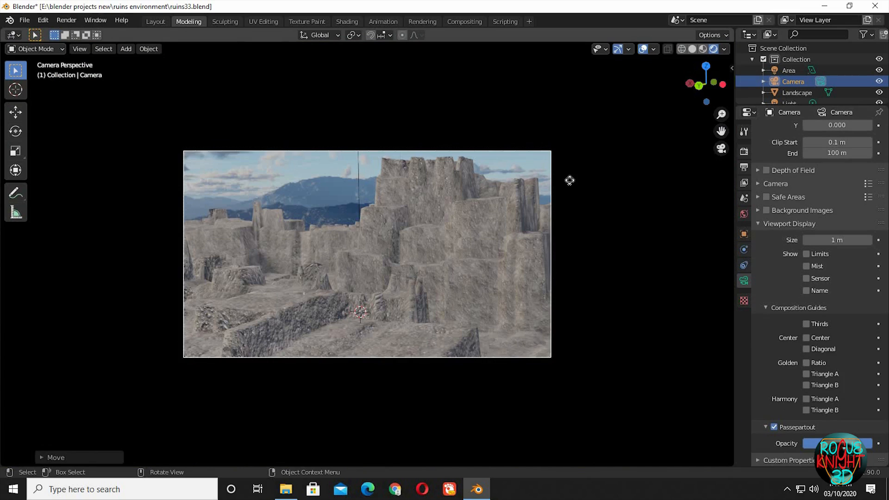
# - Nudge the camera slightly along its local Z axis and set its focal length to 30 mm
pyautogui.press('g')
pyautogui.press('z')
pyautogui.press('z')
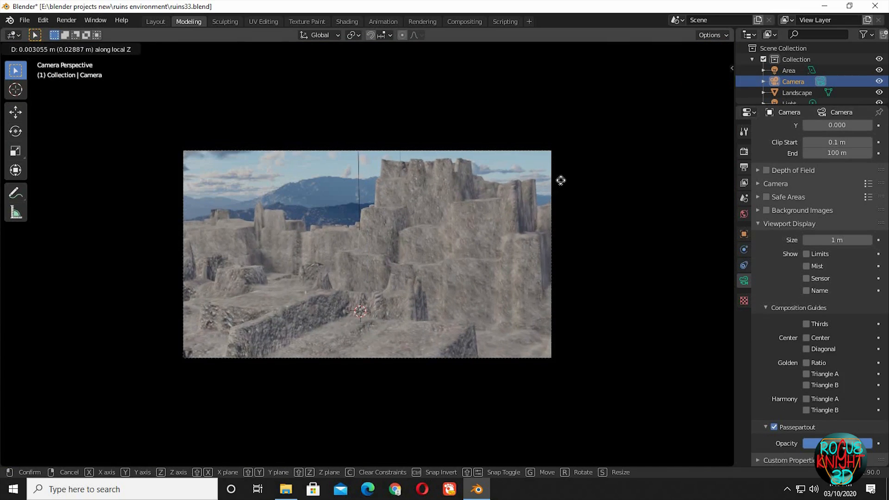
pyautogui.click(560, 180)
pyautogui.scroll(5, 820, 291)
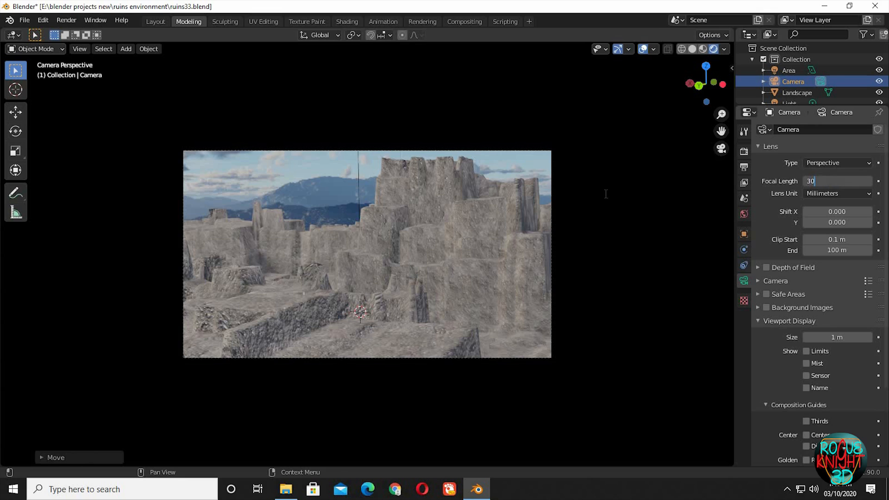
pyautogui.press('Return')
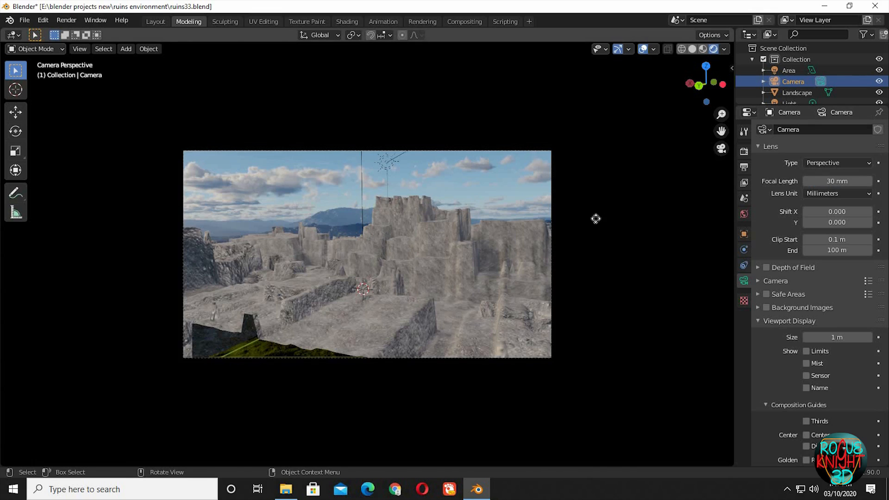
# - Move the camera forward along its local Z axis into the ruins and raise it about 0.02 m along global Z
pyautogui.press('g')
pyautogui.press('z')
pyautogui.press('z')
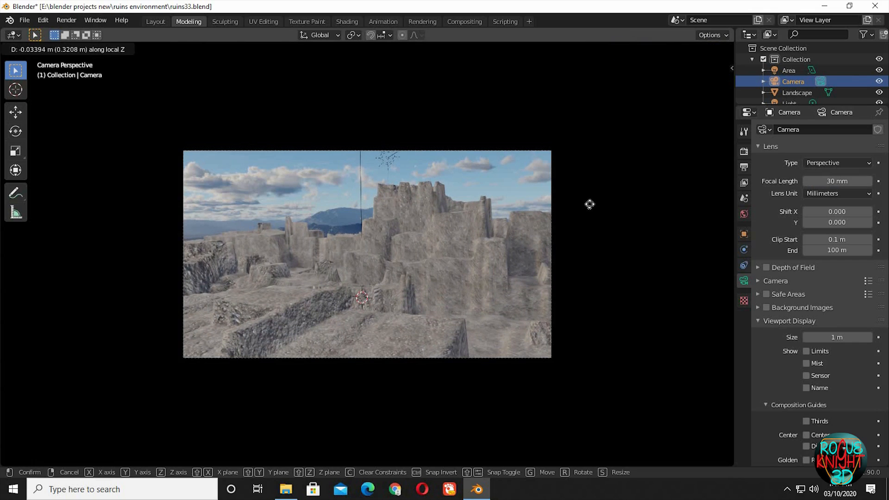
pyautogui.click(588, 207)
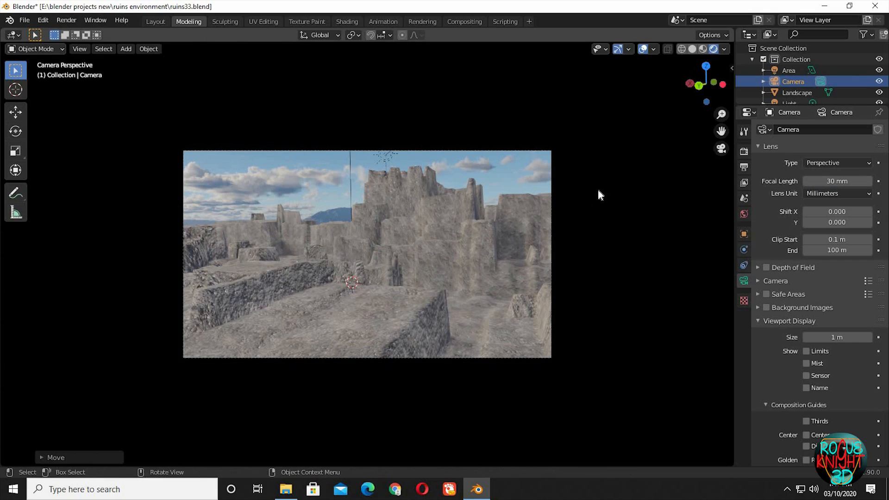
pyautogui.press('g')
pyautogui.press('z')
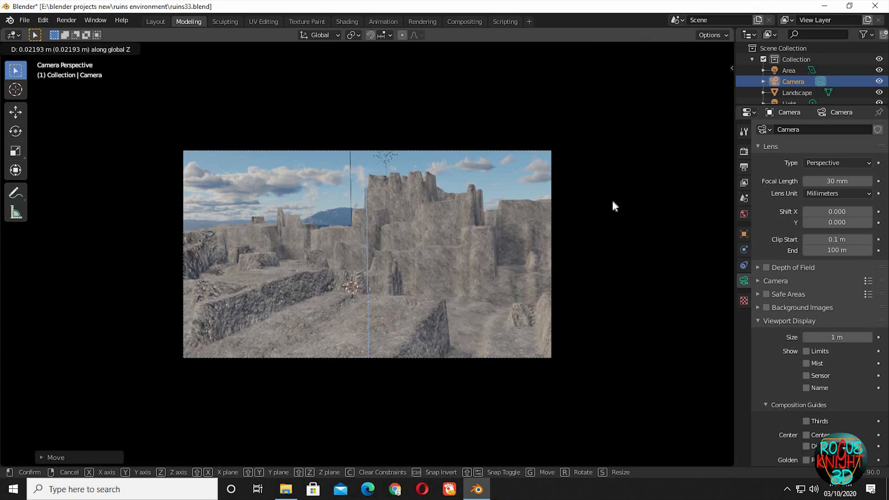
pyautogui.click(614, 206)
pyautogui.click(629, 163)
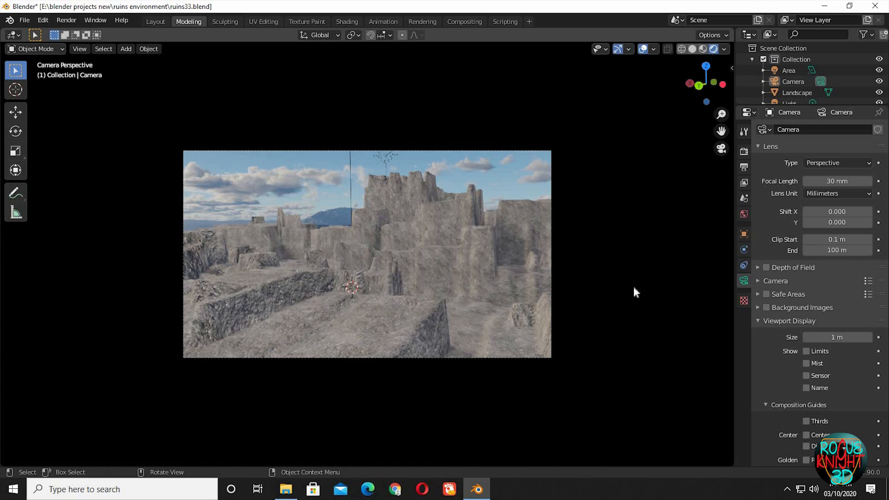
pyautogui.click(758, 321)
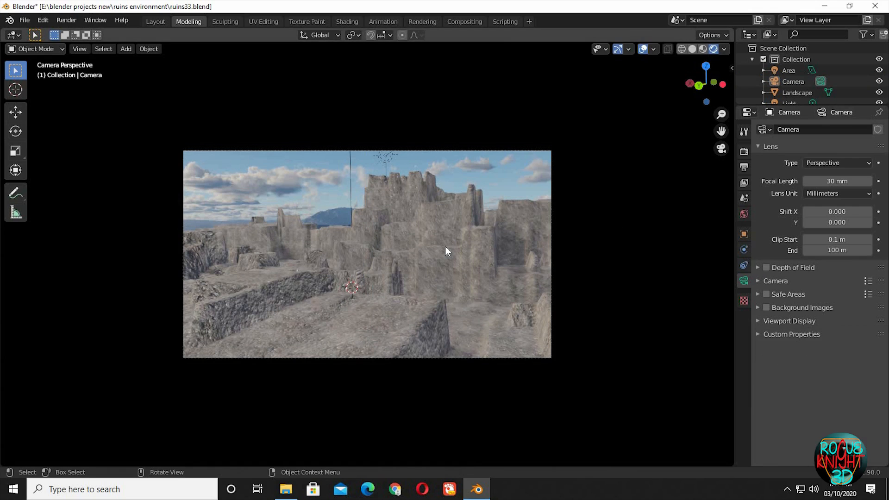
# - Add a plain axes empty and raise it along global Z above the ground of the ruins
pyautogui.hotkey('shift', 'a')
pyautogui.moveTo(438, 219)
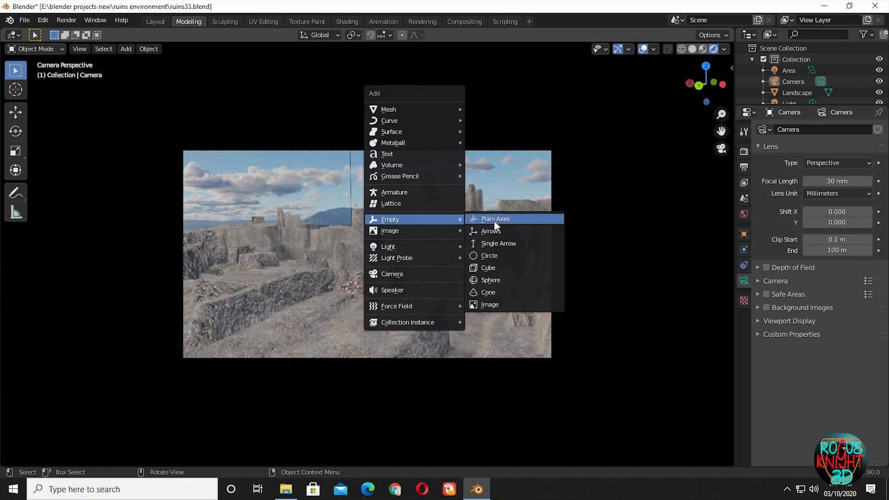
pyautogui.click(494, 222)
pyautogui.moveTo(426, 272); pyautogui.dragTo(566, 314, button='middle')
pyautogui.press('g')
pyautogui.press('z')
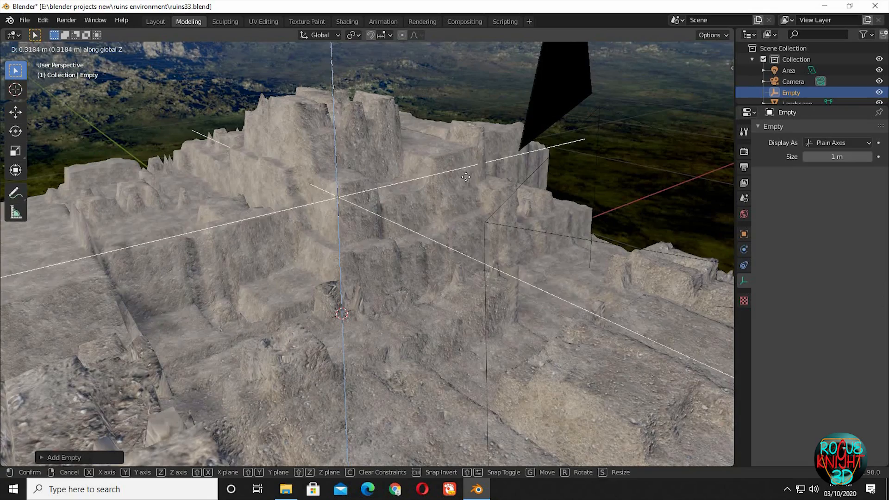
pyautogui.click(453, 255)
# - Position the empty at the front of the tallest rock block, adjusting it from the top and from several angles
pyautogui.scroll(8, 549, 293)
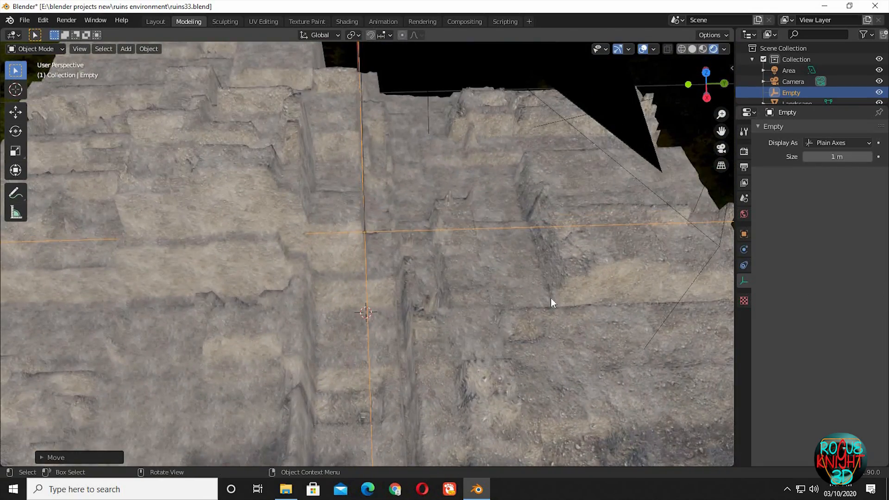
pyautogui.press('KP_7')
pyautogui.press('g')
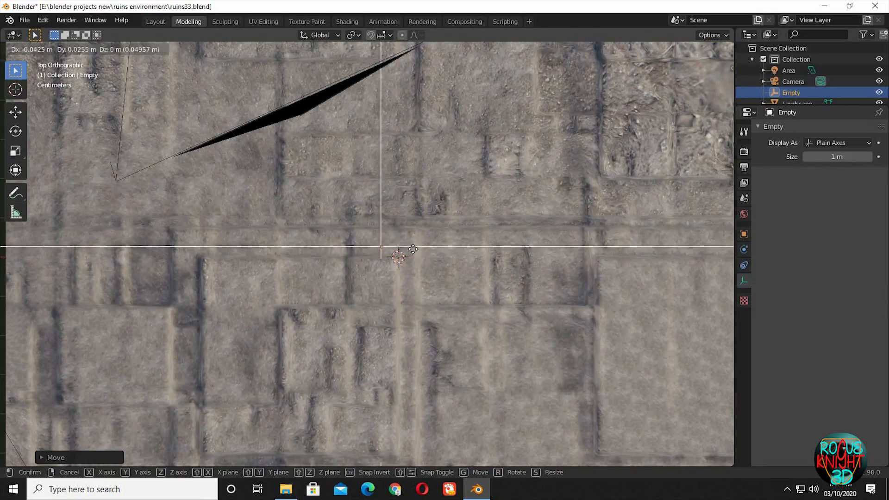
pyautogui.click(392, 280)
pyautogui.moveTo(391, 280)
pyautogui.mouseDown(button='middle')
pyautogui.moveTo(282, 195)
pyautogui.moveTo(407, 263)
pyautogui.moveTo(379, 268)
pyautogui.mouseUp(button='middle')
pyautogui.press('g')
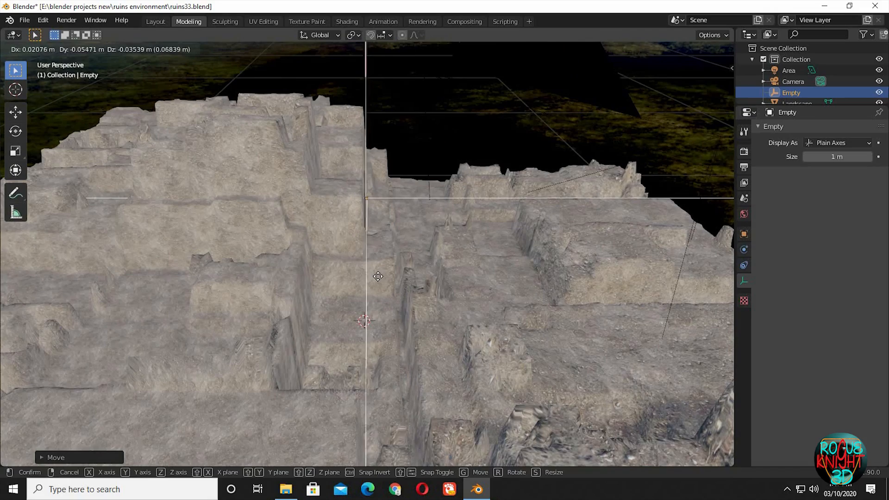
pyautogui.click(372, 293)
pyautogui.moveTo(371, 292); pyautogui.dragTo(623, 211, button='middle')
pyautogui.press('g')
pyautogui.click(433, 299)
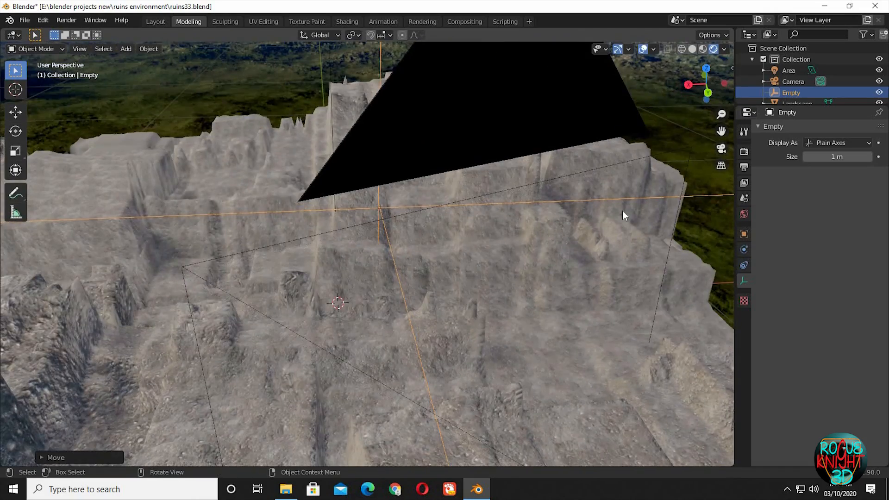
# - Enable depth of field on the camera and use the empty as its focus object
pyautogui.press('KP_0')
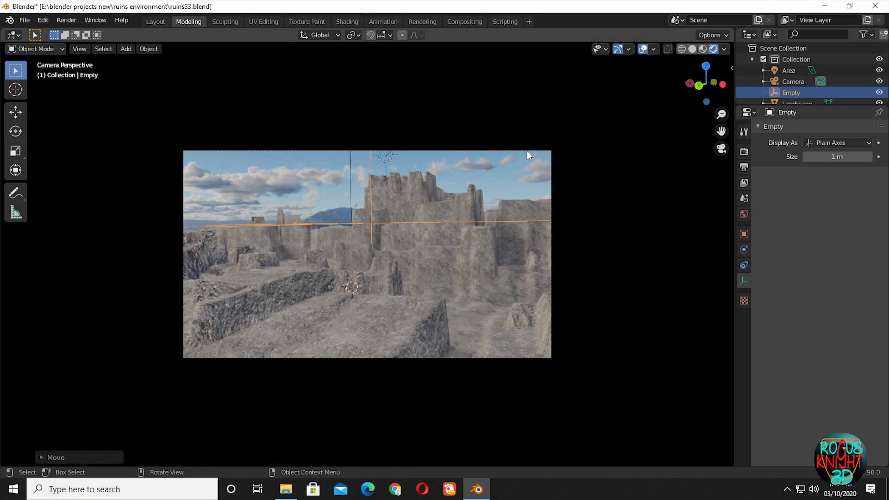
pyautogui.click(527, 151)
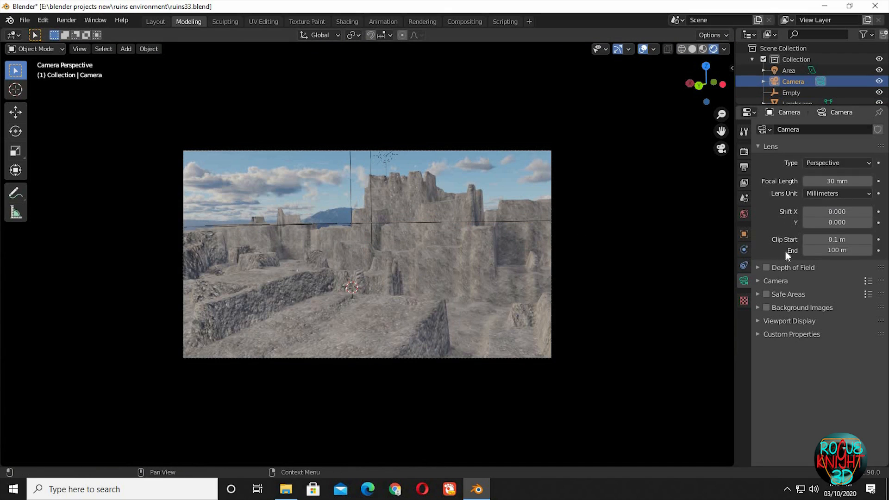
pyautogui.click(767, 268)
pyautogui.click(789, 268)
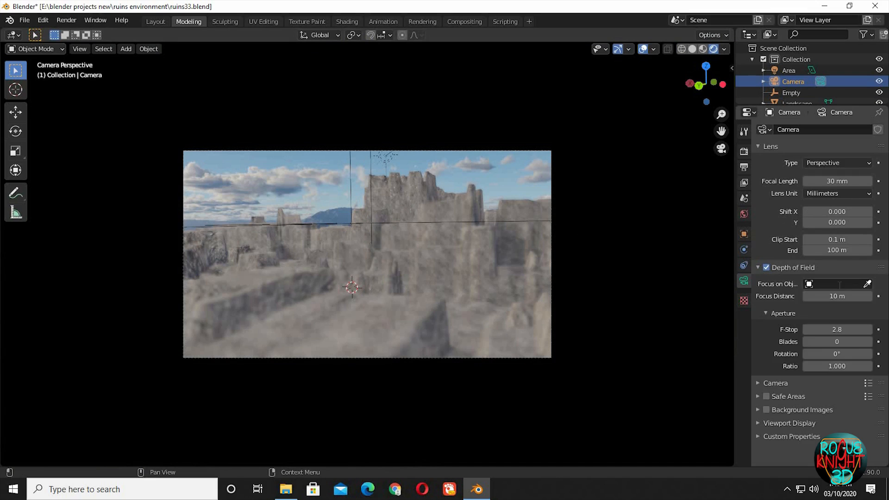
pyautogui.click(843, 284)
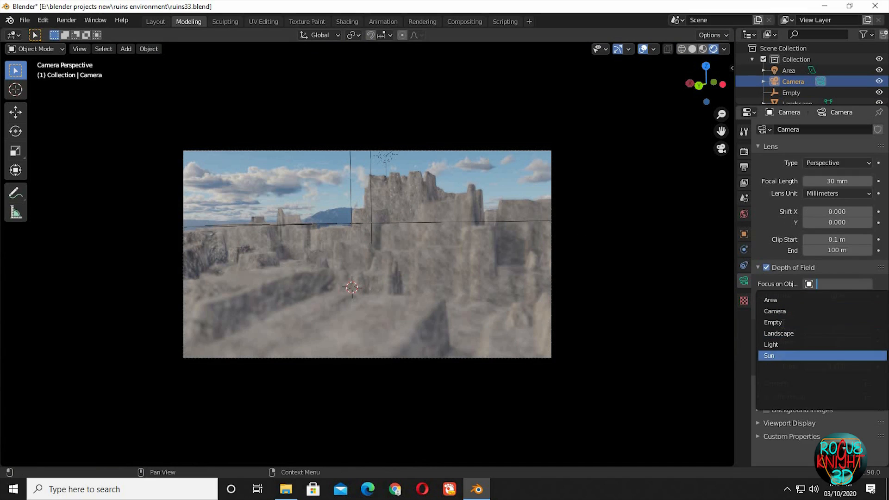
pyautogui.click(783, 323)
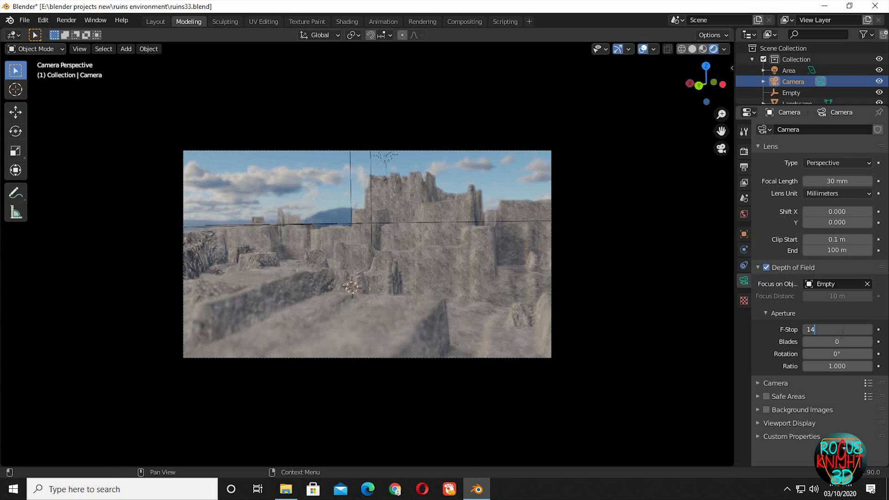
# - Set the depth-of-field aperture to f-stop 12, 10 blades and 45° rotation
pyautogui.press('Return')
pyautogui.click(843, 342)
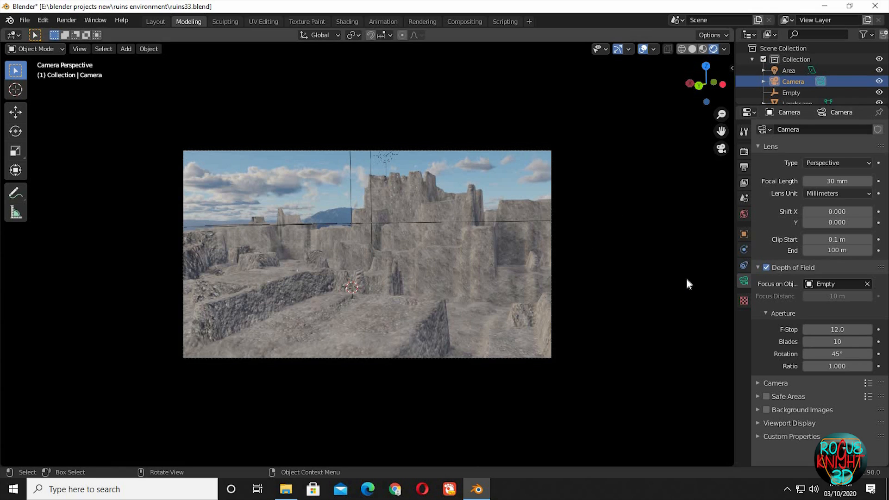
pyautogui.click(758, 268)
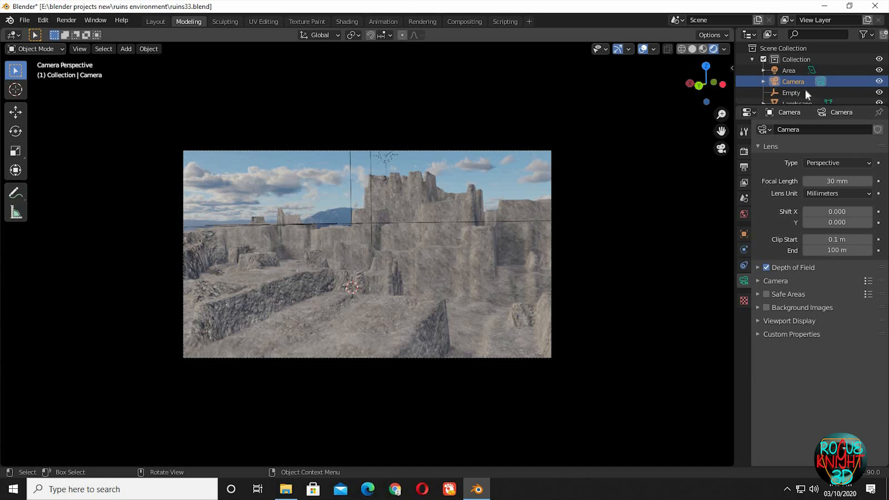
# - Tint the area light above the ruins pale cyan with hue 0.465 and saturation 0.123
pyautogui.click(790, 71)
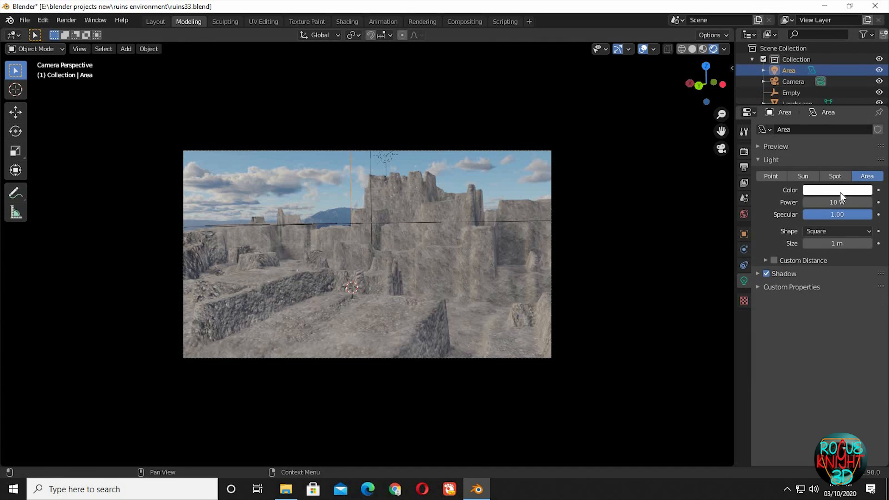
pyautogui.click(841, 192)
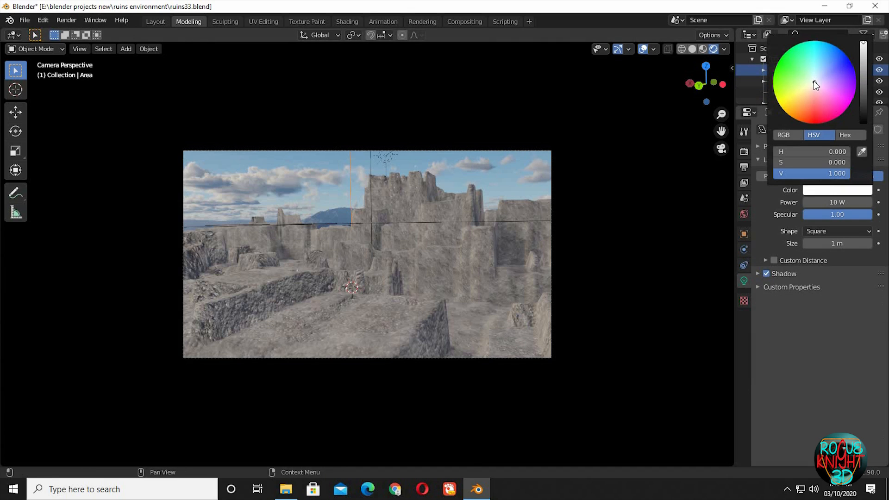
pyautogui.click(813, 77)
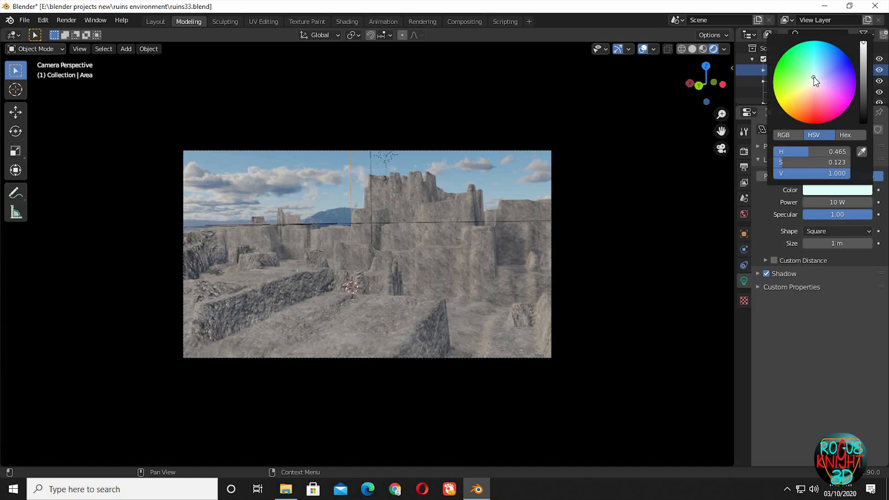
# - Enable Ambient Occlusion and Screen Space Reflections in the Eevee render settings
pyautogui.click(745, 151)
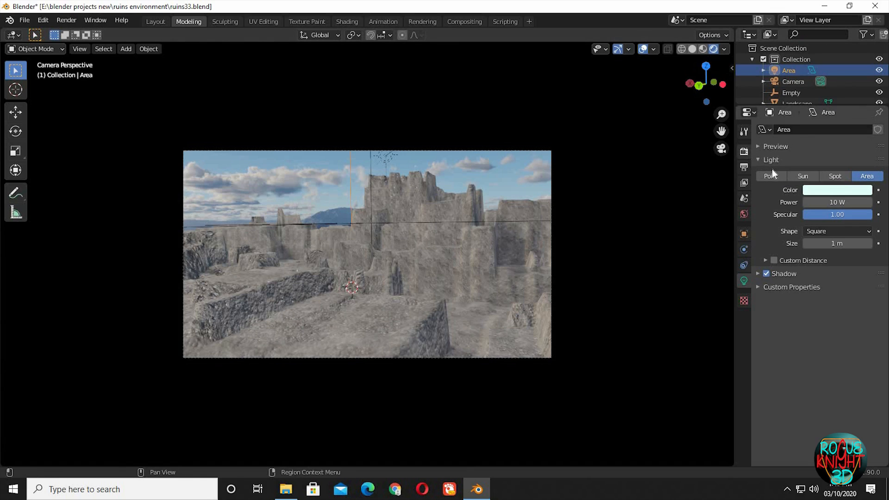
pyautogui.click(767, 205)
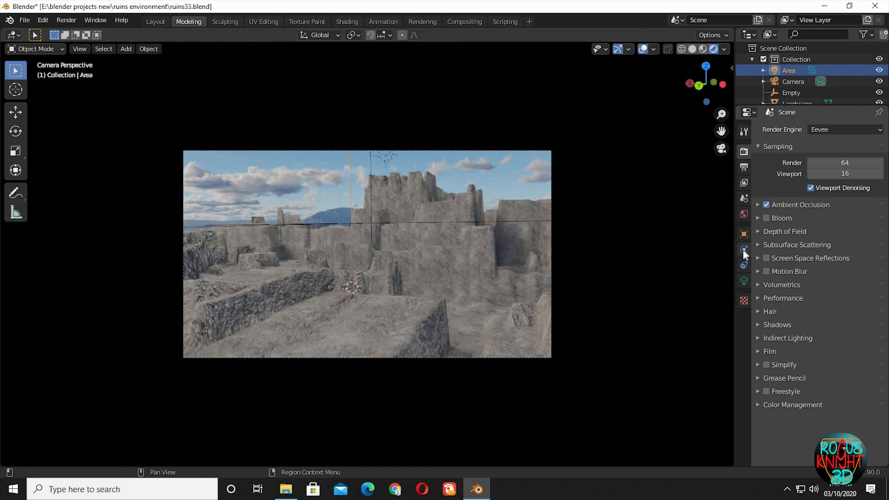
pyautogui.click(767, 259)
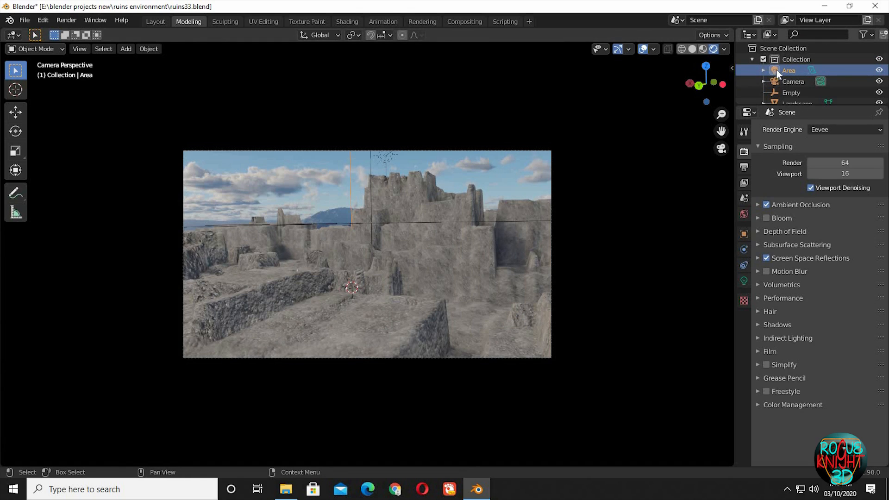
# - Refine the overhead area light's cyan tint to hue 0.469 and saturation 0.136
pyautogui.moveTo(574, 193); pyautogui.dragTo(584, 160, button='middle')
pyautogui.scroll(-5, 584, 160)
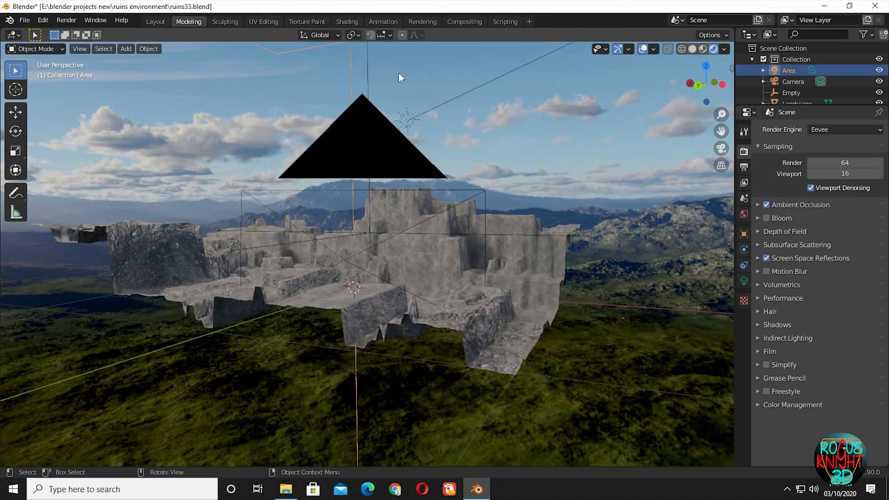
pyautogui.click(744, 280)
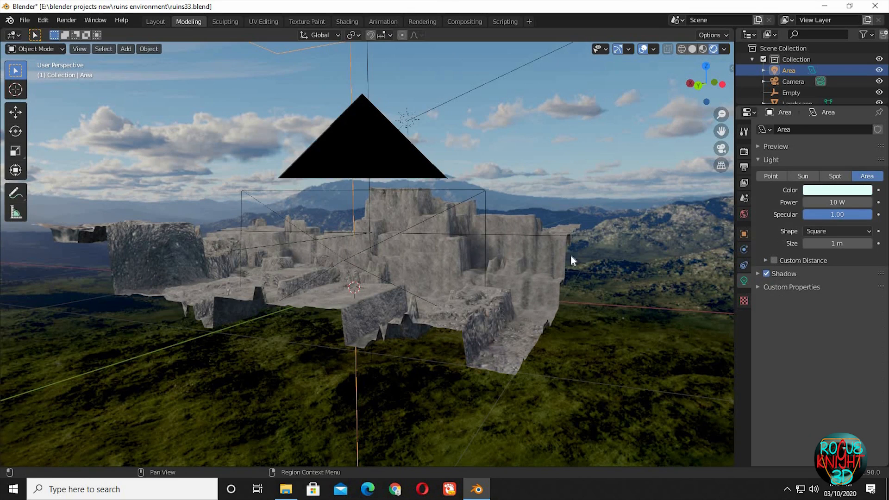
pyautogui.scroll(4, 526, 269)
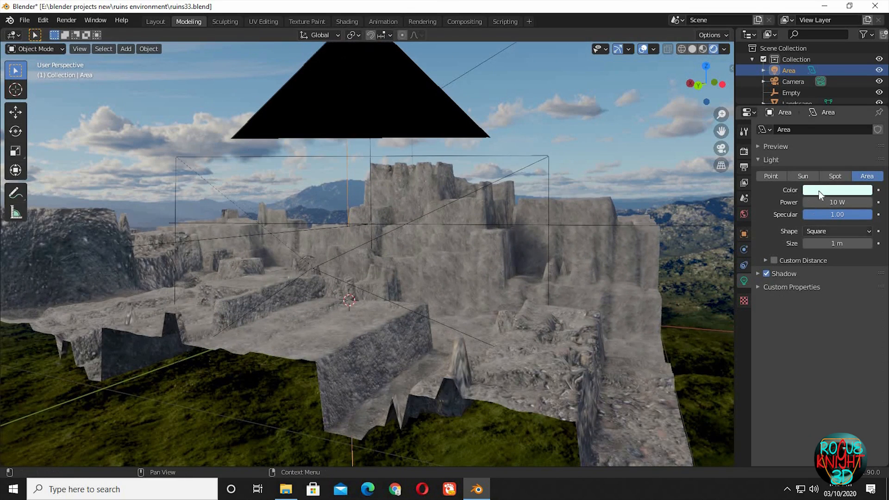
pyautogui.click(819, 191)
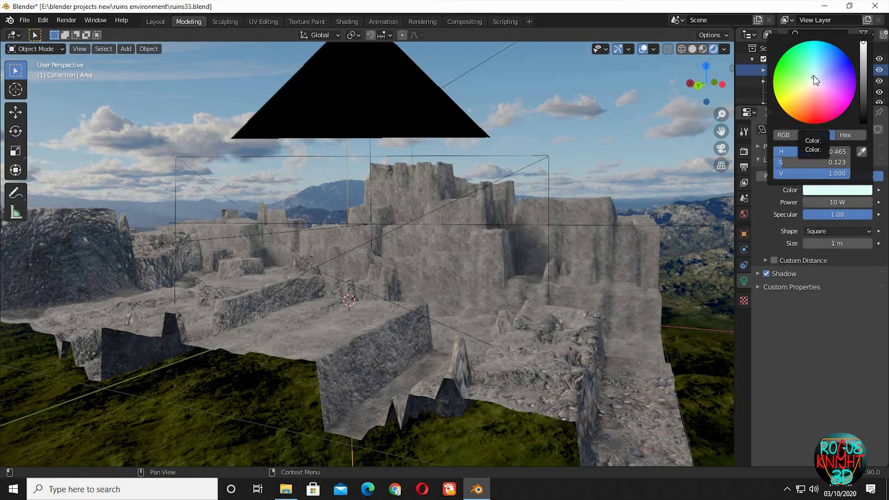
pyautogui.click(814, 75)
pyautogui.click(813, 76)
# - Duplicate the area light beside the original, scale the copy down and set its shape to Rectangle
pyautogui.moveTo(610, 185); pyautogui.dragTo(534, 232, button='middle')
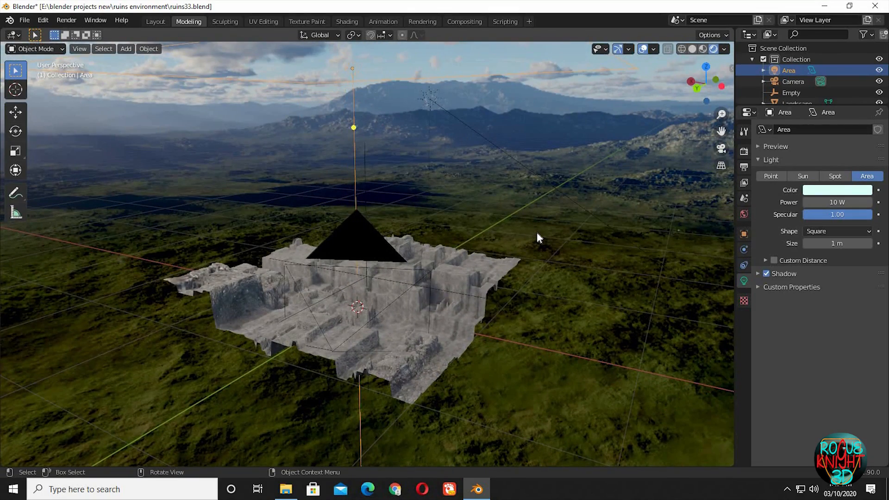
pyautogui.hotkey('shift', 'd')
pyautogui.click(657, 282)
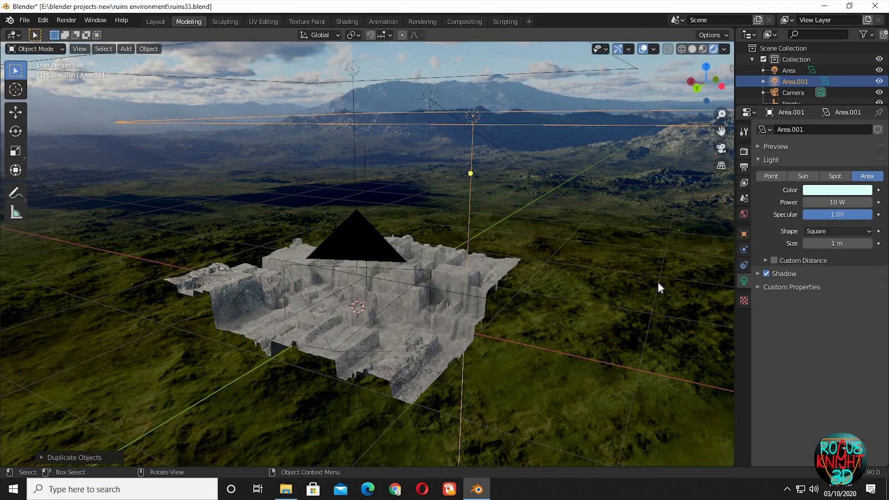
pyautogui.press('s')
pyautogui.press('Return')
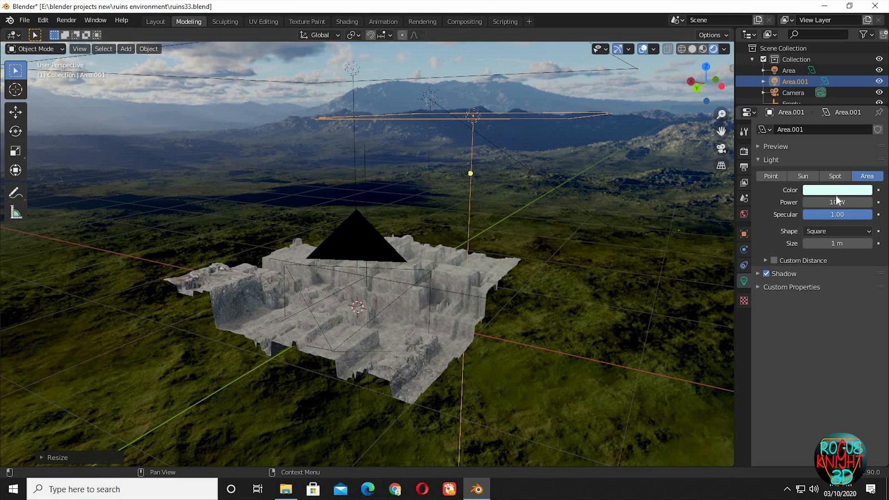
pyautogui.click(838, 232)
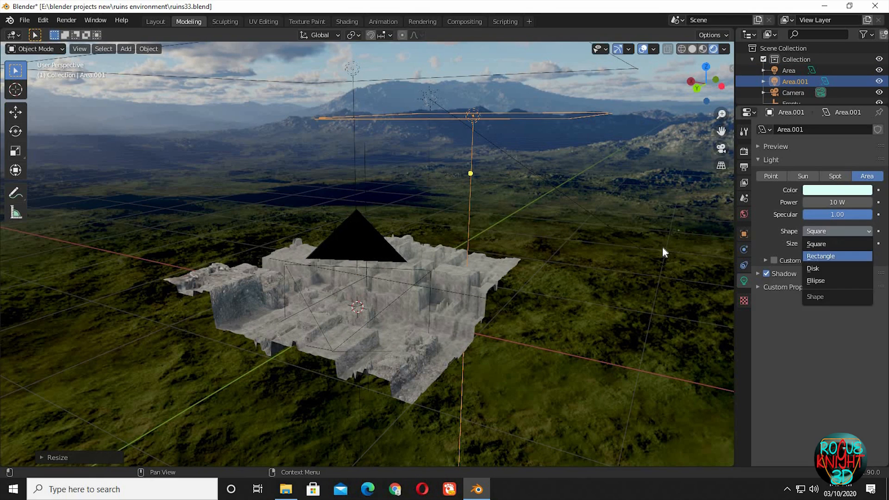
pyautogui.click(829, 254)
# - Rotate the duplicated area light freely so its beam tilts down toward the ruins
pyautogui.press('r')
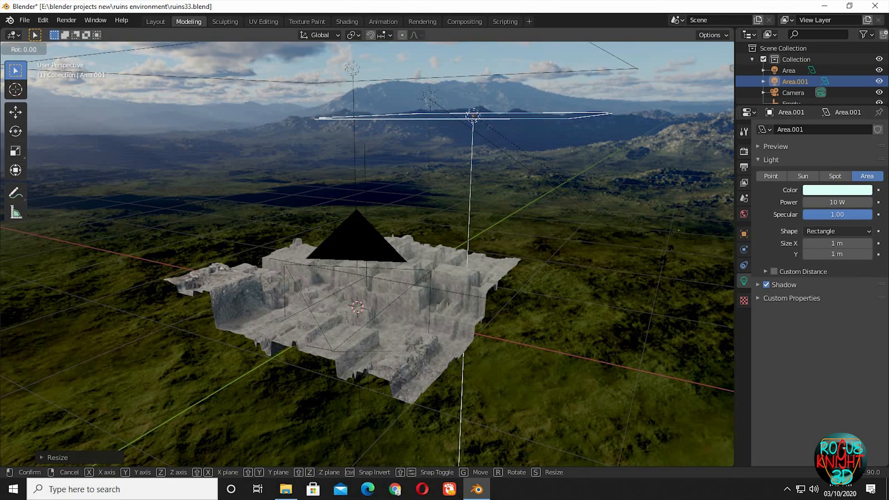
pyautogui.press('r')
pyautogui.click(611, 225)
pyautogui.press('r')
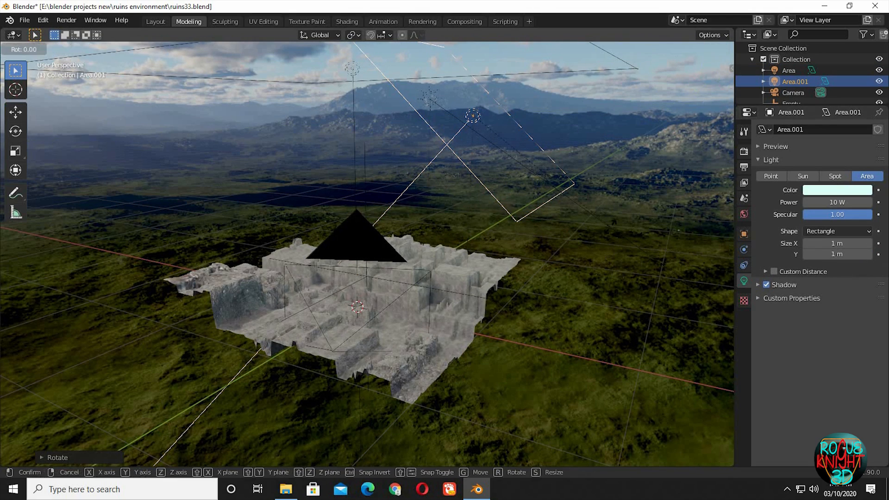
pyautogui.click(575, 237)
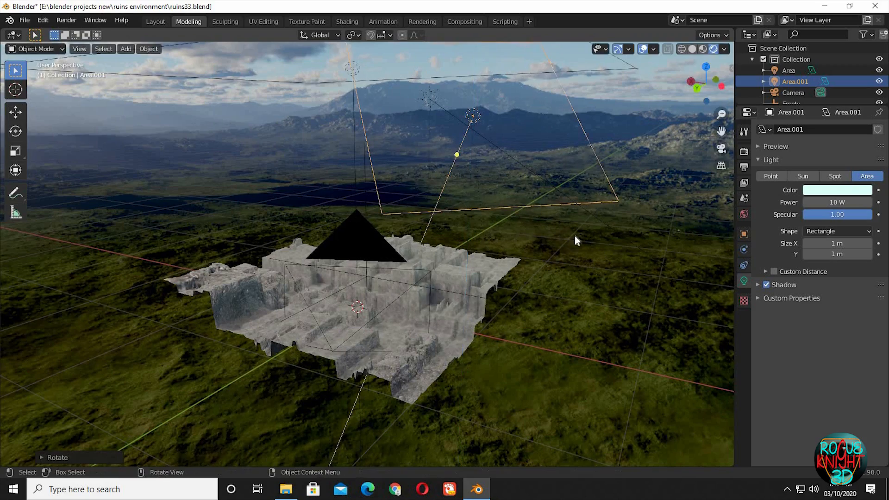
# - Move the tilted area light about 1.46 m and rotate it around its local Y axis toward the side of the ruins
pyautogui.moveTo(673, 251); pyautogui.dragTo(26, 289, button='middle')
pyautogui.press('g')
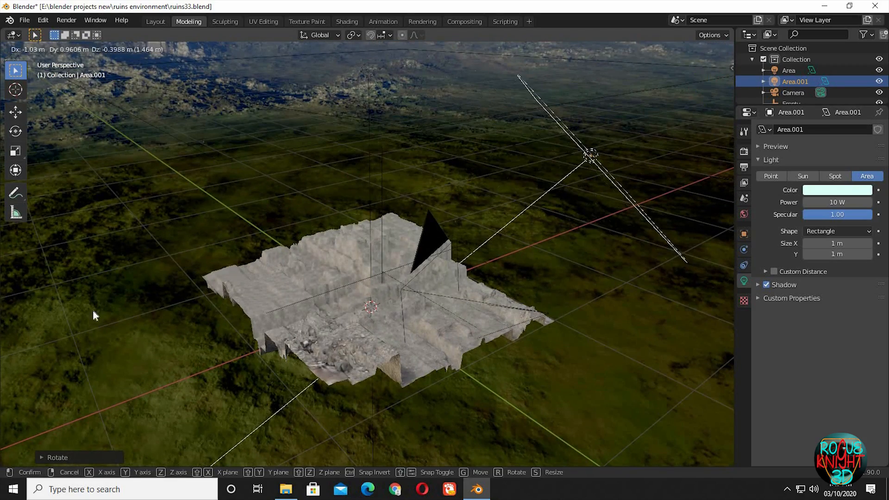
pyautogui.click(94, 316)
pyautogui.press('r')
pyautogui.press('y')
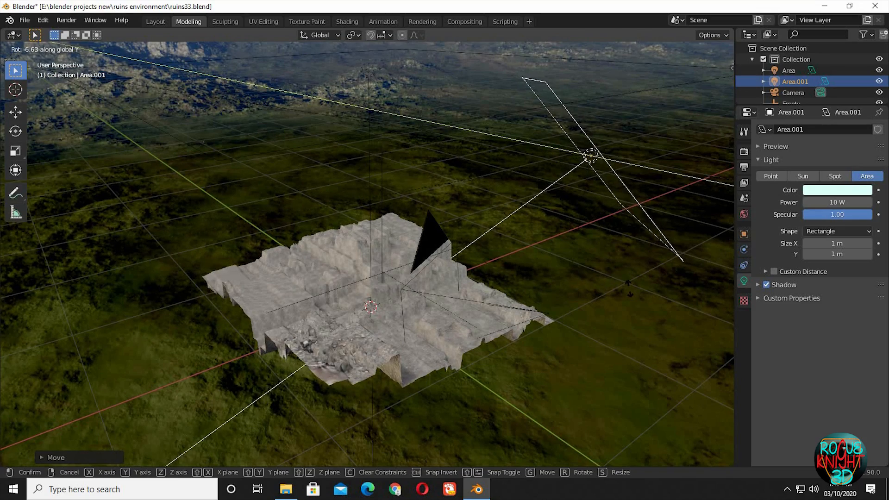
pyautogui.press('y')
pyautogui.click(452, 258)
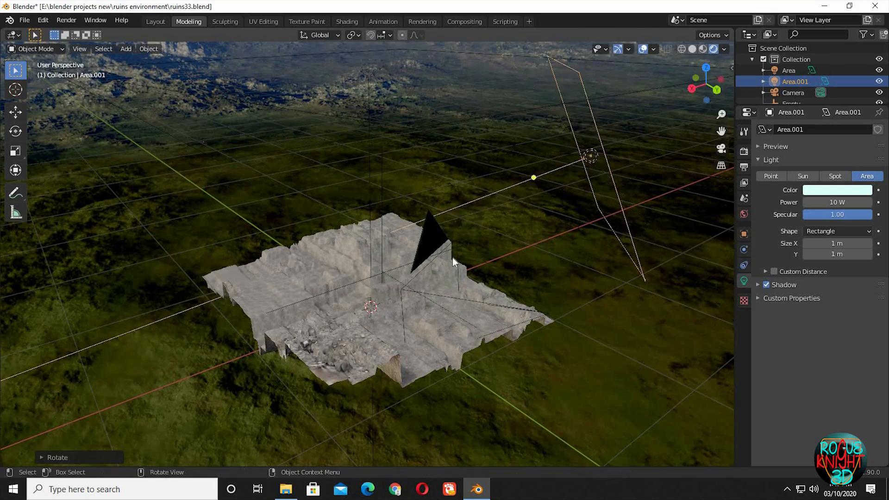
# - Reposition the rectangular area light beside the ruins from two viewing angles and scale it up
pyautogui.moveTo(453, 257); pyautogui.dragTo(470, 309, button='middle')
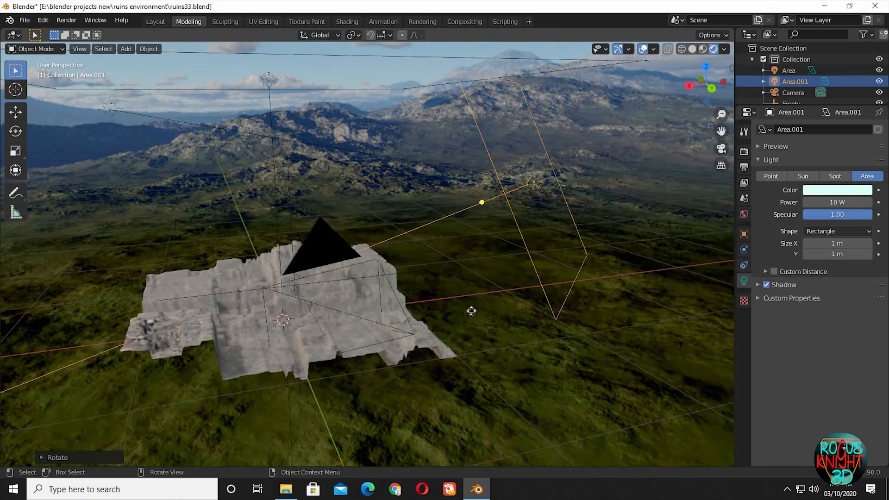
pyautogui.press('g')
pyautogui.click(360, 340)
pyautogui.moveTo(361, 340); pyautogui.dragTo(264, 348, button='middle')
pyautogui.press('s')
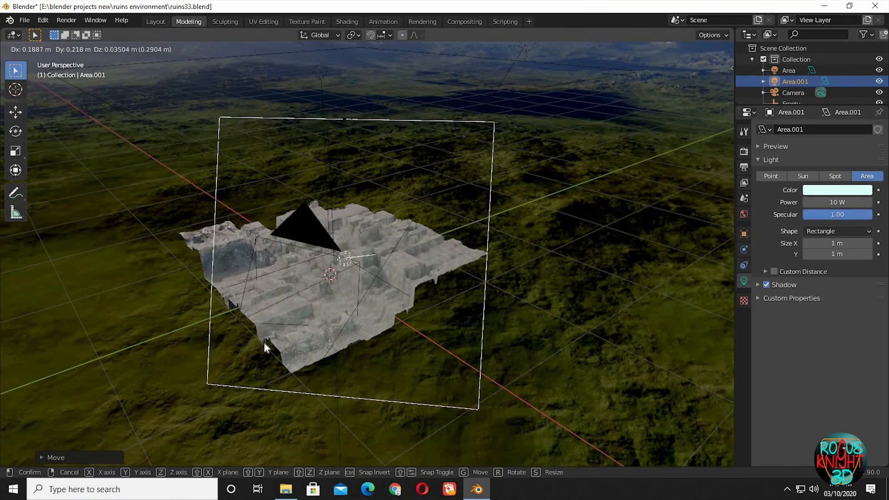
pyautogui.click(441, 365)
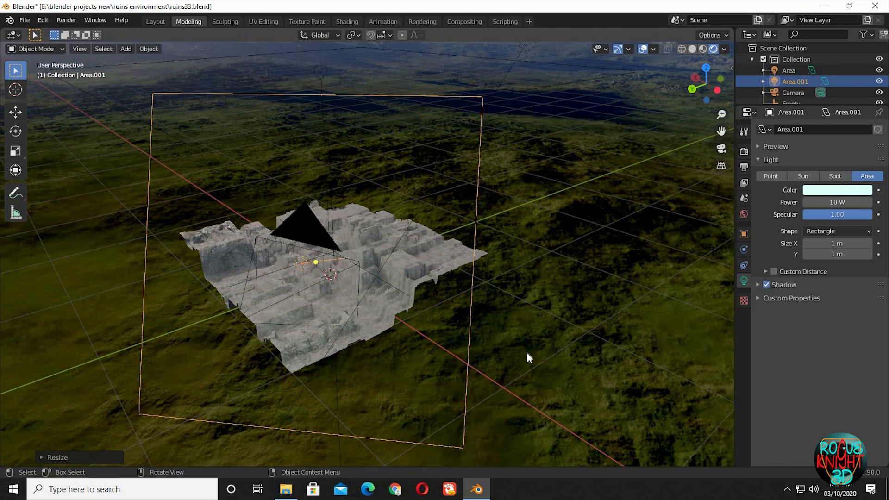
# - Give the rectangular area light a warm cream colour with hue 0.145 and saturation 0.152, and check it through the camera
pyautogui.click(829, 190)
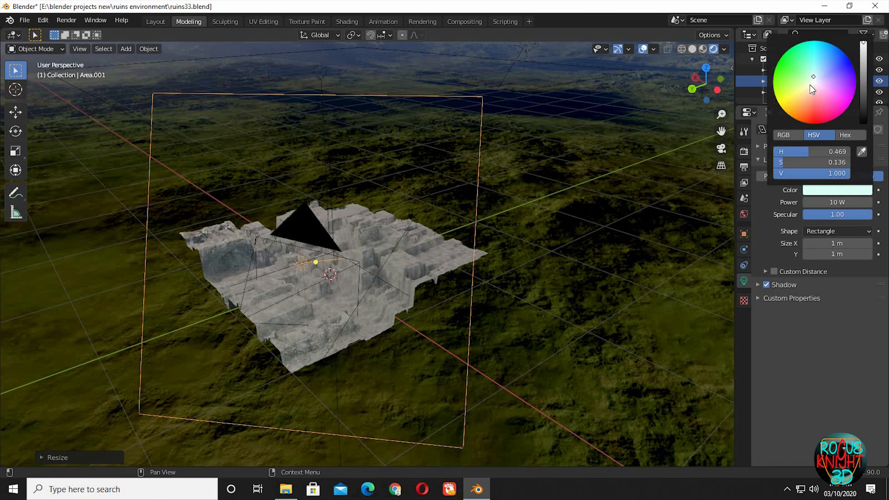
pyautogui.click(810, 86)
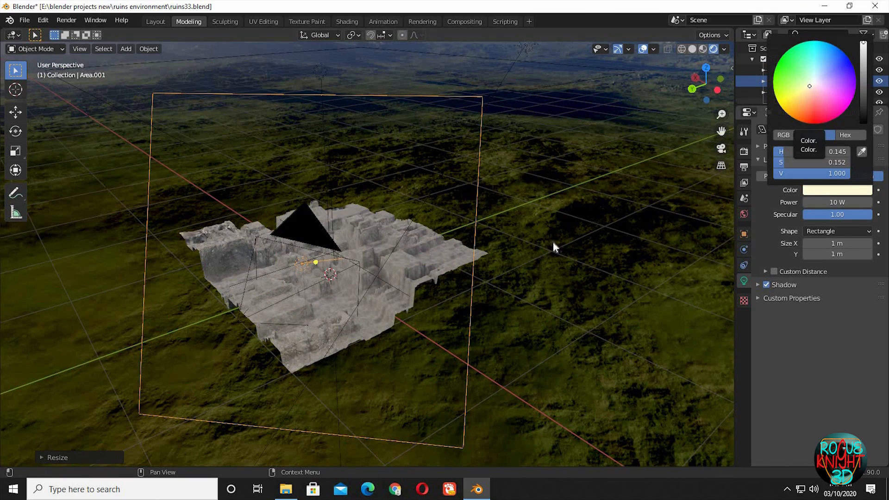
pyautogui.moveTo(562, 256); pyautogui.dragTo(629, 246, button='middle')
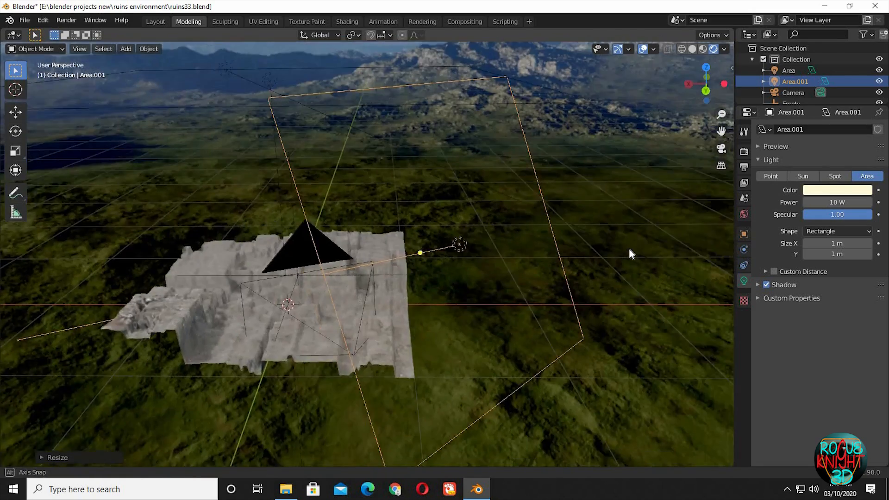
pyautogui.press('KP_0')
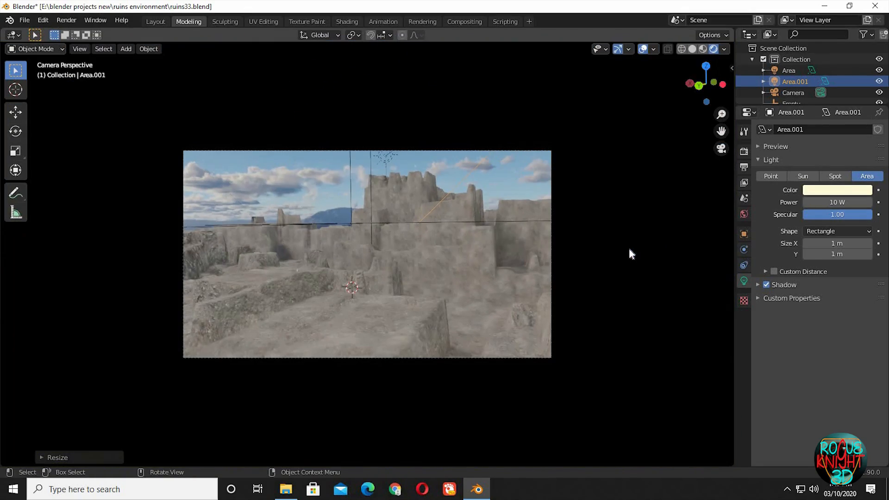
pyautogui.click(685, 156)
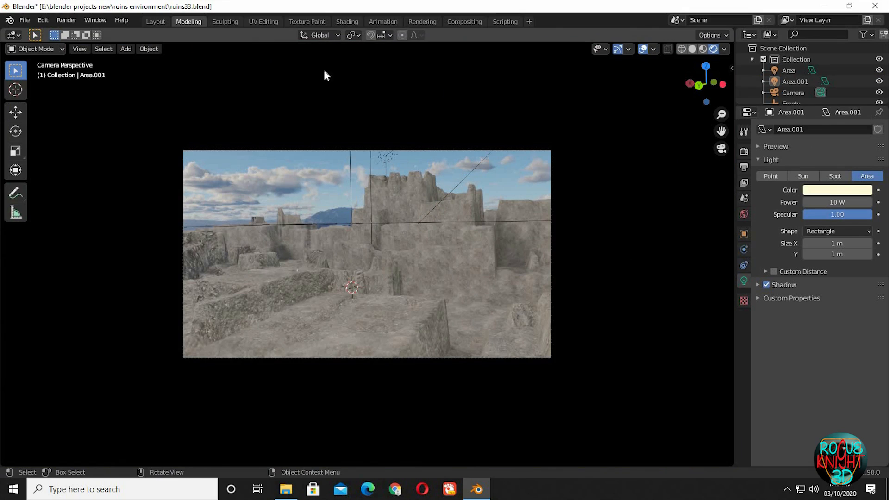
# - Save the ruins33 file and switch the render engine to Cycles
pyautogui.click(24, 20)
pyautogui.click(46, 94)
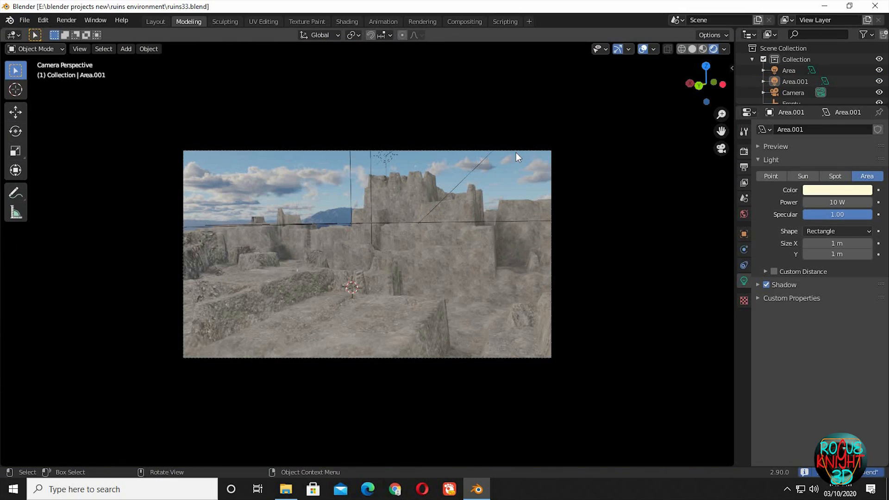
pyautogui.click(744, 151)
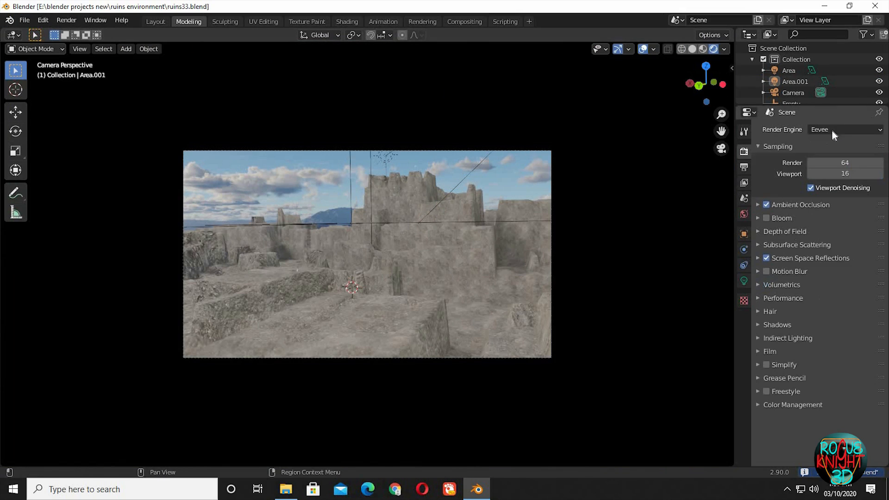
pyautogui.click(835, 129)
pyautogui.click(828, 167)
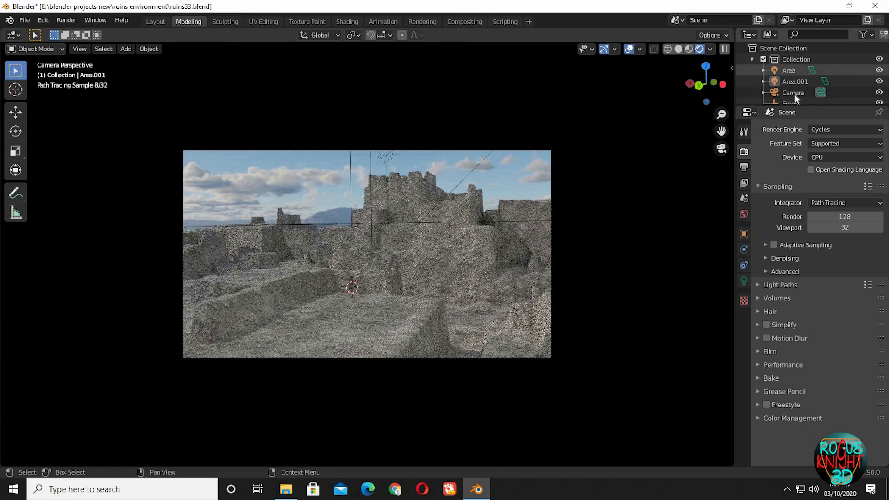
# - Lower the power of the warm rectangular area light to 3 W
pyautogui.click(783, 81)
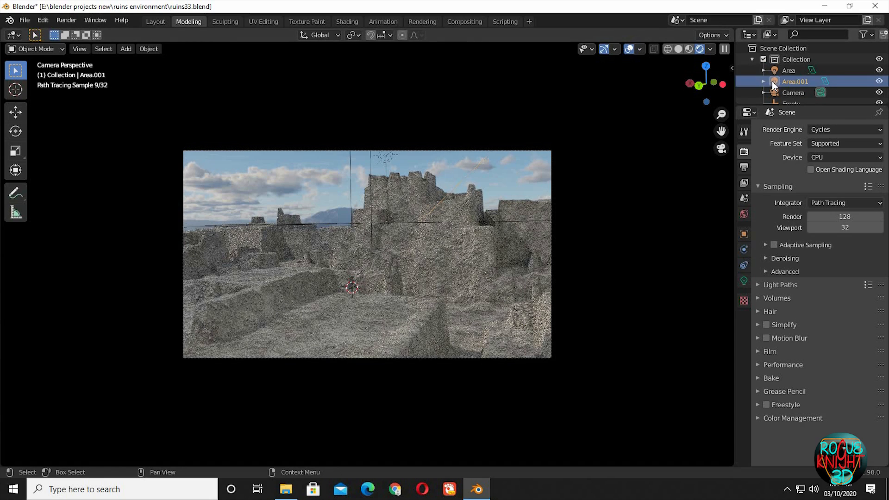
pyautogui.click(744, 281)
pyautogui.click(840, 203)
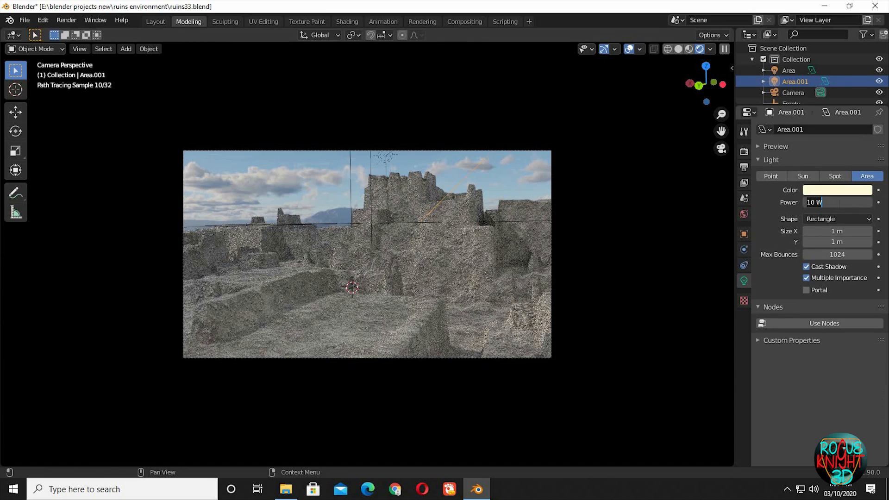
pyautogui.press('Return')
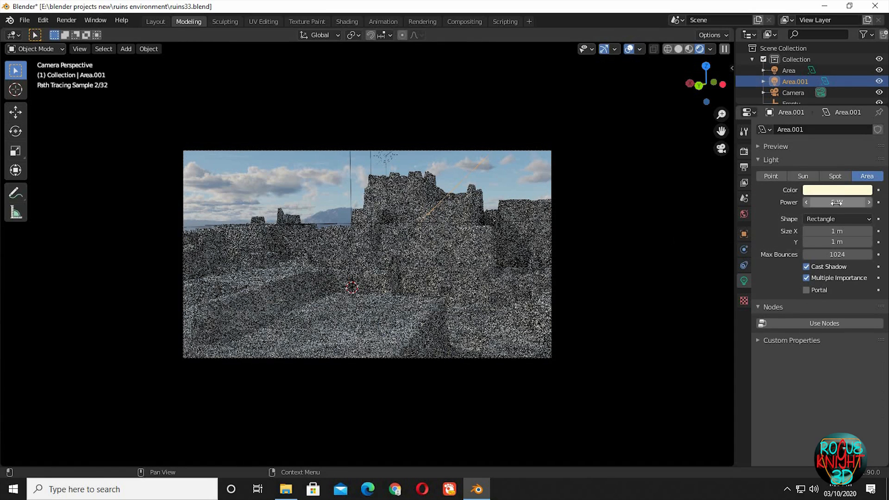
pyautogui.click(838, 203)
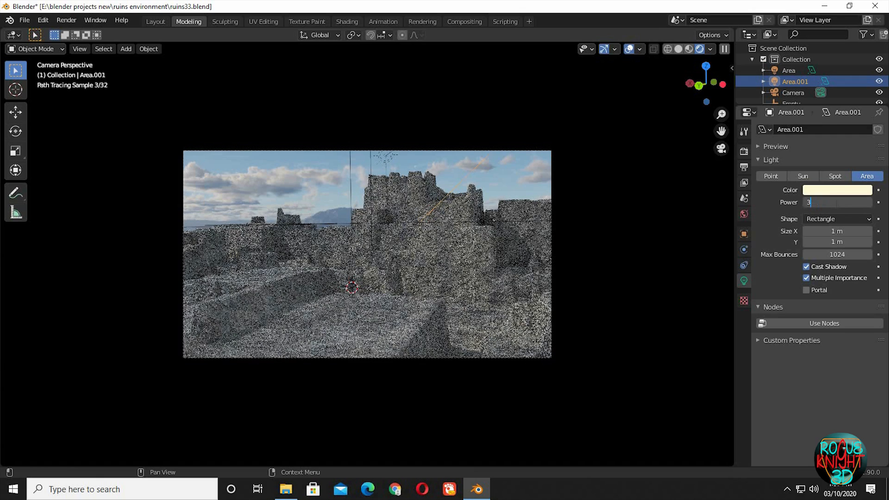
pyautogui.press('Return')
# - Set the power of the pale cyan square area light to 7 W
pyautogui.click(780, 69)
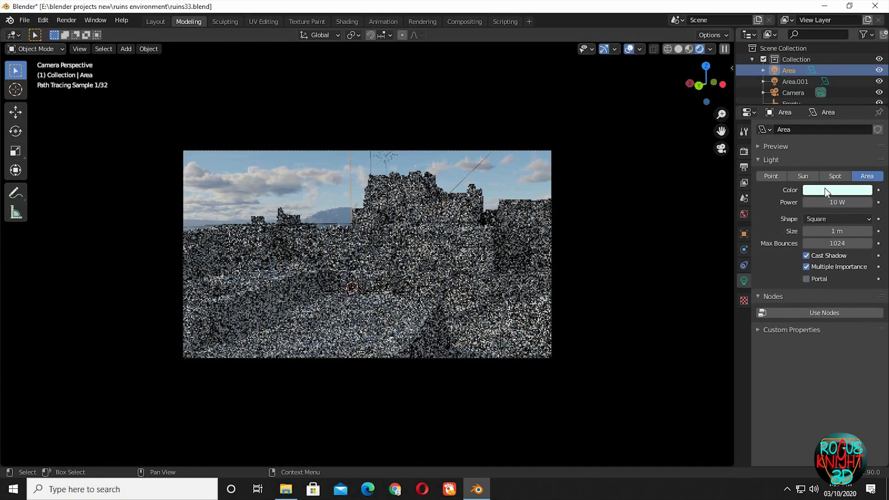
pyautogui.click(837, 203)
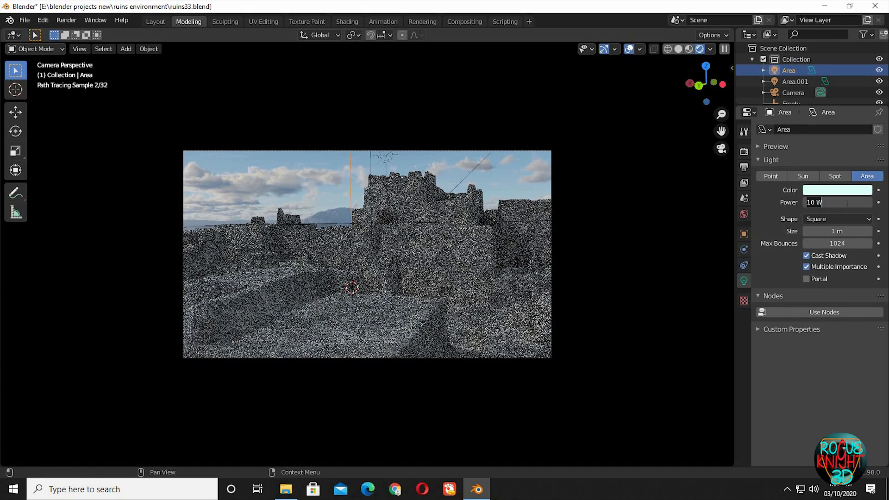
pyautogui.press('BackSpace')
pyautogui.press('BackSpace')
pyautogui.press('BackSpace')
pyautogui.press('BackSpace')
pyautogui.write('7')
pyautogui.press('Return')
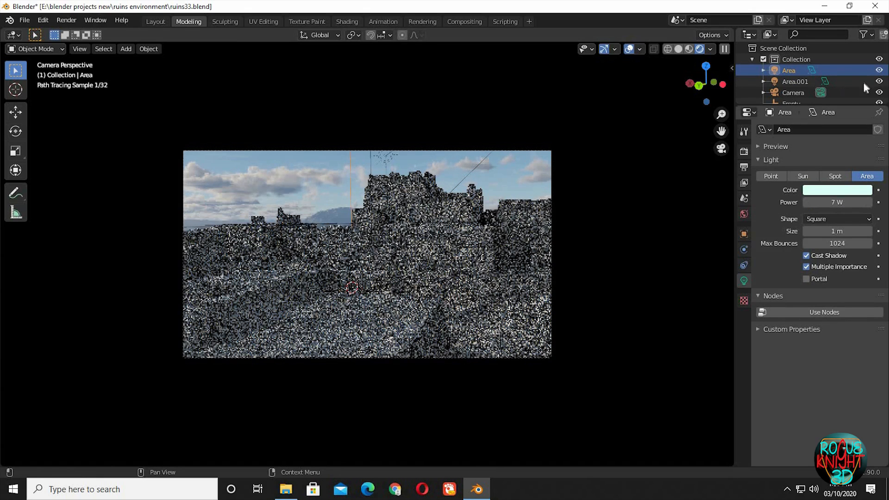
# - Select the sun light and rotate it around the global Z axis in the Cycles preview
pyautogui.scroll(-3, 887, 92)
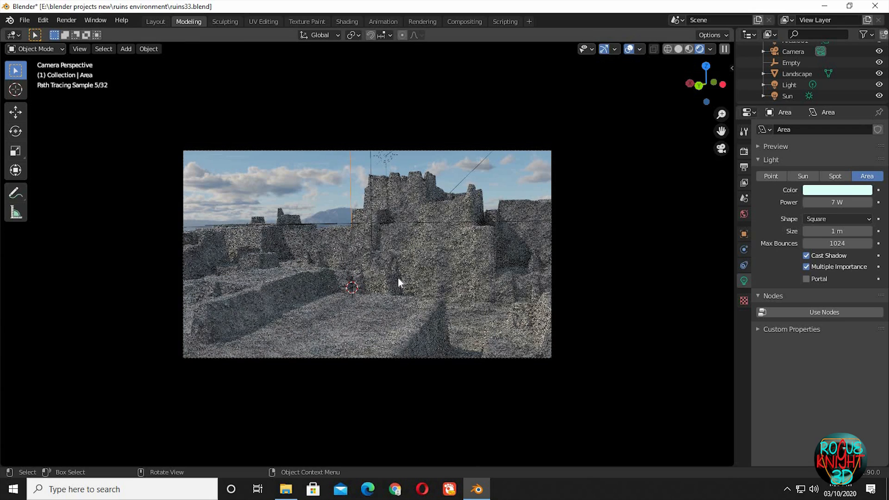
pyautogui.click(788, 96)
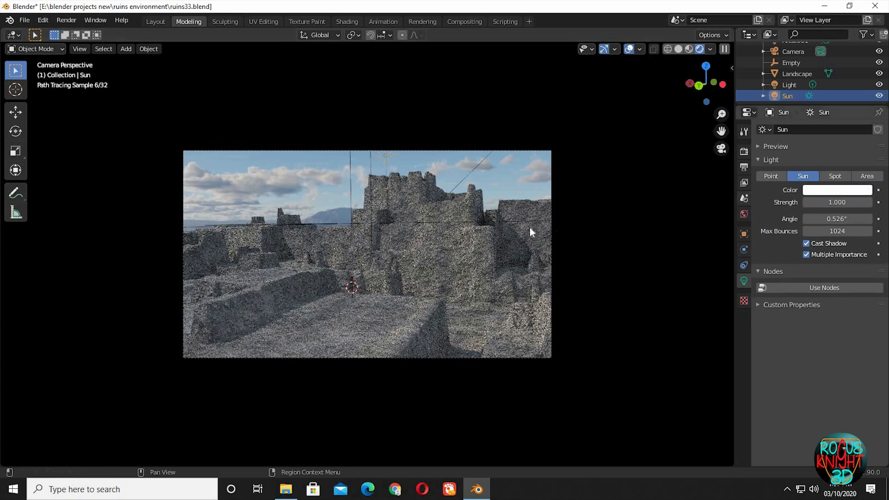
pyautogui.press('r')
pyautogui.press('z')
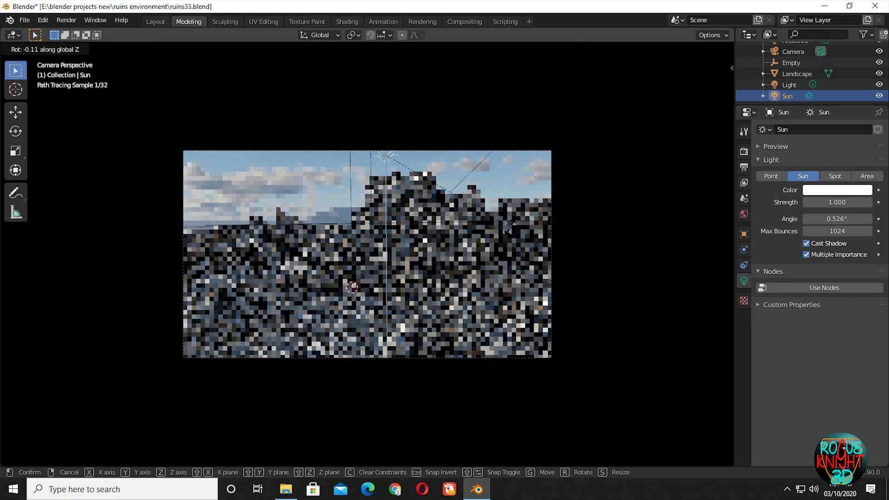
pyautogui.click(730, 112)
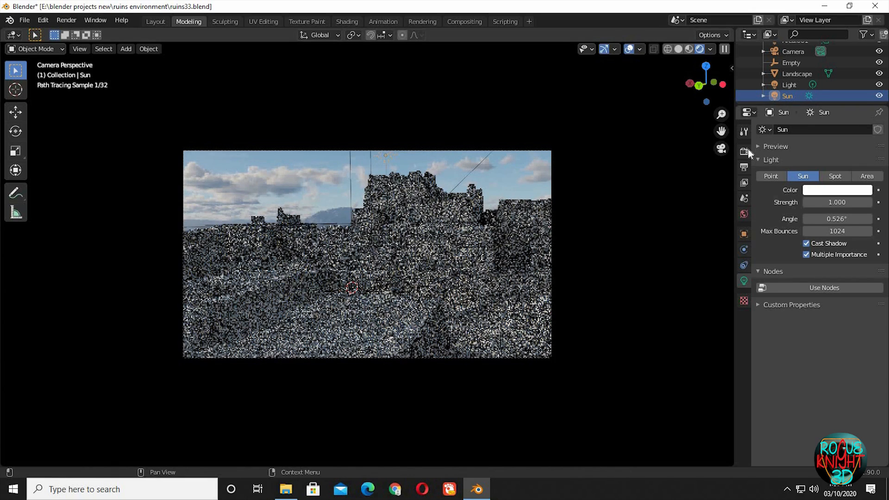
# - Switch the render engine back to Eevee and rotate the sun further around the global Z axis
pyautogui.click(744, 151)
pyautogui.click(841, 132)
pyautogui.click(820, 144)
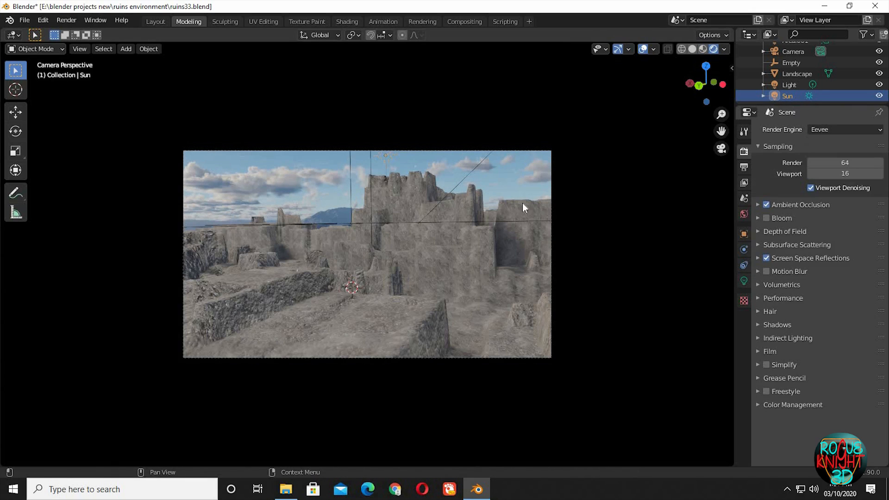
pyautogui.press('r')
pyautogui.press('z')
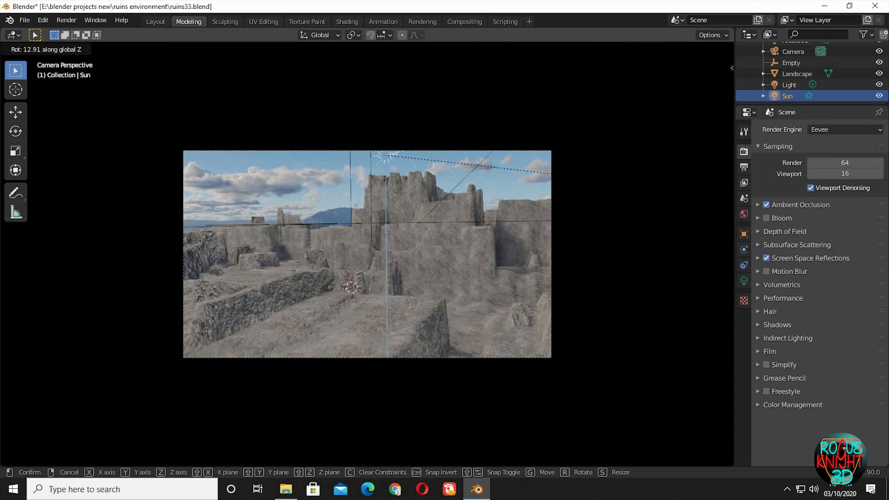
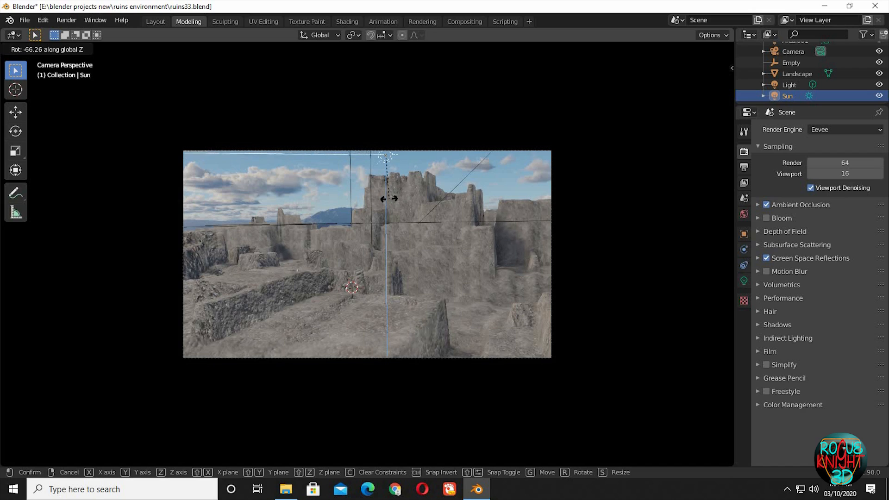
pyautogui.click(401, 199)
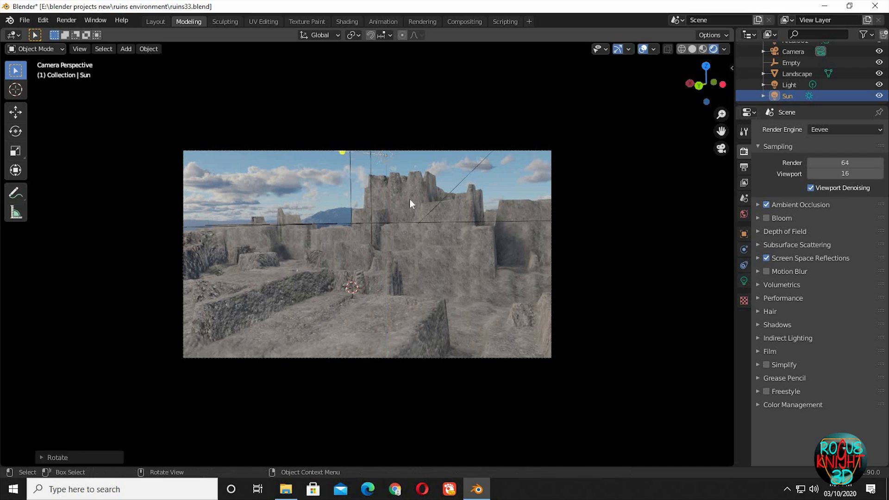
# - Set the camera's depth of field F-Stop to 15 and save the file
pyautogui.scroll(2, 556, 167)
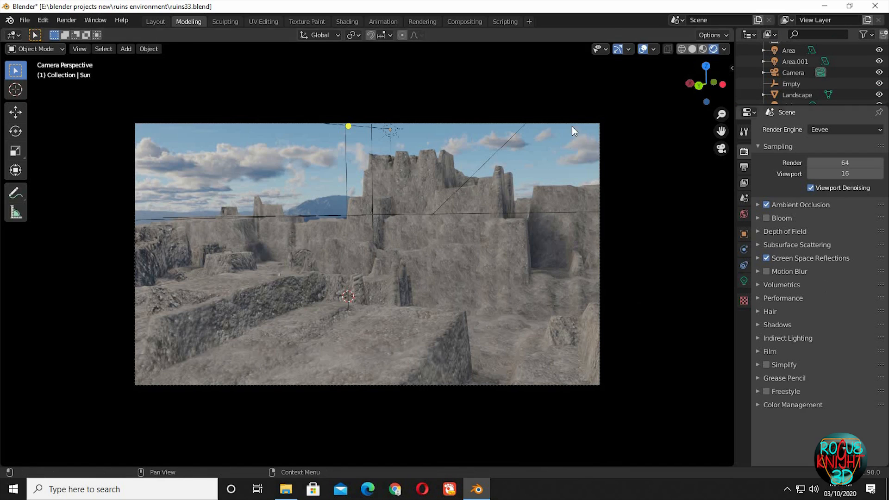
pyautogui.click(591, 124)
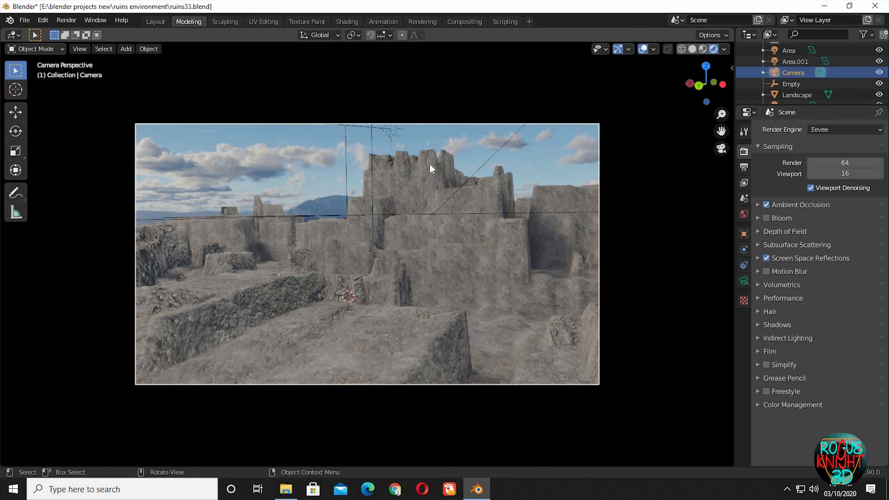
pyautogui.click(744, 281)
pyautogui.click(760, 271)
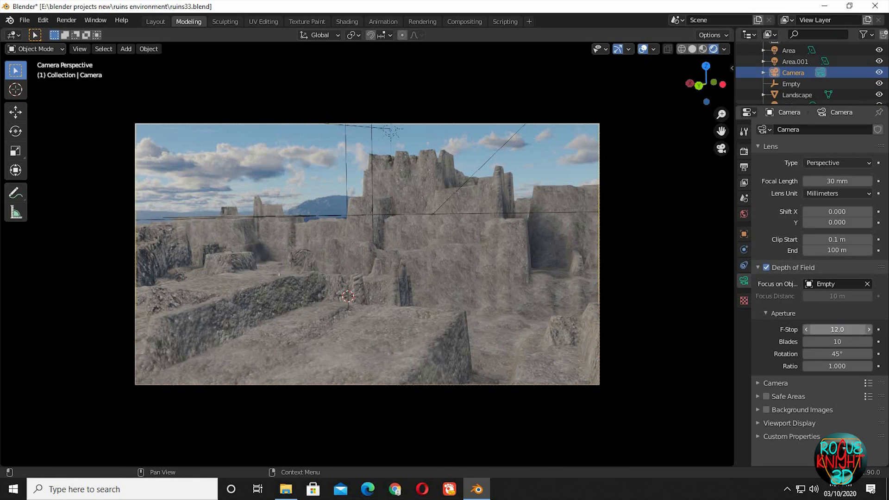
pyautogui.click(838, 329)
pyautogui.press('Return')
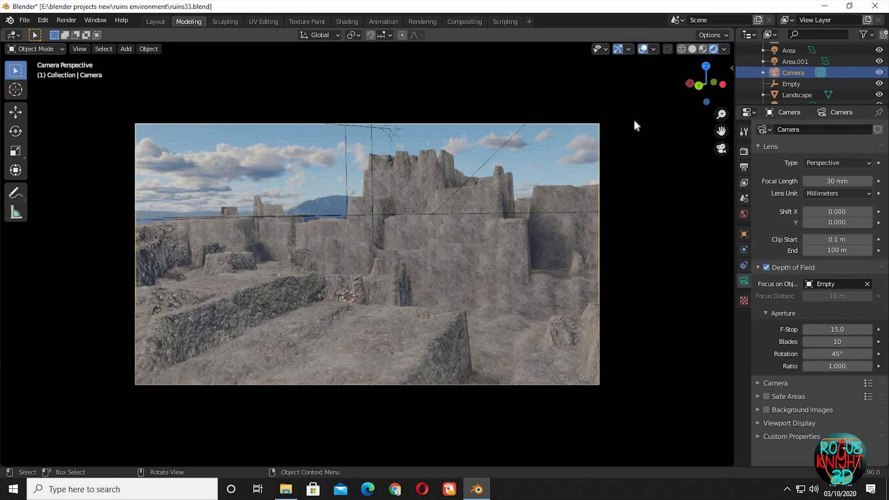
pyautogui.click(758, 269)
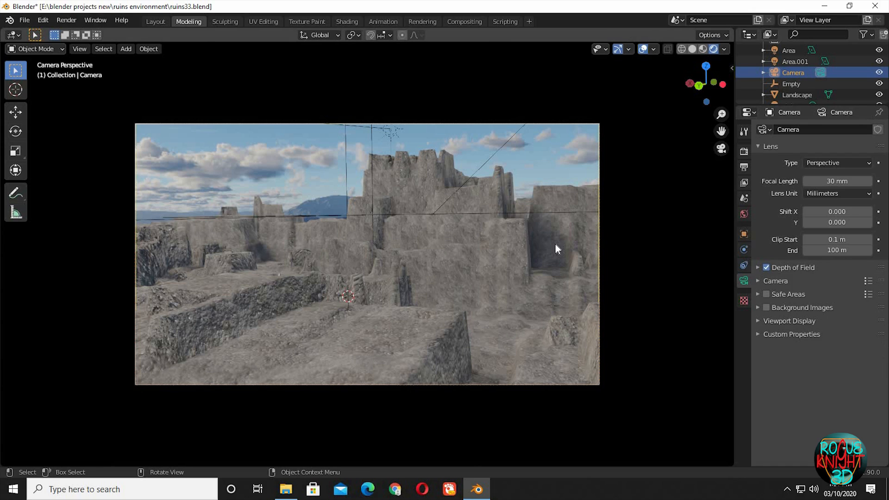
pyautogui.click(24, 20)
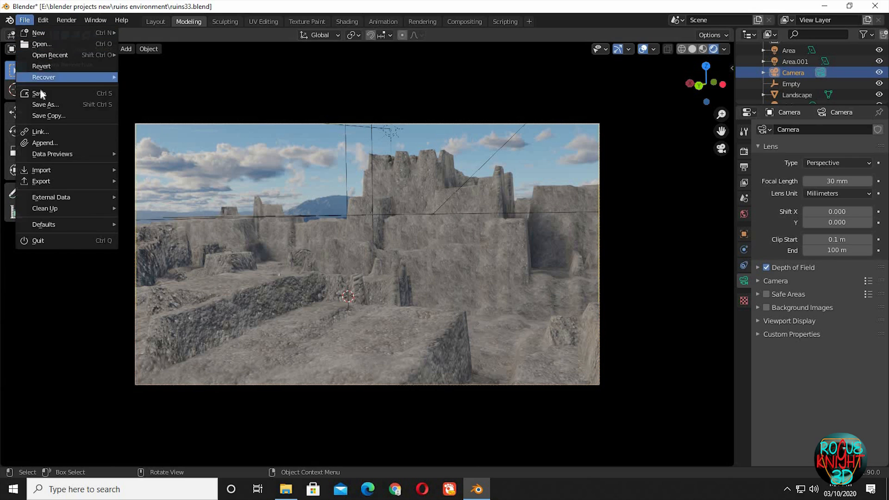
pyautogui.click(51, 94)
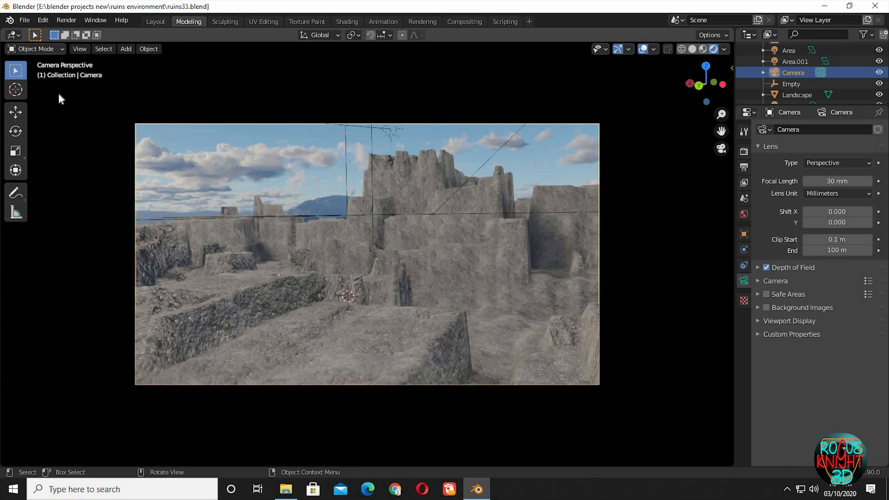
# - Switch the render engine to Cycles, with 500 render samples and adaptive sampling enabled
pyautogui.click(744, 153)
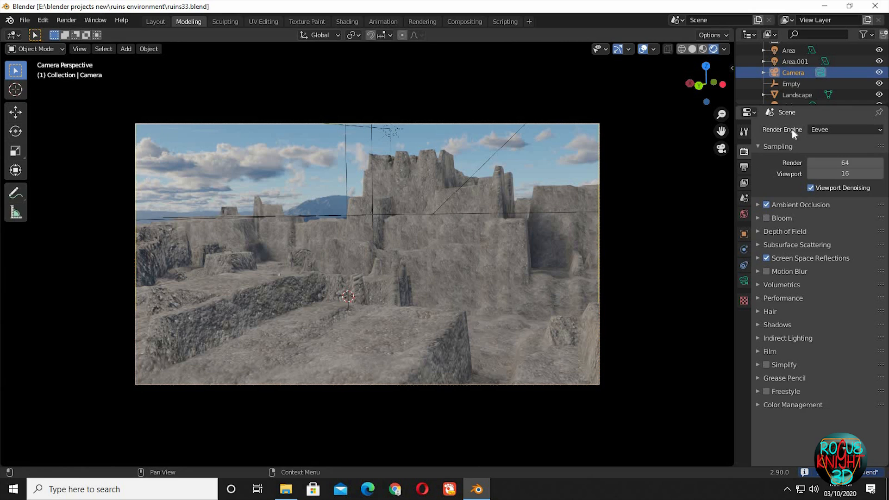
pyautogui.click(819, 132)
pyautogui.click(821, 165)
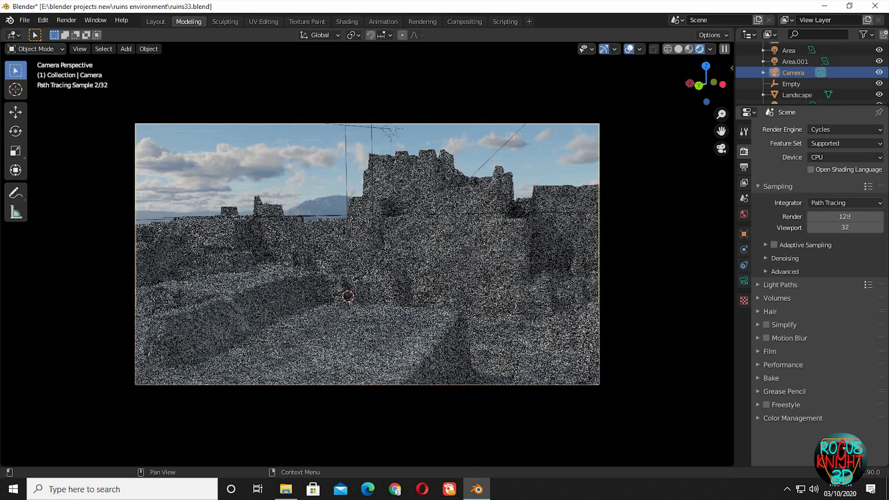
pyautogui.click(851, 216)
pyautogui.write('500')
pyautogui.press('Return')
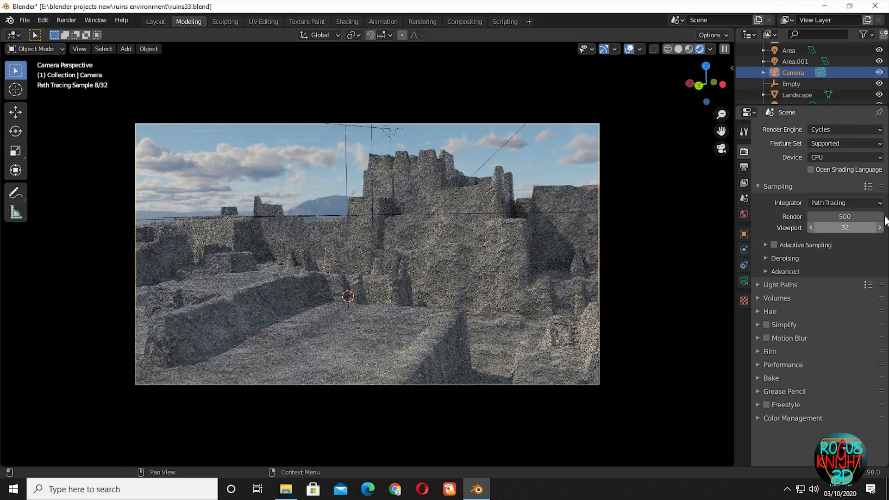
pyautogui.click(772, 248)
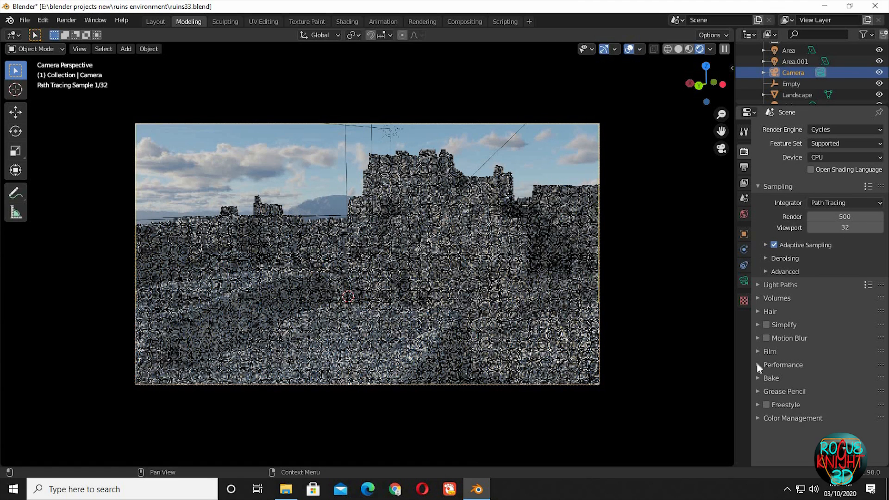
# - Review the Performance settings and set the Color Management look to Medium High Contrast
pyautogui.click(757, 363)
pyautogui.scroll(-5, 804, 260)
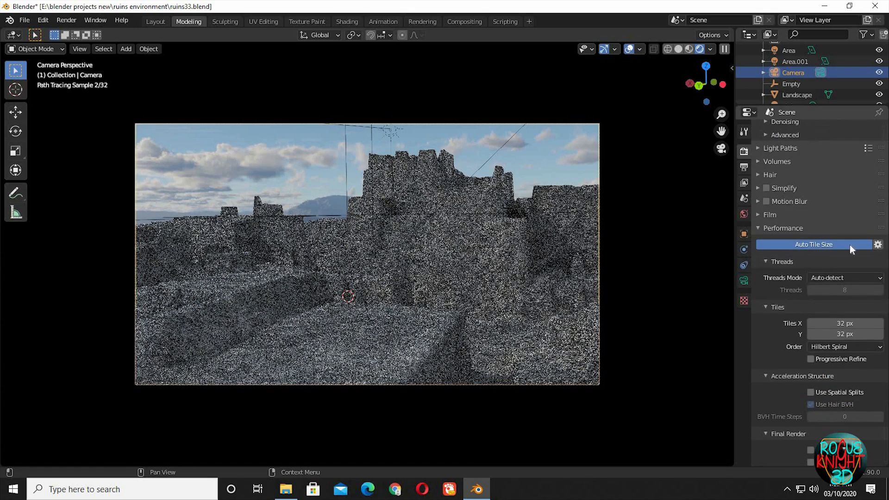
pyautogui.scroll(-4, 819, 278)
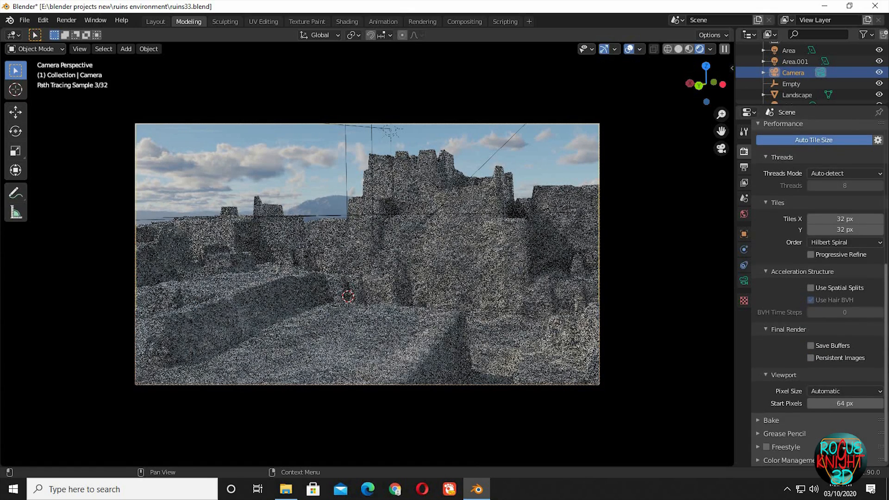
pyautogui.scroll(11, 749, 246)
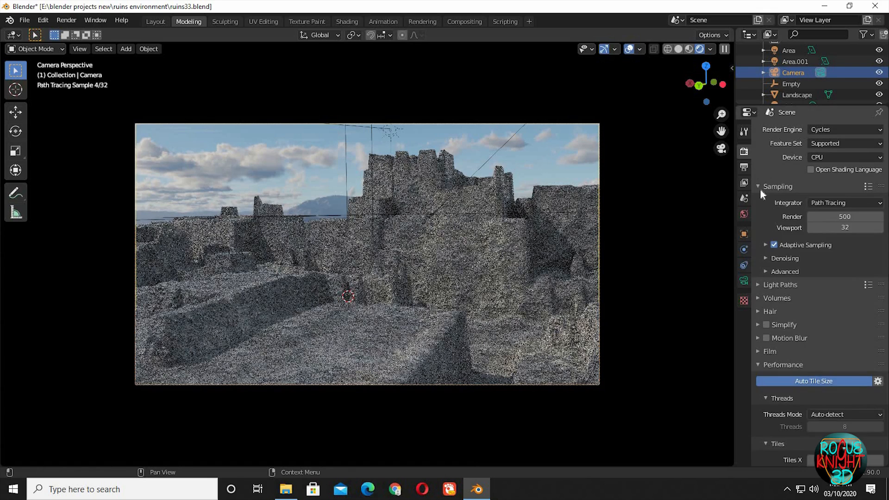
pyautogui.click(760, 187)
pyautogui.click(758, 280)
pyautogui.click(758, 332)
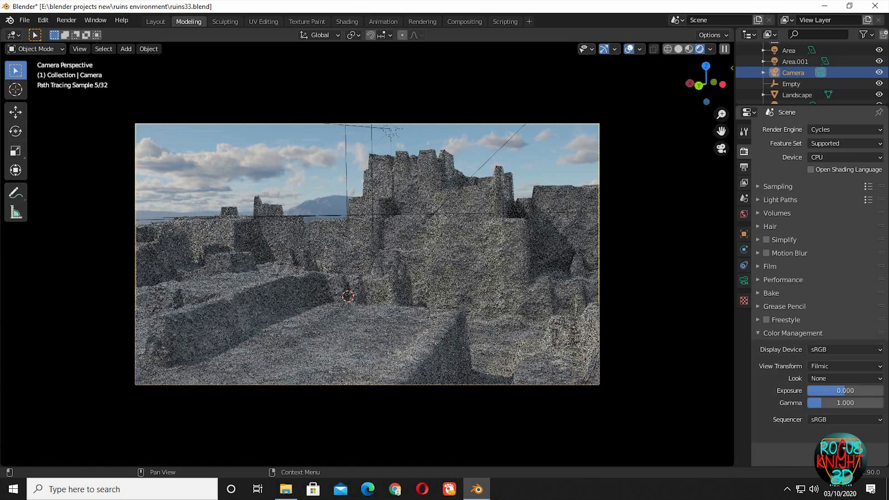
pyautogui.click(840, 379)
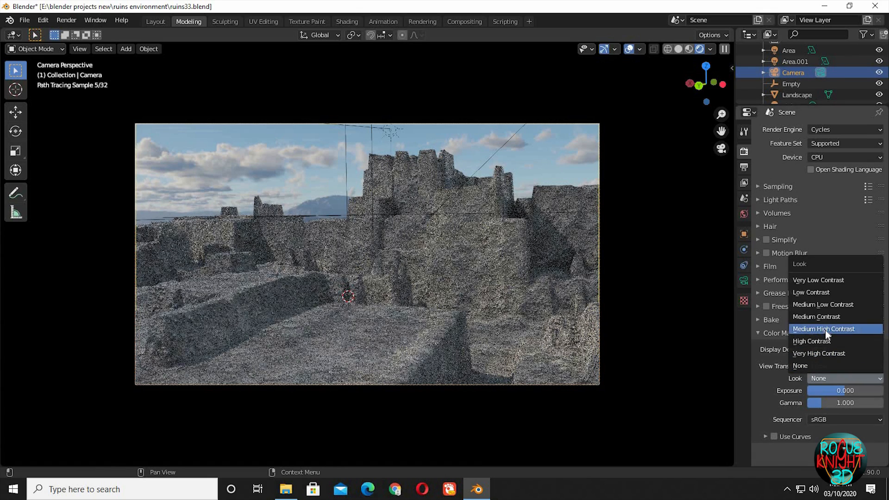
pyautogui.click(826, 330)
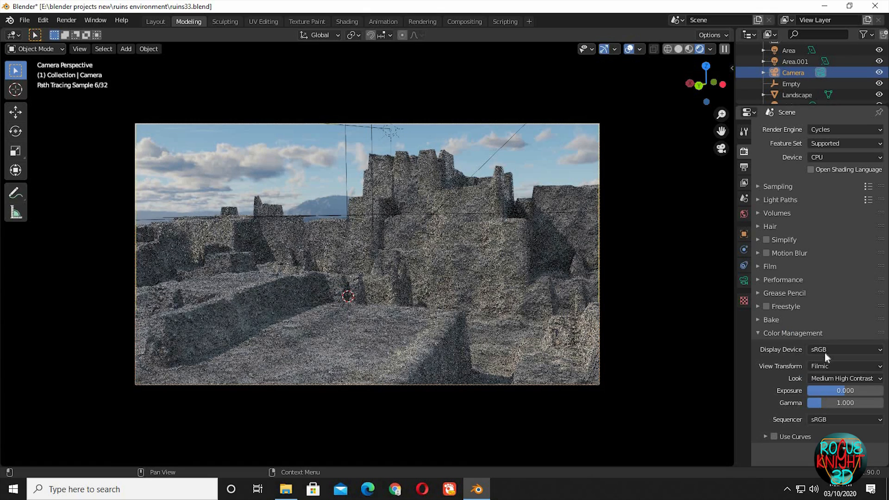
# - Set the Color Management look to Medium Contrast and reorder the Color Management section to sit above Freestyle
pyautogui.click(828, 377)
pyautogui.click(818, 317)
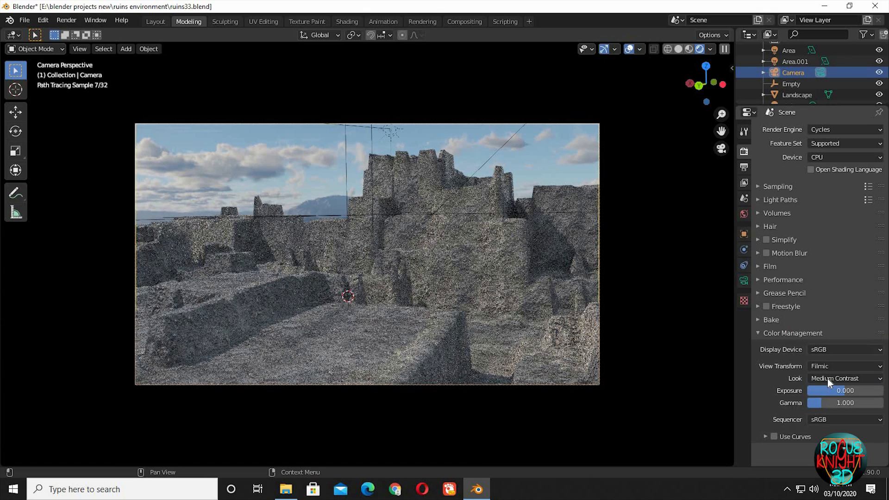
pyautogui.click(827, 379)
pyautogui.moveTo(882, 333)
pyautogui.mouseDown()
pyautogui.moveTo(880, 320)
pyautogui.moveTo(869, 323)
pyautogui.mouseUp()
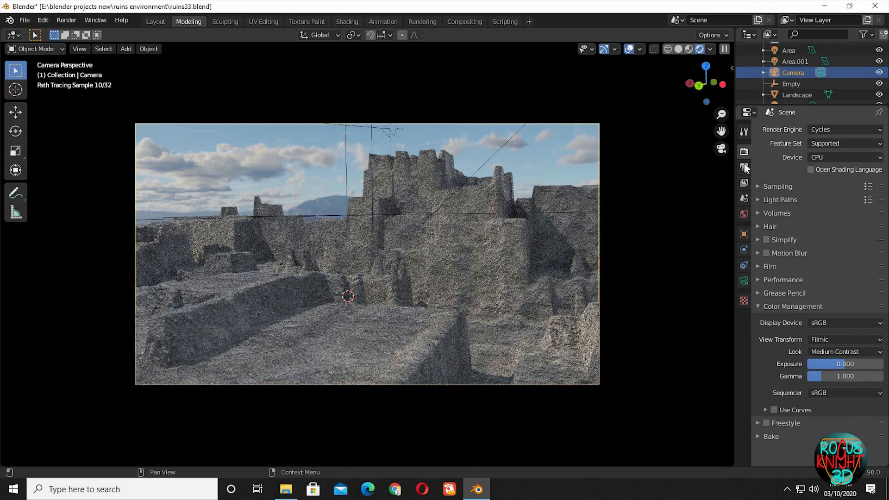
# - Set the Light Paths max bounces to 3 for Transmission, 3 for Transparency and 8 for Total
pyautogui.click(760, 198)
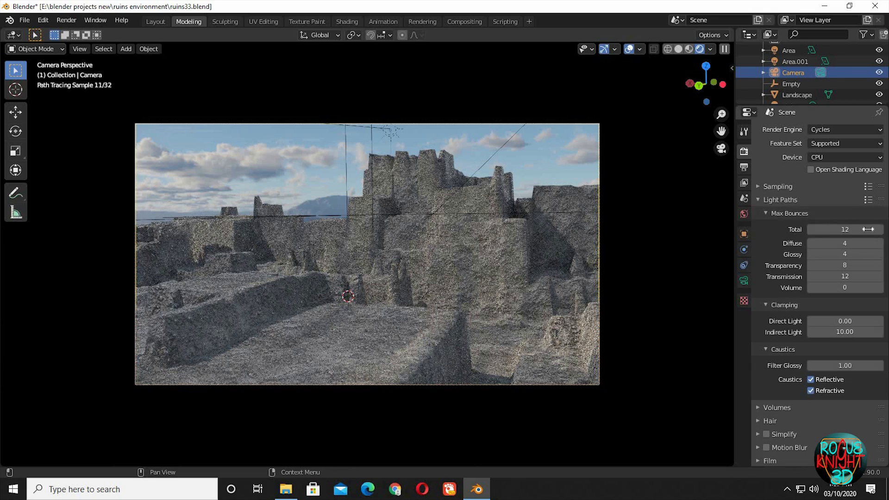
pyautogui.moveTo(852, 278); pyautogui.dragTo(846, 278)
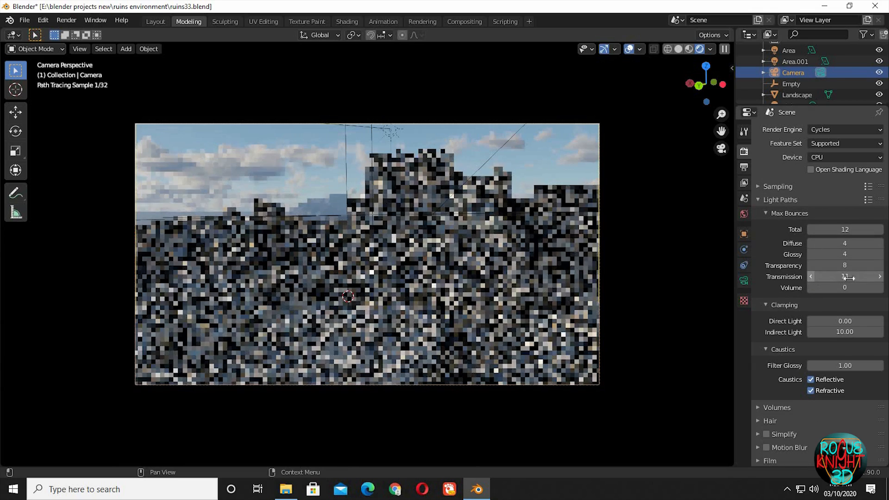
pyautogui.click(851, 278)
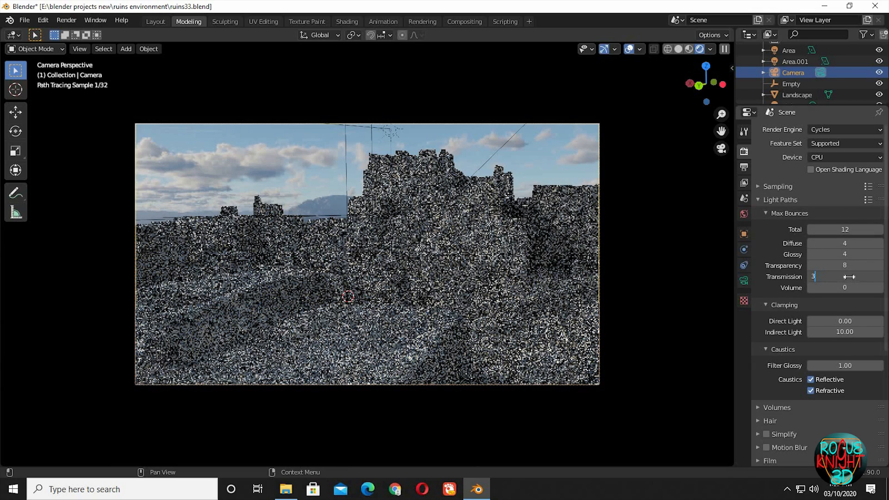
pyautogui.write('3')
pyautogui.press('Return')
pyautogui.click(860, 267)
pyautogui.write('3')
pyautogui.press('Return')
pyautogui.click(847, 230)
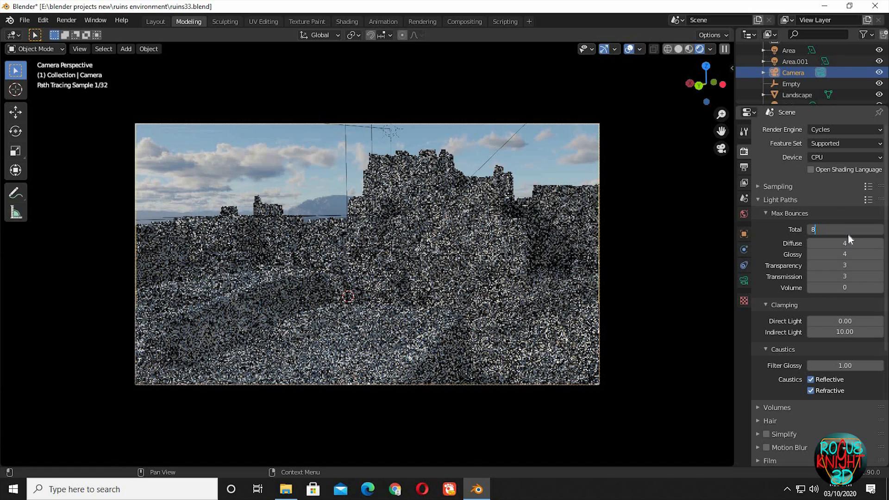
# - Set the total light bounces to 8, turn off reflective and refractive caustics, and save the project
pyautogui.write('8')
pyautogui.press('Return')
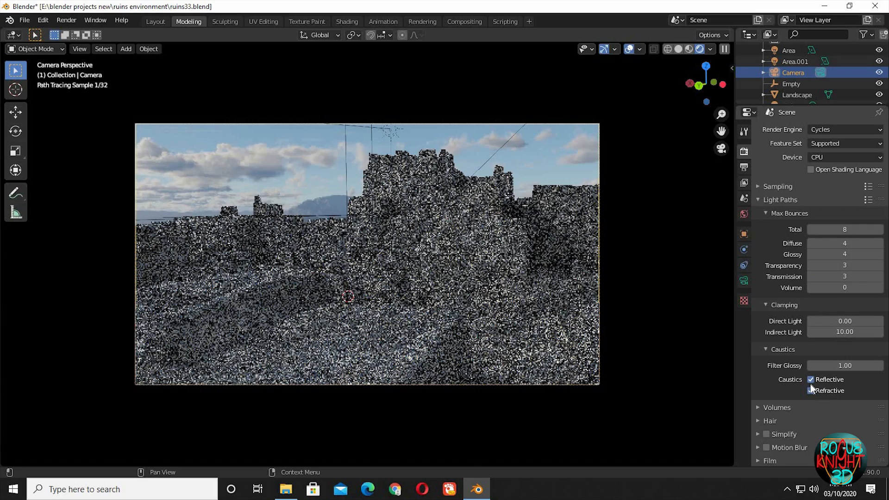
pyautogui.click(811, 384)
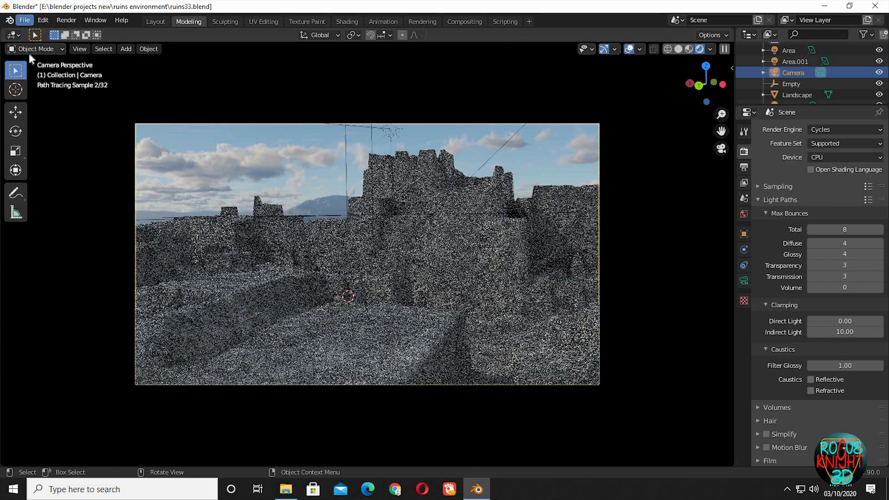
pyautogui.click(25, 20)
pyautogui.click(40, 95)
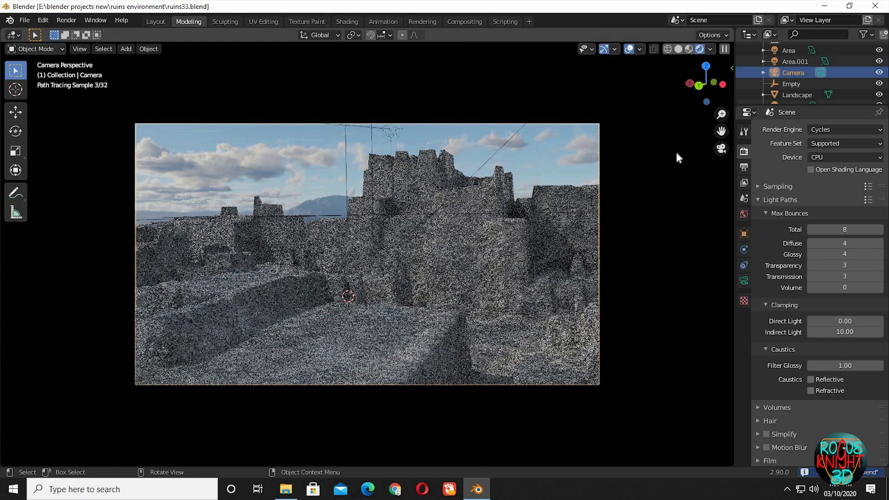
# - Include the Mist and Denoising Data passes in the view layer's data passes
pyautogui.click(744, 183)
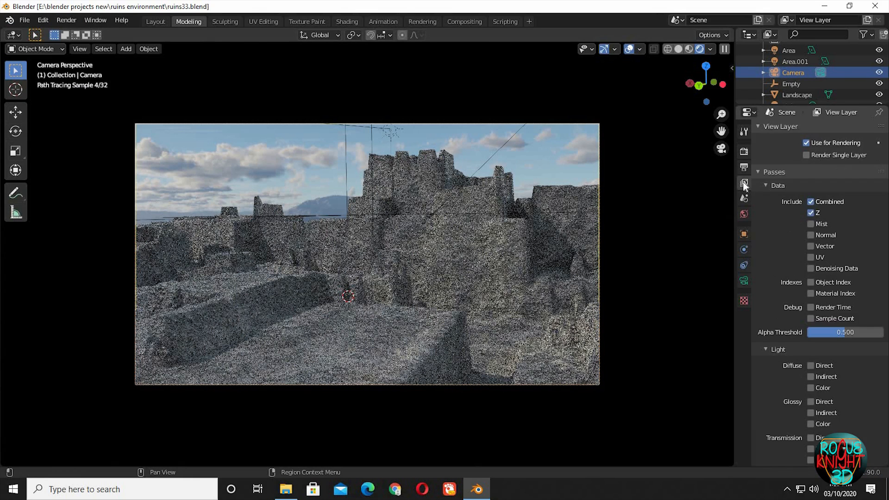
pyautogui.click(811, 225)
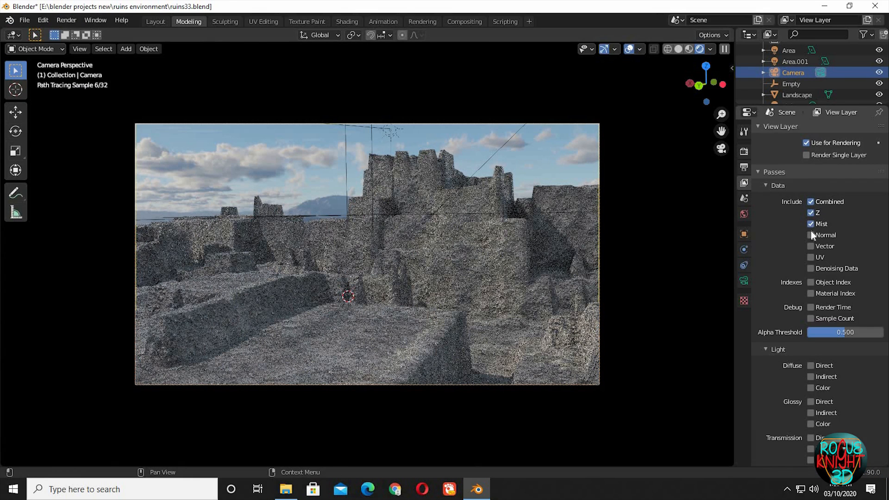
pyautogui.click(810, 268)
# - Enable all Diffuse, Glossy and Transmission light passes, plus Emission, Environment, Shadow and Ambient Occlusion
pyautogui.scroll(-5, 808, 260)
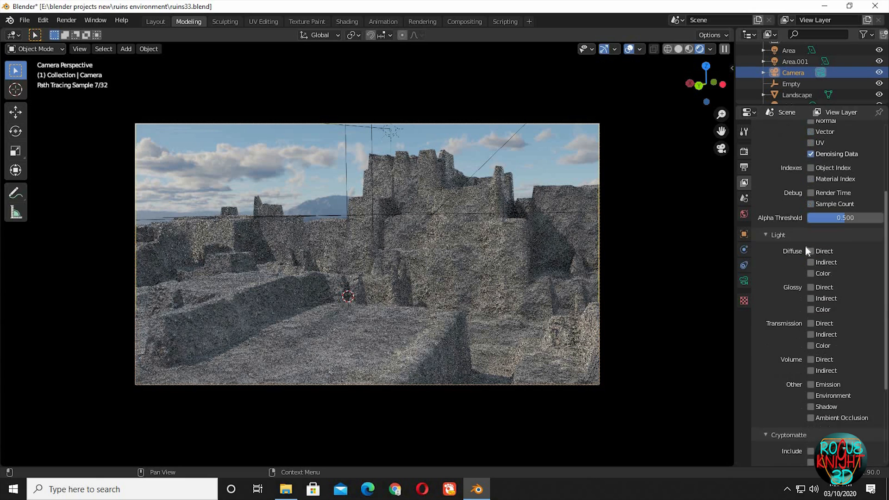
pyautogui.scroll(-1, 808, 255)
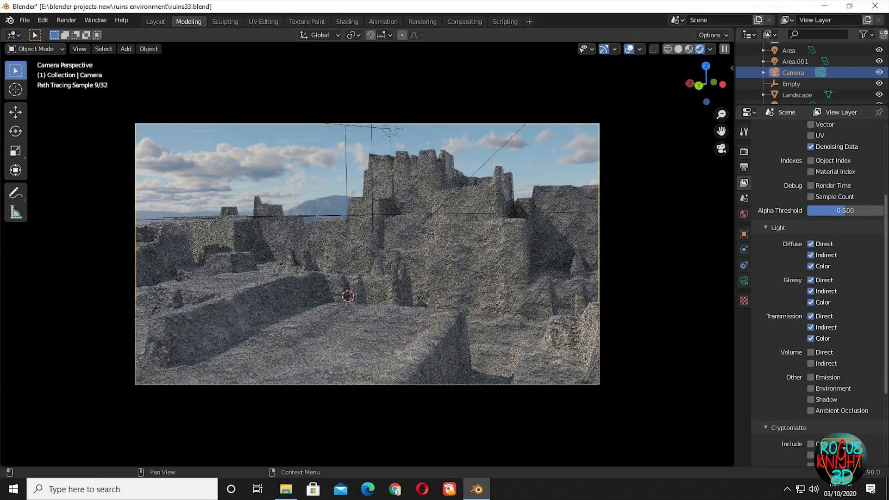
pyautogui.scroll(-4, 808, 347)
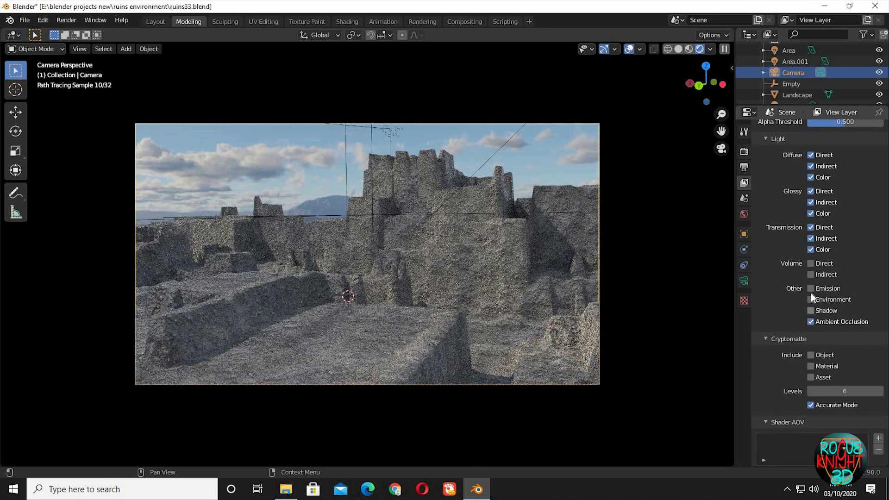
pyautogui.click(811, 311)
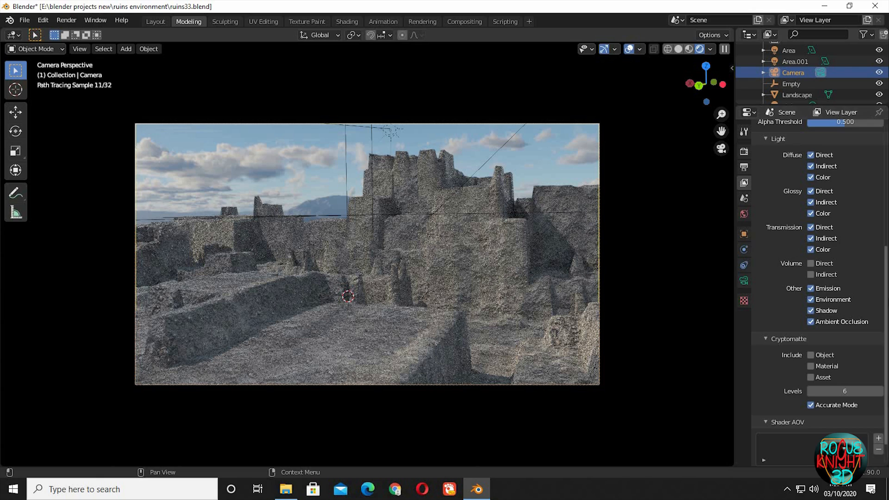
# - Include the Normal pass in the view layer's data passes and save the project
pyautogui.scroll(-2, 815, 315)
pyautogui.scroll(10, 811, 227)
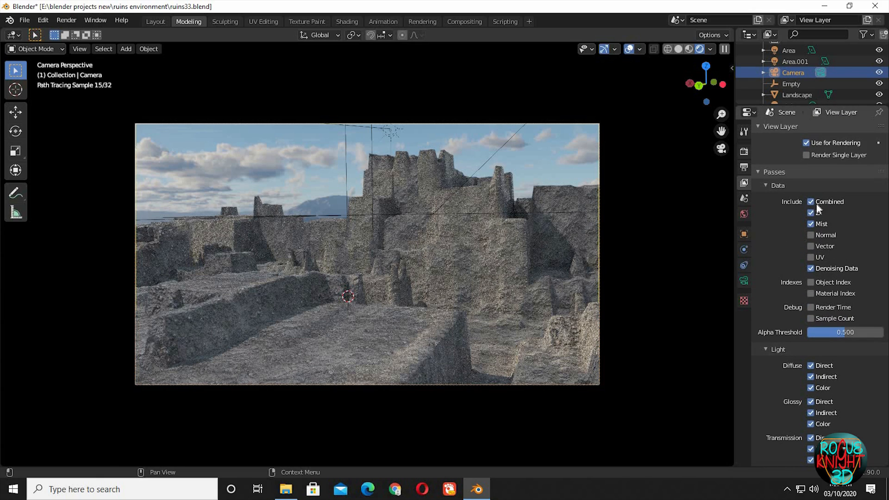
pyautogui.click(812, 235)
pyautogui.hotkey('ctrl', 's')
# - Check the render output dimensions, switch the viewport to solid shading and render the still image
pyautogui.click(743, 152)
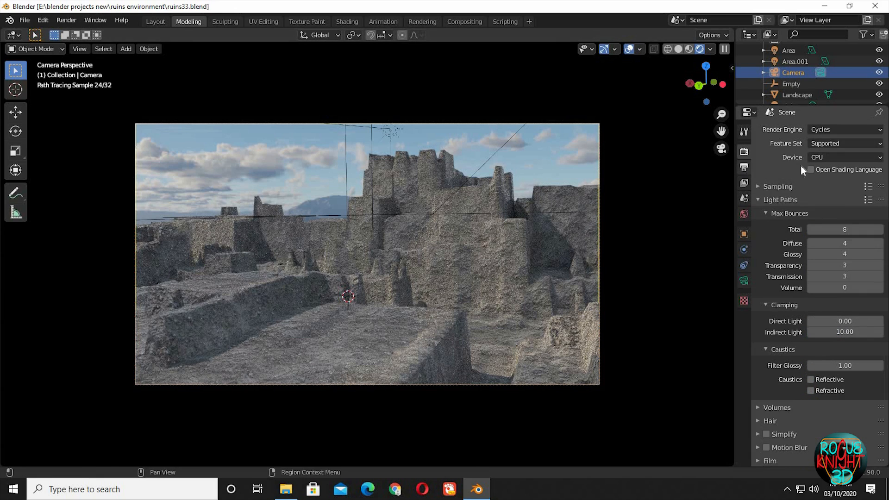
pyautogui.click(744, 168)
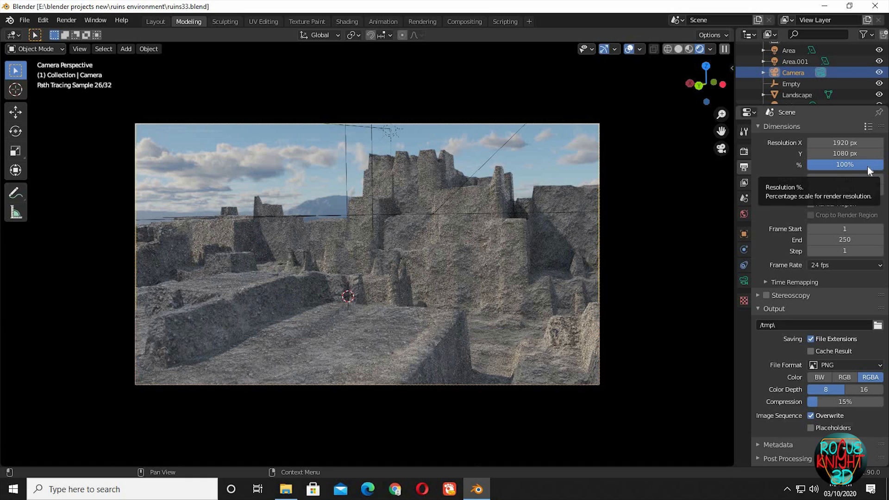
pyautogui.click(679, 49)
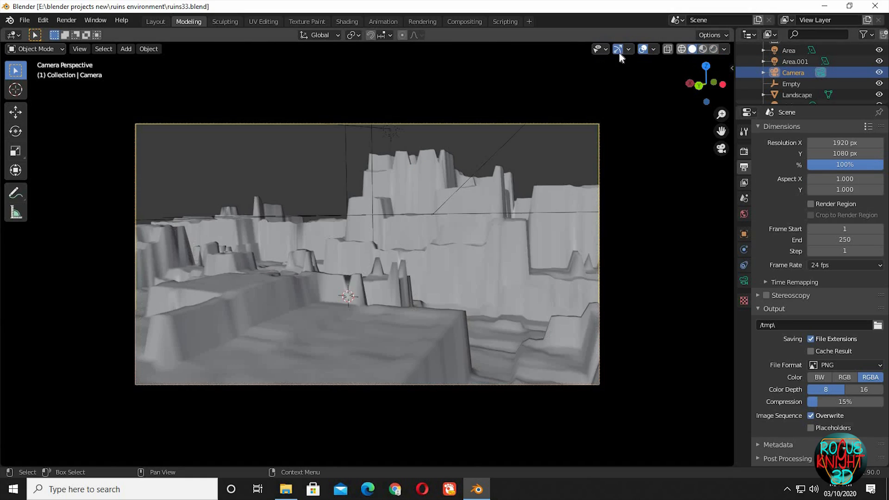
pyautogui.click(61, 21)
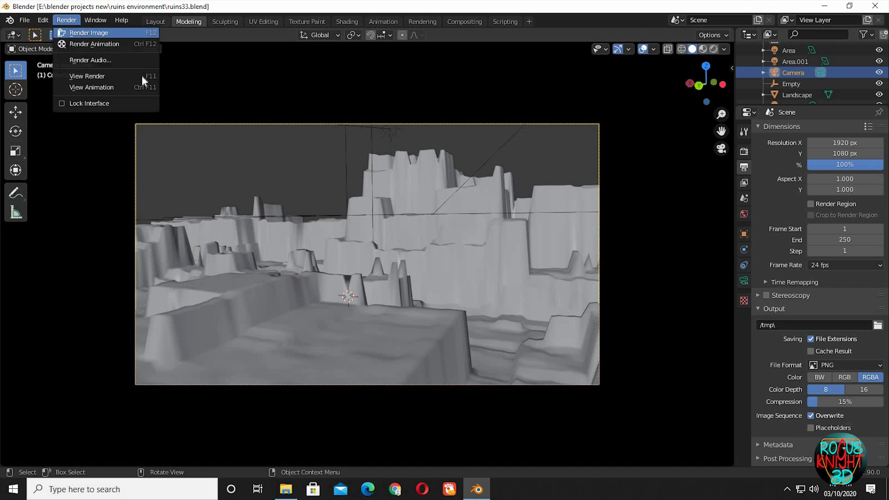
pyautogui.click(76, 34)
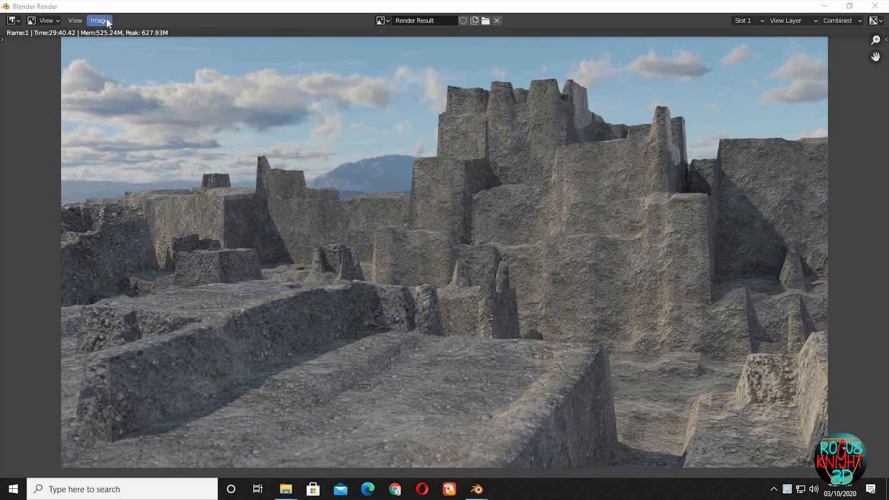
# - Save the finished render as untitled.exr in OpenEXR MultiLayer format in the ruins environment folder, and close the render view
pyautogui.click(107, 18)
pyautogui.click(127, 98)
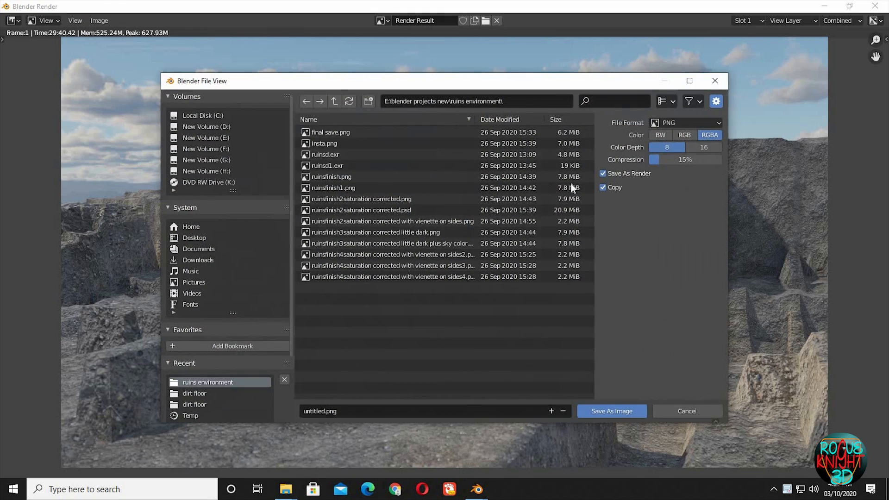
pyautogui.click(668, 123)
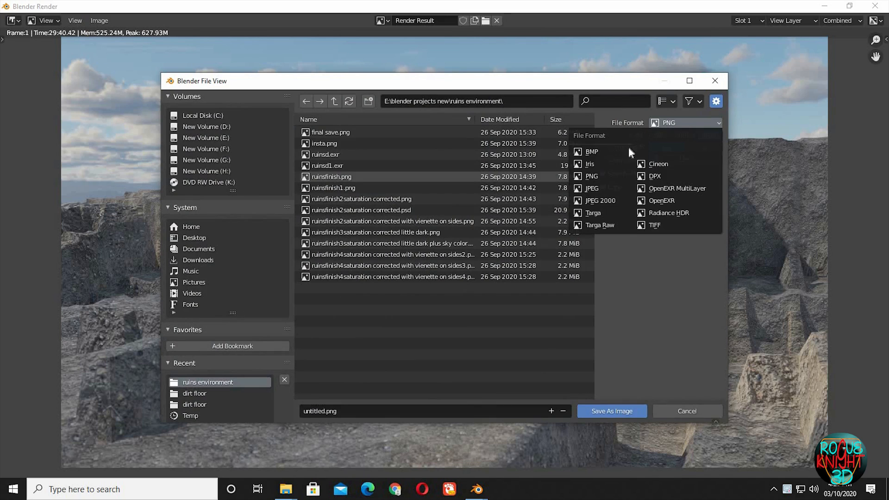
pyautogui.click(677, 188)
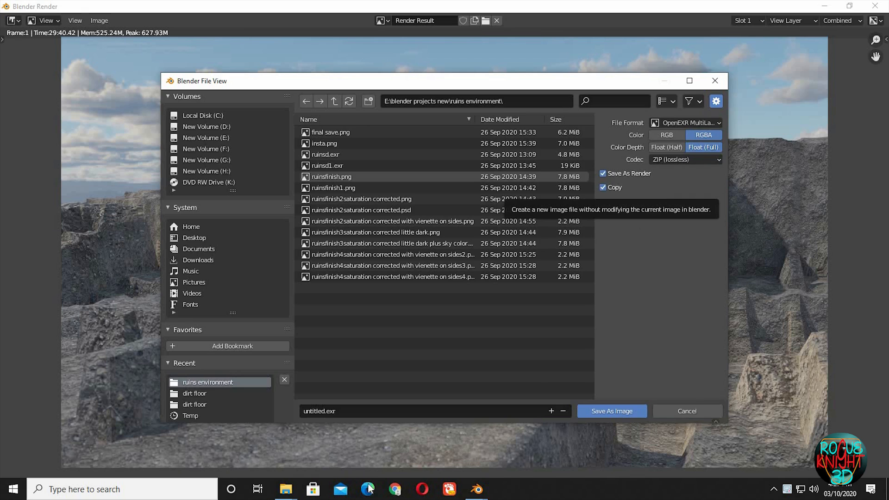
pyautogui.click(604, 412)
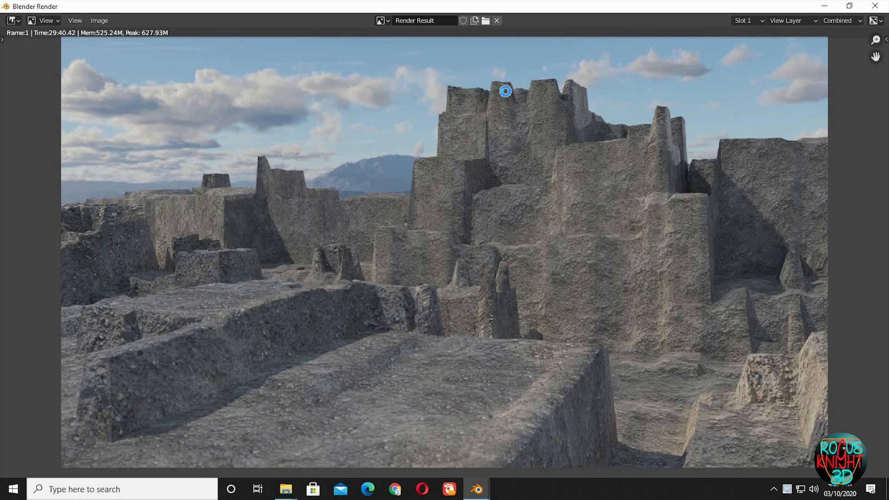
pyautogui.press('Escape')
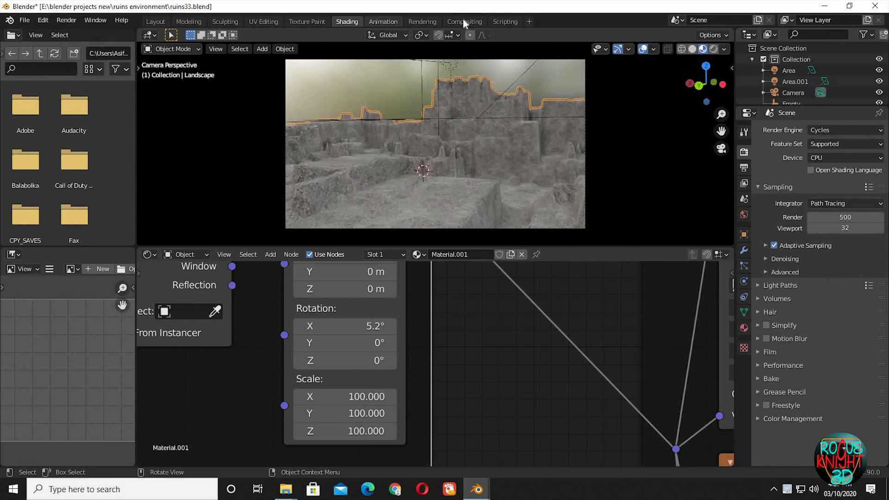
# - Enable nodes in the Compositing workspace and move the Composite node farther away from the Render Layers node
pyautogui.click(463, 21)
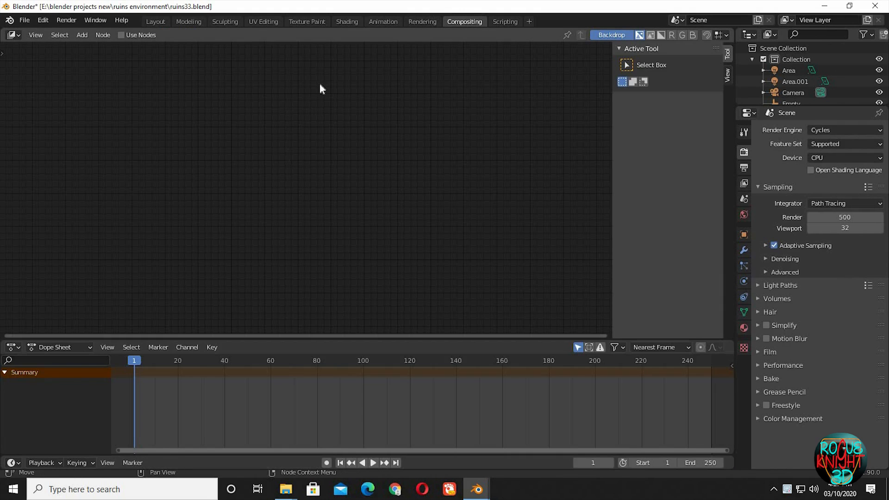
pyautogui.click(122, 35)
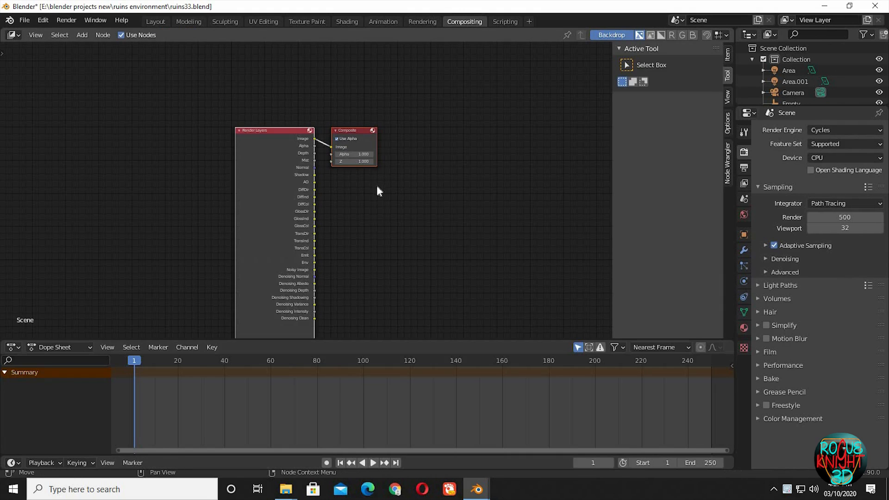
pyautogui.scroll(2, 408, 213)
pyautogui.scroll(1, 405, 180)
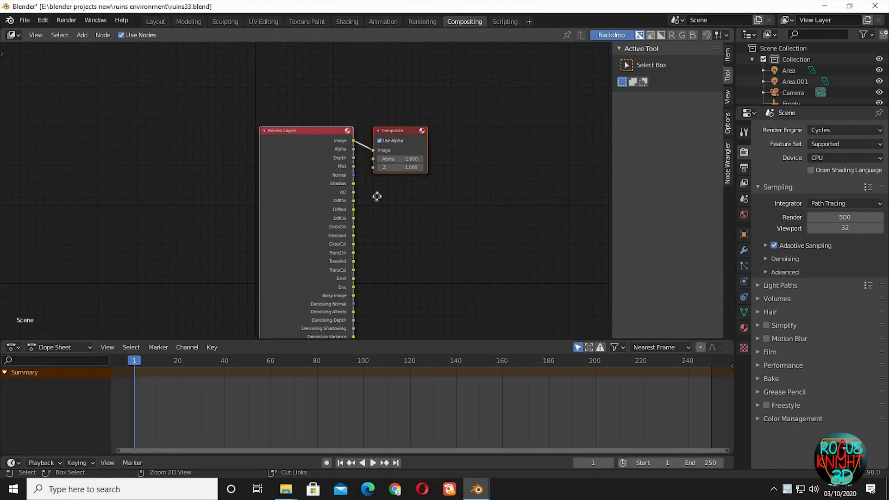
pyautogui.moveTo(391, 143); pyautogui.dragTo(341, 92, button='middle')
pyautogui.moveTo(359, 223); pyautogui.dragTo(256, 219, button='middle')
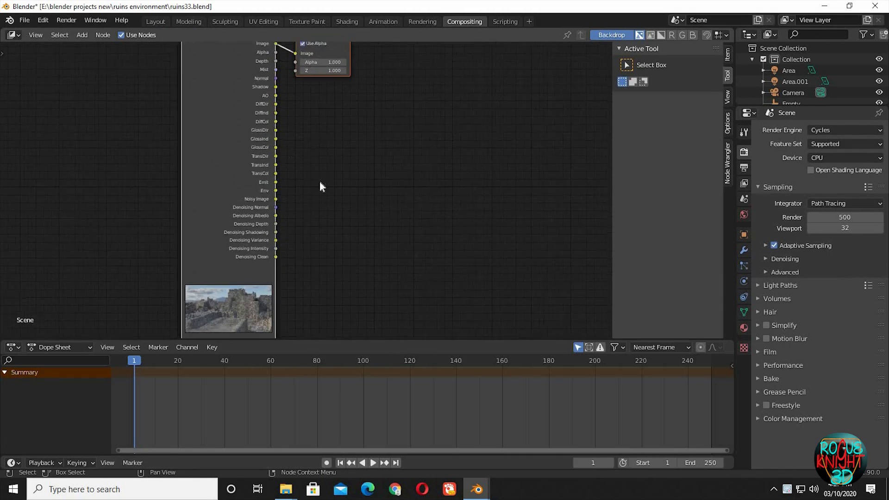
pyautogui.moveTo(318, 163); pyautogui.dragTo(292, 211, button='middle')
pyautogui.moveTo(312, 118); pyautogui.dragTo(376, 113)
pyautogui.click(260, 126)
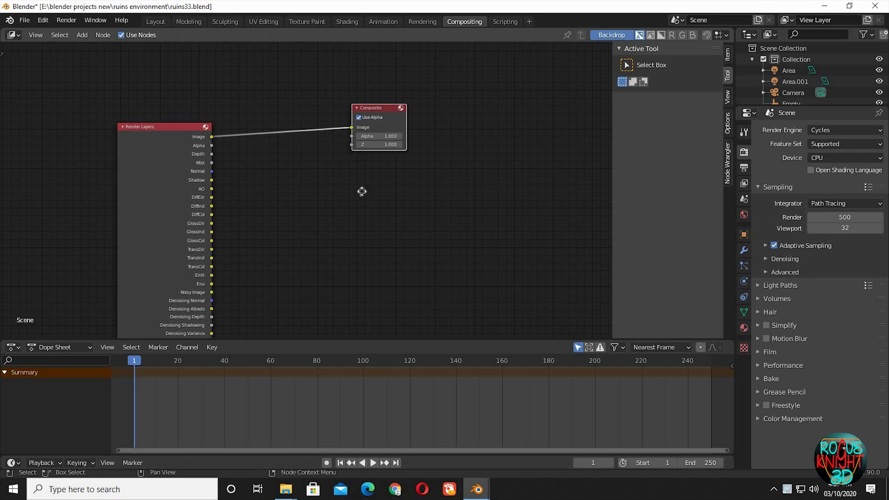
# - Add a Viewer node, feed it the Image output of Render Layers, and hide the node editor's sidebar
pyautogui.scroll(2, 357, 176)
pyautogui.click(356, 181)
pyautogui.hotkey('shift', 'a')
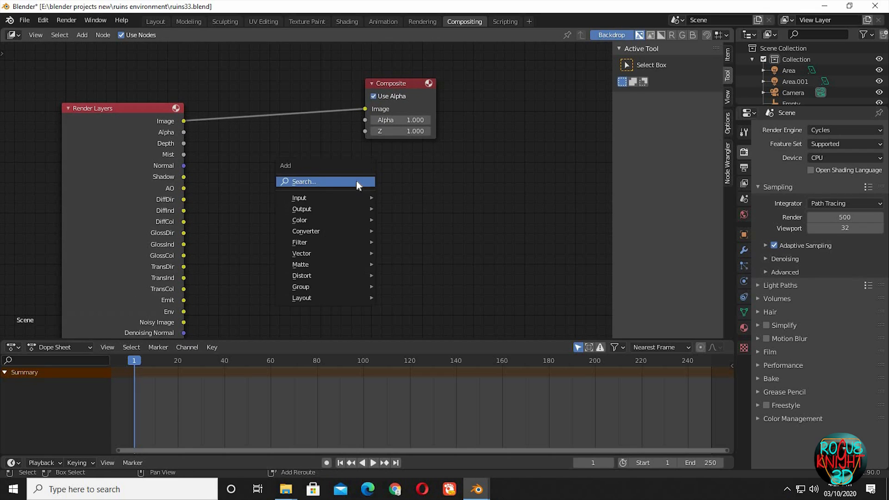
pyautogui.click(356, 181)
pyautogui.write('vi')
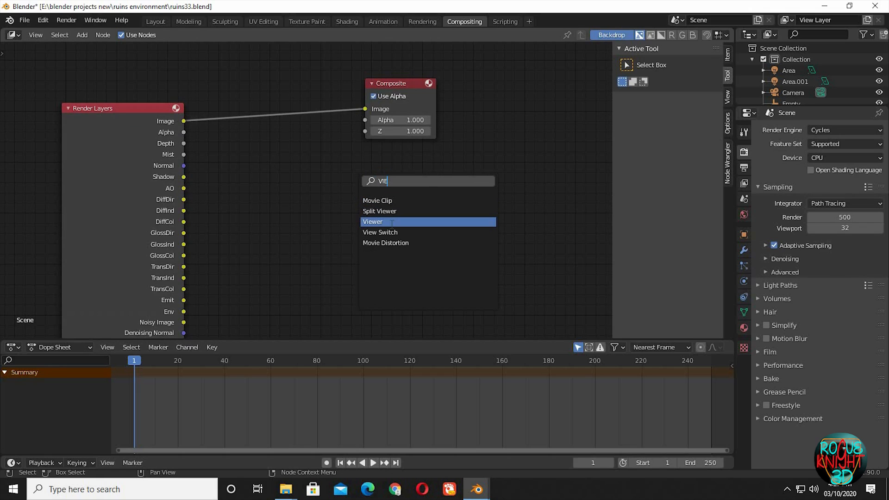
pyautogui.write('e')
pyautogui.click(396, 222)
pyautogui.click(324, 131)
pyautogui.moveTo(184, 122); pyautogui.dragTo(398, 164)
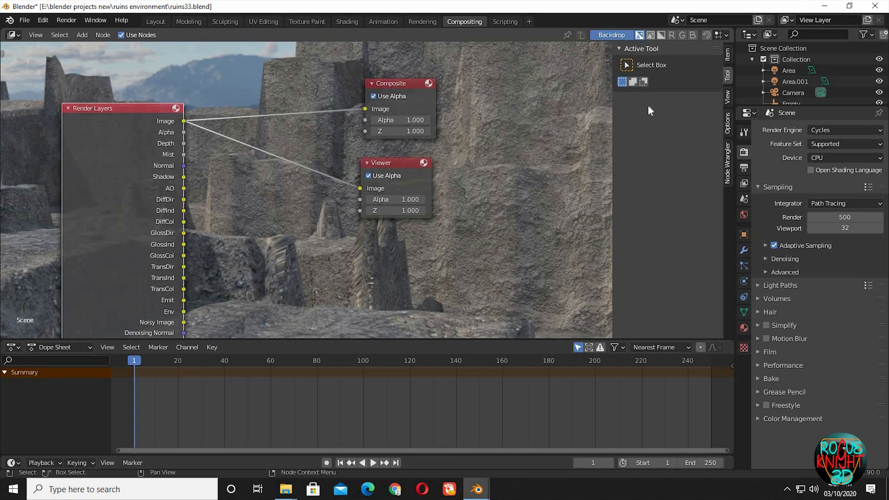
pyautogui.press('n')
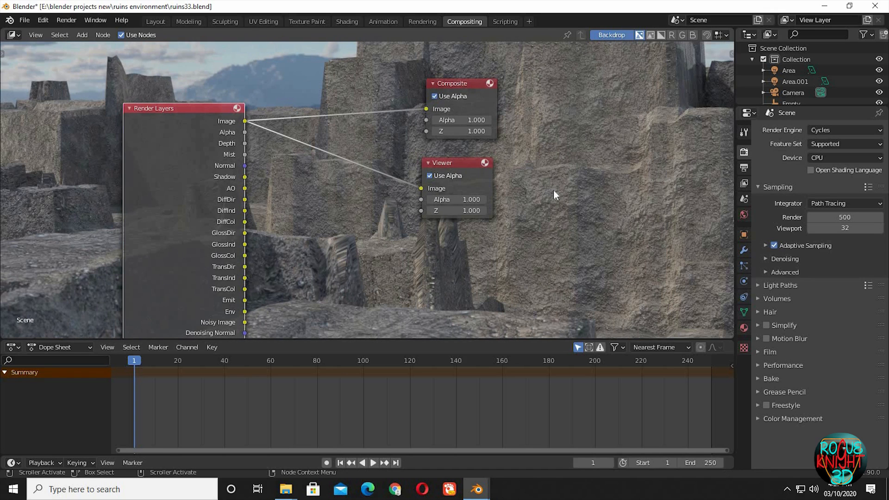
pyautogui.moveTo(574, 178); pyautogui.dragTo(559, 132, button='middle')
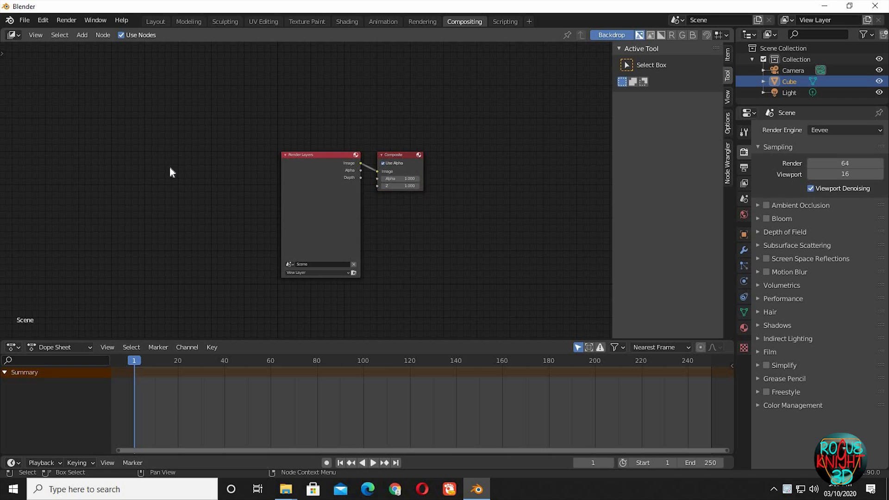
# - In the new file's compositor, add an Image node beside Render Layers and load untitled.exr into it
pyautogui.hotkey('shift', 'a')
pyautogui.click(171, 167)
pyautogui.write('IM')
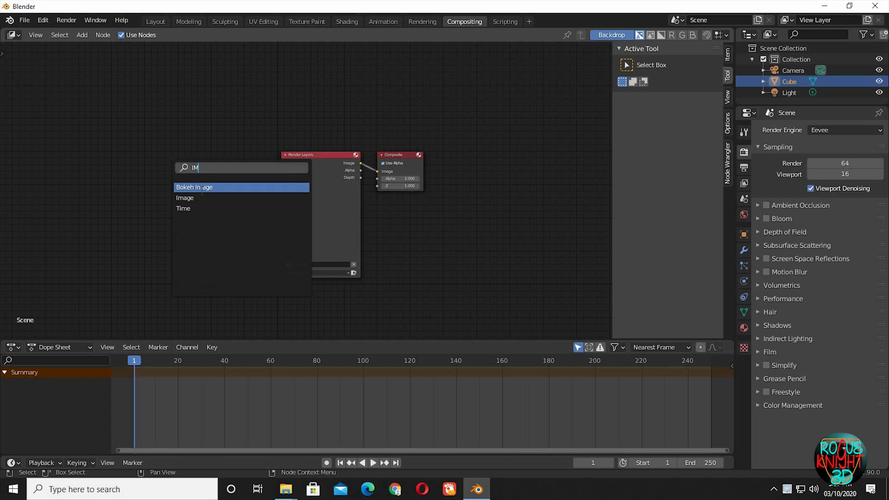
pyautogui.click(197, 195)
pyautogui.click(199, 175)
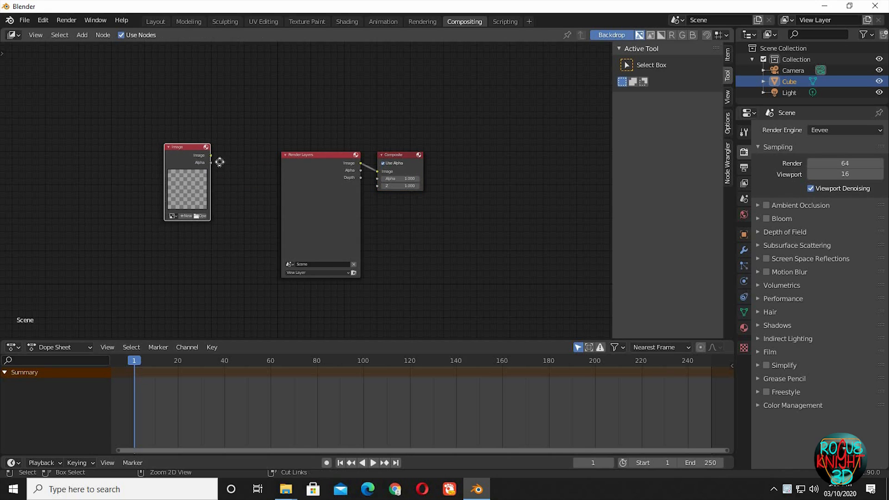
pyautogui.keyDown('ctrl'); pyautogui.moveTo(217, 163); pyautogui.dragTo(166, 234, button='middle'); pyautogui.keyUp('ctrl')
pyautogui.click(156, 227)
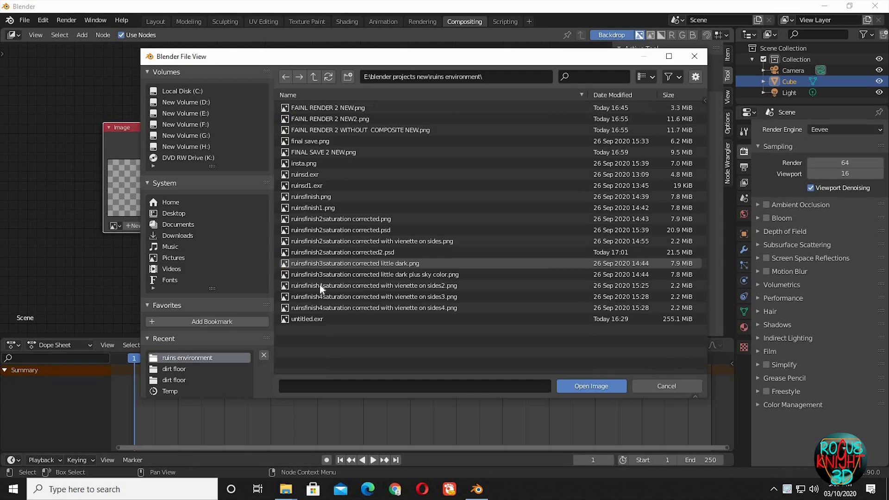
pyautogui.click(315, 319)
pyautogui.doubleClick(315, 320)
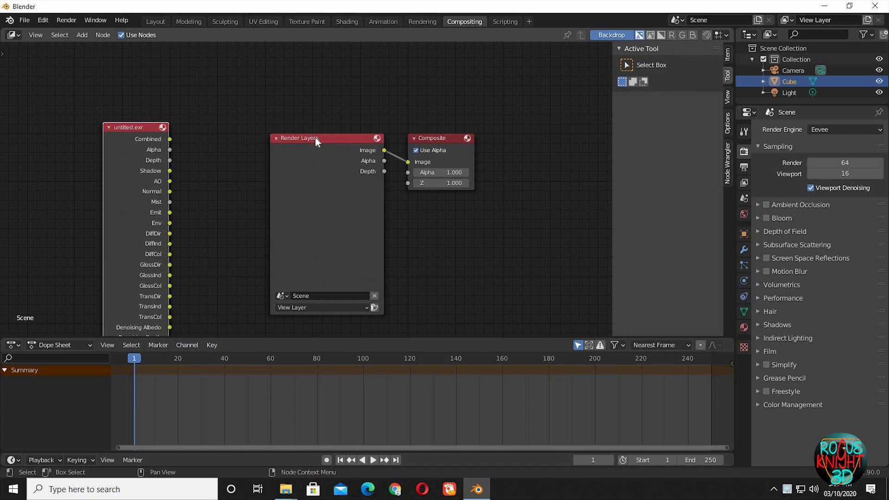
# - Delete the Render Layers node from the compositing node tree
pyautogui.click(295, 137)
pyautogui.press('x')
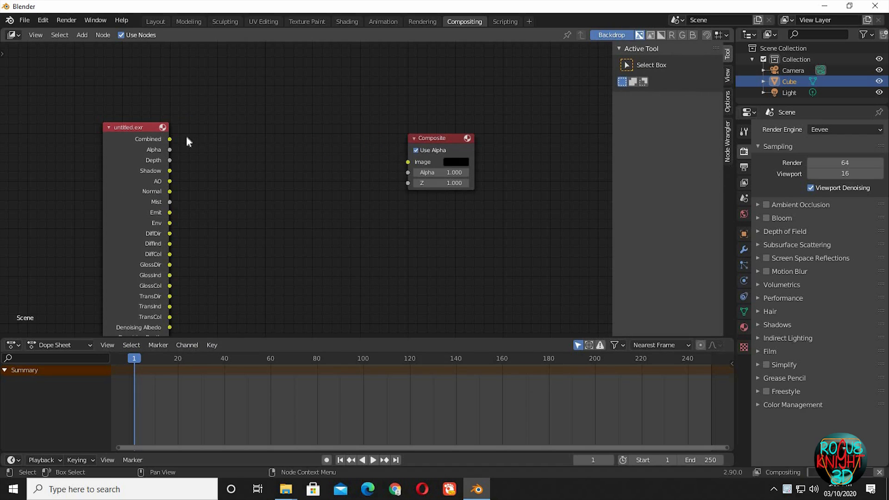
# - Link the Combined output of untitled.exr to the Composite node's Image input and to a new Viewer node placed below it
pyautogui.moveTo(170, 139); pyautogui.dragTo(407, 162)
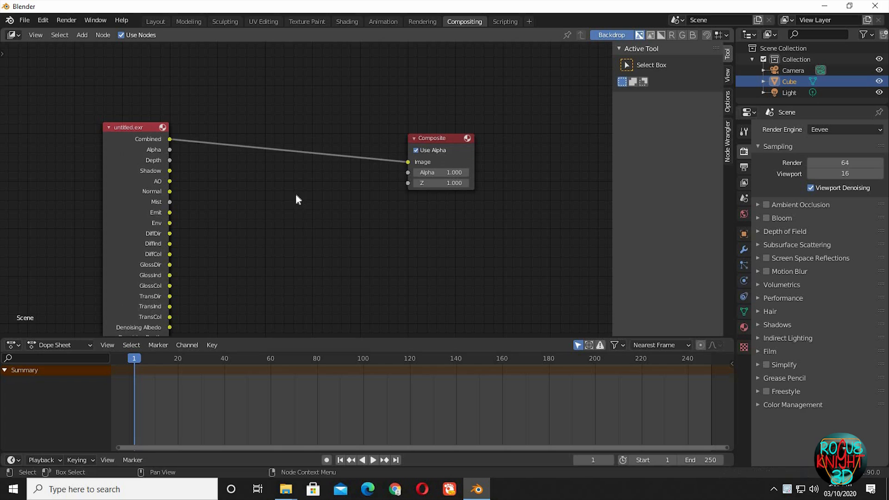
pyautogui.hotkey('shift', 'a')
pyautogui.click(281, 194)
pyautogui.write('vi')
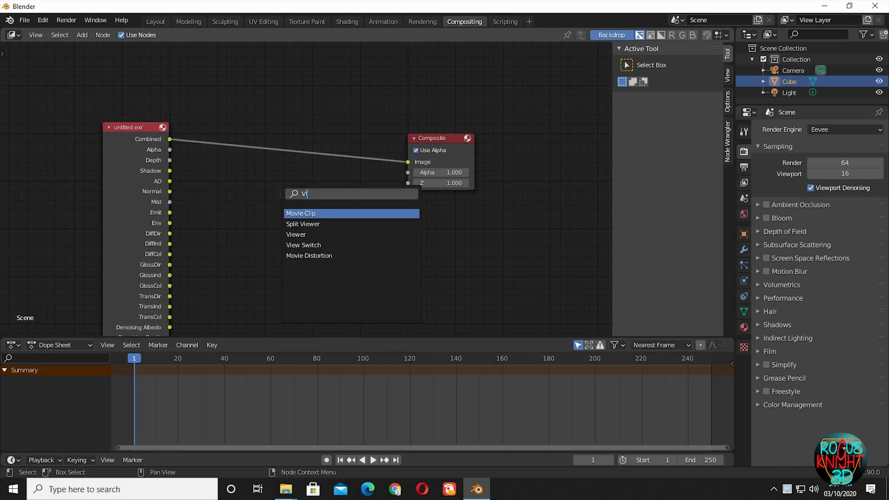
pyautogui.write('ew')
pyautogui.press('Down')
pyautogui.press('Return')
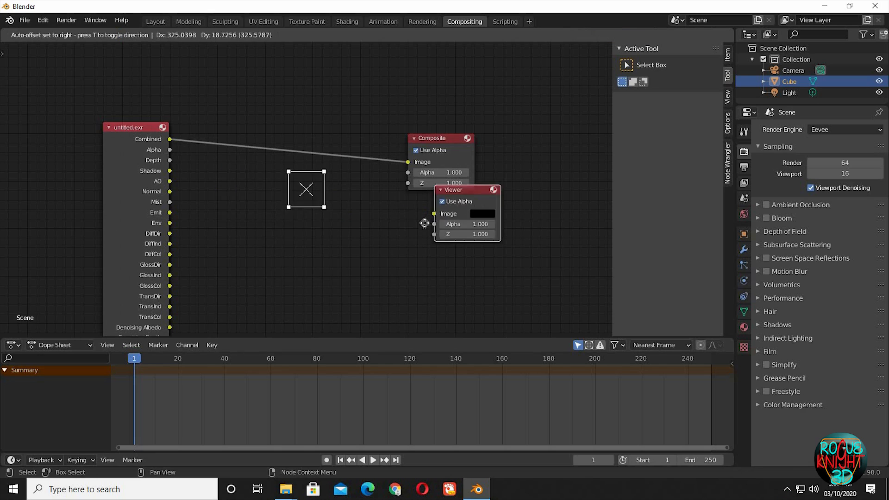
pyautogui.click(162, 141)
pyautogui.moveTo(169, 139); pyautogui.dragTo(401, 227)
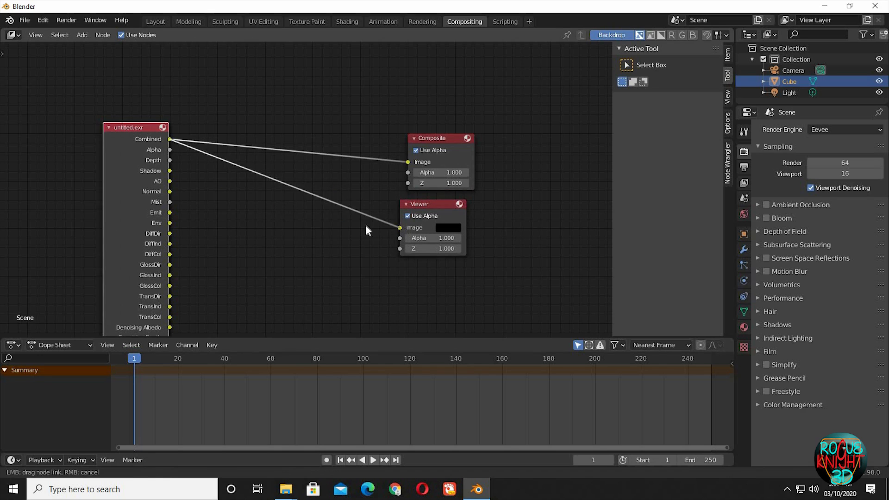
# - Move the Composite and Viewer nodes farther from the untitled.exr node, keeping the Viewer just below Composite
pyautogui.moveTo(212, 203); pyautogui.dragTo(239, 191, button='middle')
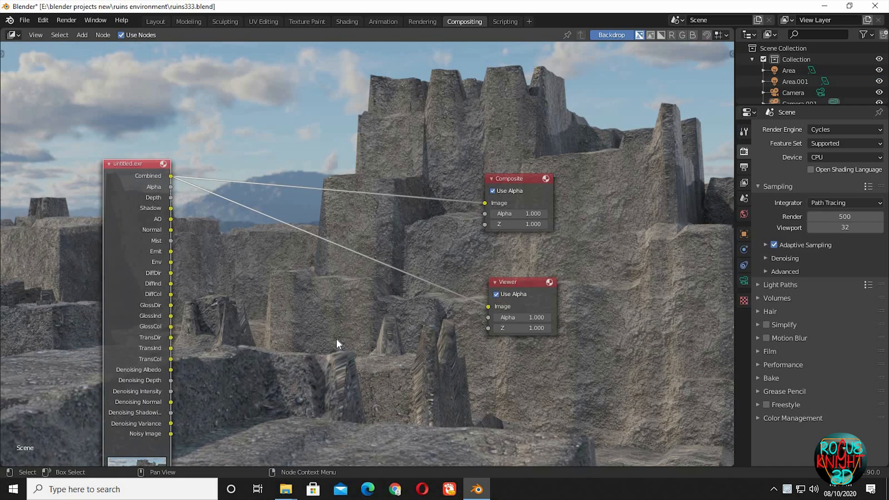
pyautogui.moveTo(276, 364); pyautogui.dragTo(288, 386, button='middle')
pyautogui.keyDown('alt'); pyautogui.moveTo(318, 250); pyautogui.dragTo(297, 229, button='middle'); pyautogui.keyUp('alt')
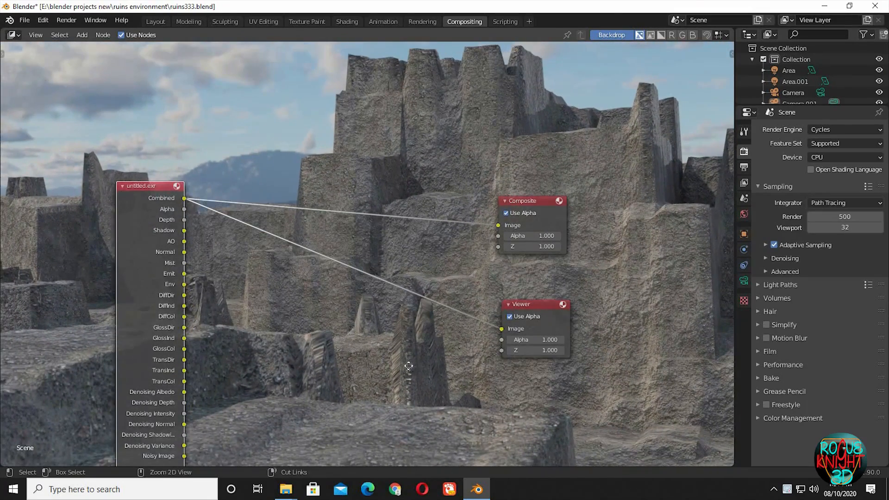
pyautogui.keyDown('ctrl'); pyautogui.moveTo(408, 366); pyautogui.dragTo(517, 214, button='middle'); pyautogui.keyUp('ctrl')
pyautogui.moveTo(545, 196); pyautogui.dragTo(587, 147)
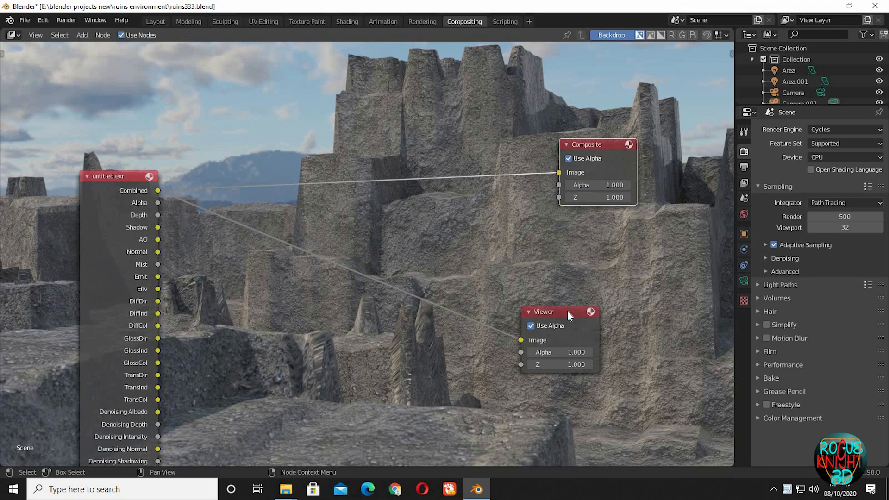
pyautogui.moveTo(555, 312); pyautogui.dragTo(598, 241)
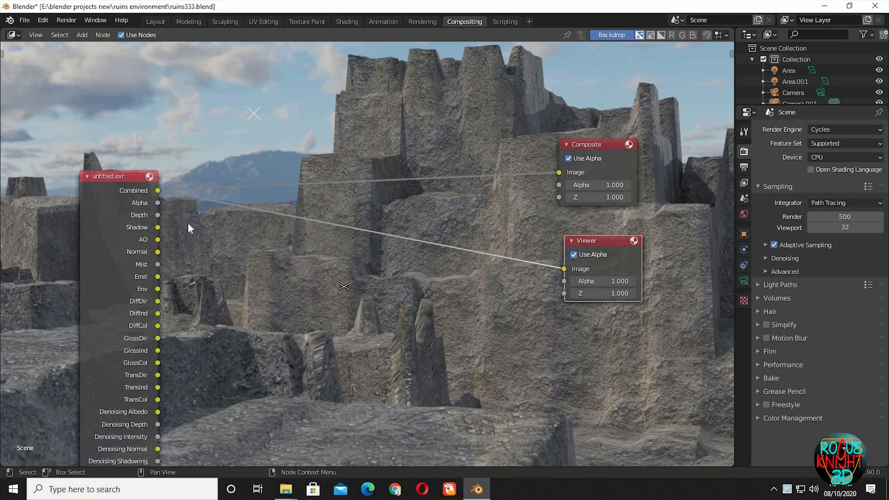
# - Duplicate the Viewer node, place the copy above the Composite node, and shift Composite slightly
pyautogui.hotkey('shift', 'd')
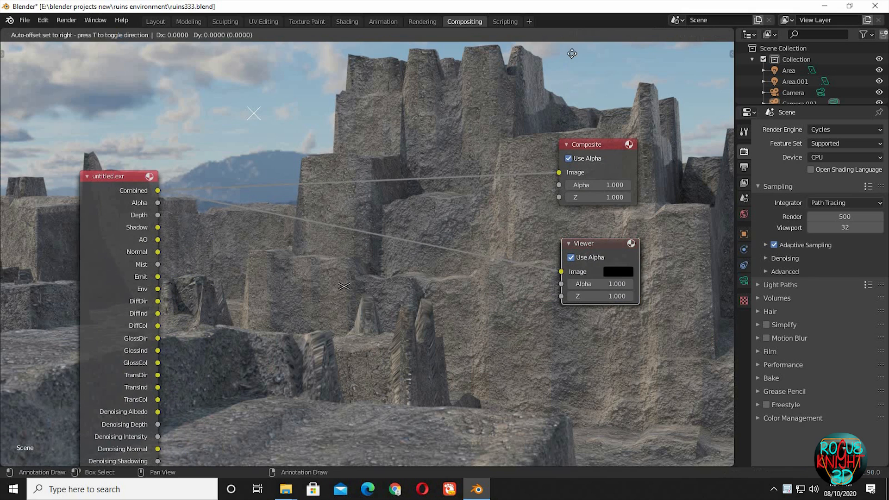
pyautogui.click(573, 51)
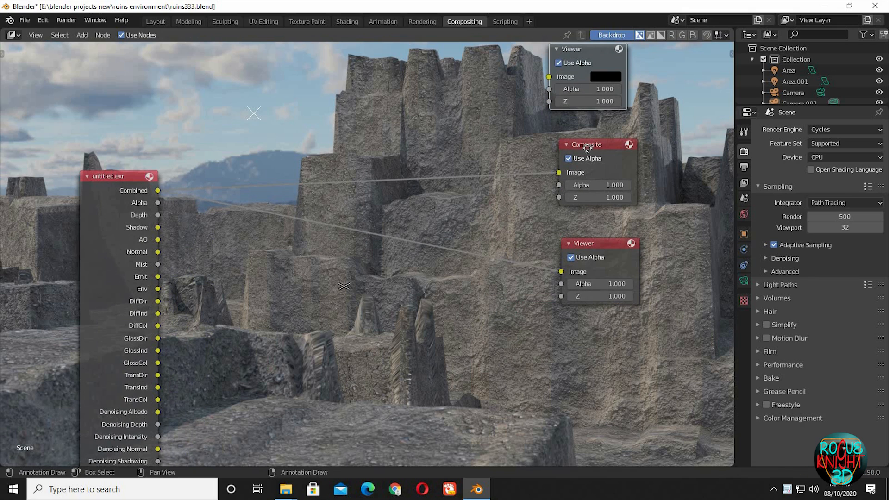
pyautogui.click(590, 145)
pyautogui.moveTo(589, 145); pyautogui.dragTo(583, 151)
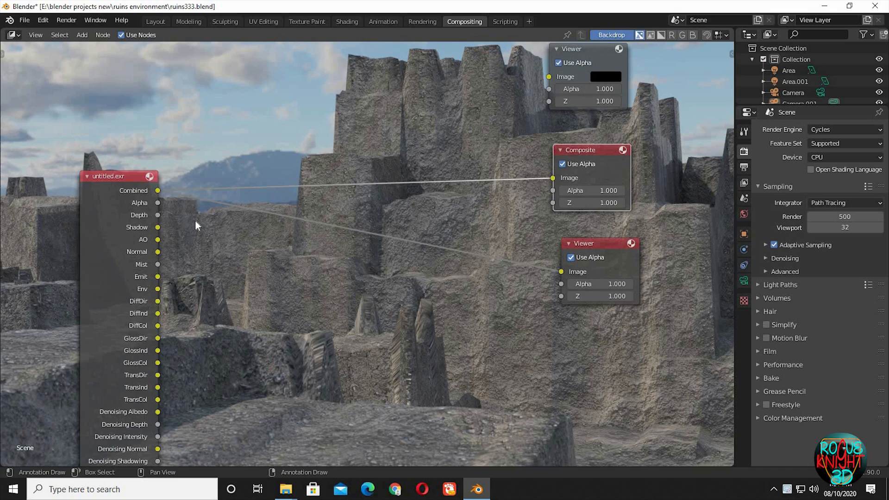
# - Feed the Depth pass to the lower Viewer through a new ColorRamp node and move the ramp's black stop to 0.036
pyautogui.moveTo(158, 215); pyautogui.dragTo(561, 272)
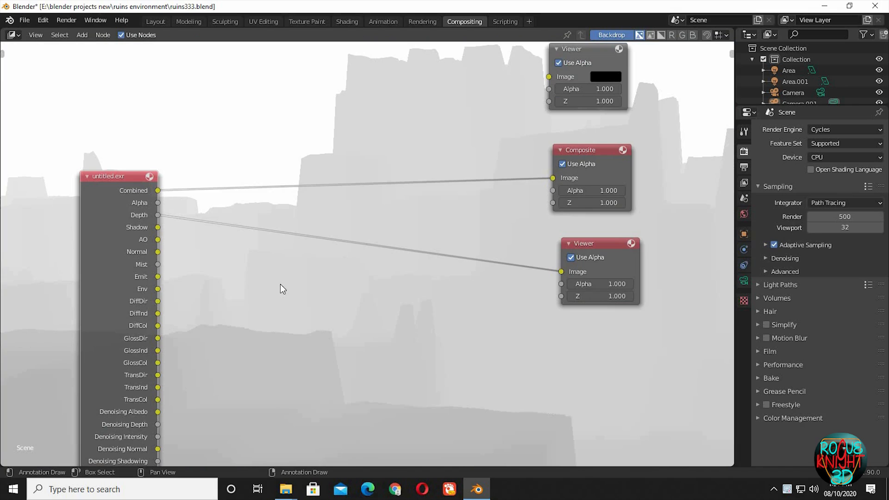
pyautogui.hotkey('shift', 'a')
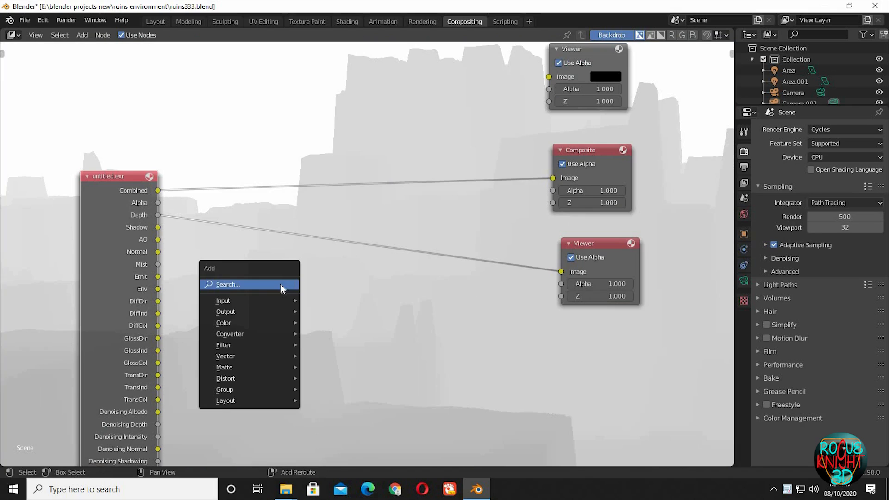
pyautogui.click(280, 287)
pyautogui.write('col')
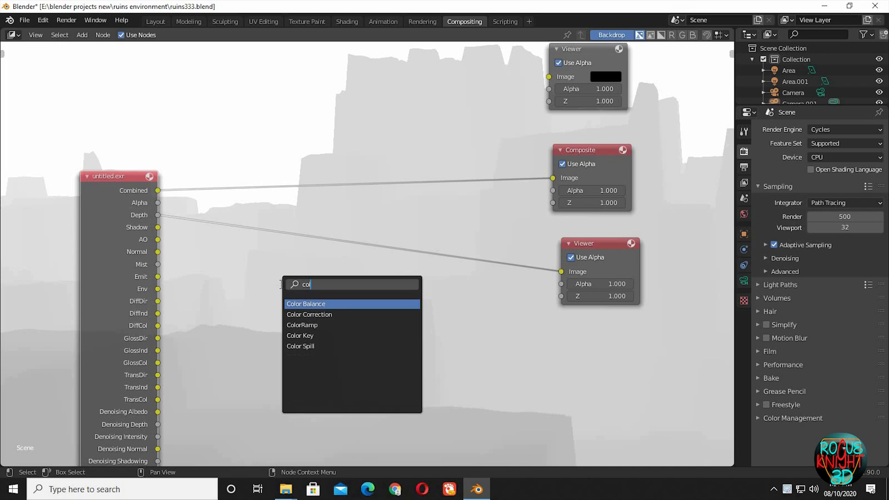
pyautogui.press('Up')
pyautogui.press('Up')
pyautogui.press('Up')
pyautogui.press('Return')
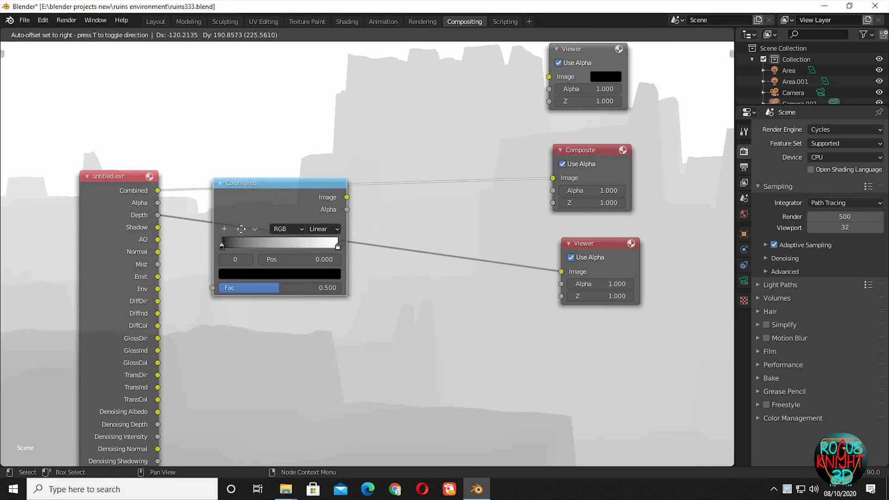
pyautogui.click(245, 242)
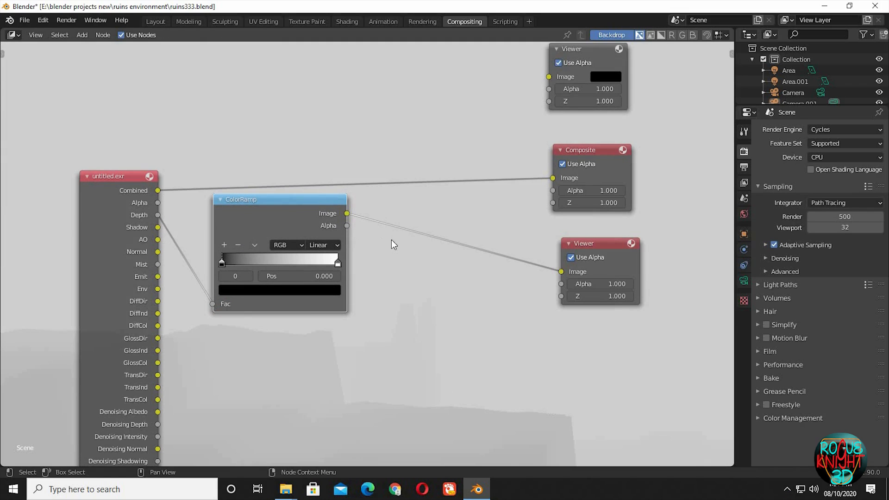
pyautogui.moveTo(229, 264)
pyautogui.mouseDown()
pyautogui.moveTo(323, 272)
pyautogui.moveTo(226, 266)
pyautogui.mouseUp()
# - Add a Mix node combining the Combined pass with the ColorRamp output, and link its result to the Composite and lower Viewer nodes
pyautogui.click(428, 283)
pyautogui.hotkey('shift', 'a')
pyautogui.click(429, 284)
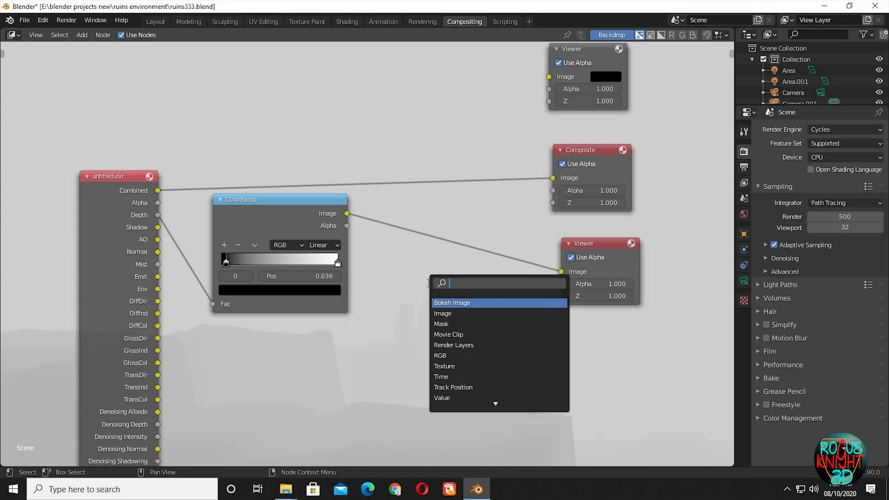
pyautogui.write('mix')
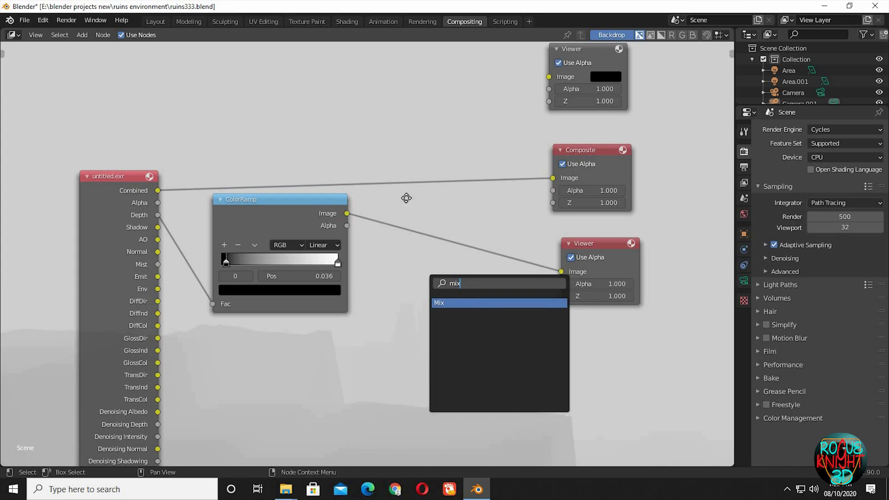
pyautogui.press('Return')
pyautogui.click(403, 193)
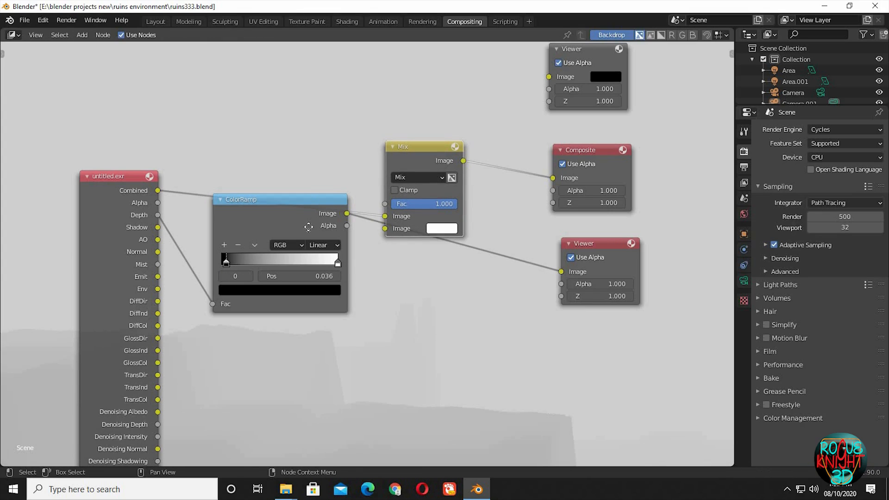
pyautogui.moveTo(308, 227); pyautogui.dragTo(308, 258)
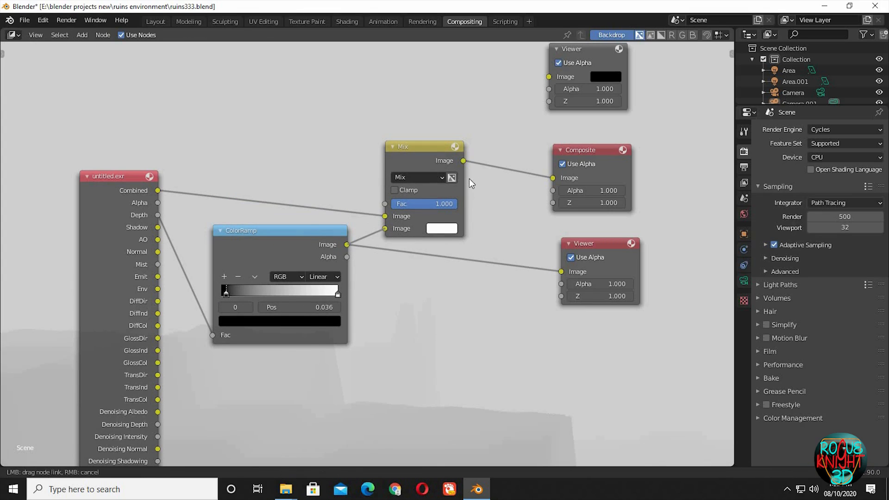
pyautogui.moveTo(463, 160); pyautogui.dragTo(548, 273)
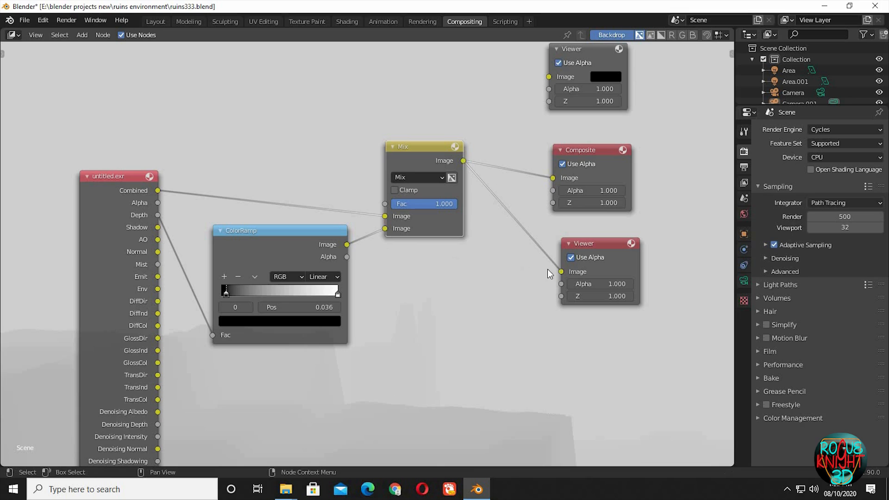
# - Change the Mix node's blend mode to Add
pyautogui.moveTo(421, 348); pyautogui.dragTo(419, 308, button='middle')
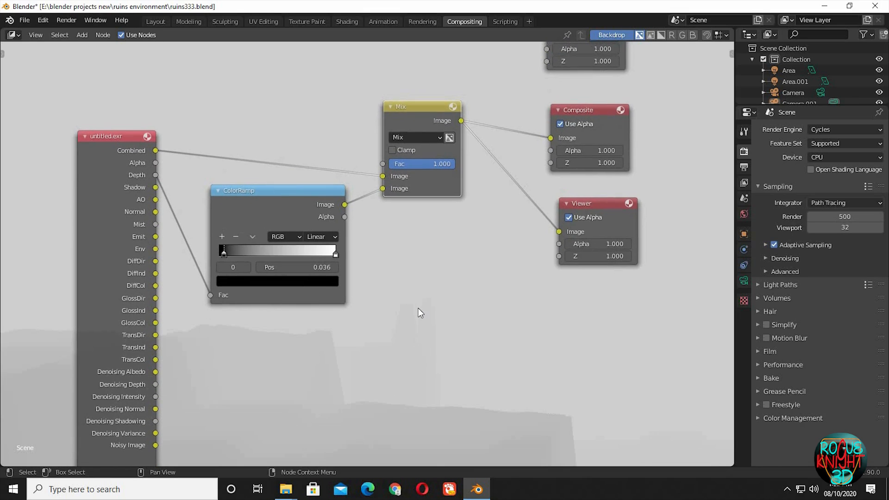
pyautogui.click(417, 138)
pyautogui.click(411, 250)
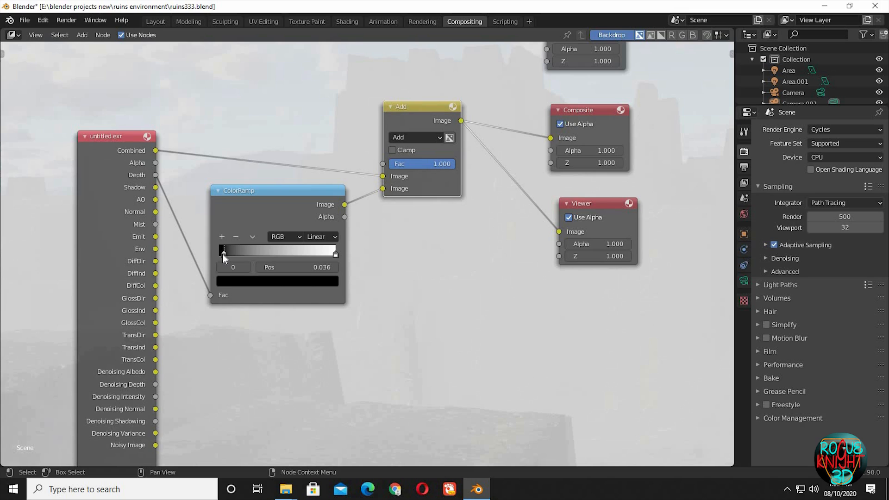
# - Move the ColorRamp's black stop to about 0.909 to push the depth fog farther into the distance
pyautogui.moveTo(230, 256); pyautogui.dragTo(297, 254)
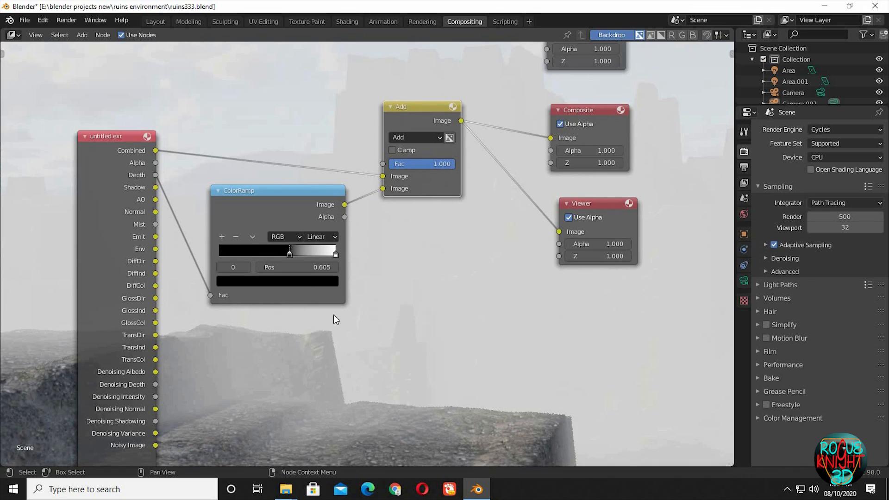
pyautogui.keyDown('alt'); pyautogui.moveTo(421, 309); pyautogui.dragTo(448, 294, button='middle'); pyautogui.keyUp('alt')
pyautogui.moveTo(292, 254); pyautogui.dragTo(320, 254)
pyautogui.keyDown('alt'); pyautogui.moveTo(444, 294); pyautogui.dragTo(417, 352, button='middle'); pyautogui.keyUp('alt')
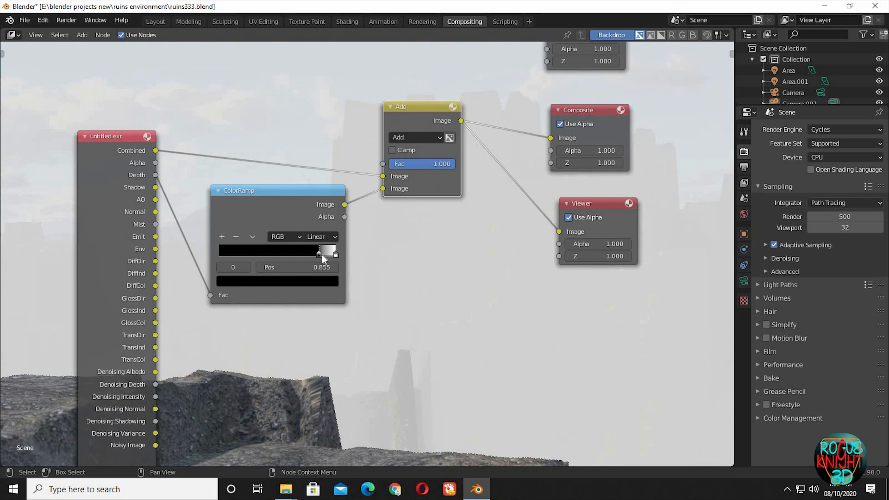
pyautogui.moveTo(322, 255); pyautogui.dragTo(325, 255)
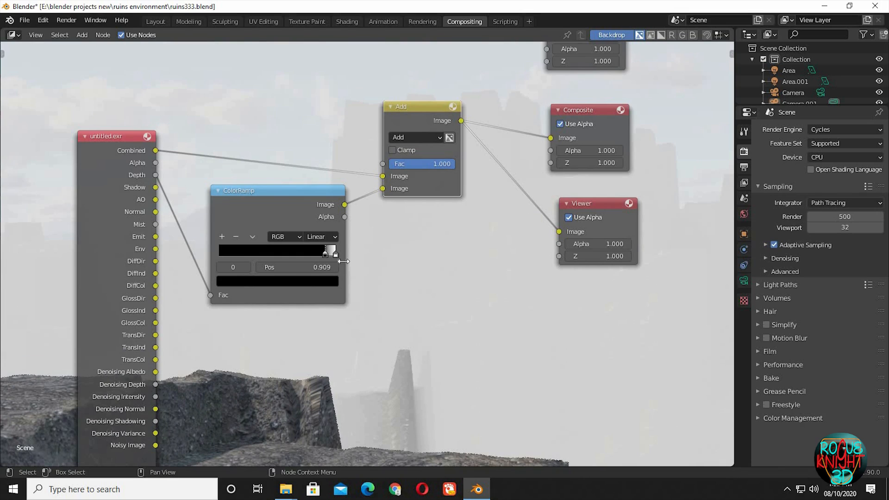
# - Nudge the ColorRamp's black stop to about 0.905 and set the white stop's position to 0.937
pyautogui.moveTo(333, 254)
pyautogui.mouseDown()
pyautogui.moveTo(246, 258)
pyautogui.moveTo(331, 257)
pyautogui.mouseUp()
pyautogui.moveTo(332, 259); pyautogui.dragTo(327, 257)
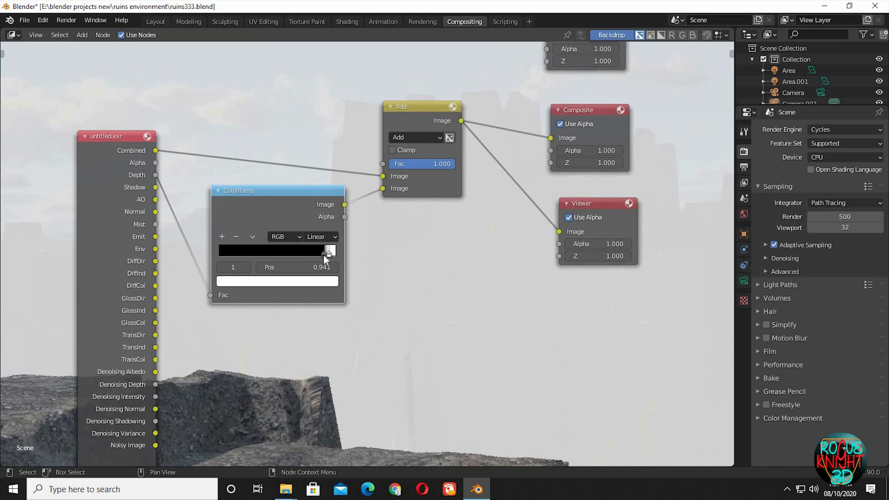
pyautogui.click(324, 255)
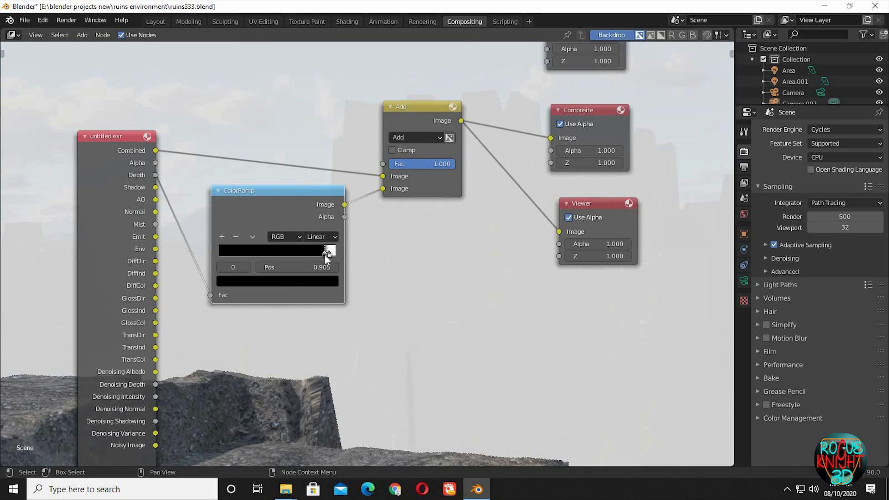
pyautogui.click(330, 255)
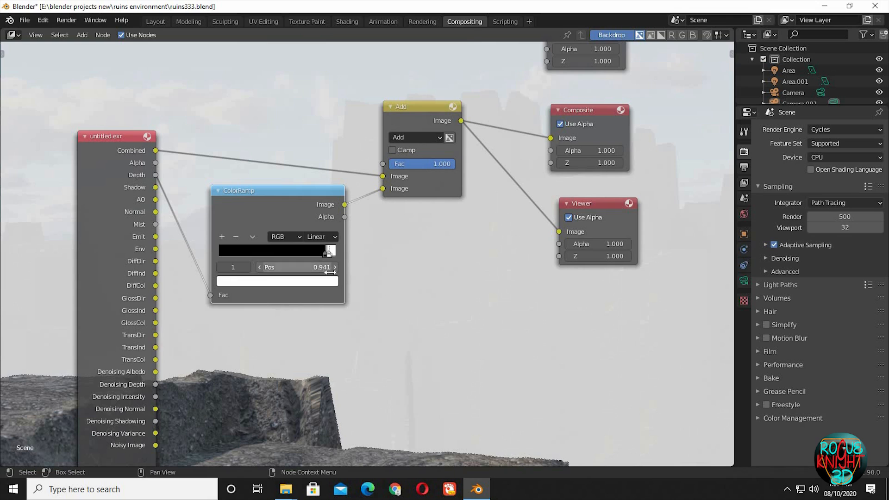
pyautogui.click(329, 267)
pyautogui.write('0.937')
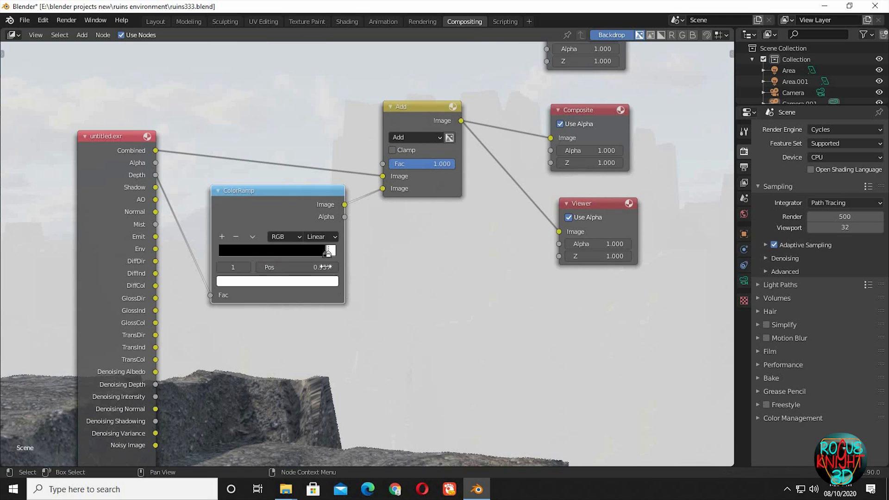
pyautogui.press('Return')
# - Set the Add node's Fac to 0.508
pyautogui.click(434, 164)
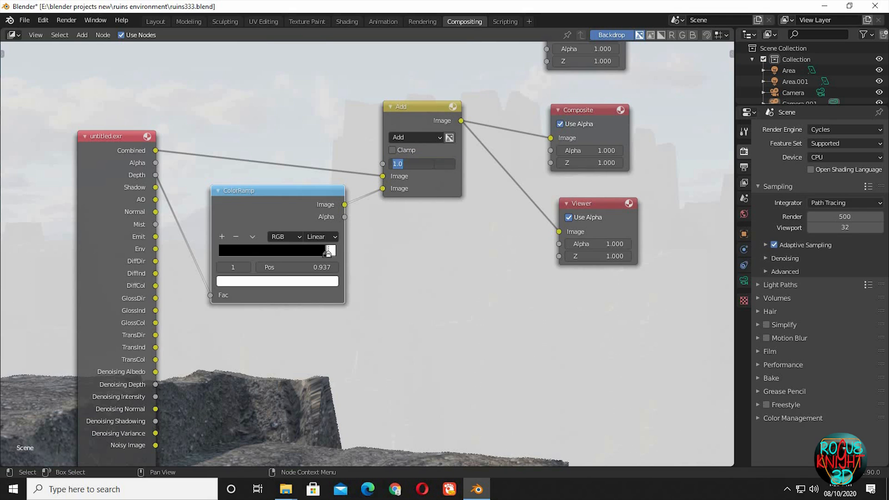
pyautogui.write('0.508')
pyautogui.press('Return')
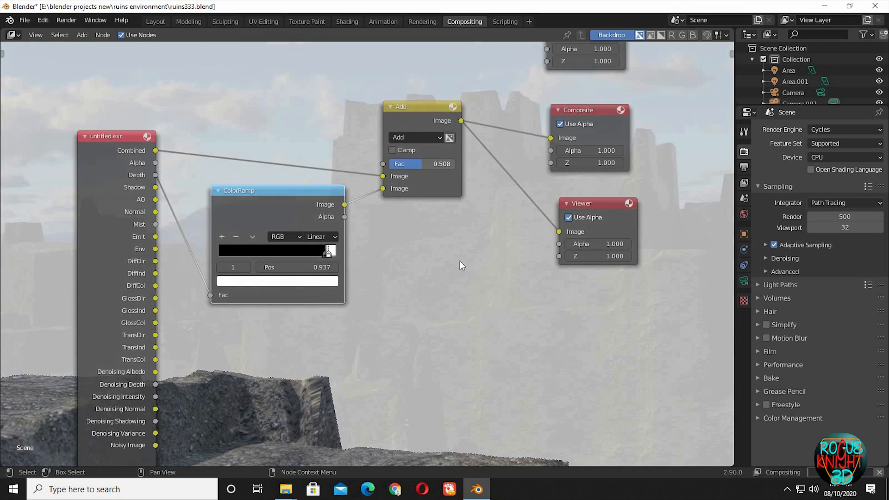
# - Darken the colour of the ColorRamp's white stop to a value of 0.133
pyautogui.scroll(-3, 452, 331)
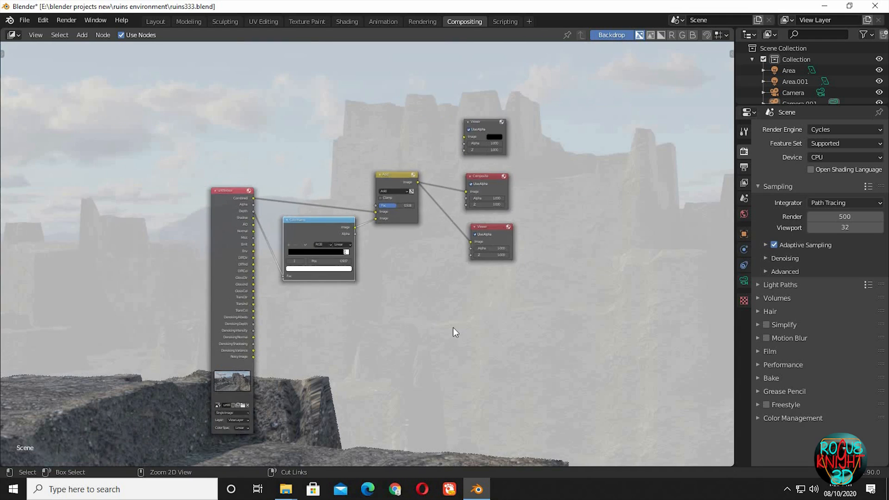
pyautogui.moveTo(524, 373); pyautogui.dragTo(497, 355, button='middle')
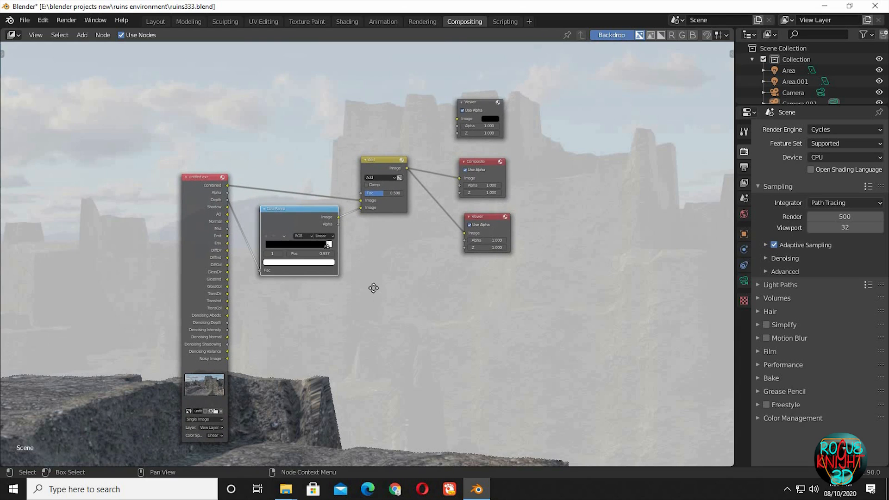
pyautogui.keyDown('ctrl'); pyautogui.moveTo(373, 287); pyautogui.dragTo(291, 274, button='middle'); pyautogui.keyUp('ctrl')
pyautogui.click(291, 274)
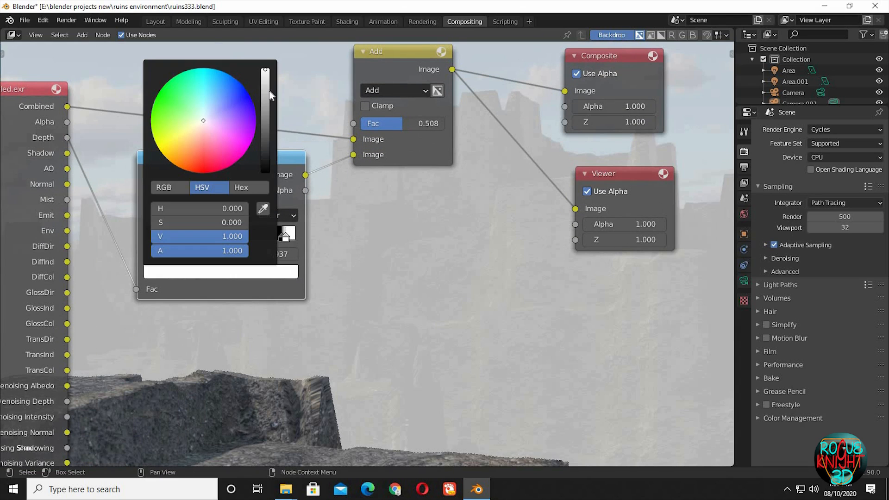
pyautogui.moveTo(266, 70); pyautogui.dragTo(266, 160)
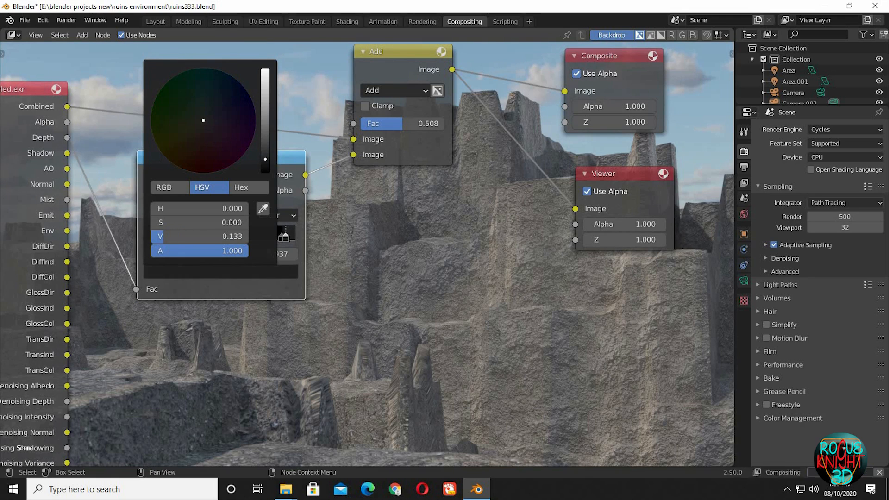
# - Connect the Combined pass to the spare Viewer node and switch between both Viewers to compare the original with the fogged image
pyautogui.scroll(-3, 424, 307)
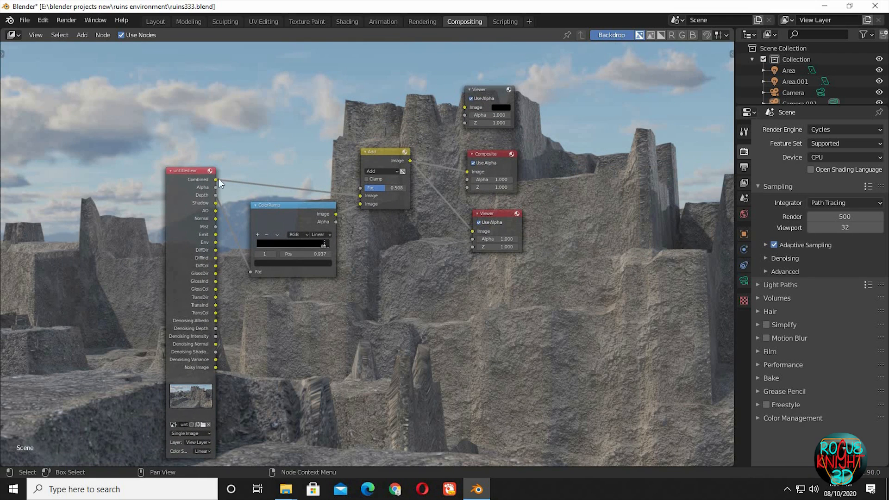
pyautogui.moveTo(216, 180); pyautogui.dragTo(484, 90)
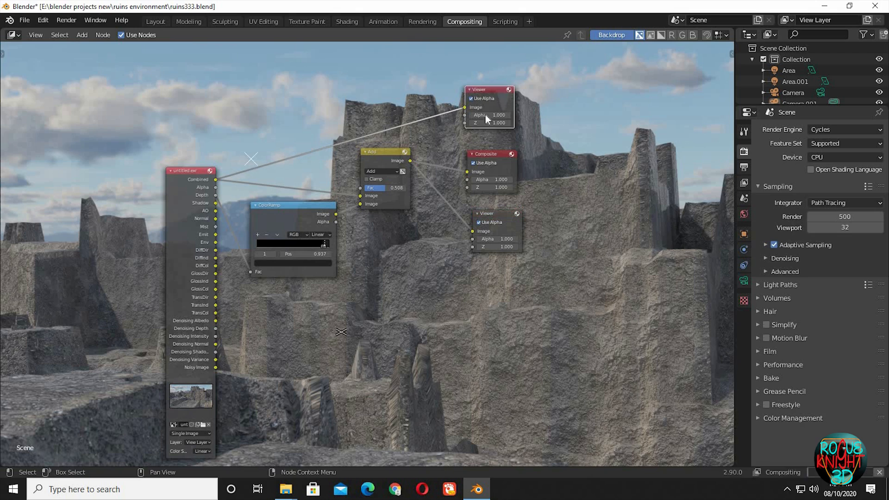
pyautogui.click(495, 214)
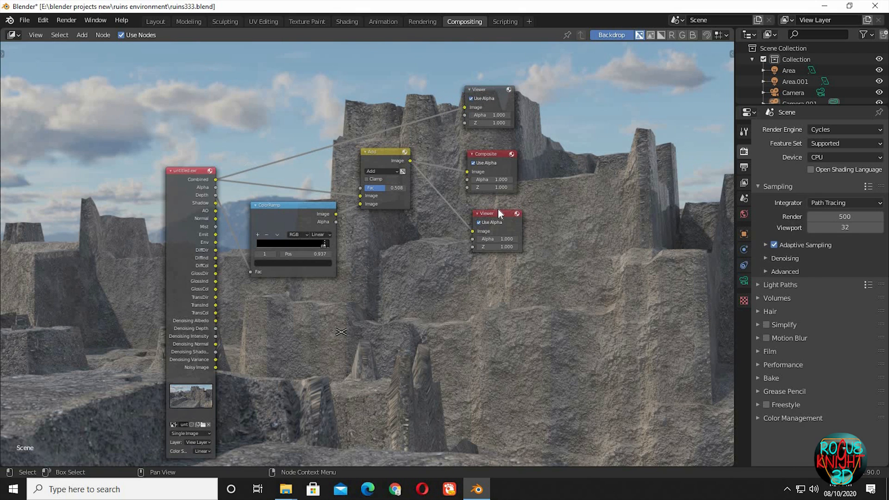
pyautogui.click(491, 91)
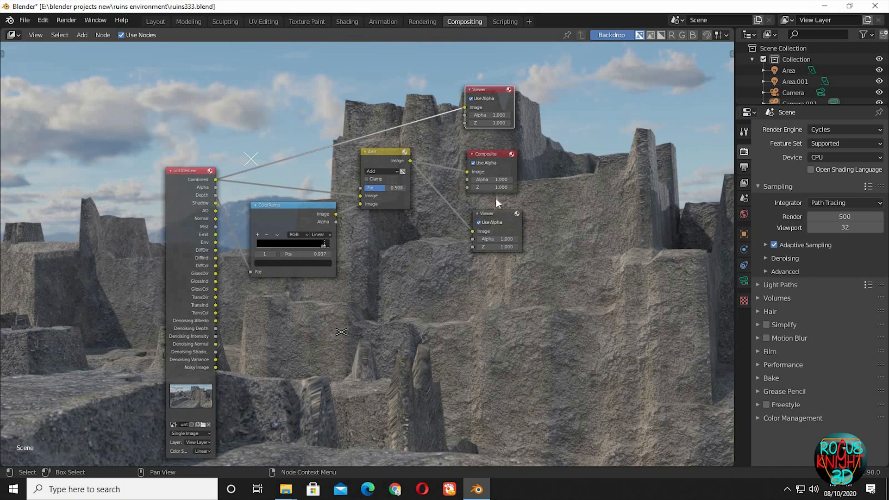
pyautogui.click(496, 213)
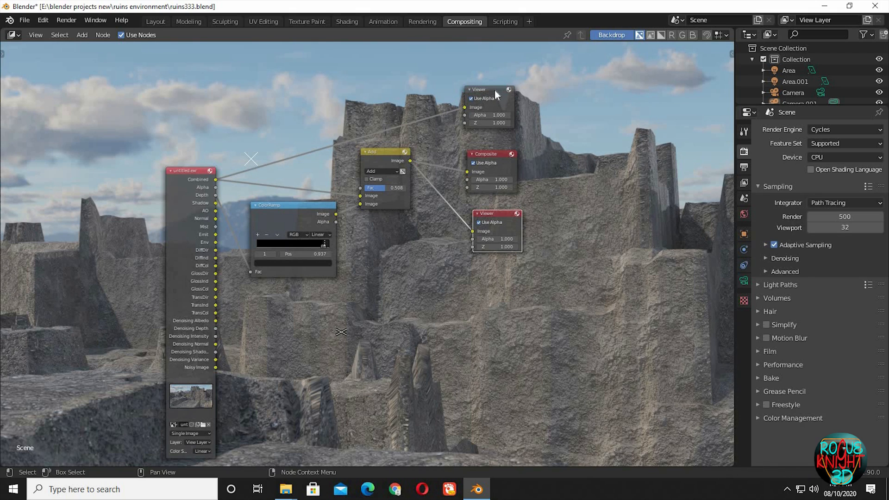
pyautogui.click(495, 93)
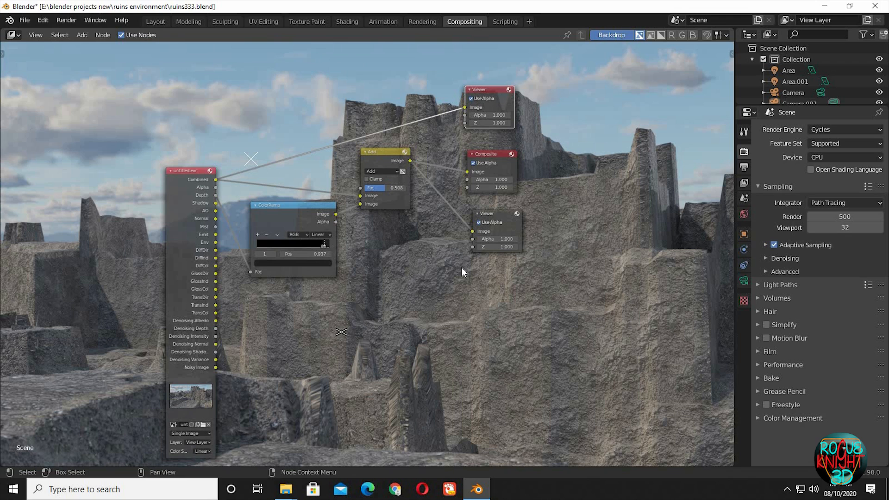
pyautogui.click(502, 212)
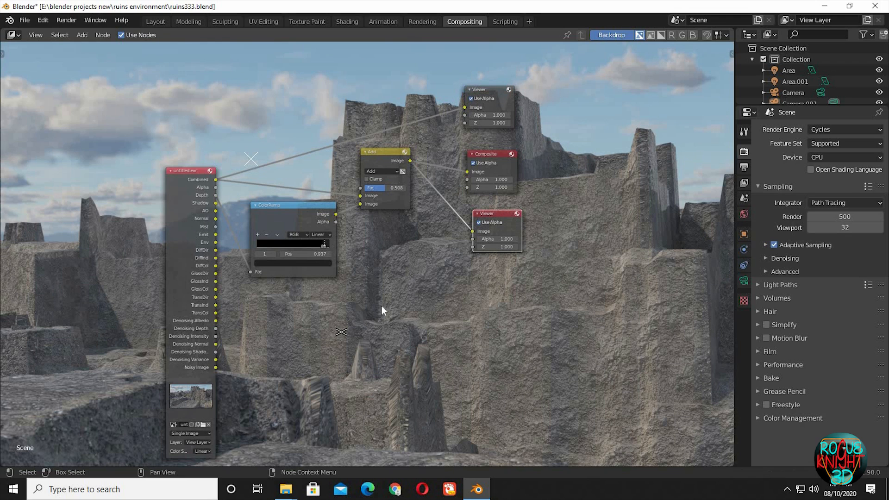
# - Fine-tune the colour value of the ColorRamp's light stop to 0.131
pyautogui.scroll(2, 308, 260)
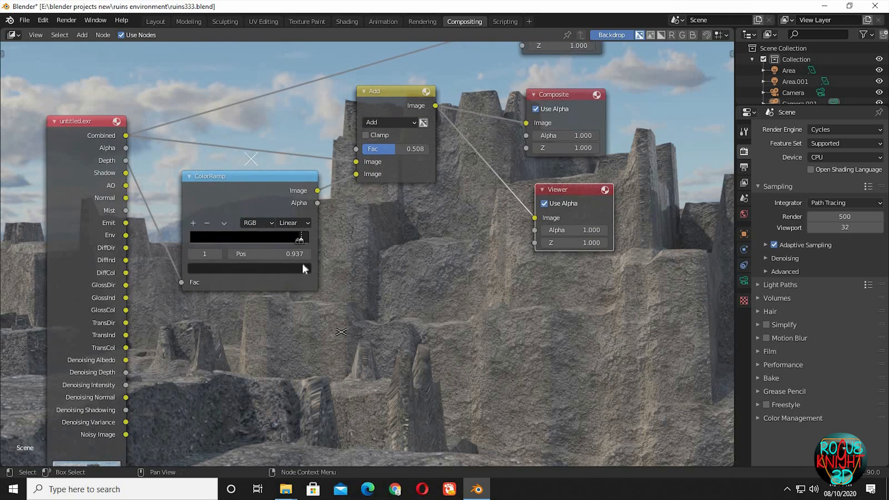
pyautogui.click(291, 237)
pyautogui.moveTo(285, 178); pyautogui.dragTo(285, 178)
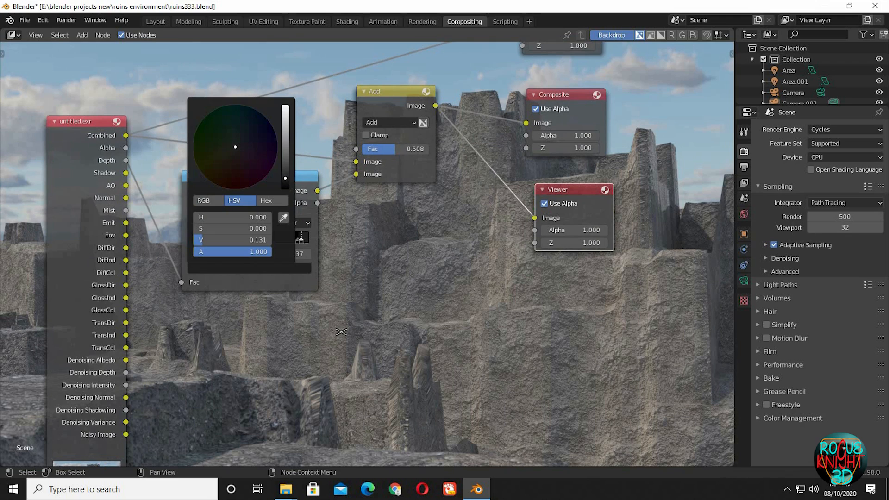
# - Delete the extra Viewer node fed directly by the Combined pass
pyautogui.keyDown('ctrl'); pyautogui.moveTo(408, 245); pyautogui.dragTo(365, 286, button='middle'); pyautogui.keyUp('ctrl')
pyautogui.click(493, 79)
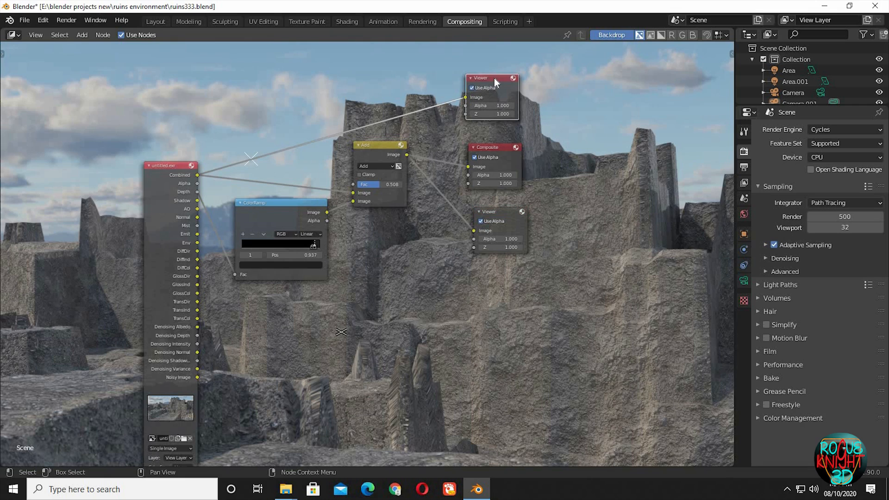
pyautogui.press('x')
# - Rearrange the node tree: ColorRamp above the other nodes, Add beside it, and Composite and Viewer farther along for extra space
pyautogui.moveTo(375, 138); pyautogui.dragTo(376, 128)
pyautogui.moveTo(284, 180); pyautogui.dragTo(280, 77)
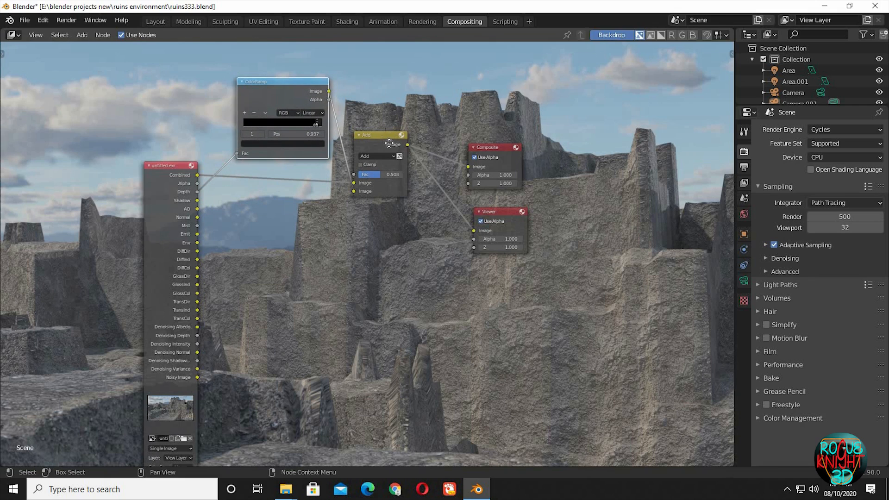
pyautogui.moveTo(385, 138); pyautogui.dragTo(390, 146)
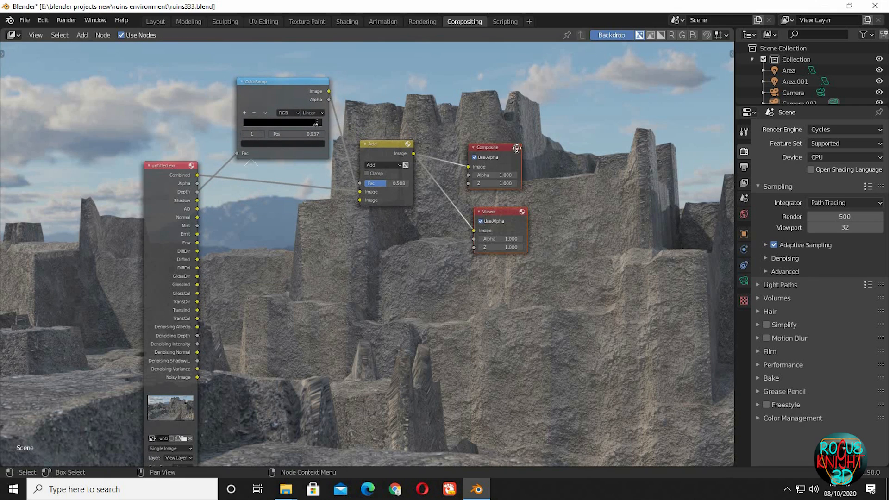
pyautogui.moveTo(502, 151); pyautogui.dragTo(588, 171)
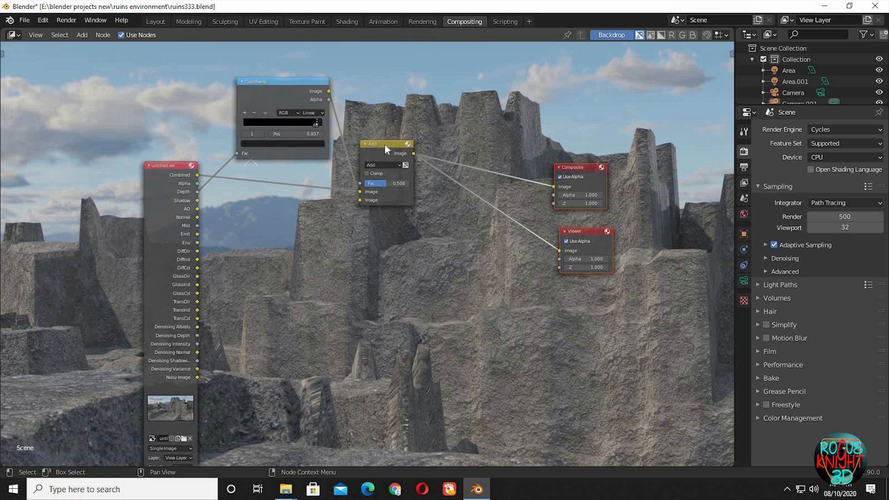
pyautogui.moveTo(396, 159); pyautogui.dragTo(390, 151)
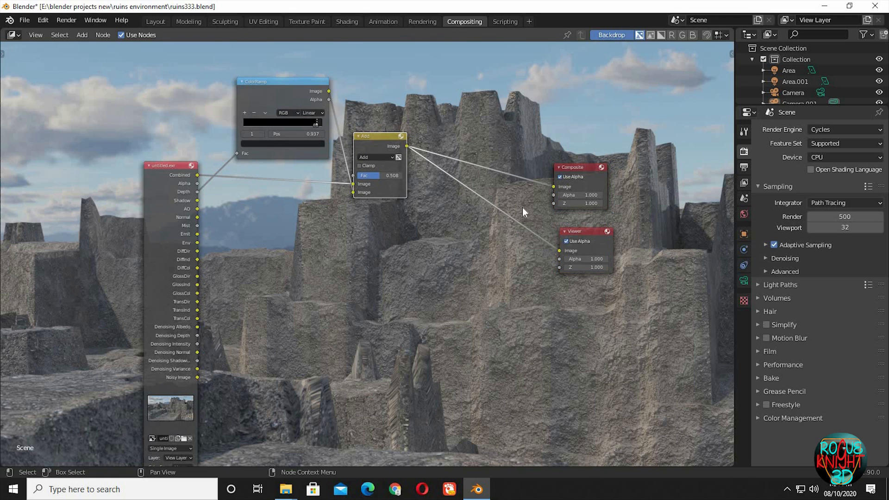
pyautogui.moveTo(579, 168); pyautogui.dragTo(578, 186)
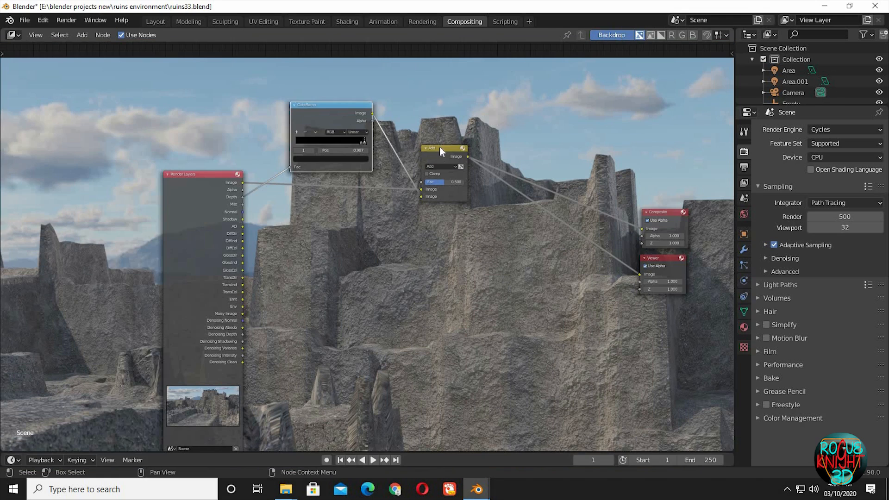
# - Add a Mix node and insert it on the link between the Add node and the Viewer
pyautogui.moveTo(440, 148); pyautogui.dragTo(435, 148)
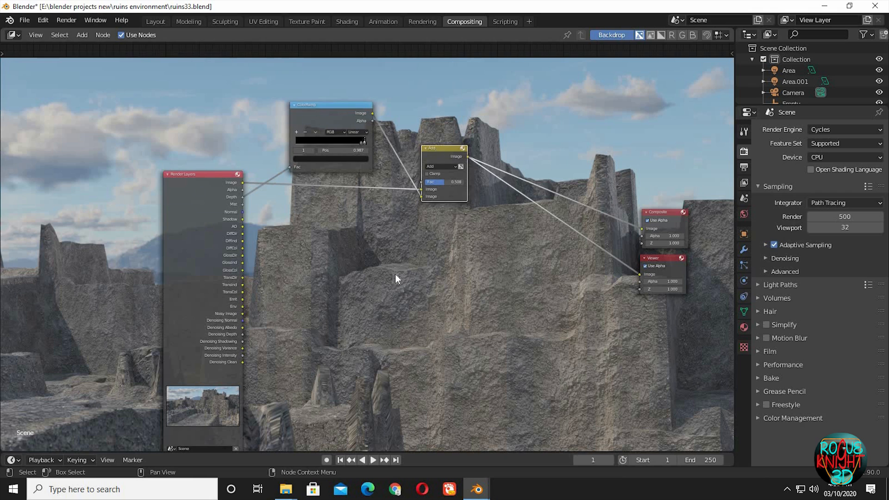
pyautogui.click(396, 274)
pyautogui.hotkey('shift', 'a')
pyautogui.click(396, 275)
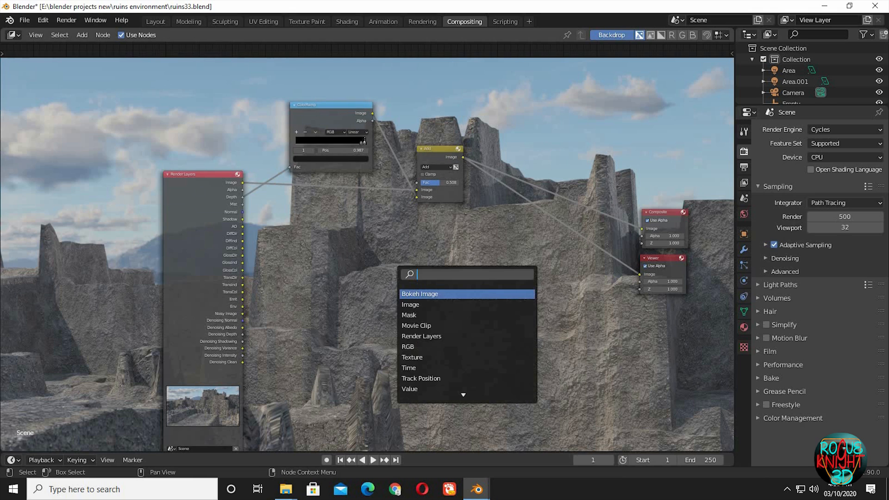
pyautogui.write('mix')
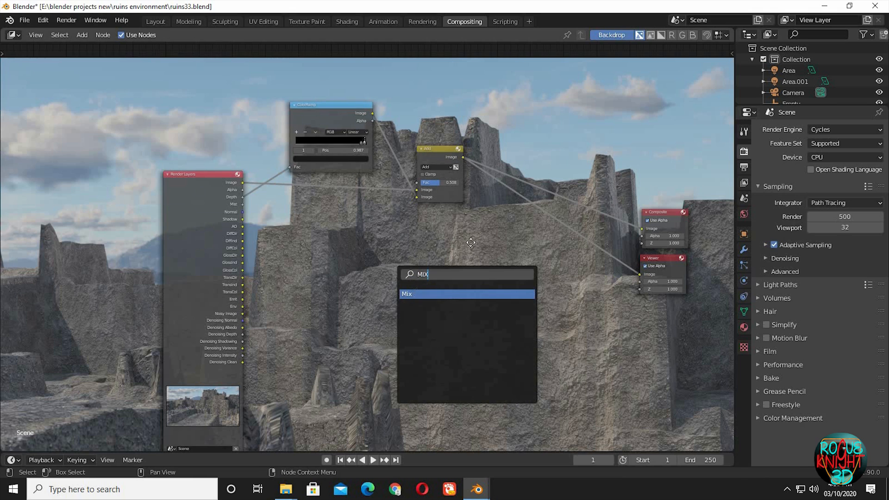
pyautogui.press('Return')
pyautogui.click(523, 211)
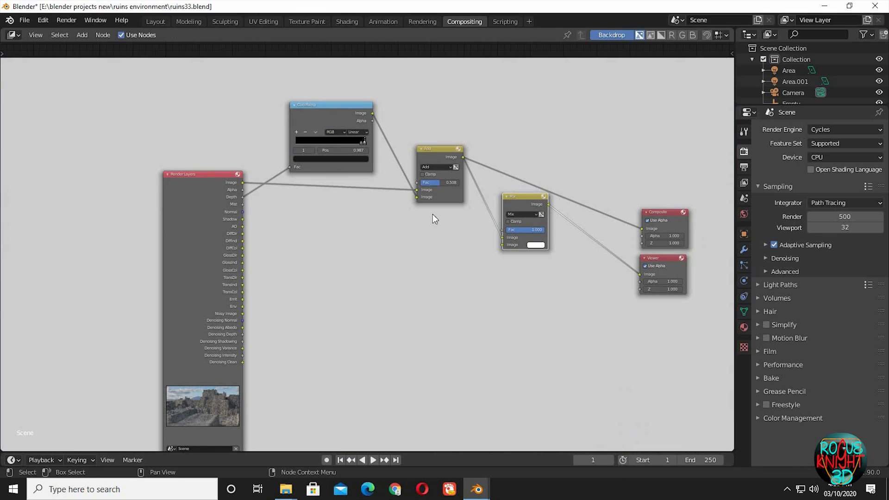
# - Feed the AO pass into the Mix node's second Image input and change its blend mode to Multiply
pyautogui.moveTo(241, 226); pyautogui.dragTo(512, 229)
pyautogui.click(522, 213)
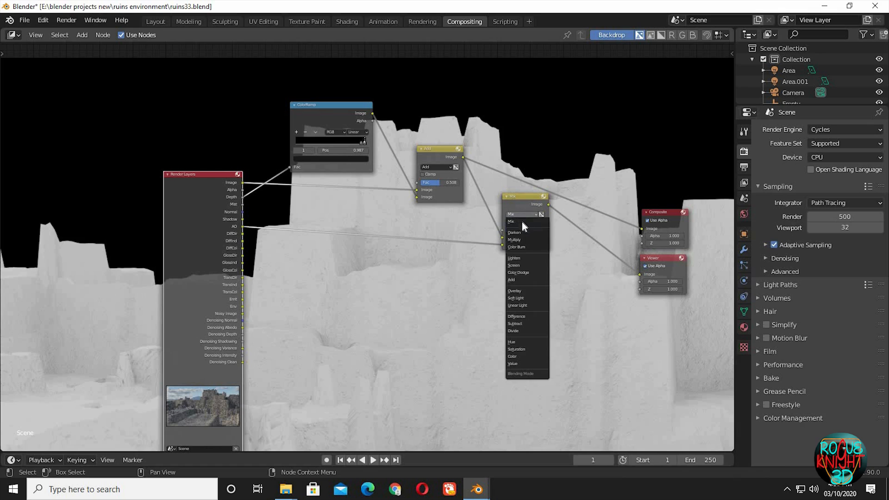
pyautogui.click(520, 239)
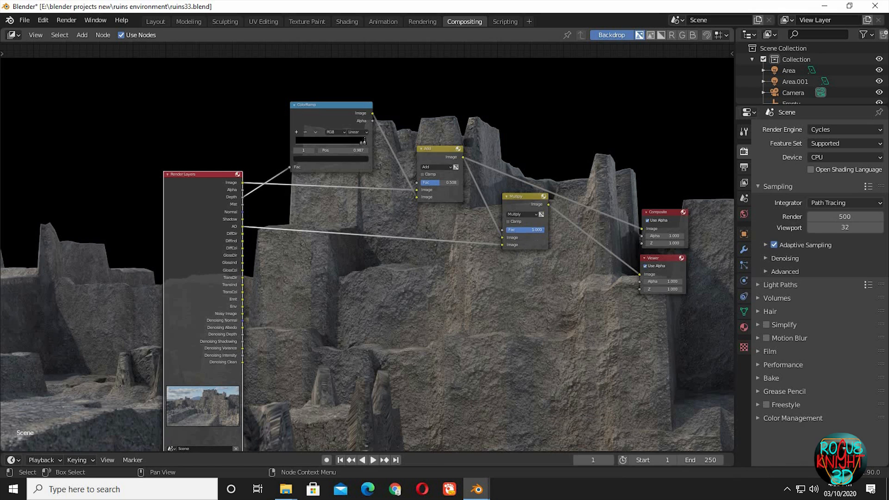
# - Set the Multiply node's Fac to 0.583
pyautogui.click(532, 230)
pyautogui.write('0.583')
pyautogui.press('Return')
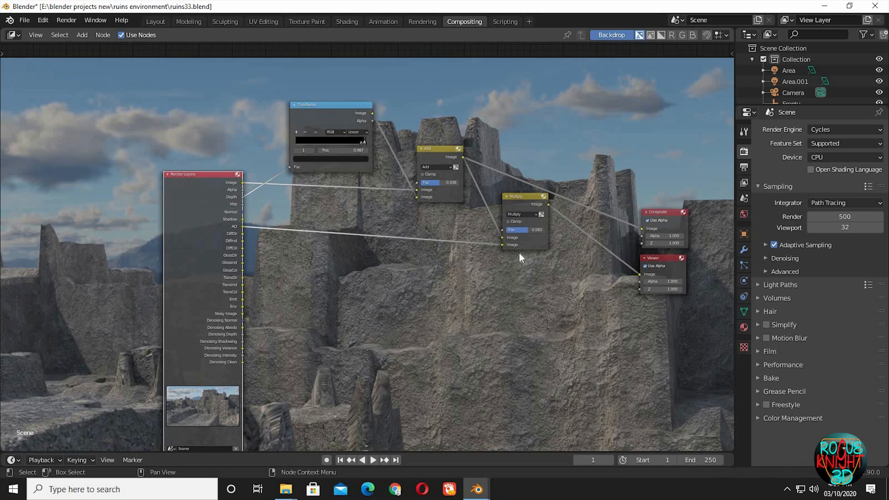
# - Route the Multiply node's output into the Composite node's Image input
pyautogui.click(509, 222)
pyautogui.moveTo(464, 157); pyautogui.dragTo(503, 238)
pyautogui.moveTo(549, 204); pyautogui.dragTo(642, 229)
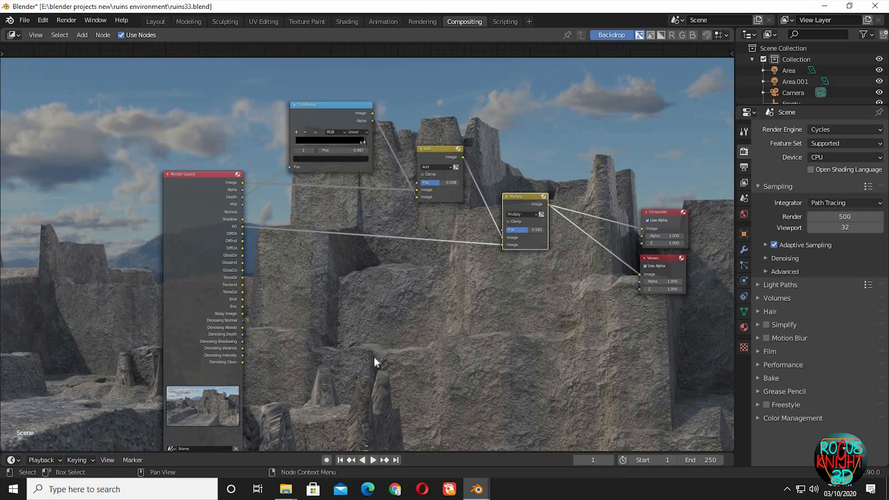
# - Enable Clamp on the Multiply node and reposition the node slightly lower
pyautogui.moveTo(366, 340); pyautogui.dragTo(341, 387, button='middle')
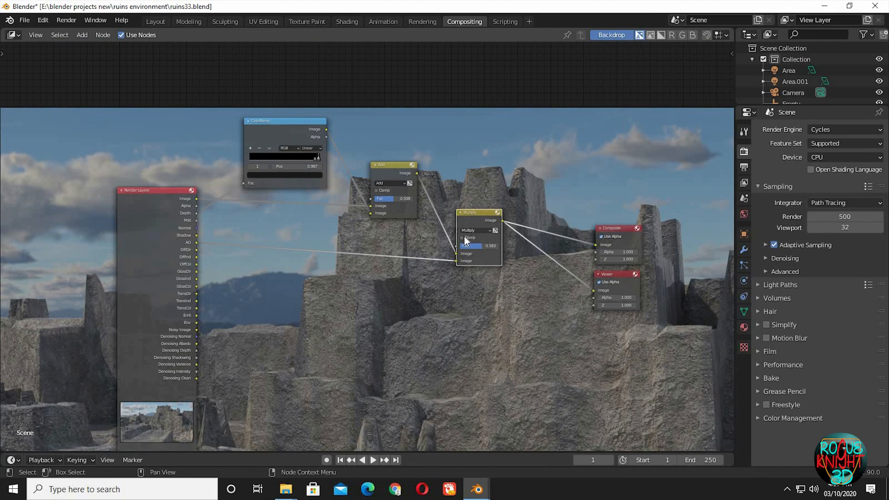
pyautogui.click(462, 237)
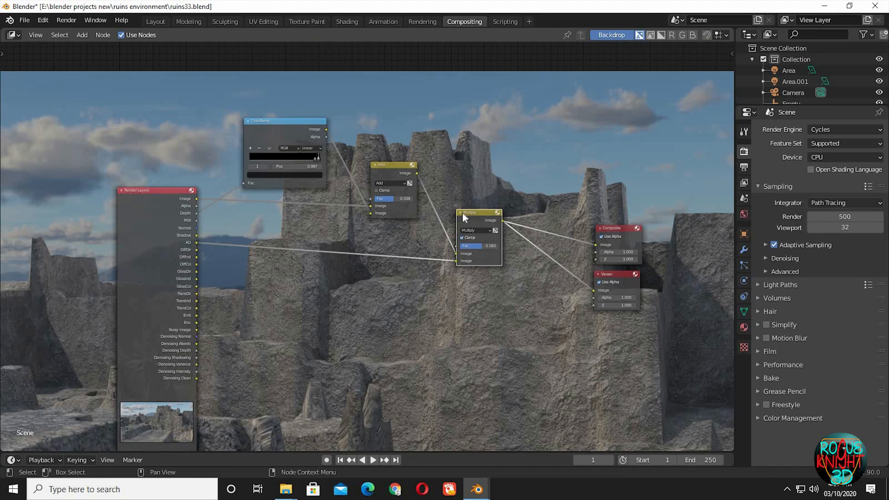
pyautogui.moveTo(472, 231); pyautogui.dragTo(458, 256)
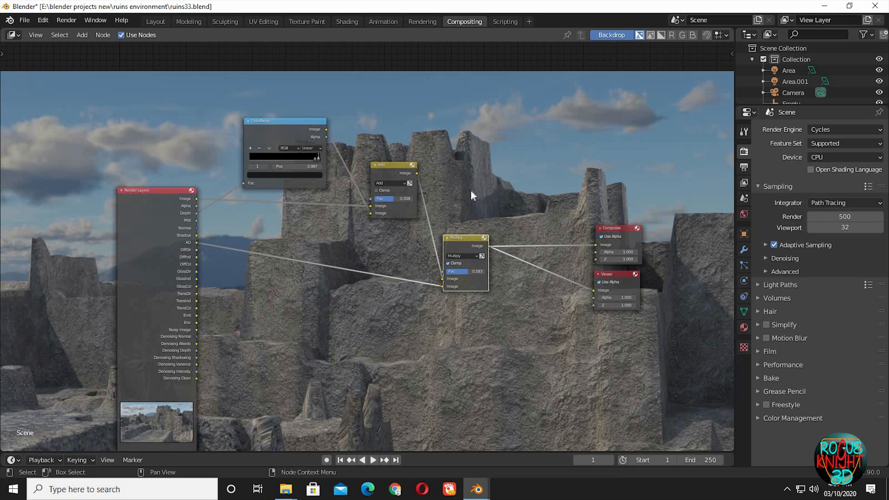
# - Feed the Viewer from the Add node and then from the Multiply node again to compare the image without and with AO
pyautogui.moveTo(417, 173); pyautogui.dragTo(594, 290)
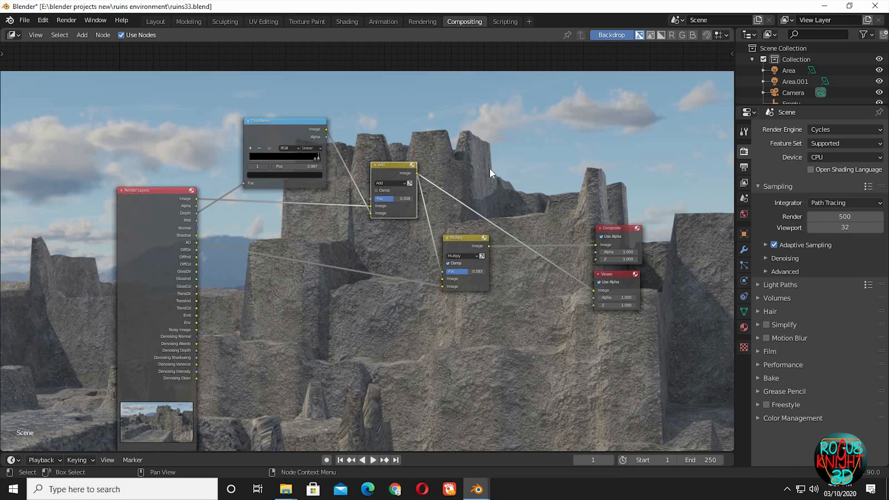
pyautogui.click(459, 187)
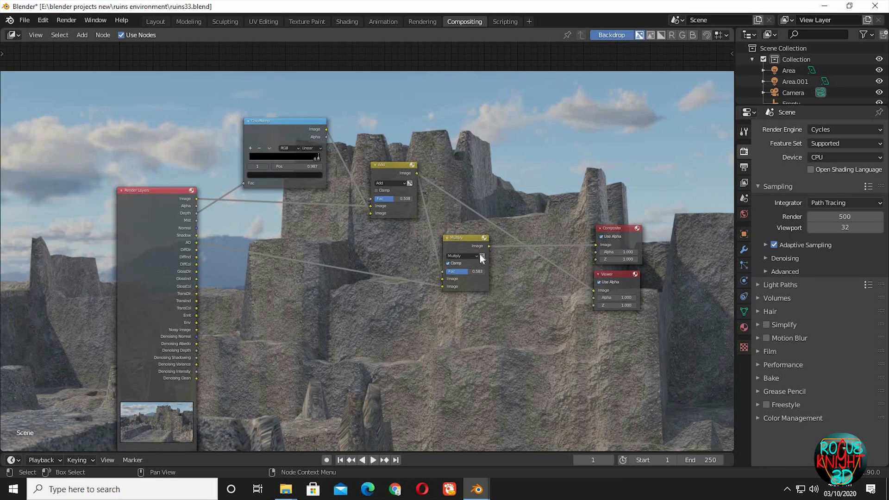
pyautogui.moveTo(488, 246); pyautogui.dragTo(593, 292)
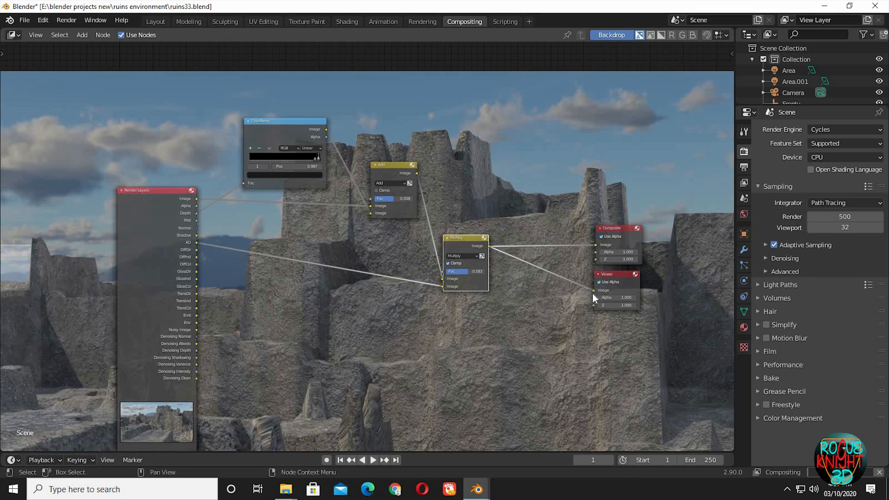
# - Raise the Multiply node beside the Add node and move the Composite and Viewer nodes farther away to make room
pyautogui.moveTo(498, 317); pyautogui.dragTo(450, 284, button='middle')
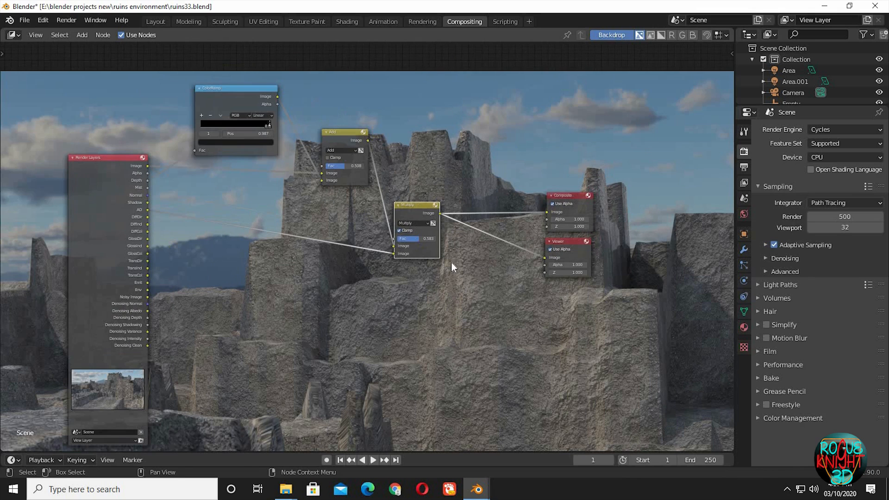
pyautogui.moveTo(418, 210); pyautogui.dragTo(420, 169)
pyautogui.moveTo(602, 187); pyautogui.dragTo(542, 291)
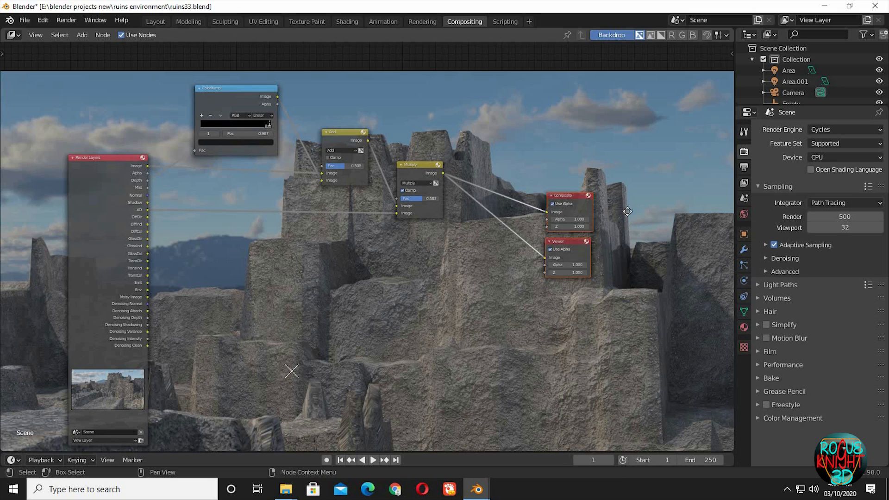
pyautogui.press('g')
pyautogui.click(412, 291)
# - Add a Mix node and insert it on the link between the Multiply and Viewer nodes
pyautogui.hotkey('shift', 'a')
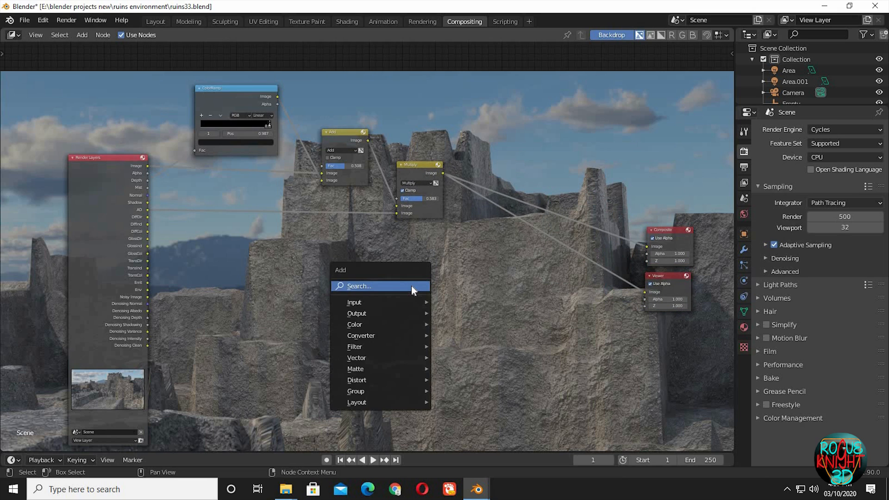
pyautogui.click(412, 286)
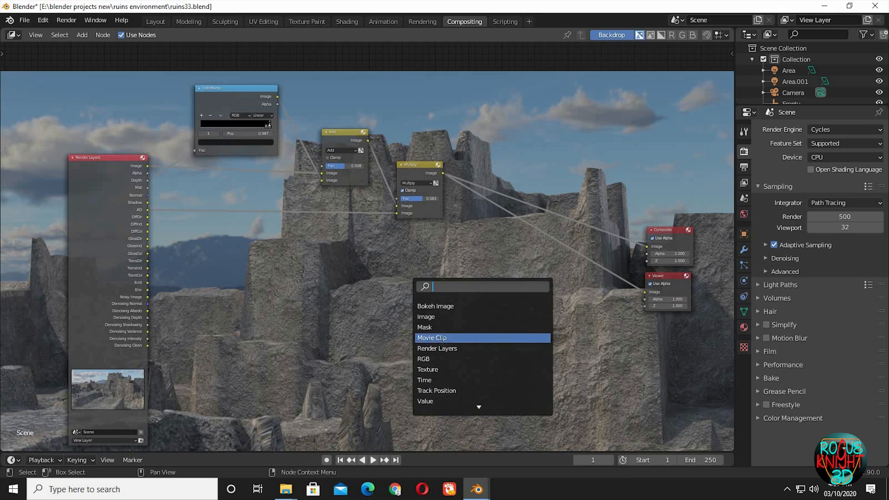
pyautogui.write('mix')
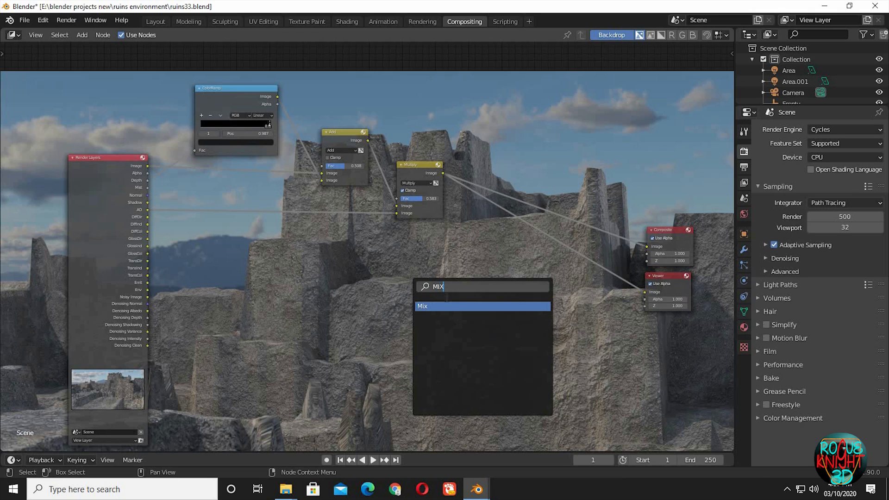
pyautogui.press('Return')
pyautogui.click(497, 198)
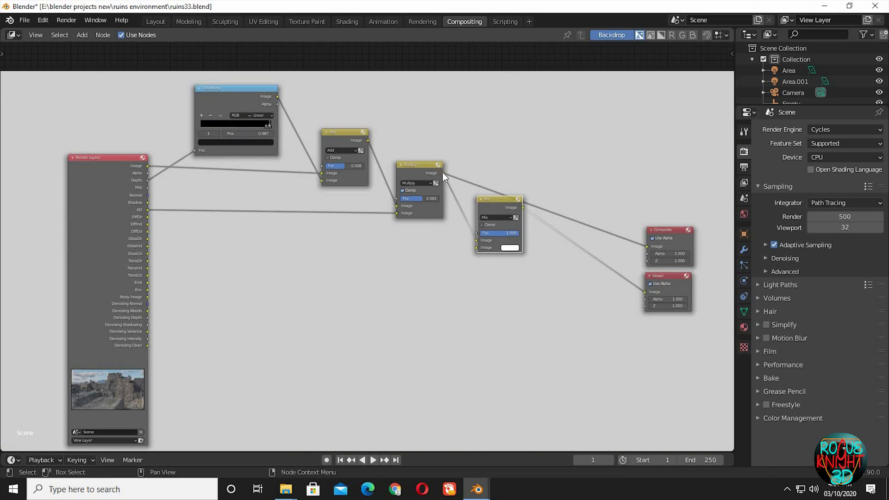
# - Set the Mix node's second Image colour to black and feed the Composite node from the Mix output instead of Multiply
pyautogui.moveTo(647, 246); pyautogui.dragTo(496, 218)
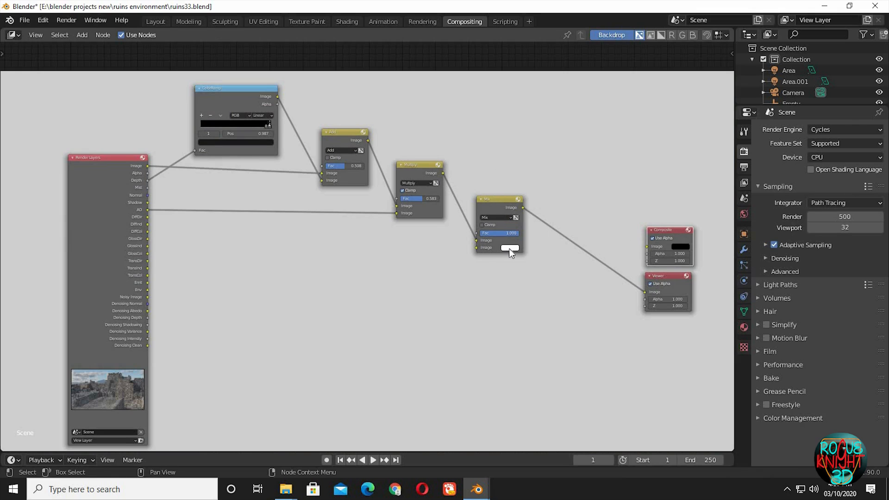
pyautogui.click(510, 248)
pyautogui.moveTo(559, 155); pyautogui.dragTo(647, 248)
pyautogui.click(524, 209)
# - Change the Mix node's blending mode to Overlay and set its Fac to 0.450
pyautogui.click(495, 218)
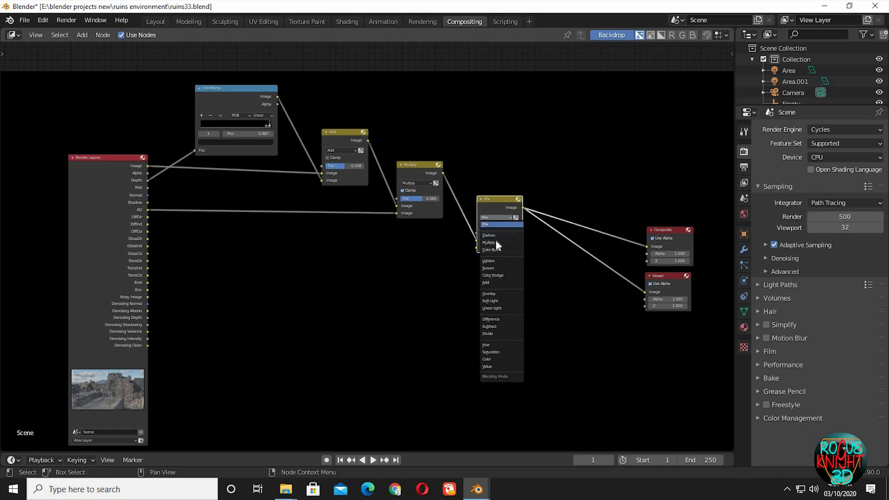
pyautogui.click(494, 294)
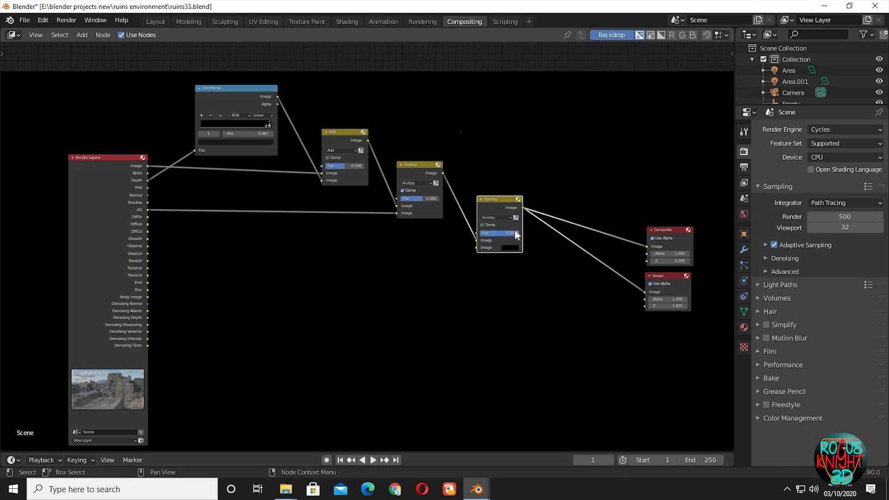
pyautogui.click(510, 233)
pyautogui.write('0.450')
pyautogui.press('Return')
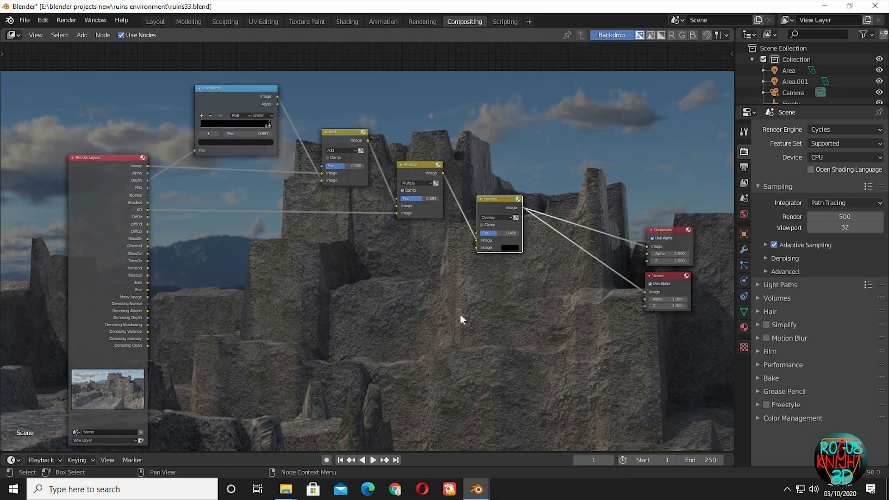
# - Test the Overlay node's Fac at 0.767 and 0.417 against the backdrop, and set it back to 0.45
pyautogui.keyDown('alt'); pyautogui.moveTo(460, 313); pyautogui.dragTo(438, 347, button='middle'); pyautogui.keyUp('alt')
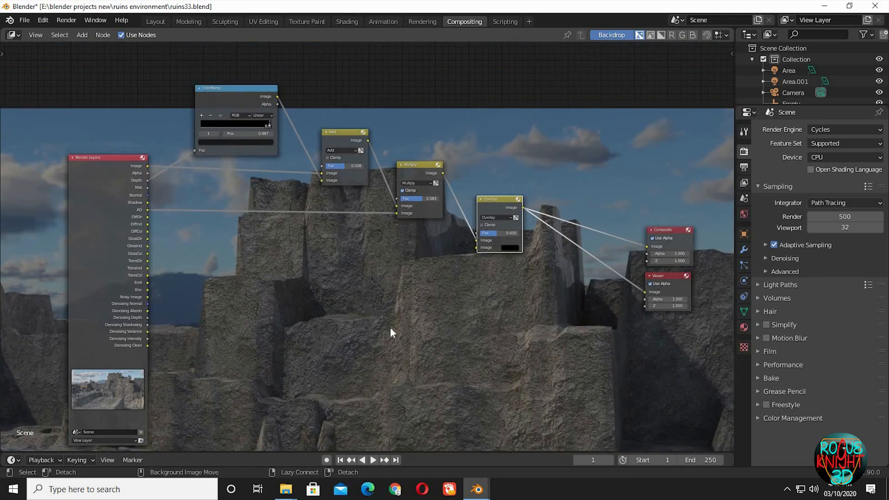
pyautogui.keyDown('alt'); pyautogui.moveTo(390, 326); pyautogui.dragTo(356, 322, button='middle'); pyautogui.keyUp('alt')
pyautogui.moveTo(498, 233)
pyautogui.mouseDown()
pyautogui.moveTo(481, 233)
pyautogui.moveTo(510, 233)
pyautogui.mouseUp()
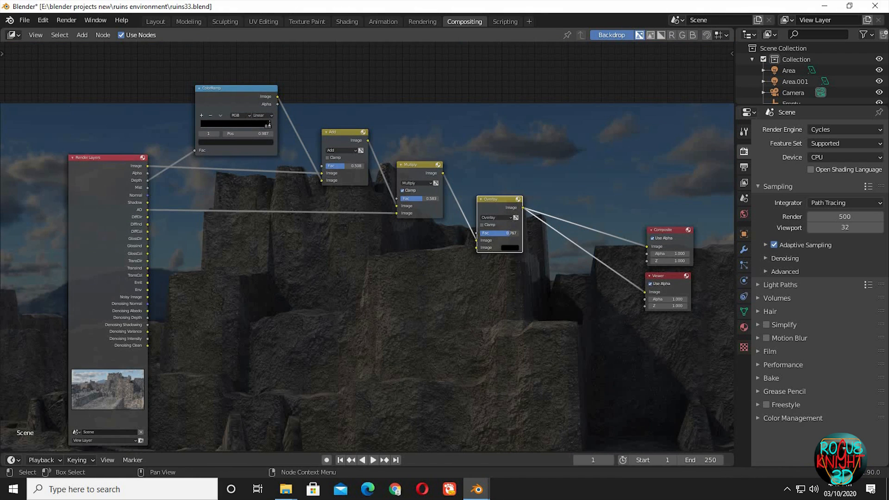
pyautogui.keyDown('alt'); pyautogui.moveTo(406, 377); pyautogui.dragTo(390, 319, button='middle'); pyautogui.keyUp('alt')
pyautogui.keyDown('alt'); pyautogui.moveTo(370, 366); pyautogui.dragTo(425, 305, button='middle'); pyautogui.keyUp('alt')
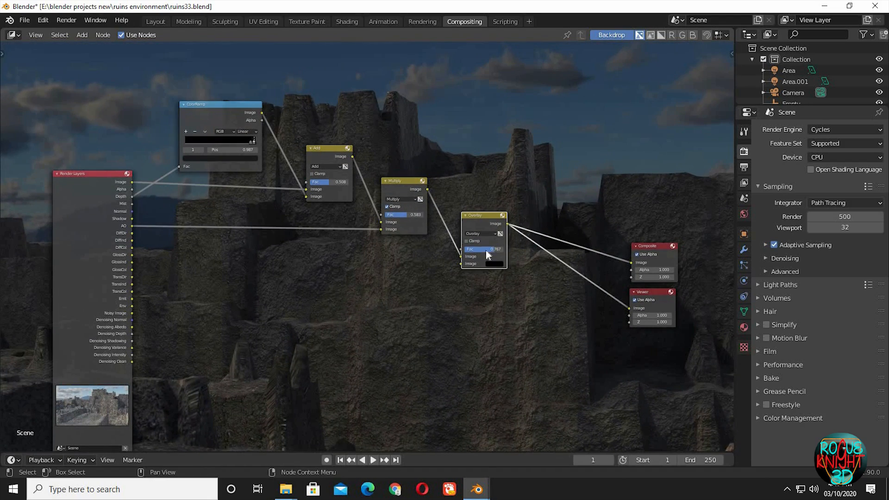
pyautogui.moveTo(489, 250); pyautogui.dragTo(476, 250)
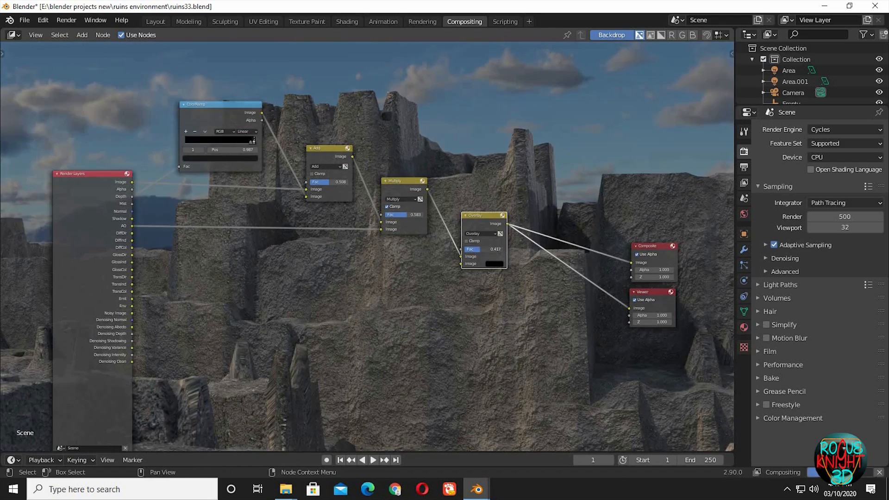
pyautogui.click(488, 249)
pyautogui.write('0.45')
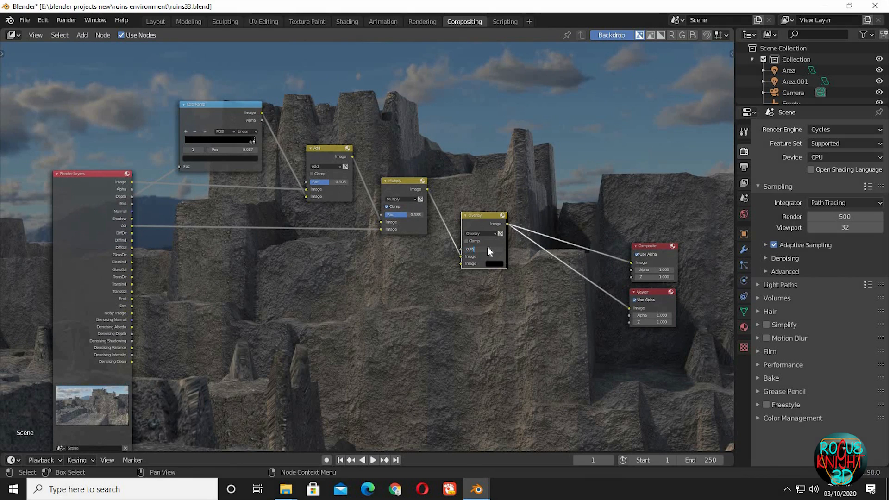
pyautogui.press('Return')
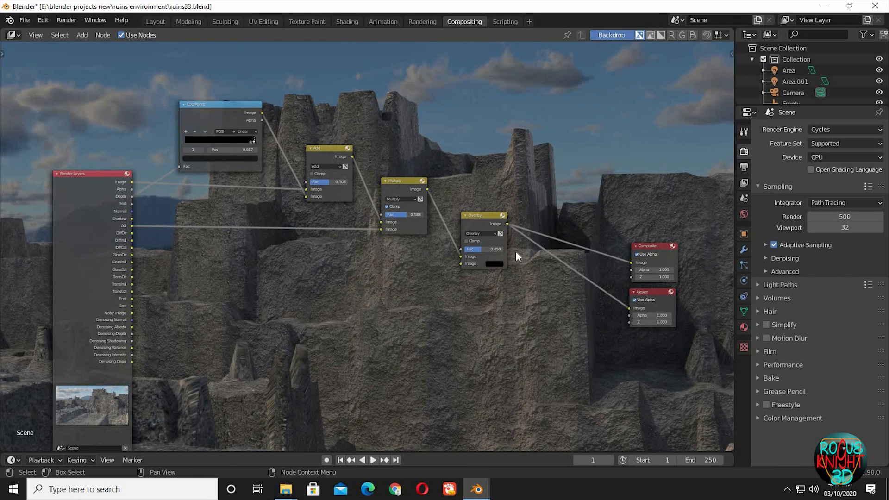
# - Insert a Hue Saturation Value node after the Overlay node and connect its output to the Composite node as well
pyautogui.moveTo(504, 273); pyautogui.dragTo(400, 229, button='middle')
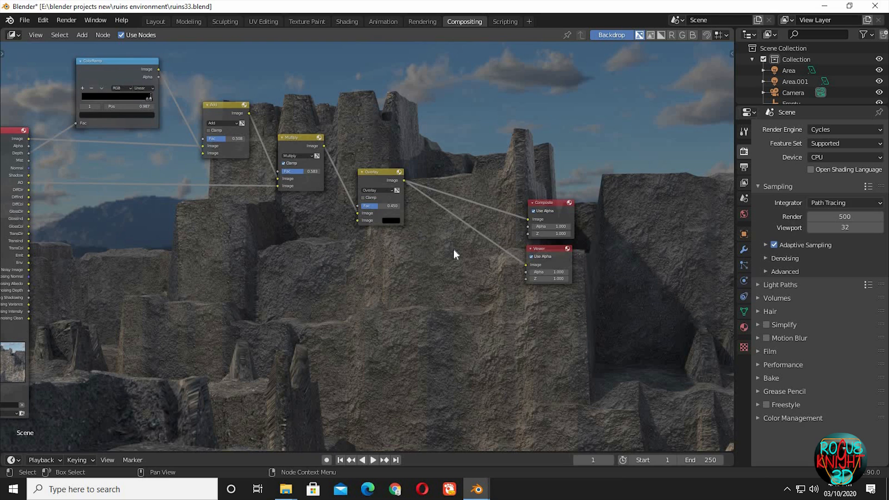
pyautogui.moveTo(403, 270)
pyautogui.mouseDown(button='middle')
pyautogui.moveTo(421, 270)
pyautogui.moveTo(409, 270)
pyautogui.mouseUp(button='middle')
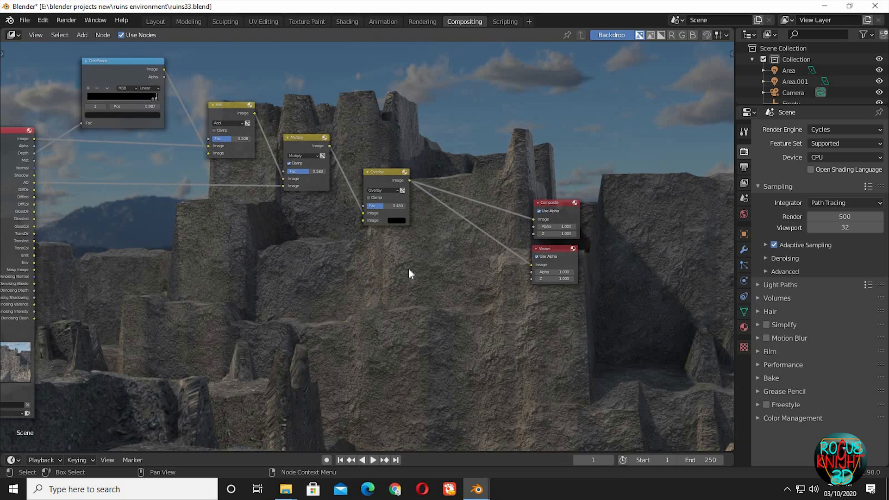
pyautogui.hotkey('shift', 'a')
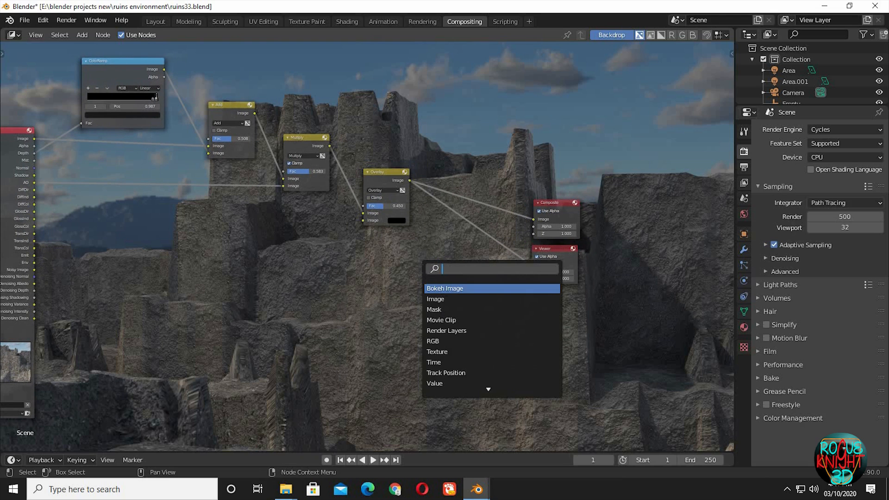
pyautogui.write('HUE')
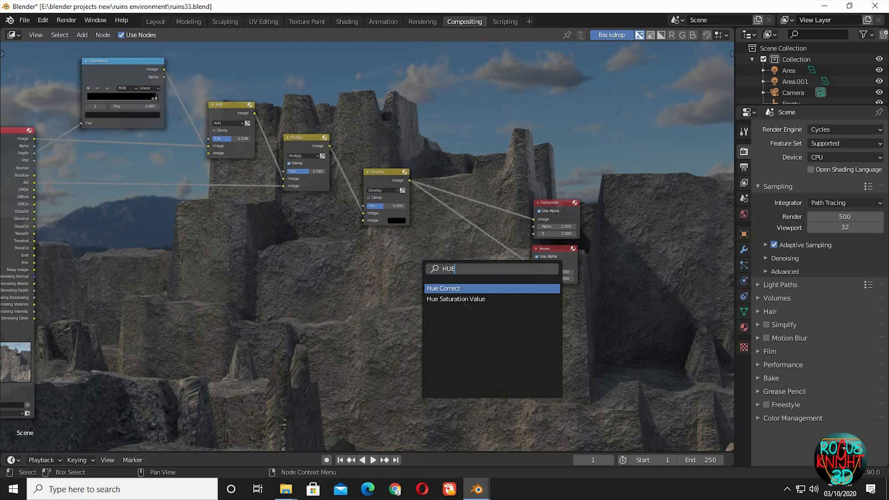
pyautogui.click(465, 299)
pyautogui.click(452, 216)
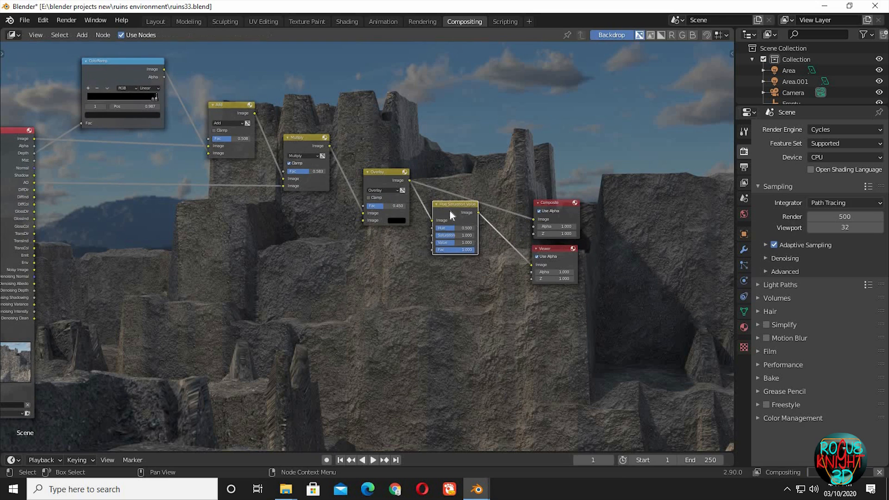
pyautogui.moveTo(410, 181); pyautogui.dragTo(533, 219)
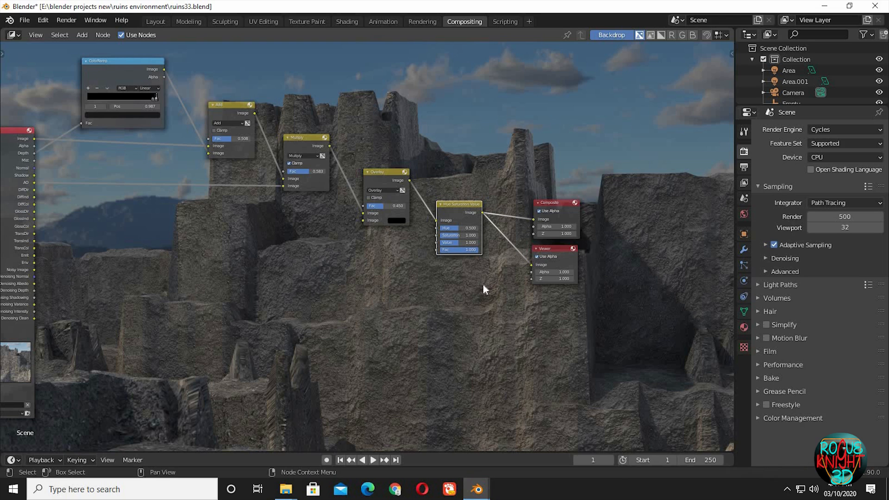
# - Set the Hue Saturation Value node's Saturation to 1.1 and its Value to 0.9
pyautogui.scroll(3, 488, 199)
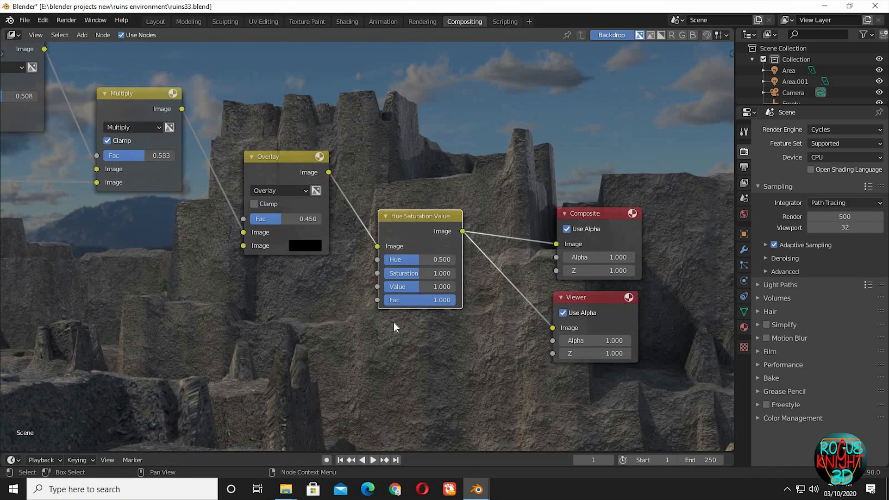
pyautogui.click(438, 274)
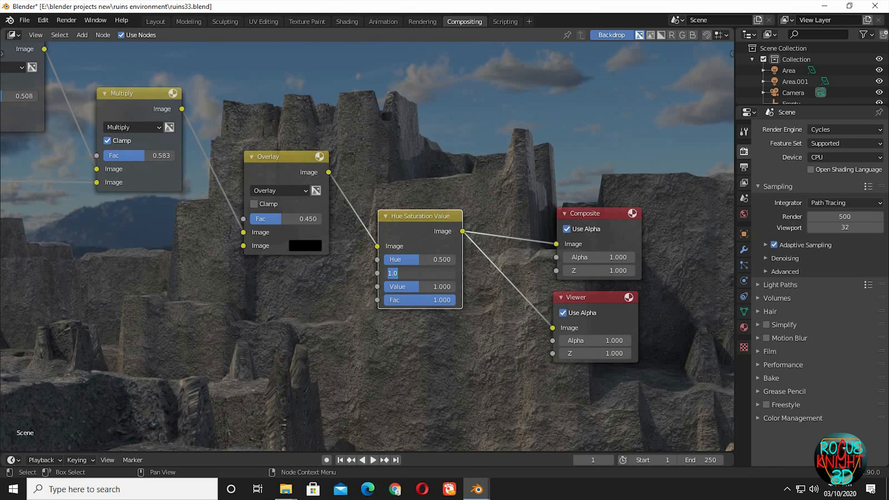
pyautogui.write('1')
pyautogui.press('Return')
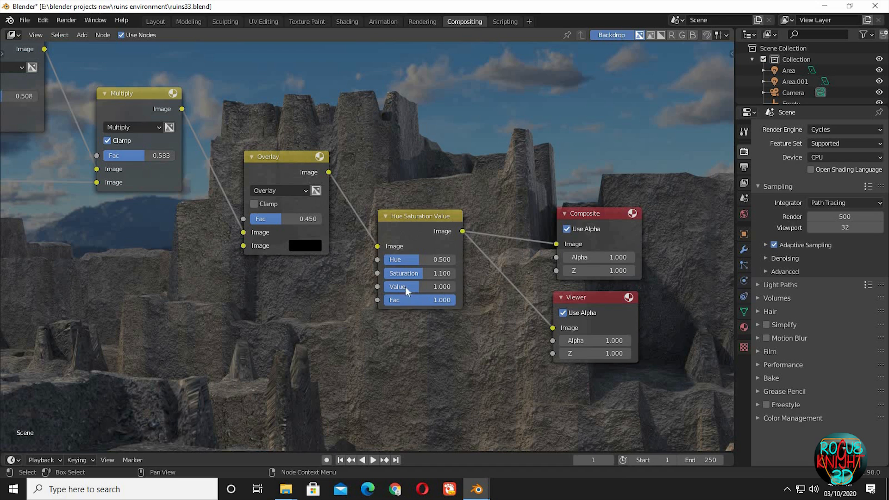
pyautogui.click(438, 287)
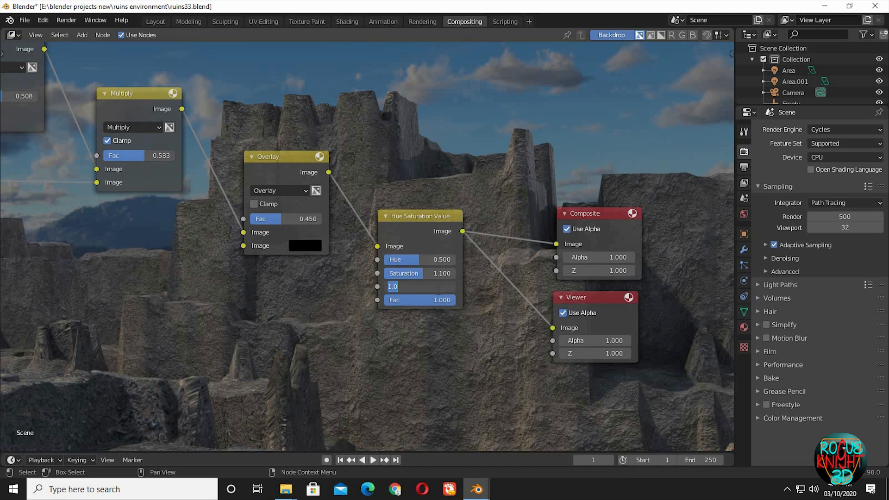
pyautogui.write('.9')
pyautogui.press('Return')
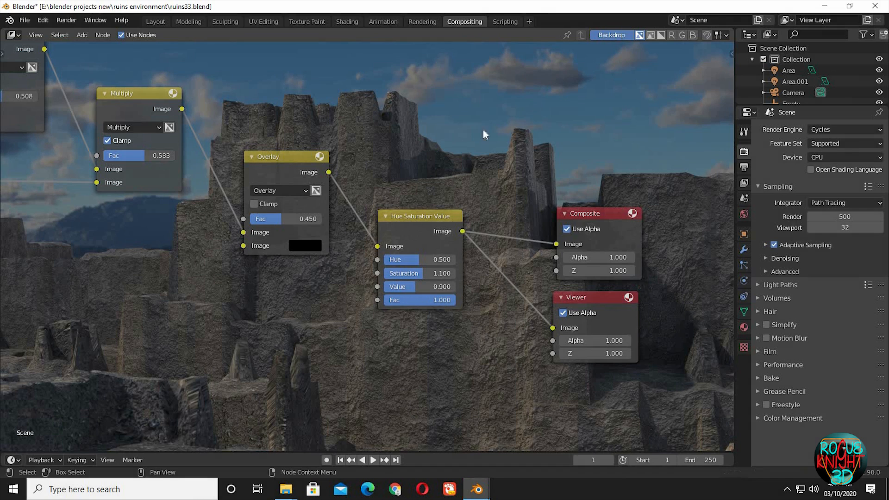
# - Try the Hue Saturation Value node's Value at 0.917 and return it to 0.9
pyautogui.moveTo(435, 287)
pyautogui.mouseDown()
pyautogui.moveTo(409, 287)
pyautogui.moveTo(427, 287)
pyautogui.mouseUp()
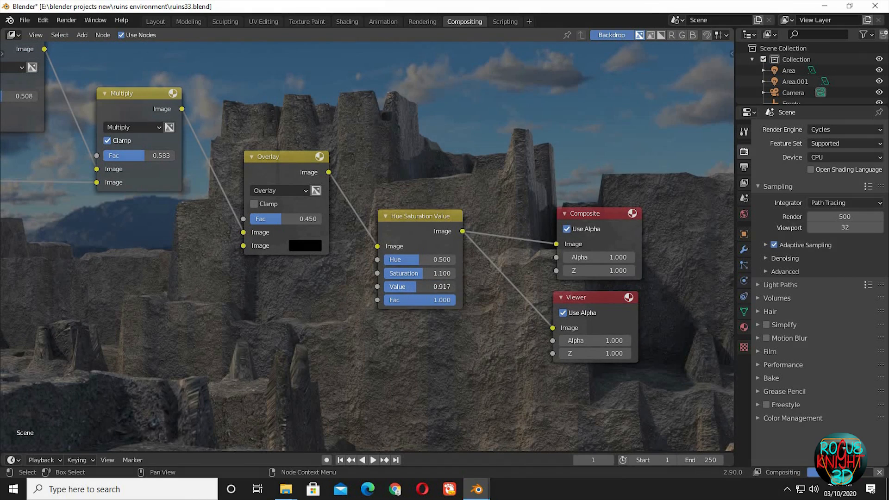
pyautogui.click(427, 287)
pyautogui.write('.9')
pyautogui.press('Return')
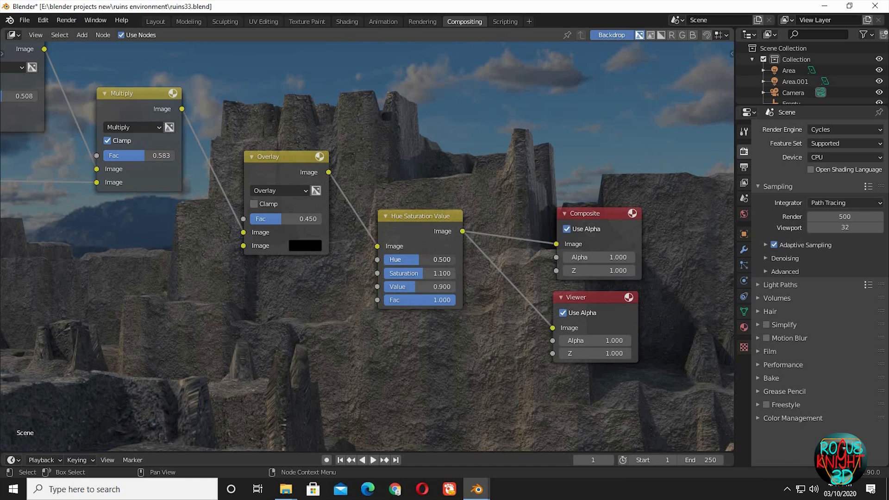
# - Try the Hue Saturation Value node's Hue at 0.900 and 0.692
pyautogui.moveTo(419, 260); pyautogui.dragTo(448, 260)
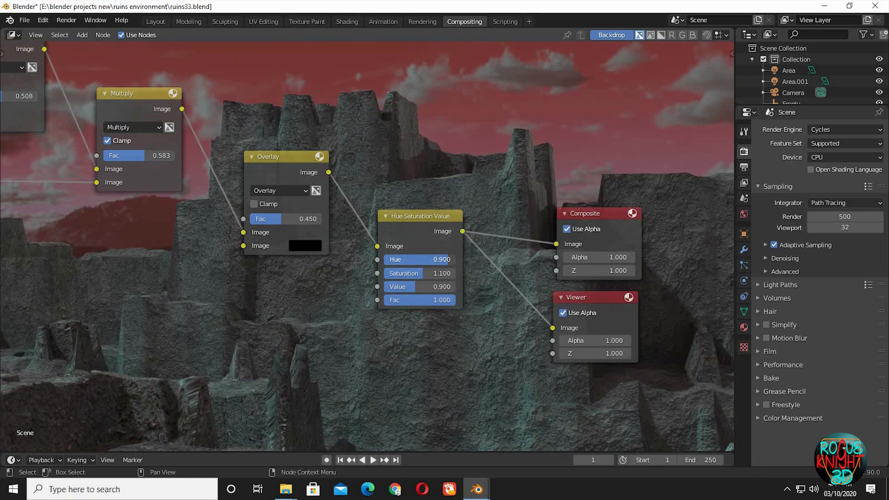
pyautogui.keyDown('alt'); pyautogui.moveTo(520, 407); pyautogui.dragTo(524, 290, button='middle'); pyautogui.keyUp('alt')
pyautogui.moveTo(449, 260); pyautogui.dragTo(435, 260)
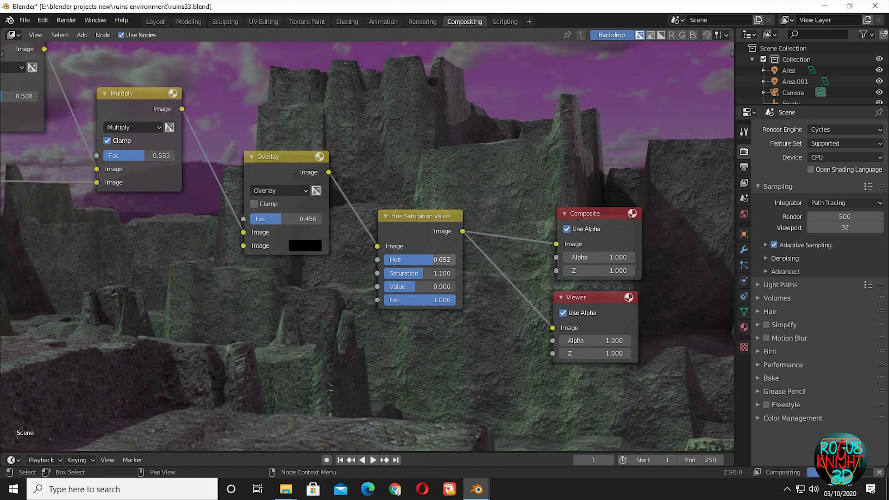
# - Set the Hue Saturation Value node's Hue to 0.55
pyautogui.click(434, 260)
pyautogui.write('0.55')
pyautogui.press('Return')
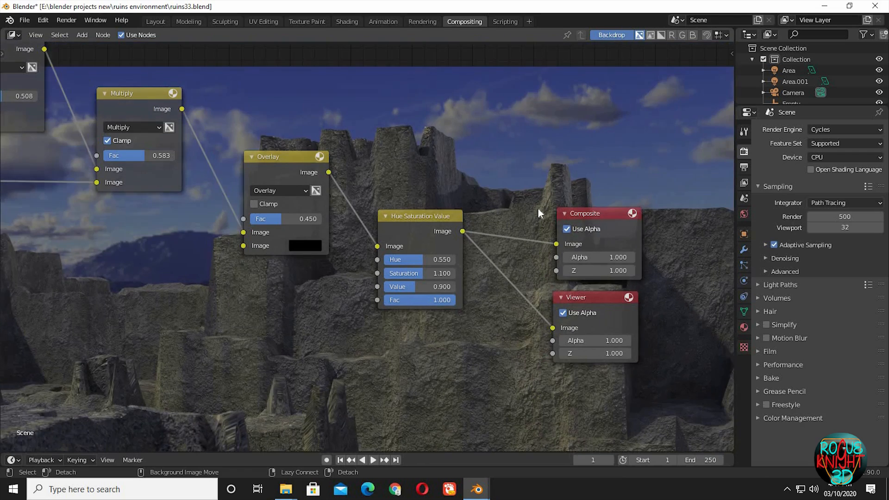
# - Compare the image with the Hue at 0.5 and again at 0.55
pyautogui.click(412, 260)
pyautogui.write('0.')
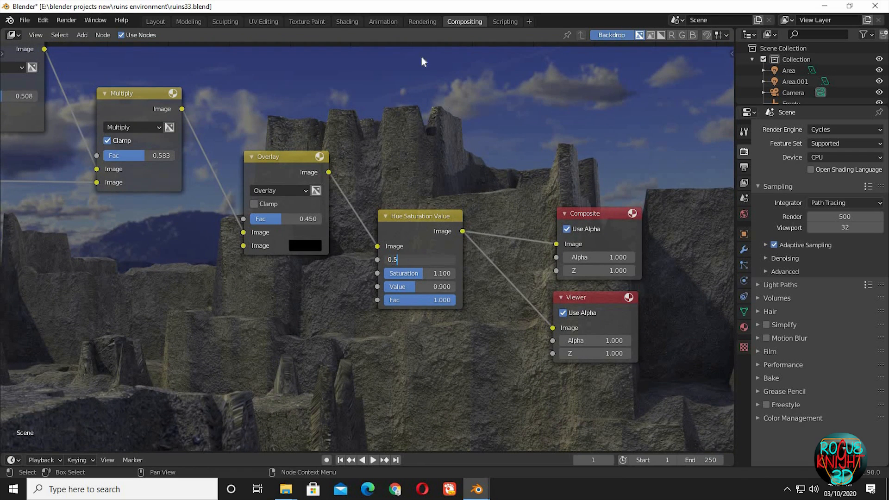
pyautogui.write('5')
pyautogui.press('Return')
pyautogui.click(408, 260)
pyautogui.write('0')
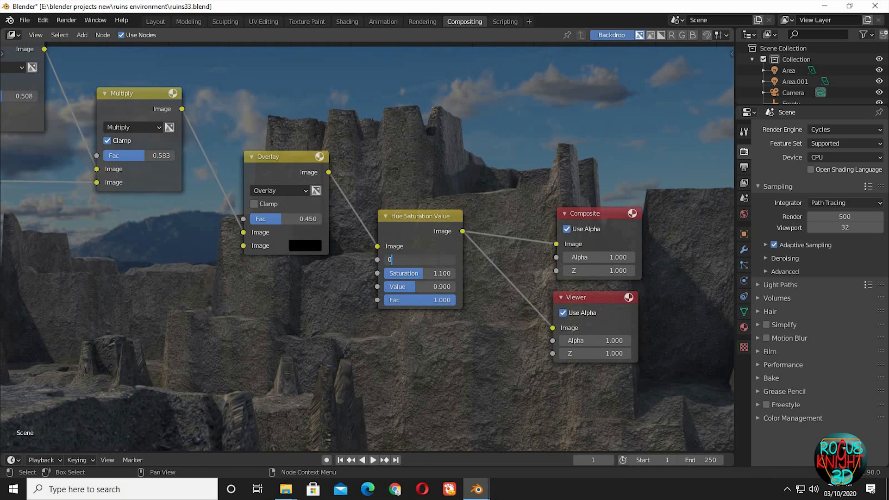
pyautogui.write('.55')
pyautogui.press('Return')
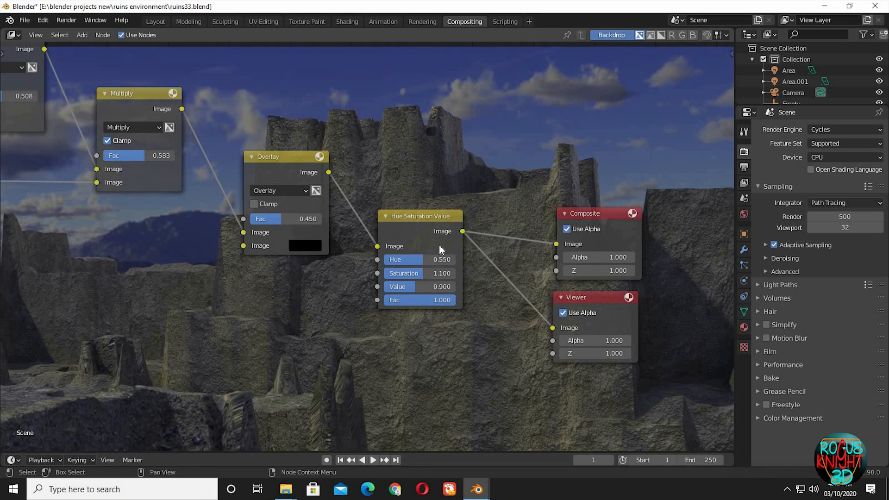
# - Set the Hue Saturation Value node's Hue to 0.508 and examine the graded backdrop image
pyautogui.moveTo(440, 259); pyautogui.dragTo(421, 260)
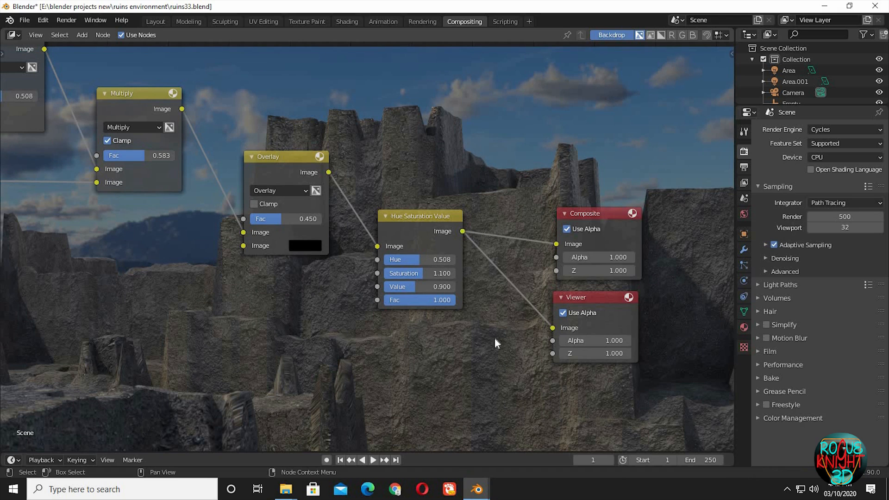
pyautogui.moveTo(494, 338); pyautogui.dragTo(486, 283, button='middle')
pyautogui.keyDown('alt'); pyautogui.moveTo(489, 324); pyautogui.dragTo(426, 273, button='middle'); pyautogui.keyUp('alt')
pyautogui.keyDown('alt'); pyautogui.moveTo(445, 317); pyautogui.dragTo(432, 325, button='middle'); pyautogui.keyUp('alt')
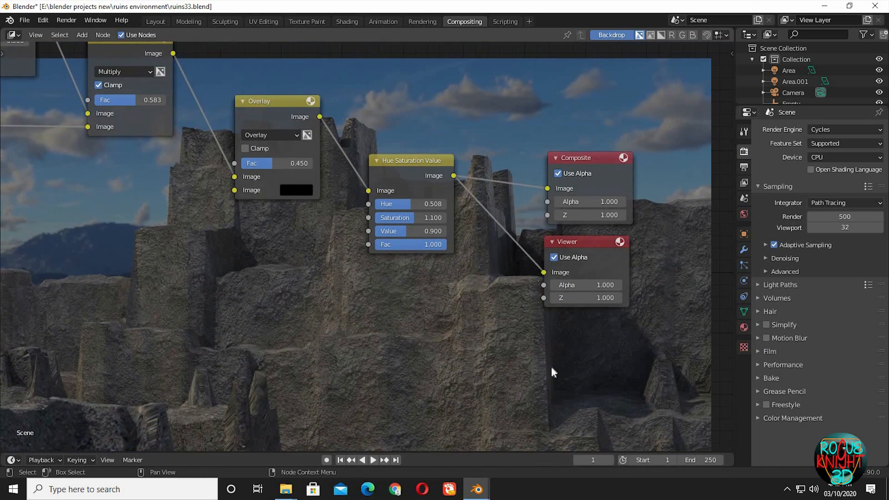
# - Move the Composite and Viewer nodes farther out and insert a Bright/Contrast node between Hue Saturation Value and Composite
pyautogui.moveTo(552, 368); pyautogui.dragTo(611, 161)
pyautogui.press('g')
pyautogui.click(746, 207)
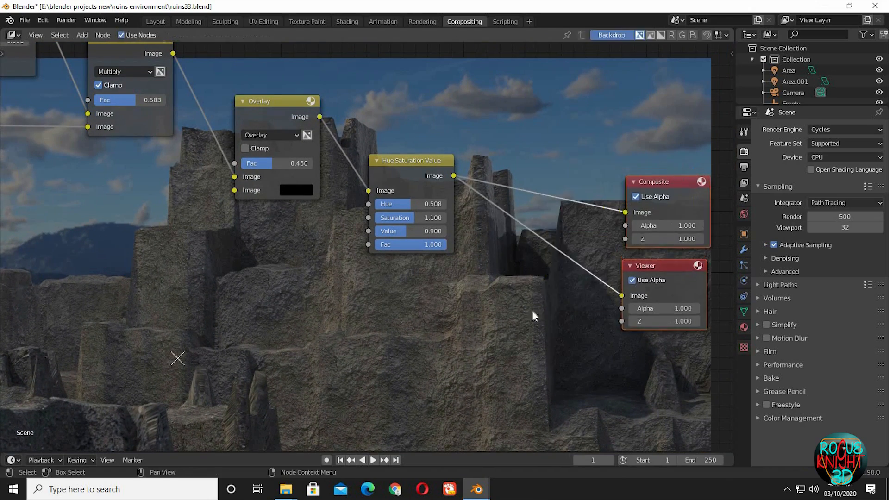
pyautogui.hotkey('shift', 'a')
pyautogui.click(505, 306)
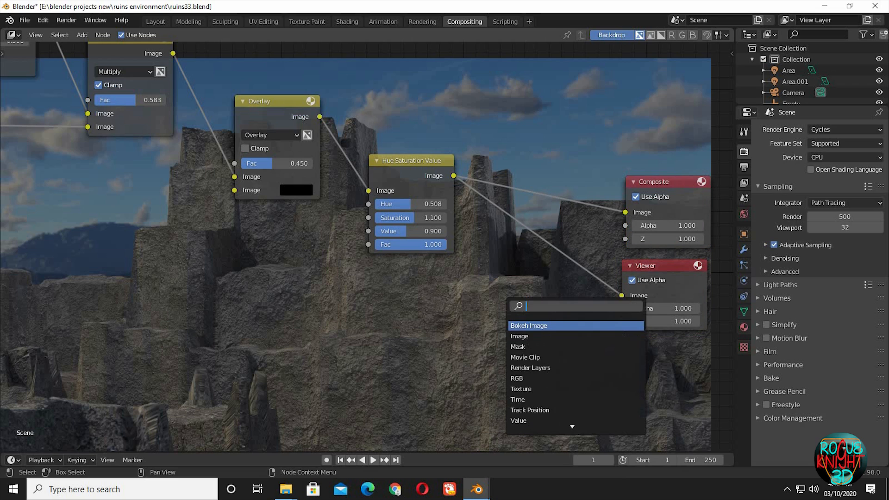
pyautogui.write('BRI')
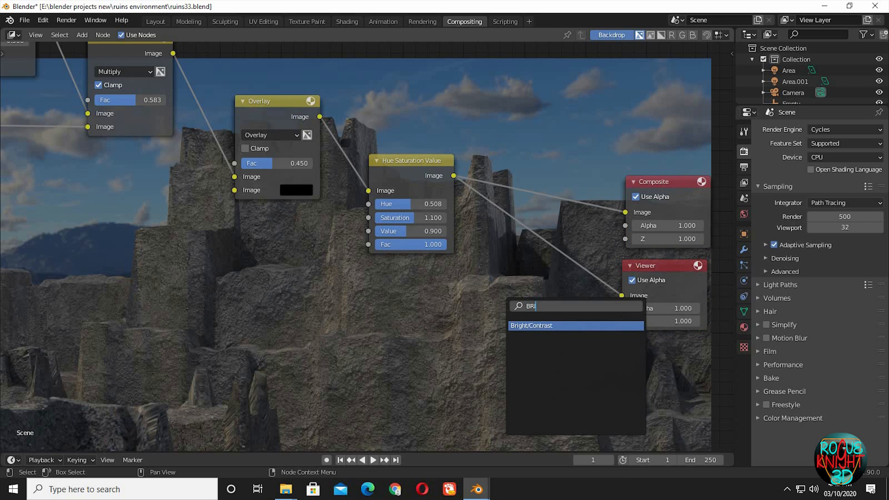
pyautogui.press('Return')
pyautogui.click(537, 218)
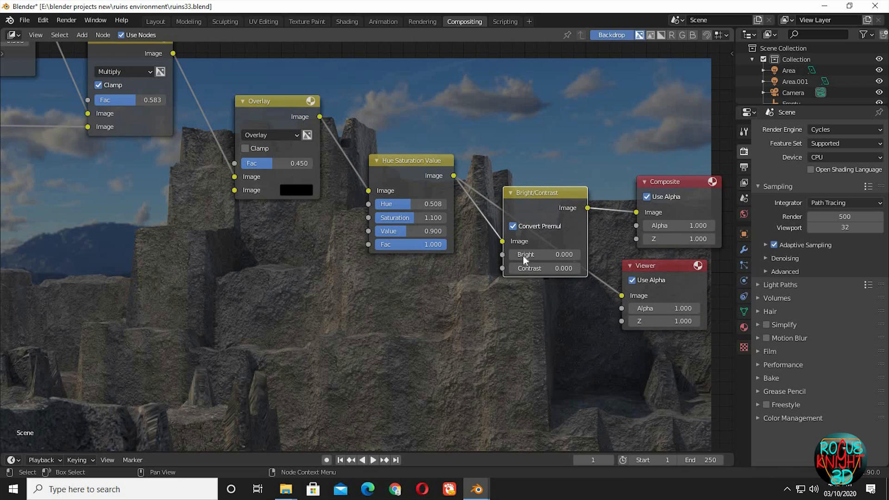
# - Connect the Bright/Contrast node's Image output to the Viewer node and nudge the Viewer into line
pyautogui.moveTo(622, 295); pyautogui.dragTo(526, 250)
pyautogui.moveTo(588, 208); pyautogui.dragTo(622, 296)
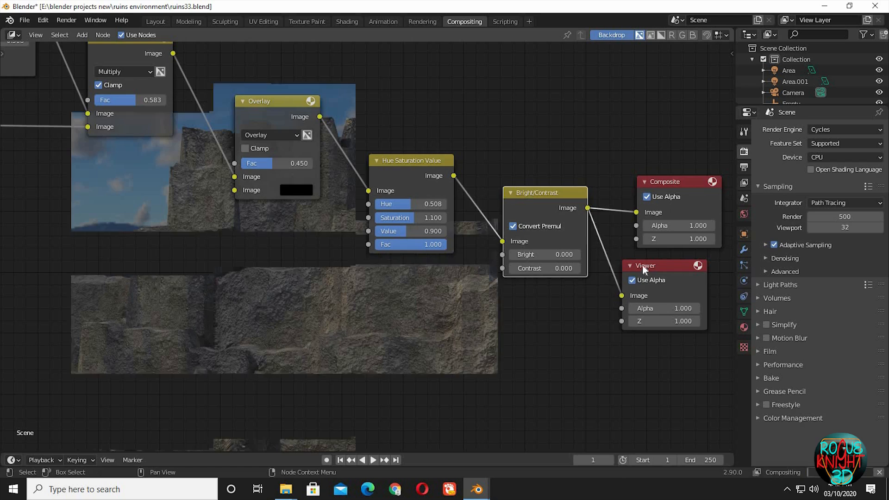
pyautogui.moveTo(643, 267); pyautogui.dragTo(653, 270)
# - Try the Bright/Contrast node's Contrast at 0.1, 0.2, 5.3 and 1
pyautogui.click(577, 269)
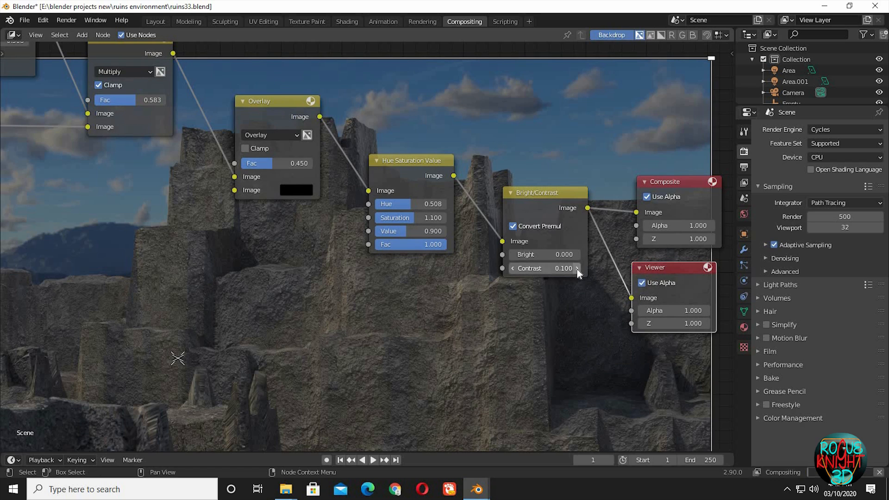
pyautogui.click(578, 269)
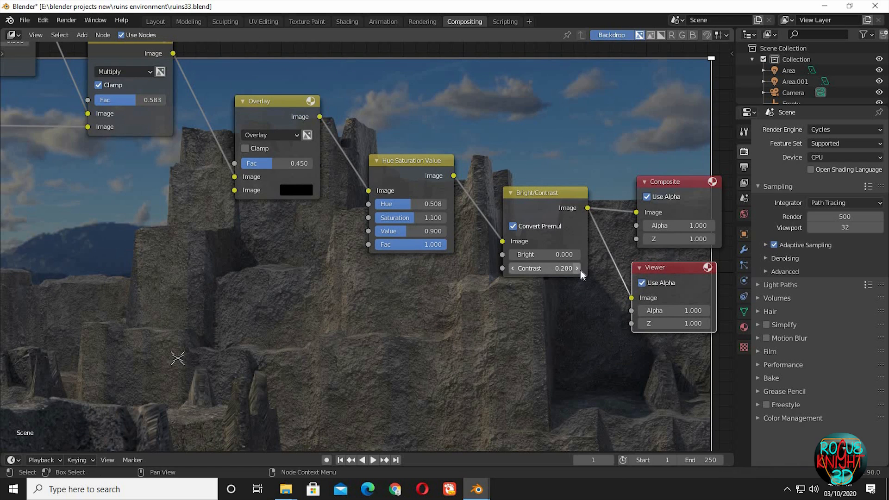
pyautogui.moveTo(578, 269); pyautogui.dragTo(601, 269)
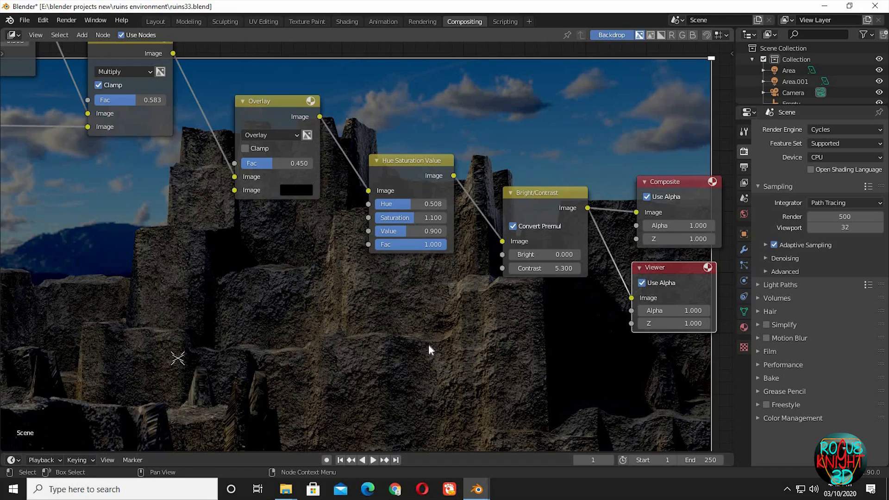
pyautogui.keyDown('alt'); pyautogui.moveTo(429, 346); pyautogui.dragTo(461, 334, button='middle'); pyautogui.keyUp('alt')
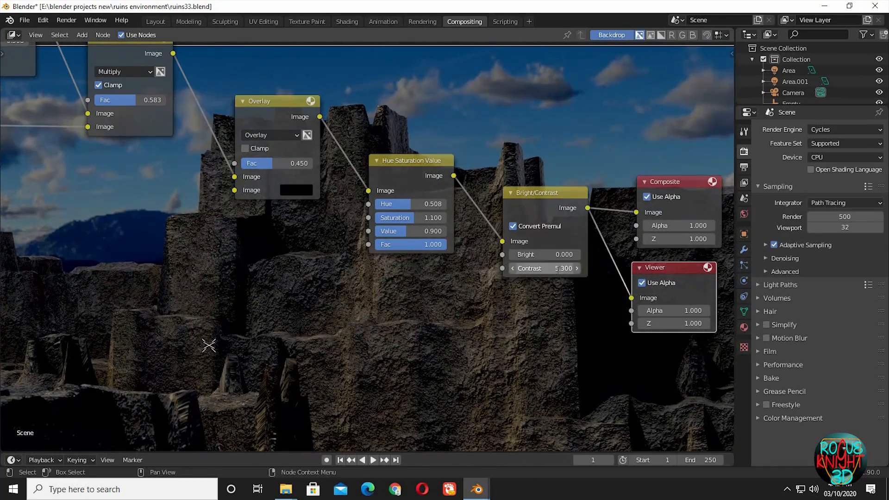
pyautogui.click(558, 269)
pyautogui.write('1')
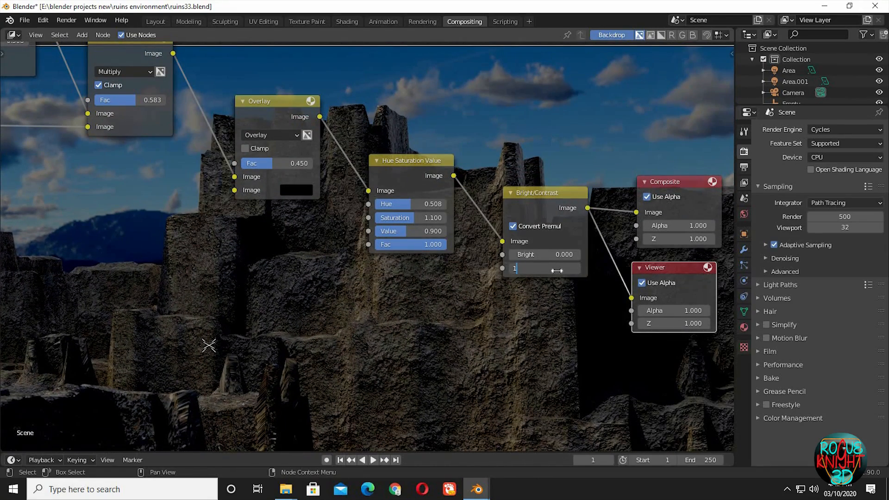
pyautogui.press('Return')
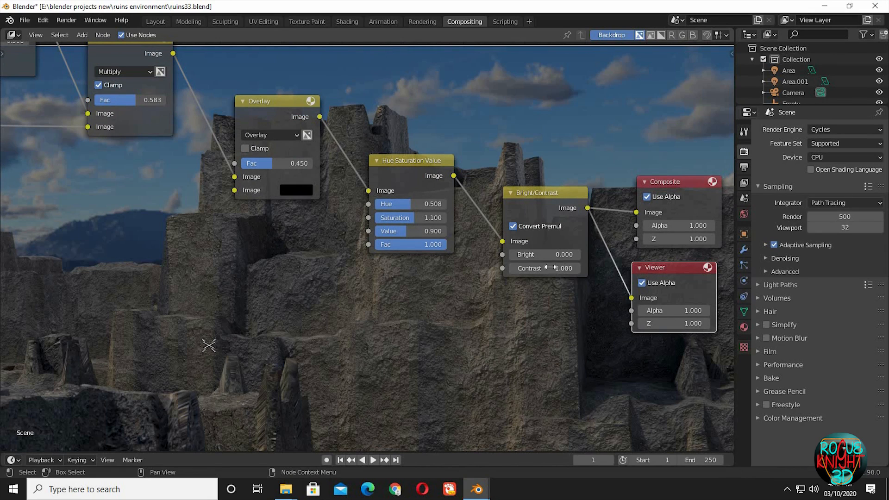
# - Set the Bright/Contrast node's Contrast to 0.5
pyautogui.moveTo(552, 269); pyautogui.dragTo(530, 268)
pyautogui.click(550, 269)
pyautogui.write('0.5')
pyautogui.press('Return')
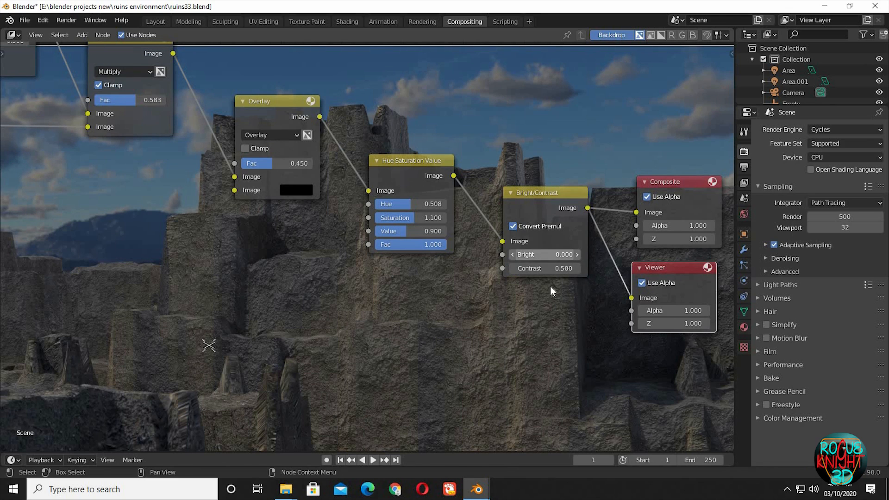
# - Try the Bright/Contrast node's Bright at -2.8 and -2.0
pyautogui.moveTo(566, 255); pyautogui.dragTo(534, 255)
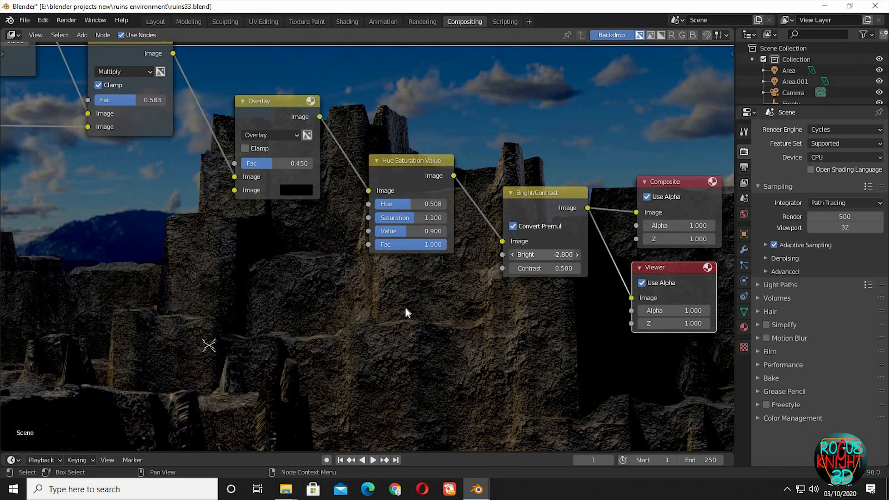
pyautogui.click(526, 256)
pyautogui.write('-2.0')
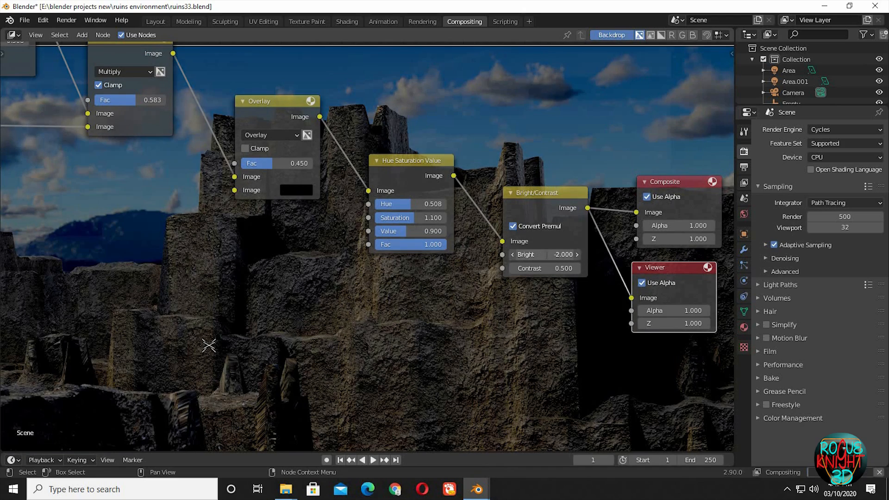
pyautogui.press('Return')
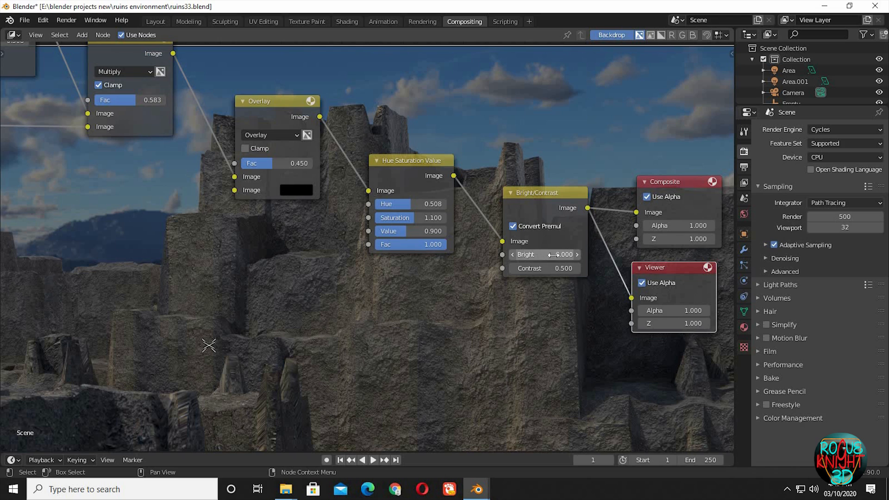
# - Set the Bright/Contrast node's Bright to -0.1 and examine different parts of the backdrop image
pyautogui.click(577, 255)
pyautogui.click(513, 254)
pyautogui.click(513, 255)
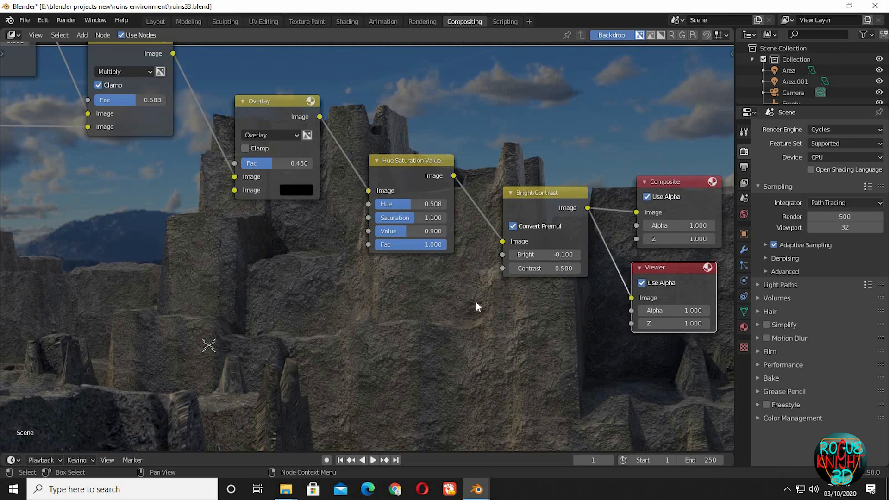
pyautogui.keyDown('alt'); pyautogui.moveTo(441, 320); pyautogui.dragTo(505, 252, button='middle'); pyautogui.keyUp('alt')
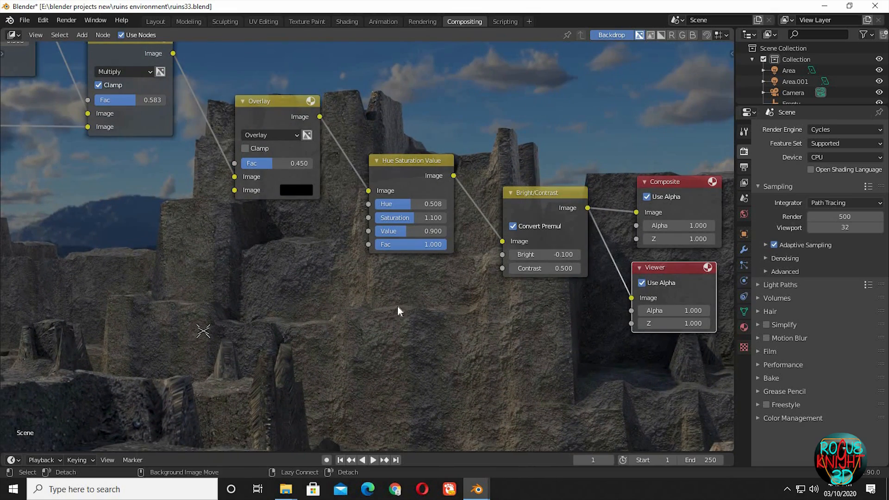
pyautogui.keyDown('alt'); pyautogui.moveTo(397, 307); pyautogui.dragTo(279, 318, button='middle'); pyautogui.keyUp('alt')
# - Try a slightly darker colour for the ColorRamp stop at position 0.987 and bring its brightness back up
pyautogui.moveTo(232, 293); pyautogui.dragTo(357, 303, button='middle')
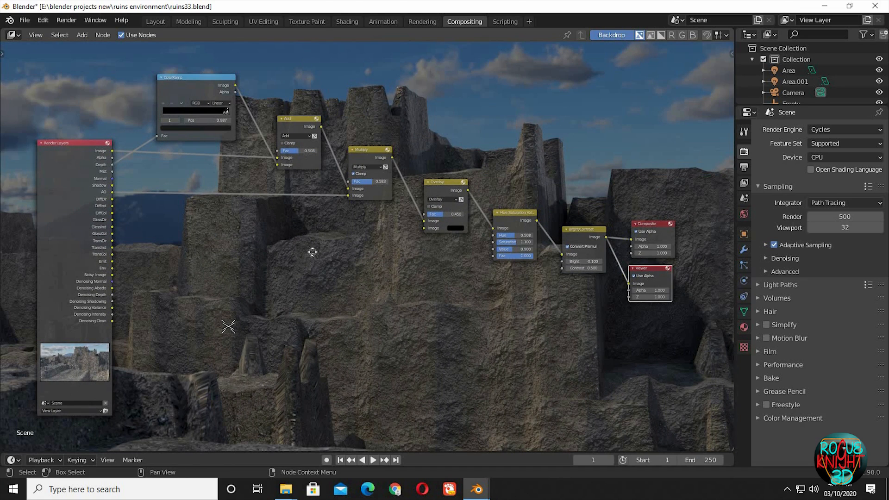
pyautogui.keyDown('ctrl'); pyautogui.moveTo(312, 252); pyautogui.dragTo(342, 266, button='middle'); pyautogui.keyUp('ctrl')
pyautogui.keyDown('ctrl'); pyautogui.moveTo(312, 232); pyautogui.dragTo(337, 321, button='middle'); pyautogui.keyUp('ctrl')
pyautogui.moveTo(253, 76); pyautogui.dragTo(324, 244, button='middle')
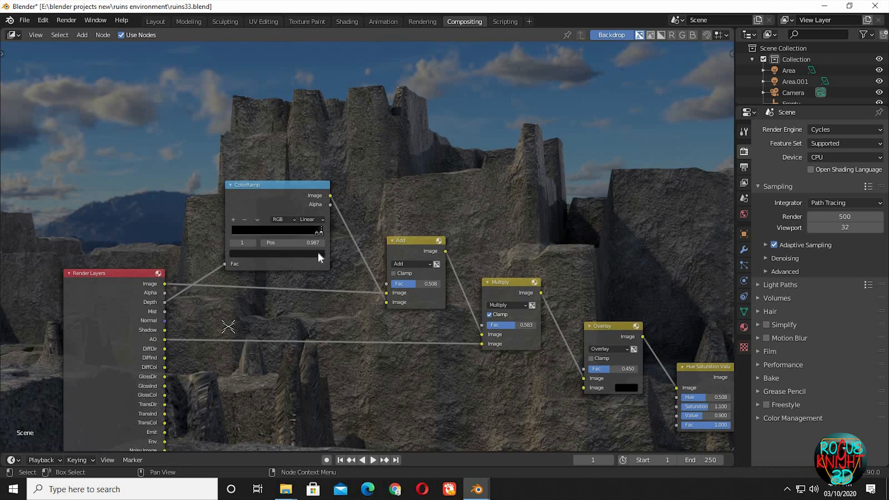
pyautogui.click(319, 253)
pyautogui.click(302, 184)
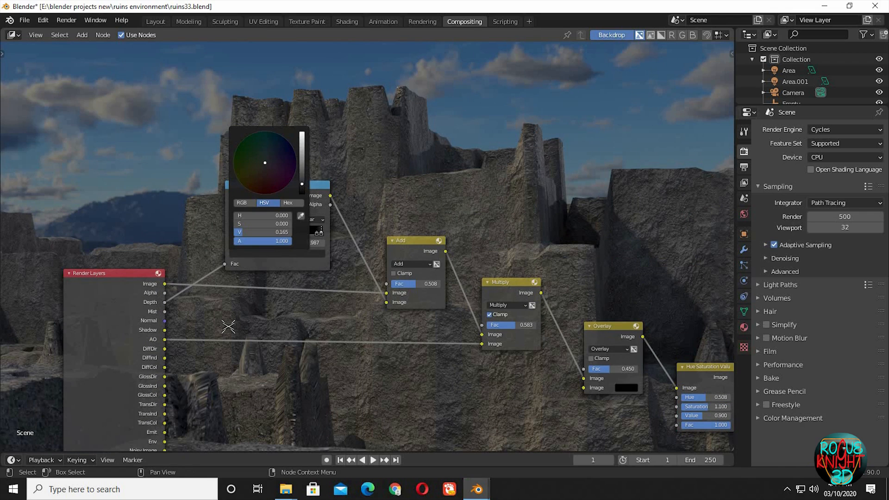
pyautogui.moveTo(302, 184)
pyautogui.mouseDown()
pyautogui.moveTo(302, 166)
pyautogui.moveTo(302, 186)
pyautogui.mouseUp()
pyautogui.moveTo(302, 185); pyautogui.dragTo(302, 184)
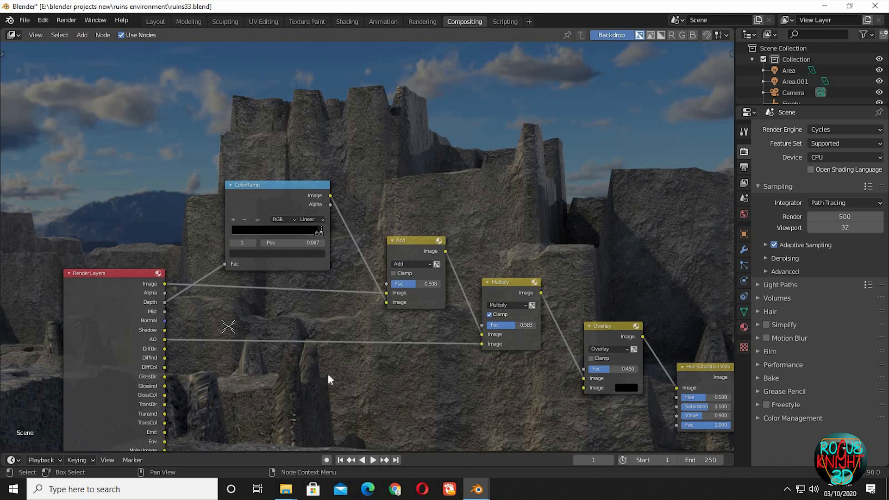
# - Extend the compositor area over the timeline to close the timeline
pyautogui.moveTo(358, 327); pyautogui.dragTo(337, 235, button='middle')
pyautogui.moveTo(297, 387); pyautogui.dragTo(283, 356, button='middle')
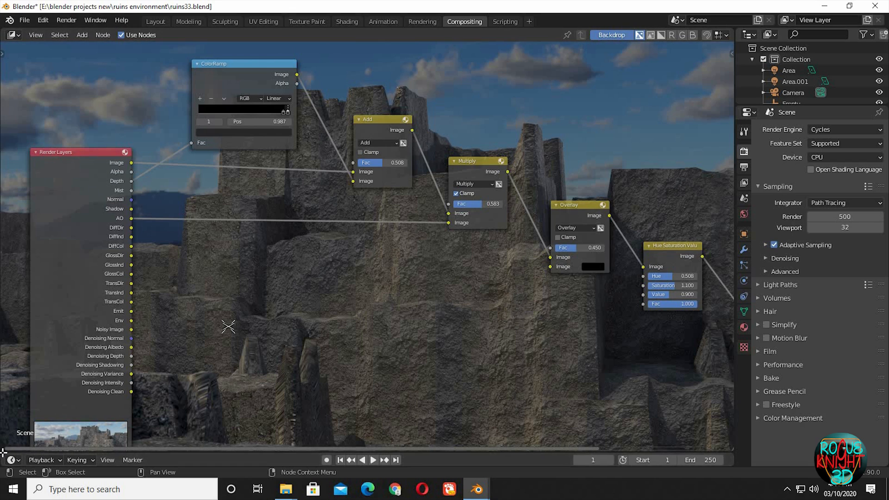
pyautogui.moveTo(9, 349); pyautogui.dragTo(88, 480)
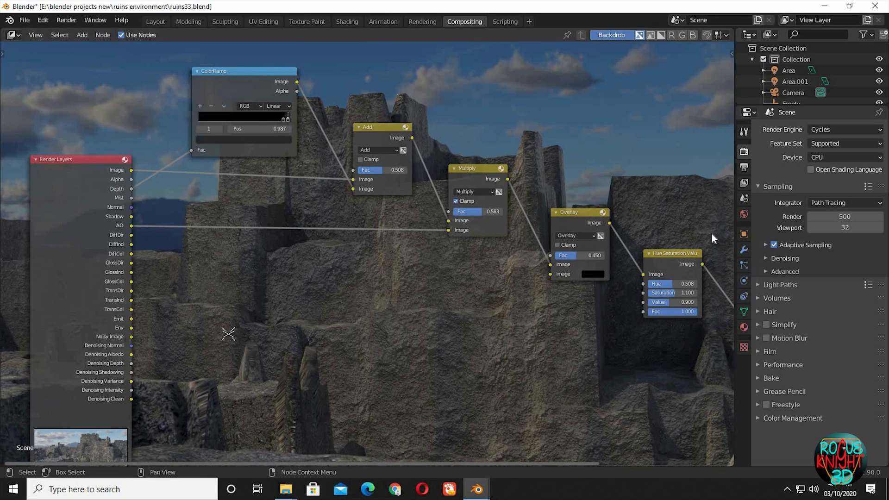
# - Split the compositor vertically, make the new area an Image Editor and display the Render Result in it
pyautogui.moveTo(591, 41); pyautogui.dragTo(375, 31)
pyautogui.click(374, 34)
pyautogui.click(404, 88)
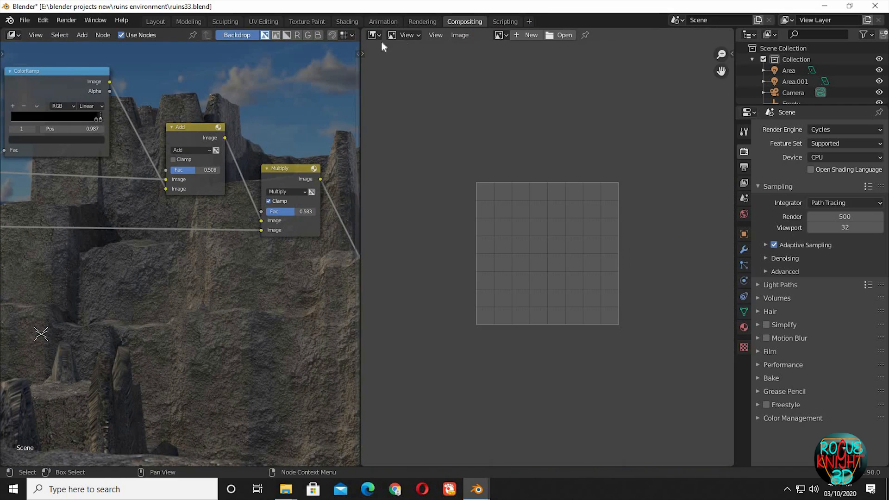
pyautogui.click(501, 35)
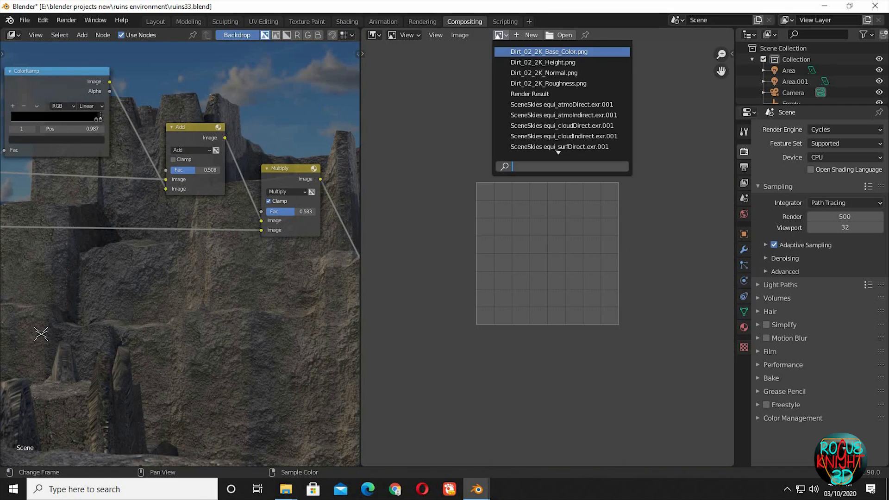
pyautogui.click(547, 94)
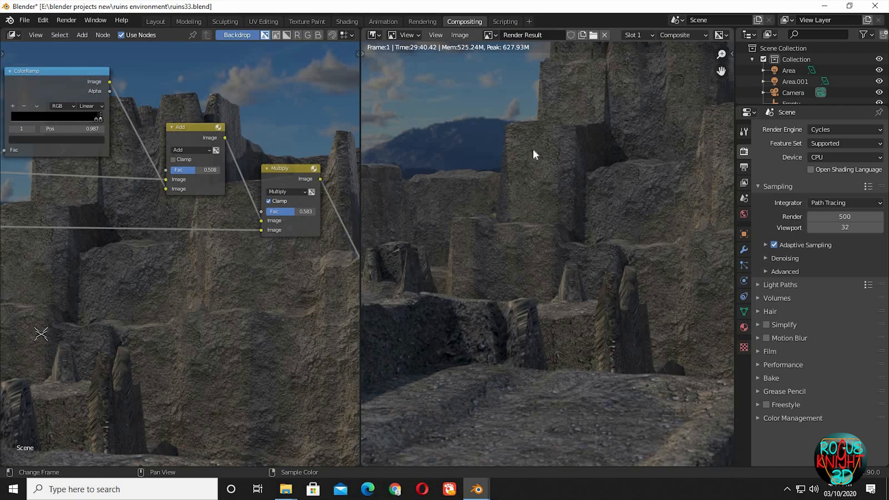
pyautogui.keyDown('ctrl'); pyautogui.moveTo(552, 238); pyautogui.dragTo(552, 229, button='middle'); pyautogui.keyUp('ctrl')
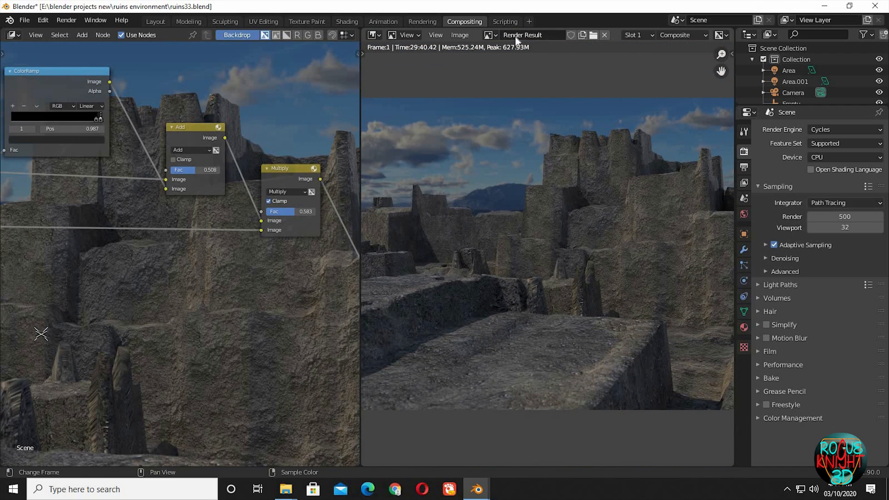
# - Display the Viewer Node image in the Image Editor and open its image commands
pyautogui.click(489, 34)
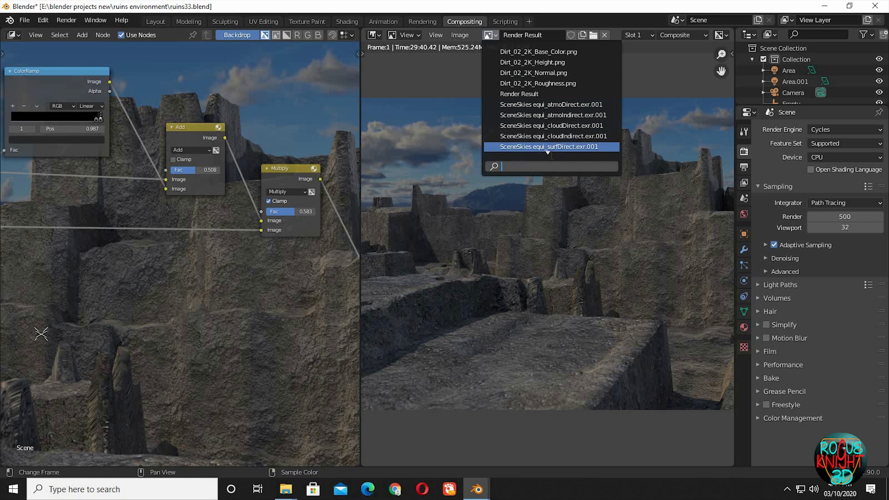
pyautogui.scroll(-3, 552, 156)
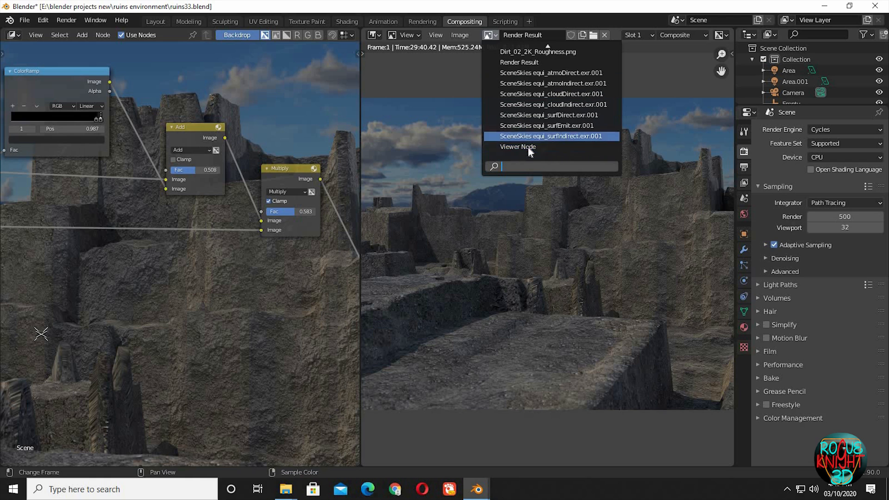
pyautogui.click(528, 147)
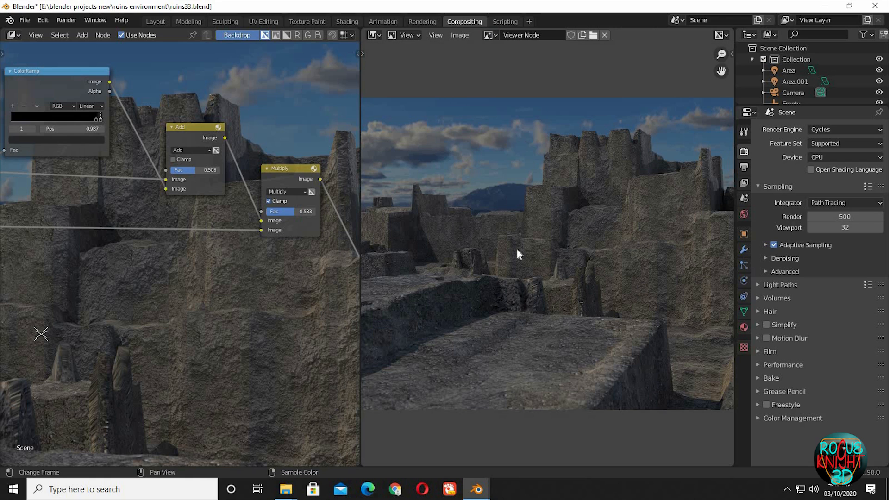
pyautogui.click(460, 36)
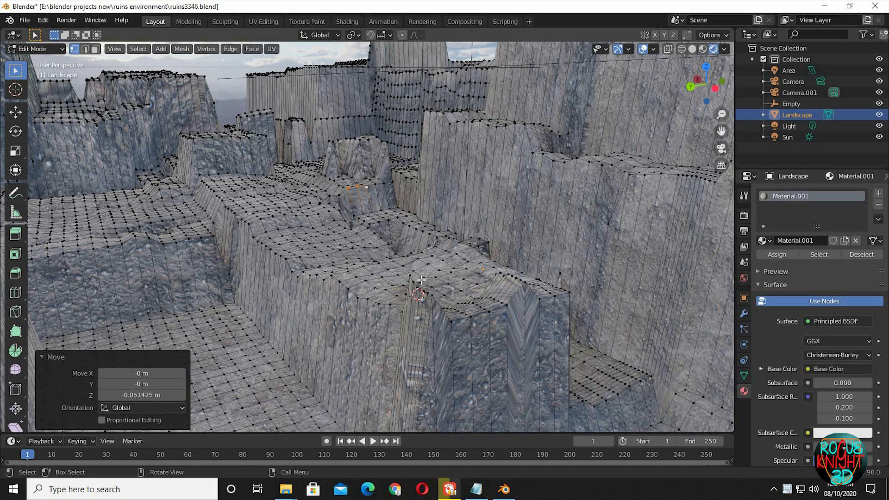
# - Select the vertex path along the front ledge's corner on the Landscape mesh and lower it about 0.006 m along Z
pyautogui.keyDown('ctrl'); pyautogui.click(438, 294); pyautogui.keyUp('ctrl')
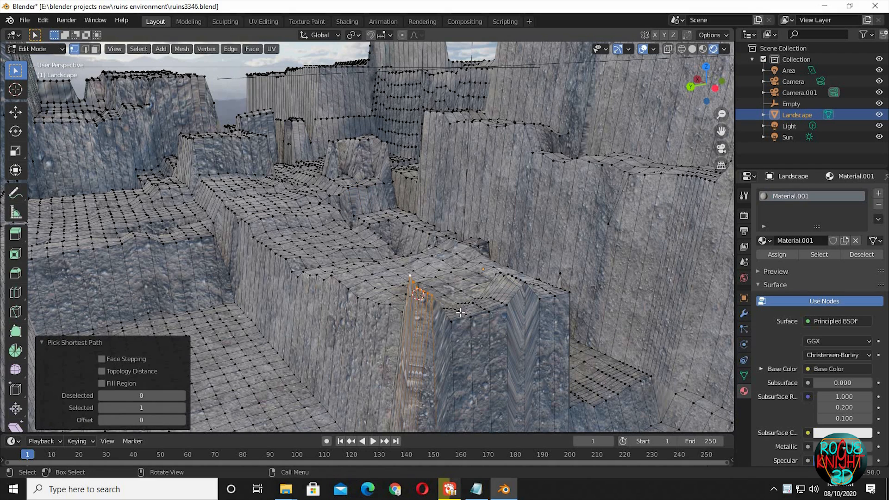
pyautogui.press('g')
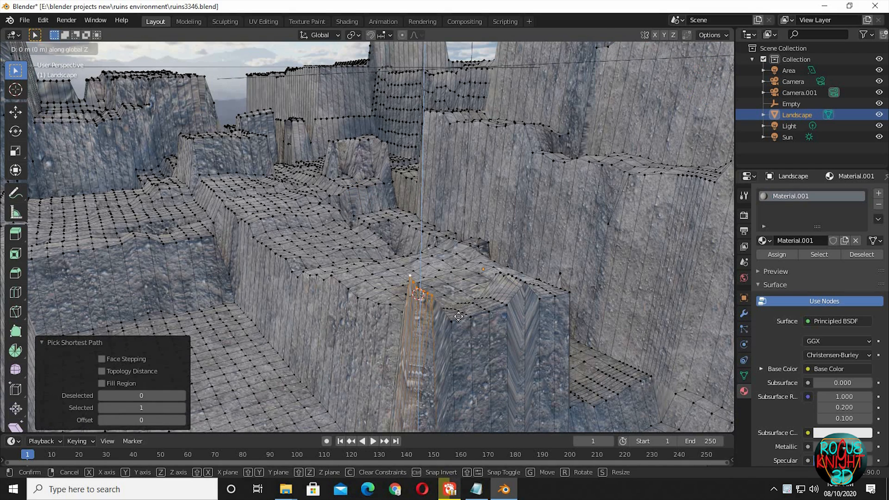
pyautogui.press('z')
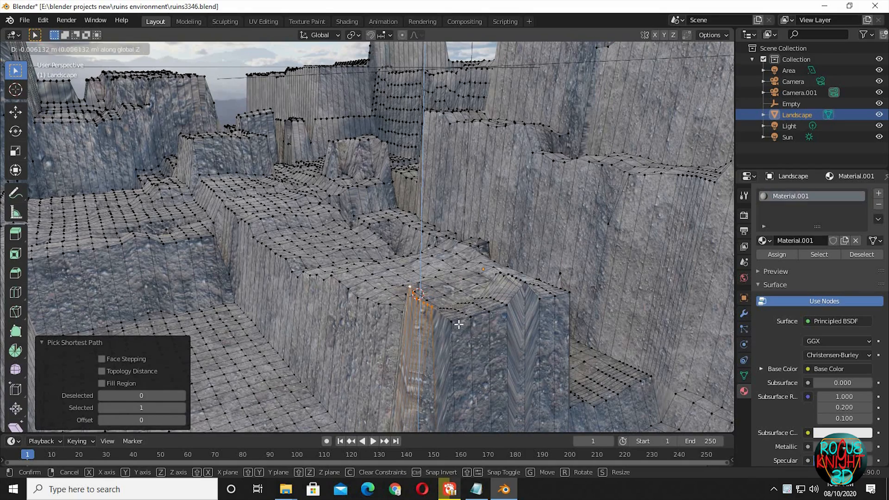
pyautogui.click(460, 321)
# - Add a loop cut with 4 cuts across the tall upper wall faces of the Landscape and clear the selection
pyautogui.moveTo(409, 215); pyautogui.dragTo(385, 300, button='middle')
pyautogui.moveTo(390, 292); pyautogui.dragTo(522, 156, button='middle')
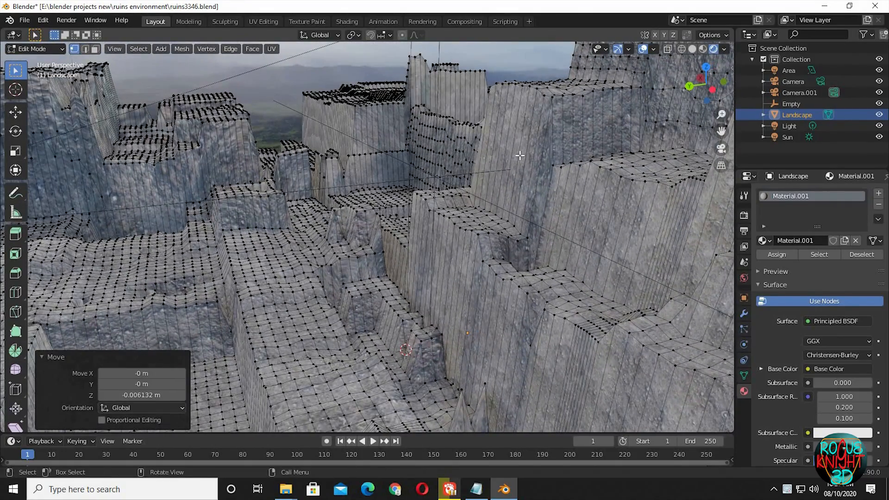
pyautogui.hotkey('ctrl', 'r')
pyautogui.click(521, 156)
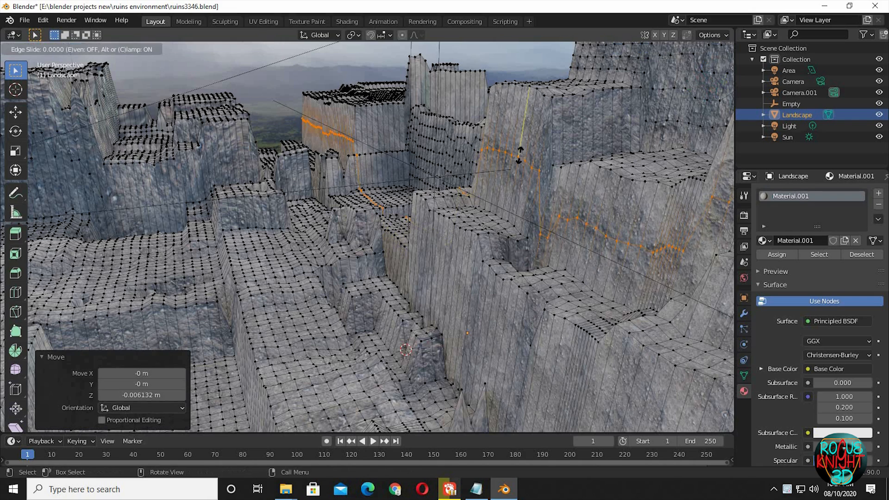
pyautogui.rightClick(521, 156)
pyautogui.click(183, 333)
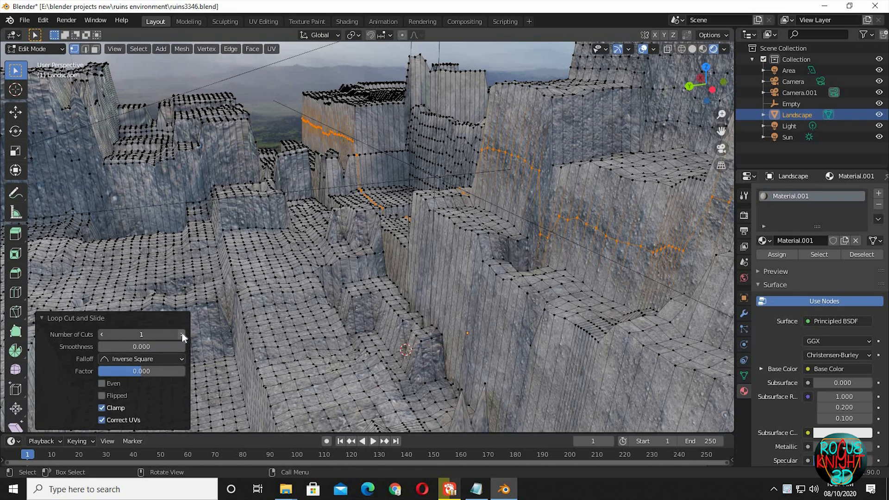
pyautogui.click(182, 332)
pyautogui.click(182, 333)
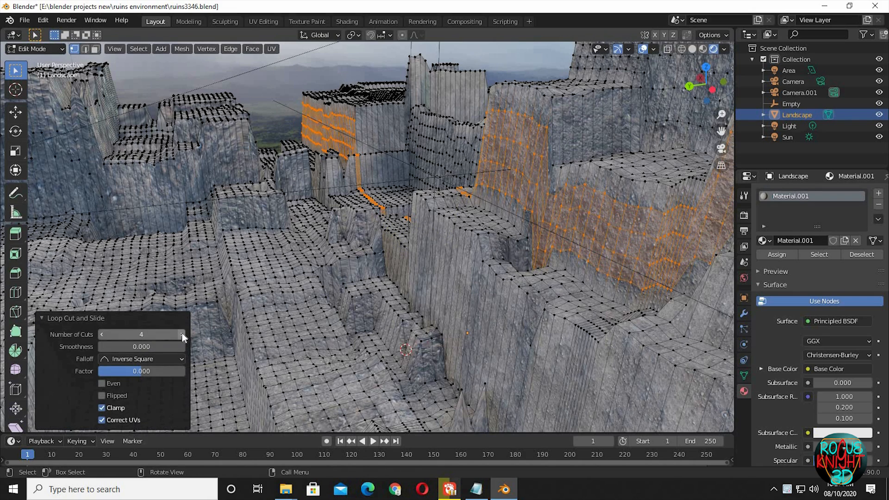
pyautogui.click(364, 224)
# - Add a loop cut with 4 cuts across the long lower wall beside the stepped blocks and deselect everything
pyautogui.moveTo(364, 234); pyautogui.dragTo(458, 290, button='middle')
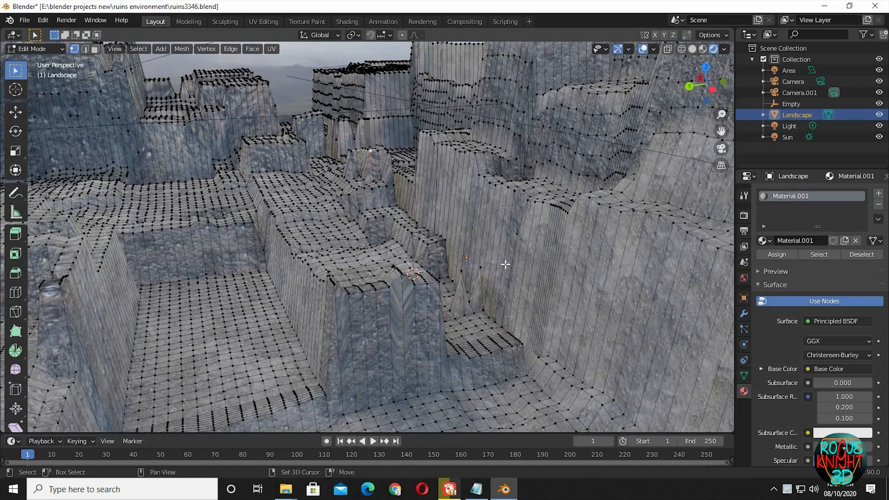
pyautogui.hotkey('ctrl', 'r')
pyautogui.click(516, 254)
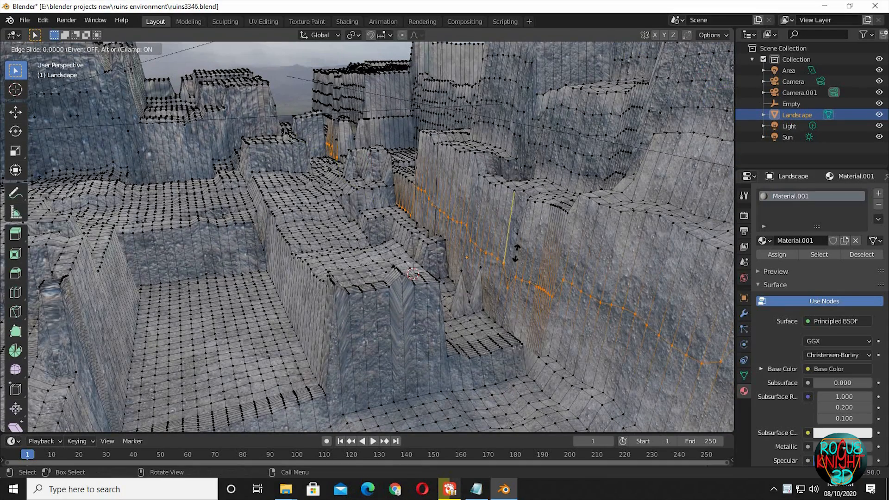
pyautogui.rightClick(517, 254)
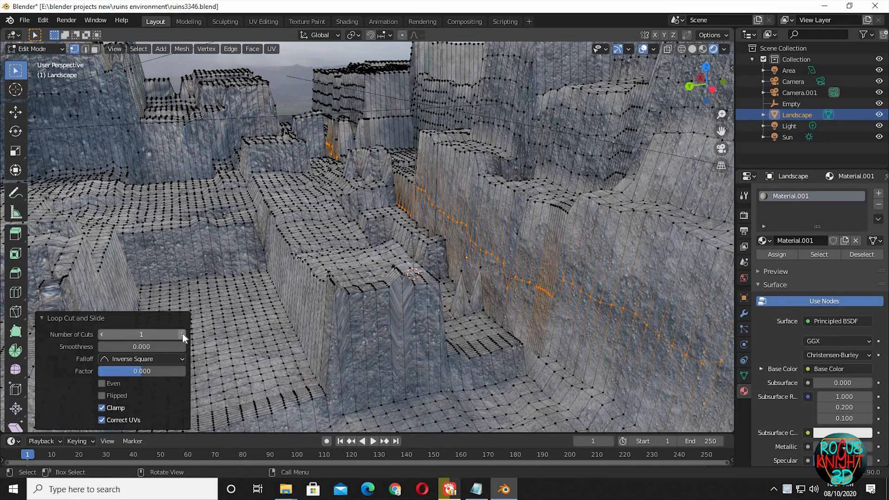
pyautogui.click(182, 334)
pyautogui.click(183, 333)
pyautogui.click(183, 333)
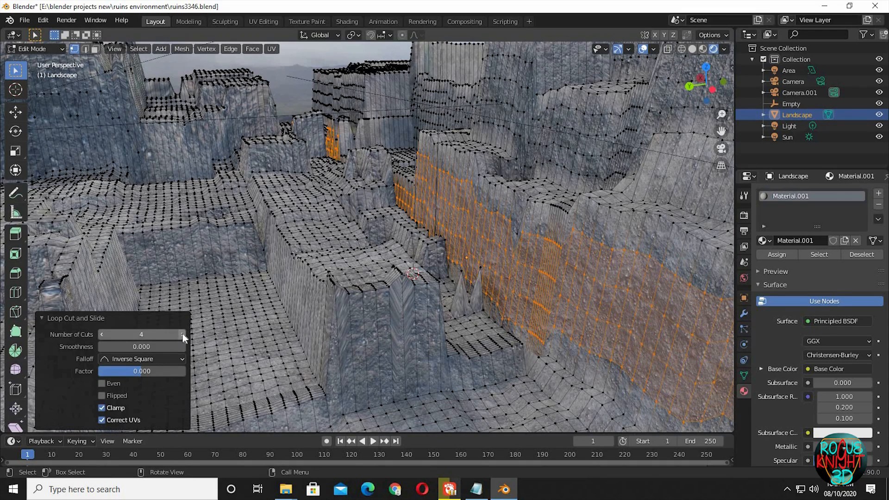
pyautogui.hotkey('alt', 'a')
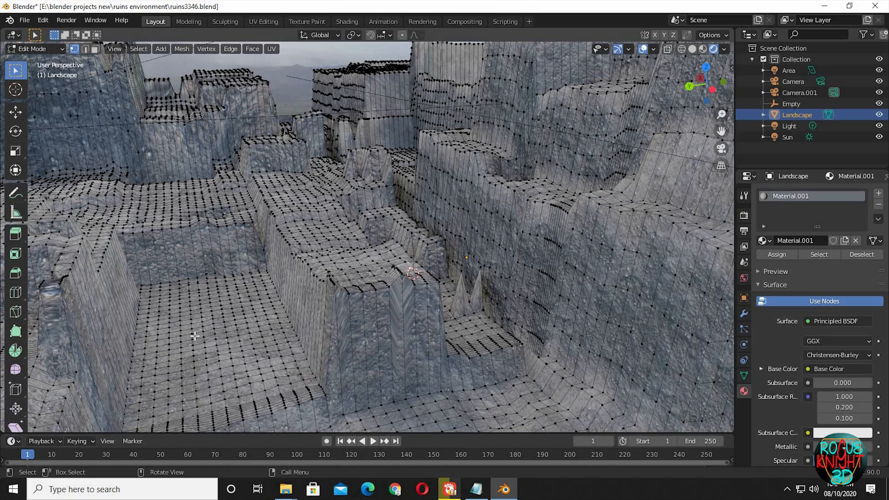
pyautogui.scroll(-3, 202, 336)
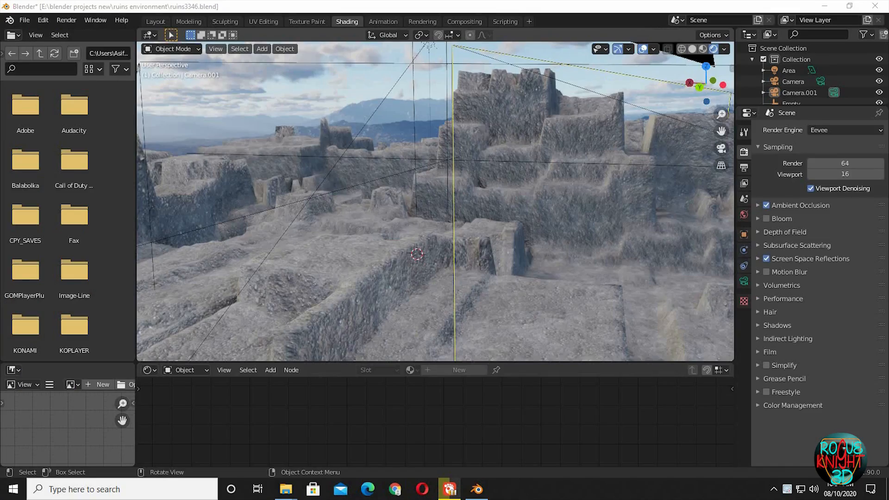
# - Inspect the Landscape's mesh density in Edit Mode and return to Object Mode
pyautogui.click(324, 250)
pyautogui.press('Tab')
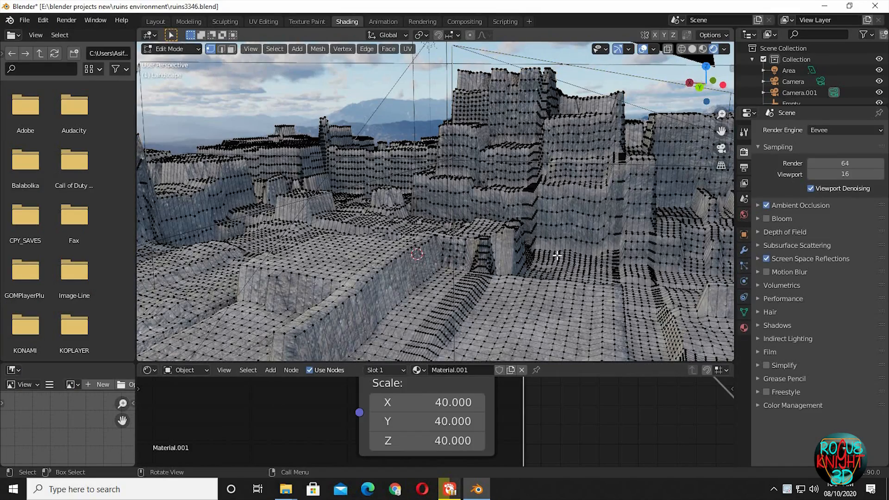
pyautogui.press('Tab')
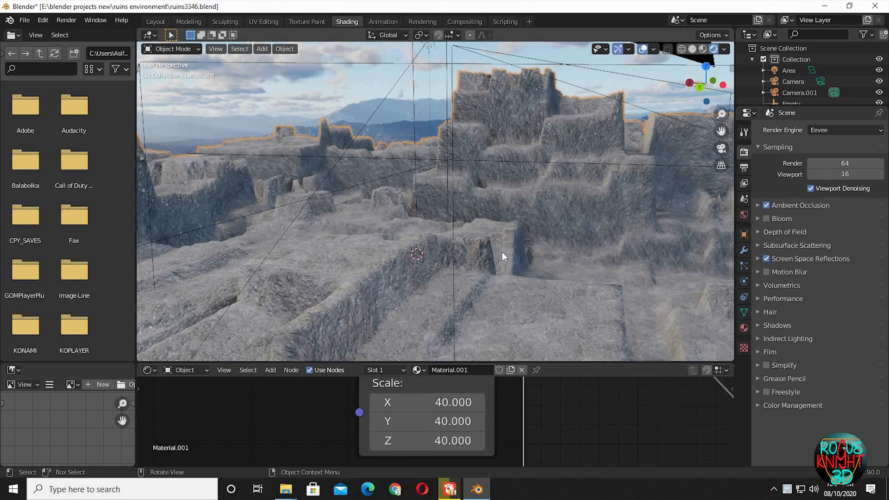
# - Align the active camera to a low view facing the large foreground block and deselect the Landscape
pyautogui.moveTo(472, 302); pyautogui.dragTo(410, 285, button='middle')
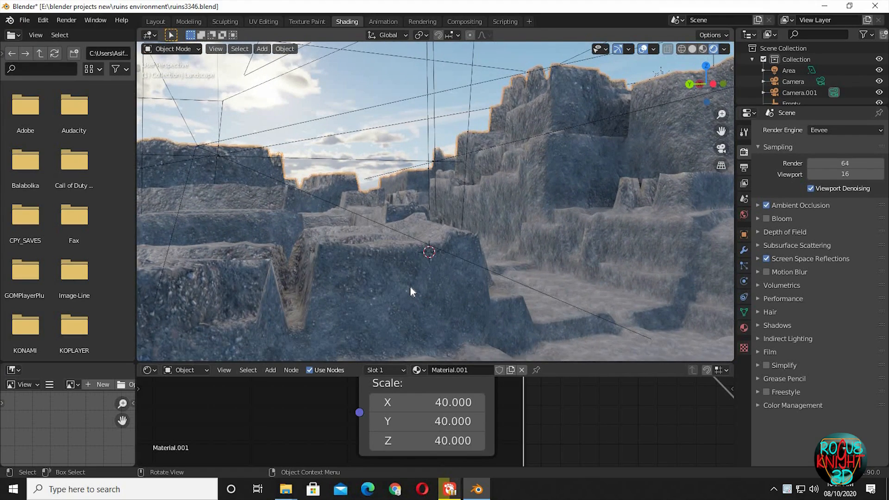
pyautogui.press('ctrl+alt+KP_0')
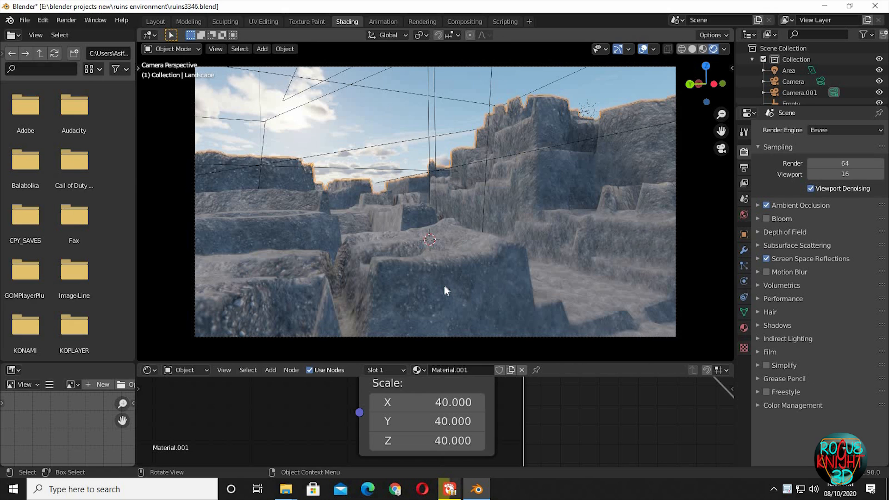
pyautogui.hotkey('alt', 'a')
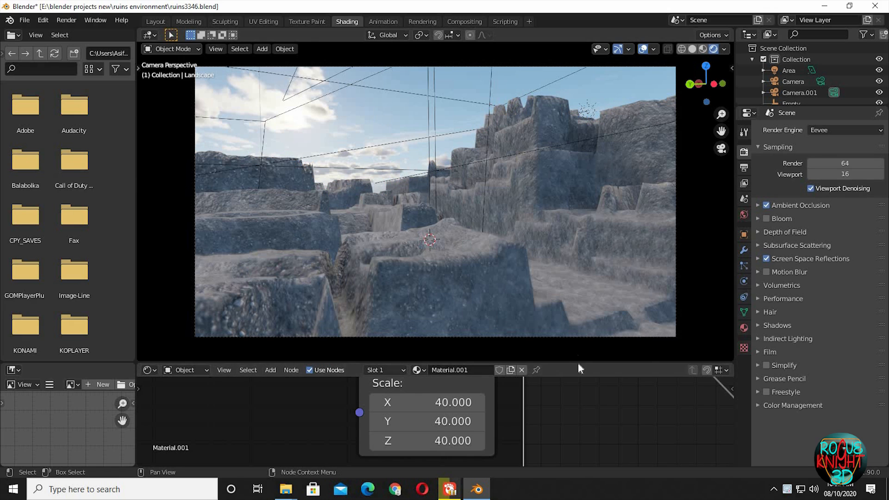
# - Enlarge the node editor to examine the Mapping node's location, rotation and scale, and give the viewport more height again
pyautogui.moveTo(578, 362); pyautogui.dragTo(586, 189)
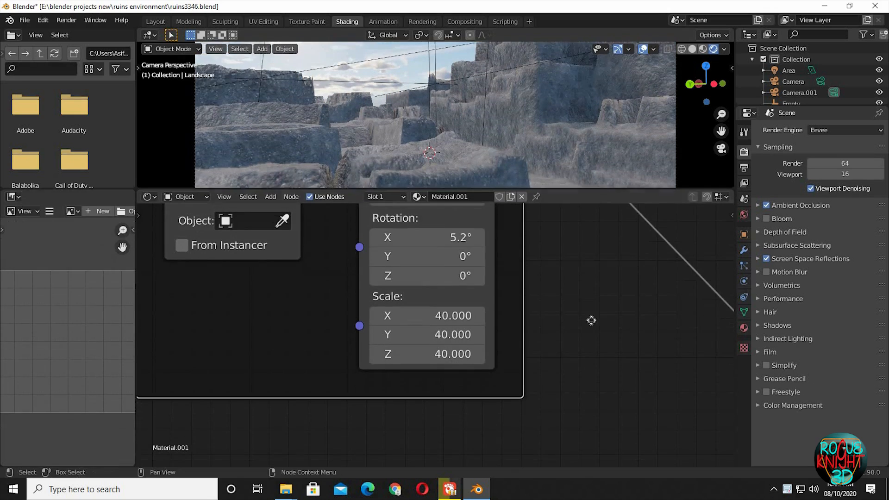
pyautogui.moveTo(592, 321); pyautogui.dragTo(607, 370, button='middle')
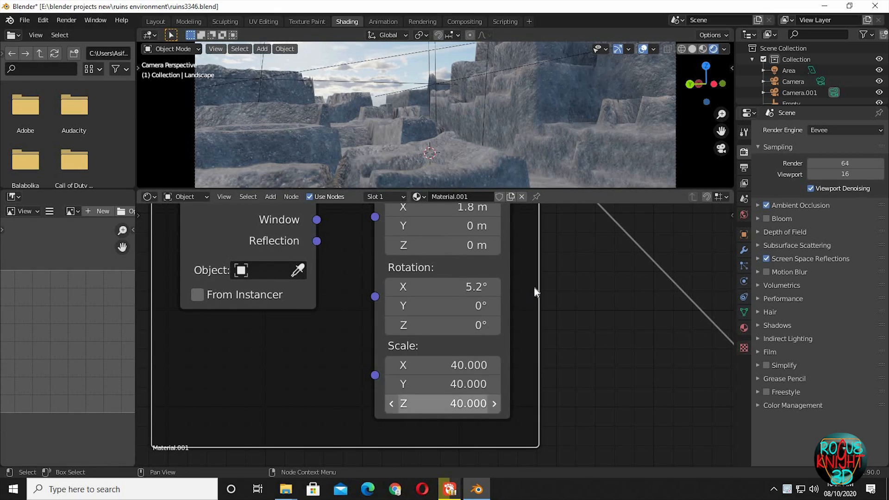
pyautogui.moveTo(568, 290); pyautogui.dragTo(563, 342, button='middle')
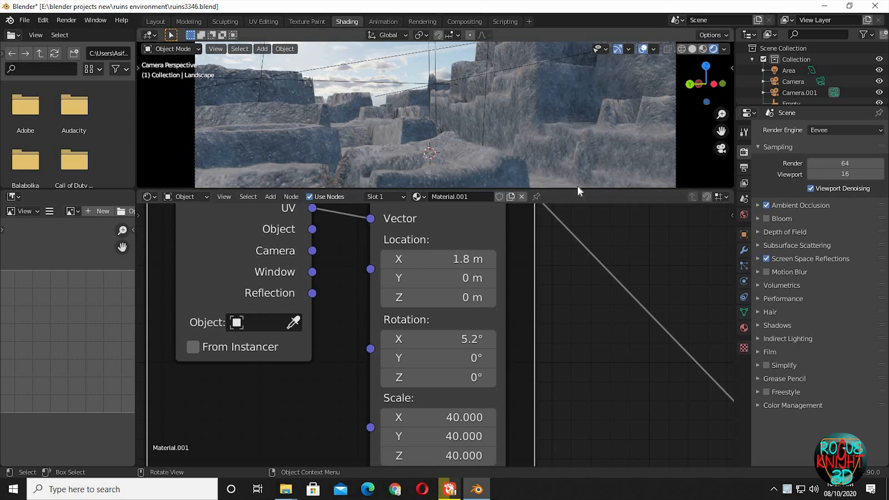
pyautogui.moveTo(577, 189); pyautogui.dragTo(579, 317)
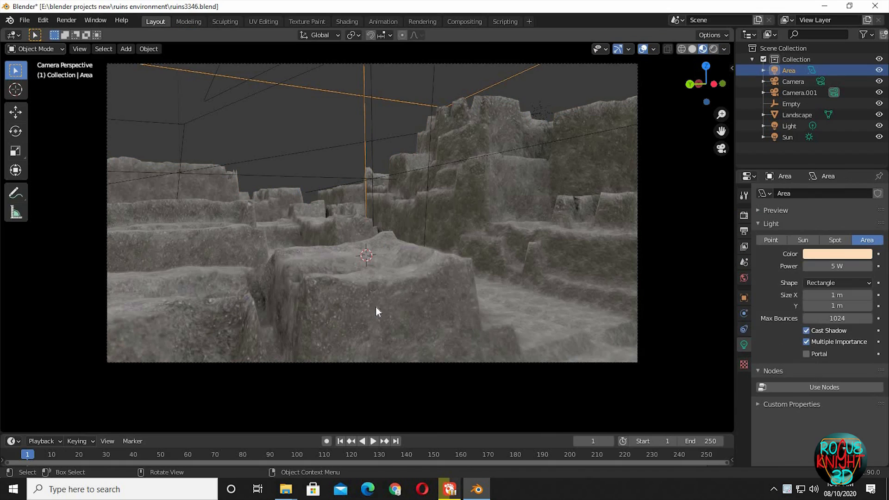
# - Select the Landscape and enter Edit Mode
pyautogui.click(376, 307)
pyautogui.press('Tab')
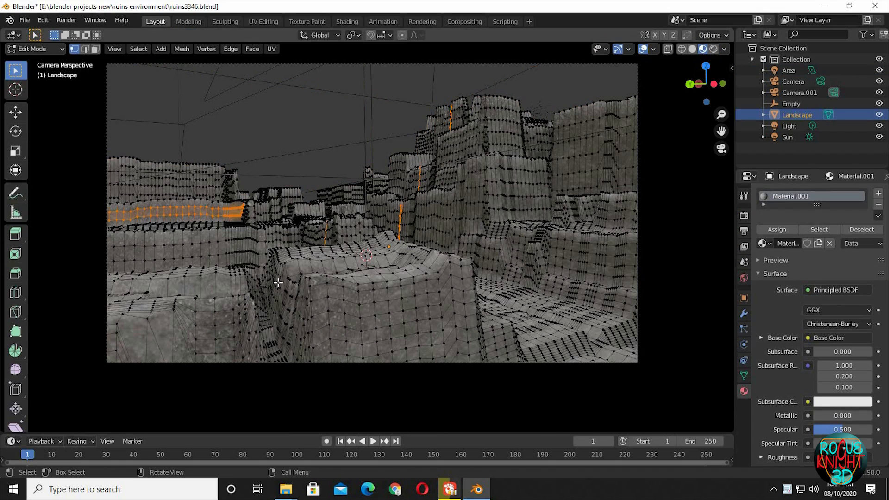
# - Try a loop cut with 2 cuts through the stretched faces of the near foreground block and undo it
pyautogui.hotkey('ctrl', 'r')
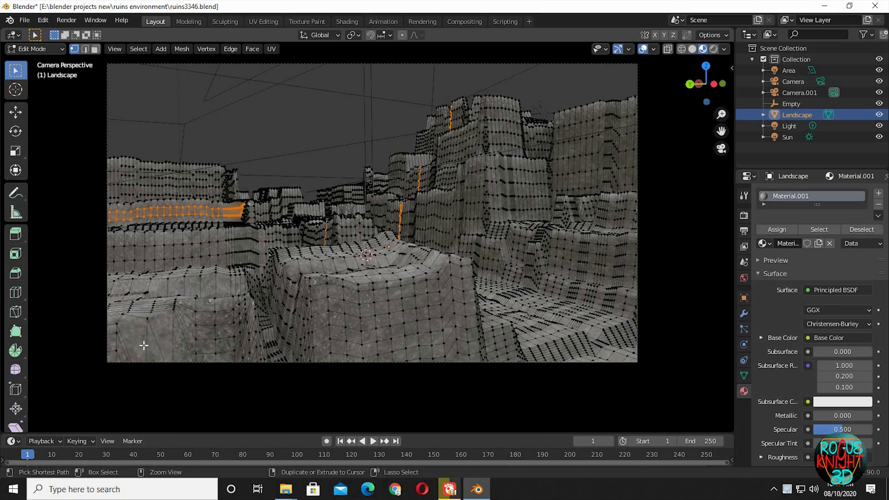
pyautogui.click(147, 339)
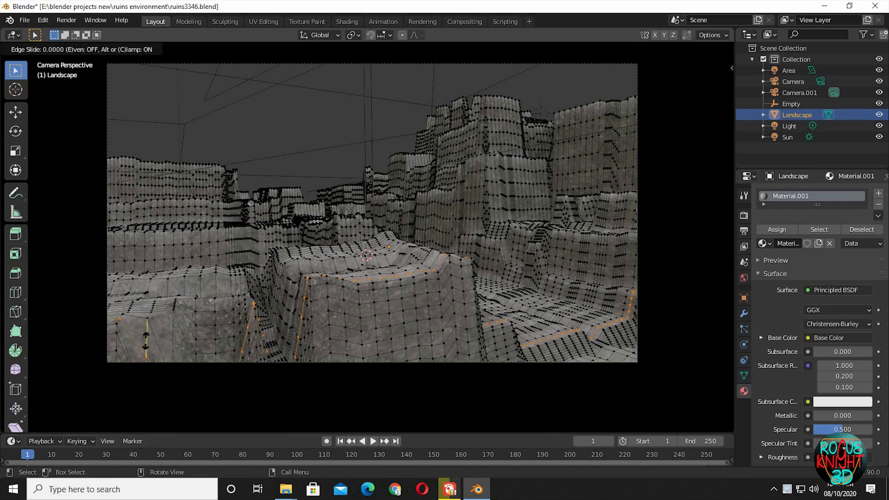
pyautogui.rightClick(159, 348)
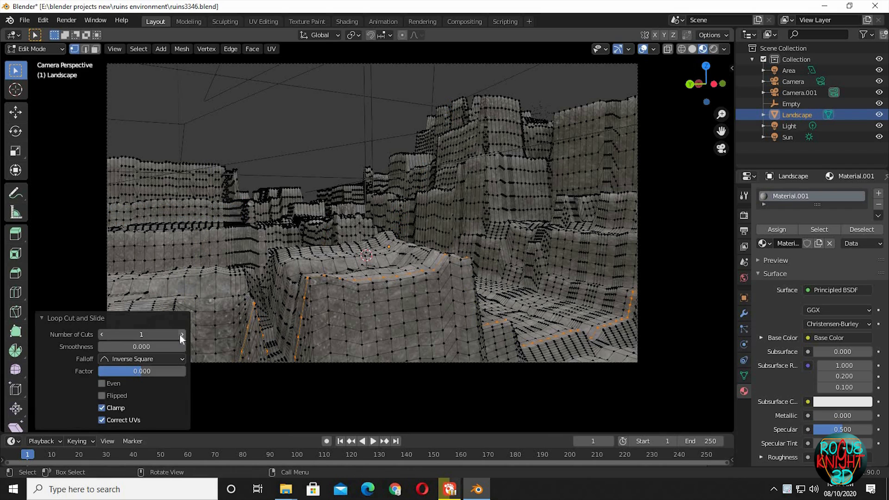
pyautogui.click(181, 334)
pyautogui.click(227, 338)
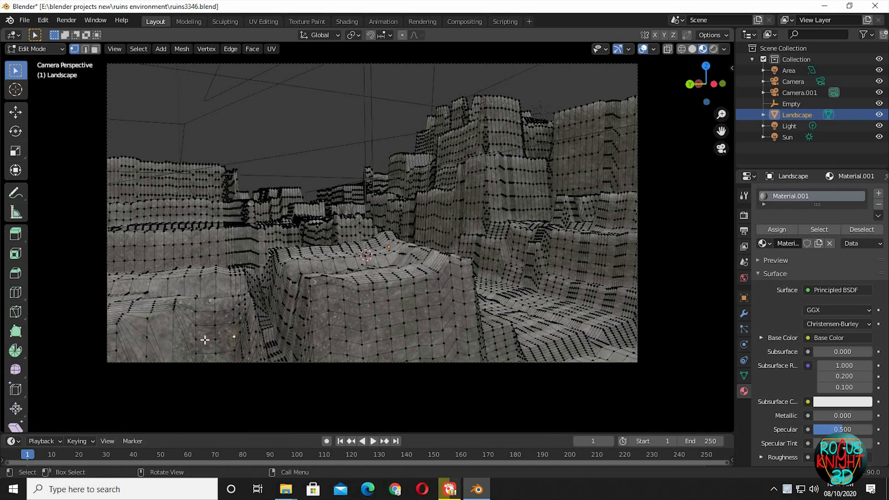
pyautogui.keyDown('alt'); pyautogui.click(205, 340); pyautogui.keyUp('alt')
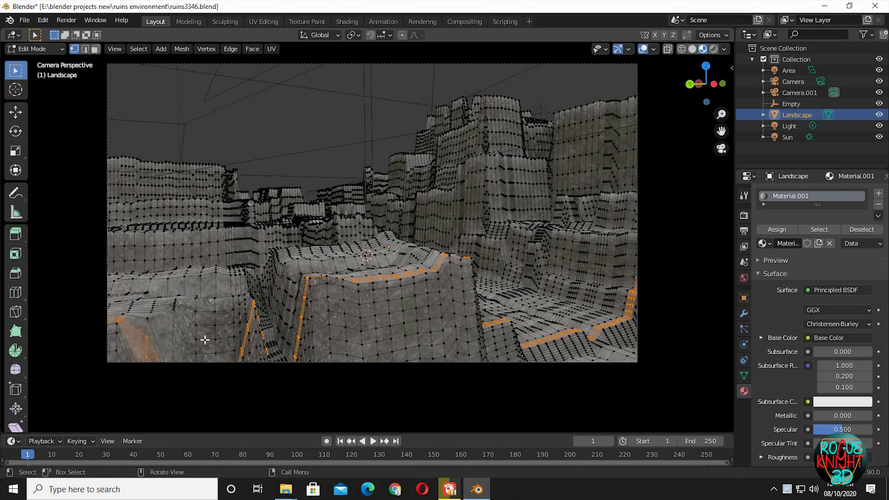
pyautogui.keyDown('alt'); pyautogui.click(164, 341); pyautogui.keyUp('alt')
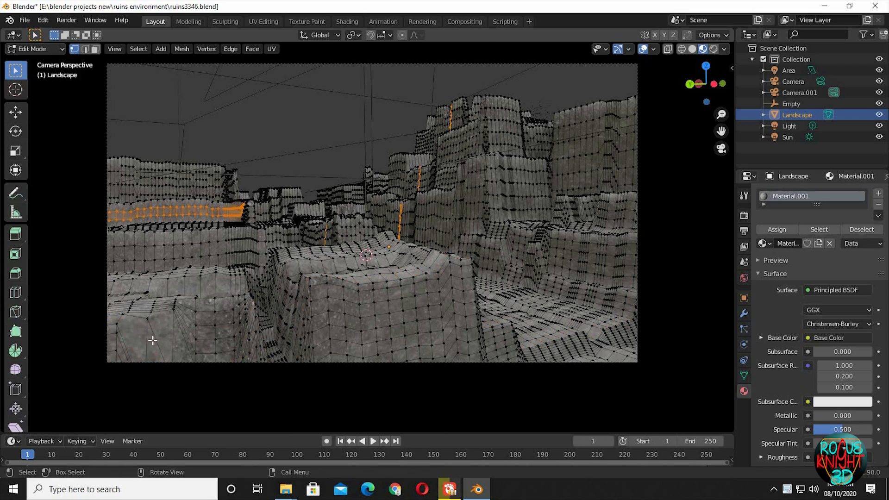
# - Add multiple parallel vertical loop cuts through the stretched faces of the near foreground block
pyautogui.click(153, 340)
pyautogui.moveTo(170, 354); pyautogui.dragTo(113, 295, button='middle')
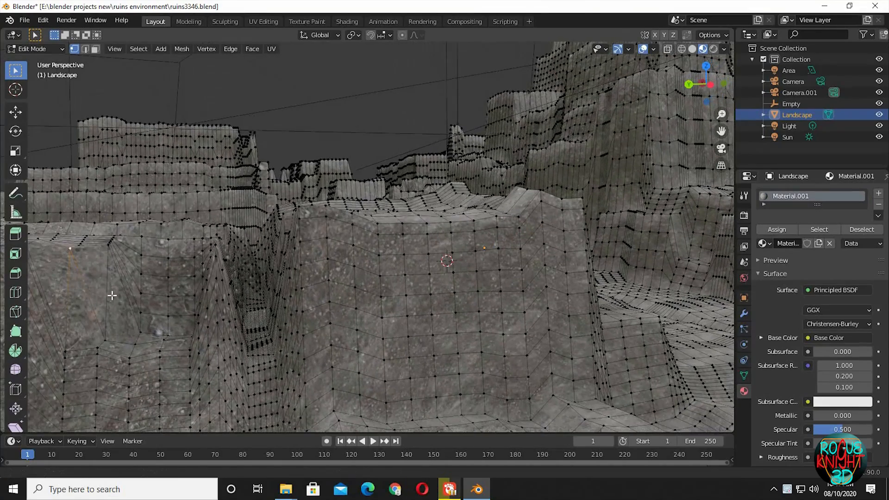
pyautogui.hotkey('ctrl', 'r')
pyautogui.click(79, 292)
pyautogui.rightClick(83, 294)
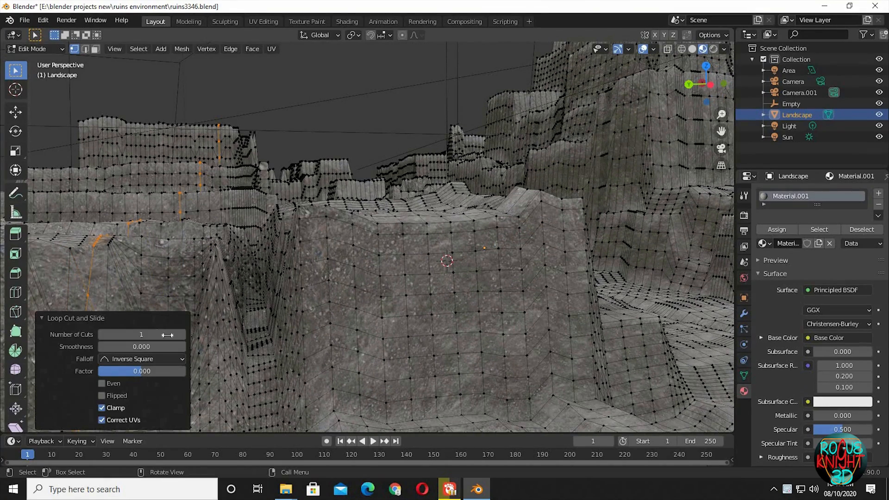
pyautogui.click(183, 337)
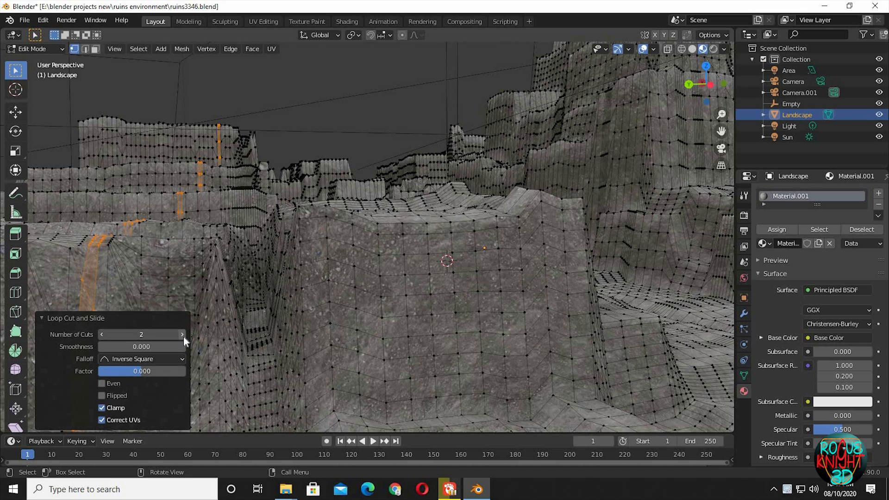
pyautogui.click(184, 337)
# - Add another vertical loop cut with 2 cuts beside the previous ones on the foreground block, with a slide factor of 0.042
pyautogui.hotkey('ctrl', 'r')
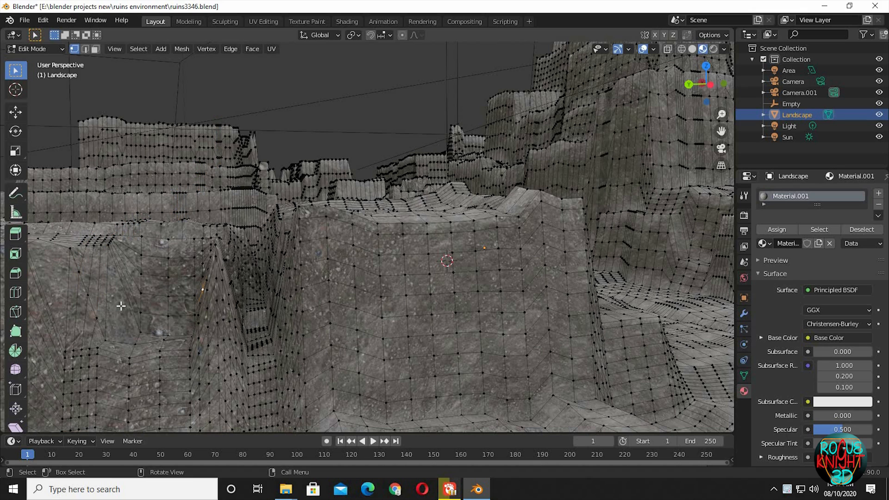
pyautogui.click(121, 302)
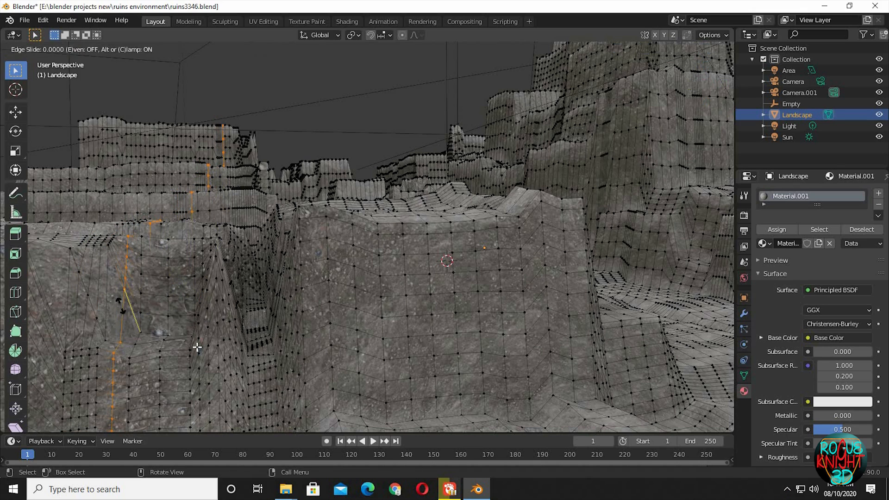
pyautogui.click(121, 303)
pyautogui.click(183, 336)
pyautogui.click(182, 336)
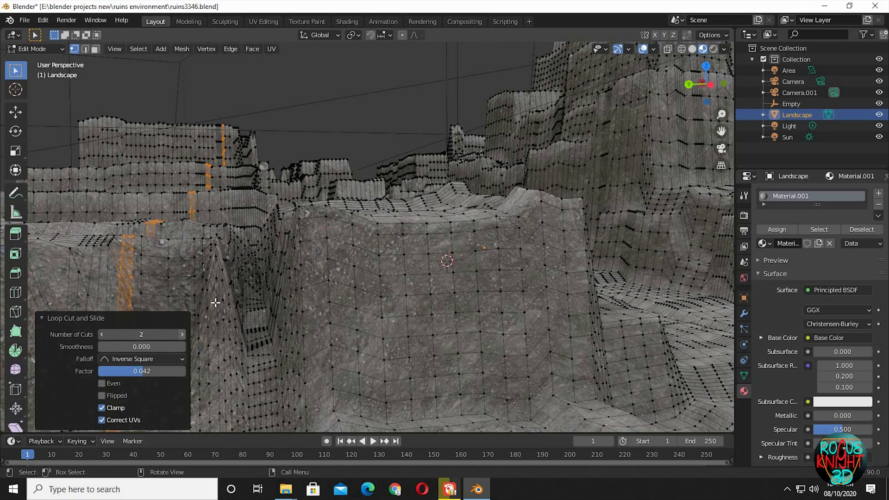
# - Add a horizontal loop cut with 2 cuts through the pointed ridge and along the top edge of the central foreground block
pyautogui.click(215, 303)
pyautogui.hotkey('ctrl', 'r')
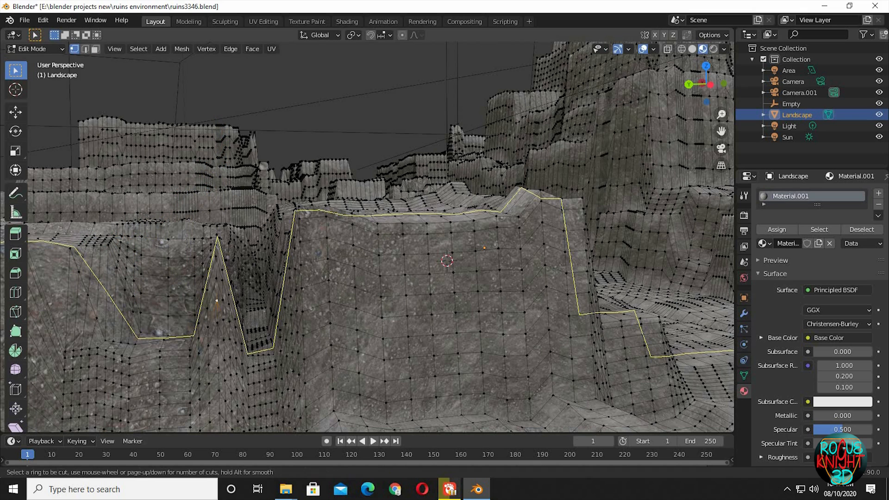
pyautogui.click(97, 302)
pyautogui.rightClick(97, 302)
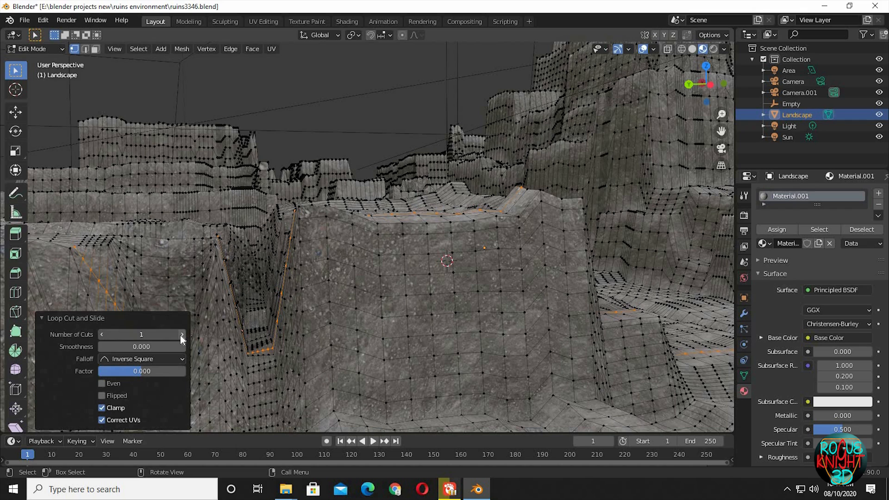
pyautogui.click(181, 334)
pyautogui.click(217, 325)
# - Add another horizontal loop cut with 2 cuts just below the previous one, through the stretched foreground faces
pyautogui.hotkey('ctrl', 'r')
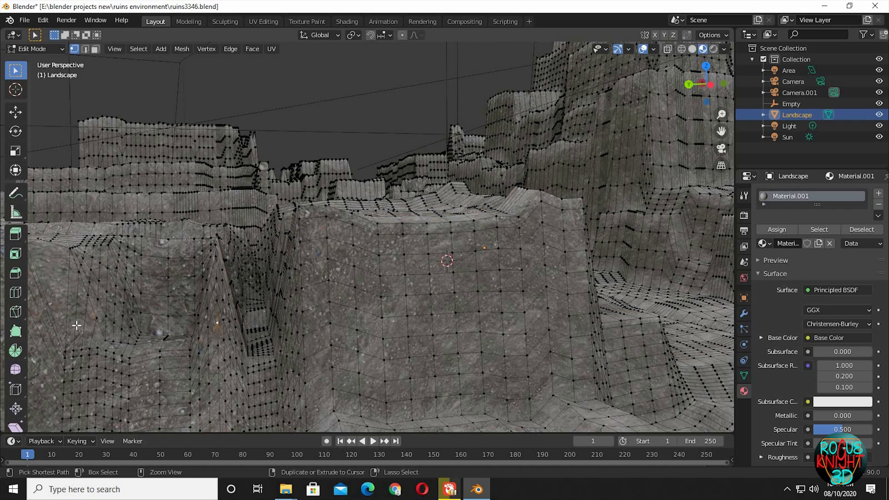
pyautogui.click(165, 337)
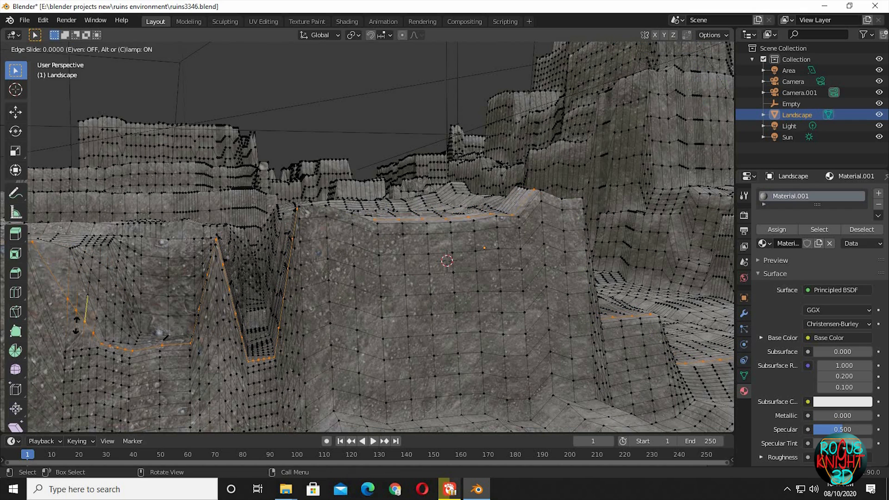
pyautogui.rightClick(183, 342)
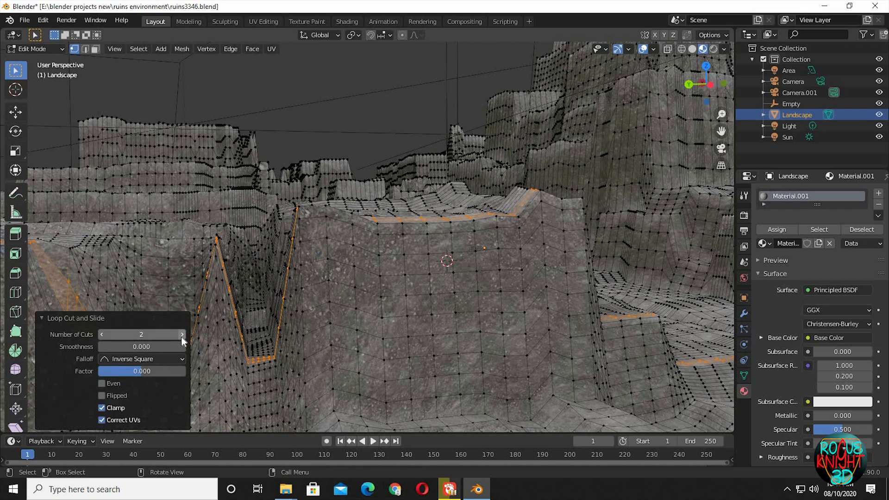
pyautogui.click(226, 340)
# - Add a horizontal loop cut with 2 cuts across the upper front face of the central block and inspect the result in Object Mode
pyautogui.hotkey('ctrl', 'r')
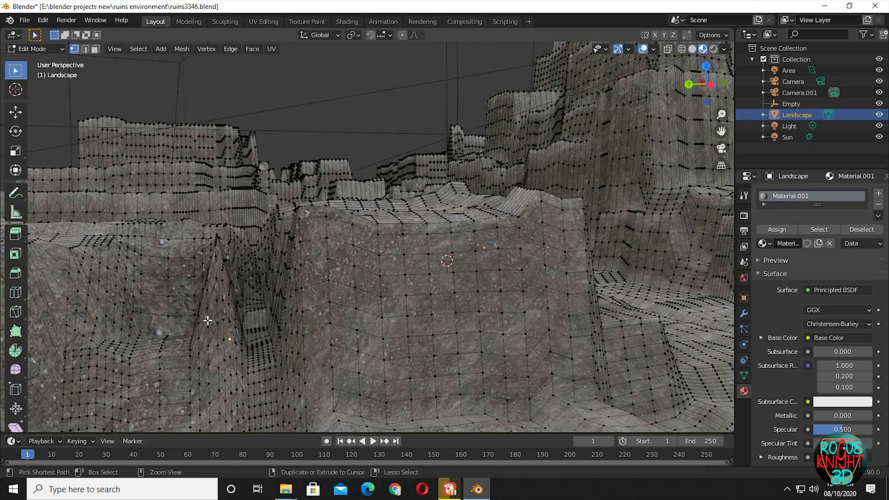
pyautogui.click(206, 318)
pyautogui.rightClick(206, 319)
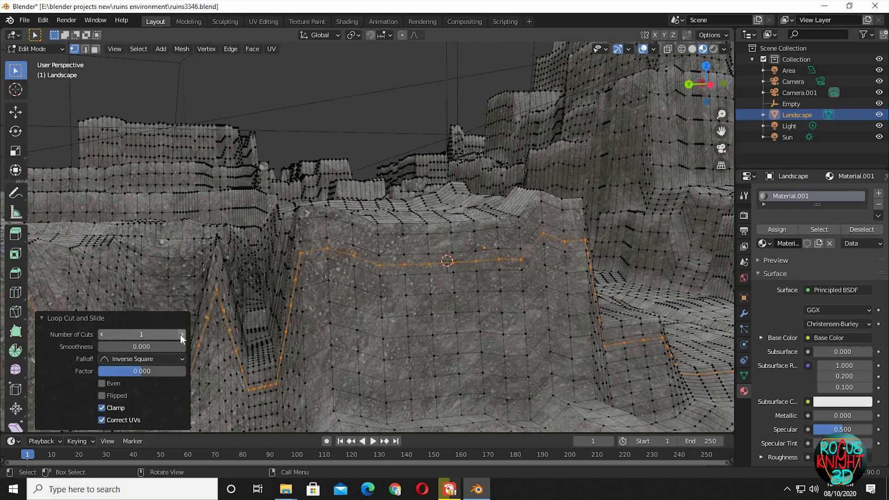
pyautogui.click(180, 335)
pyautogui.press('Tab')
pyautogui.moveTo(234, 352); pyautogui.dragTo(164, 287, button='middle')
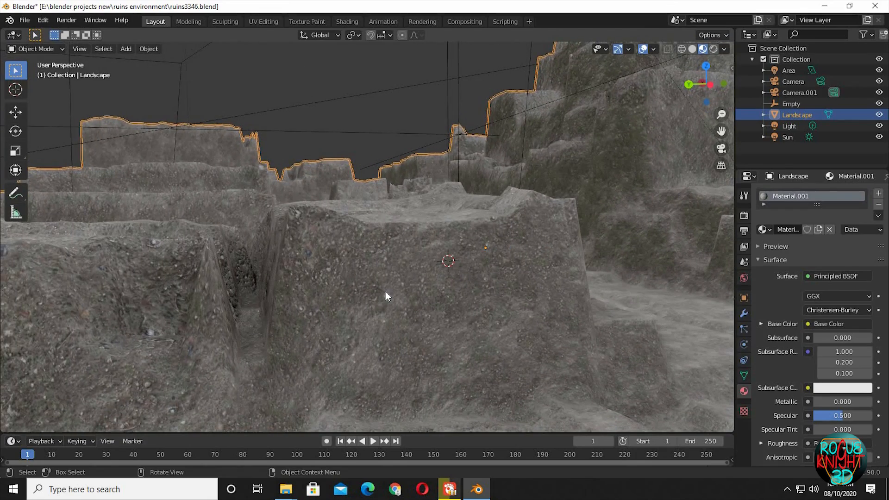
pyautogui.moveTo(357, 306); pyautogui.dragTo(407, 329, button='middle')
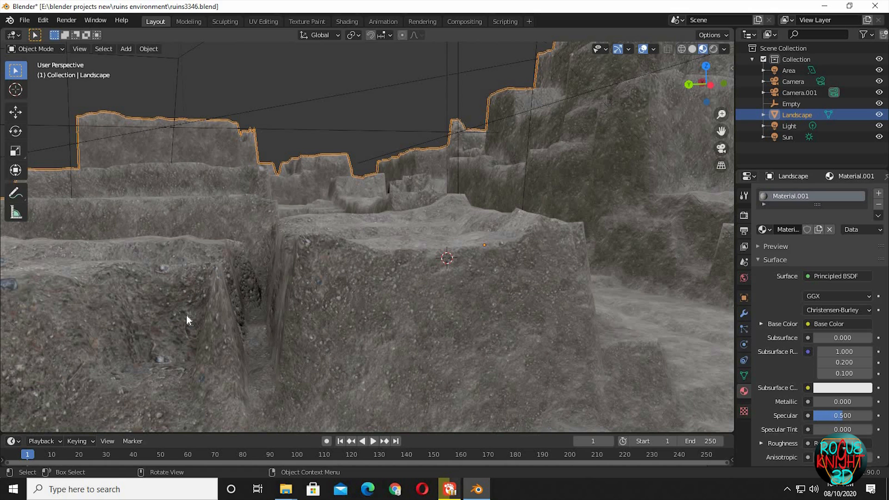
# - Add a single horizontal loop cut along the ledge behind the near foreground block and return to Object Mode
pyautogui.press('Tab')
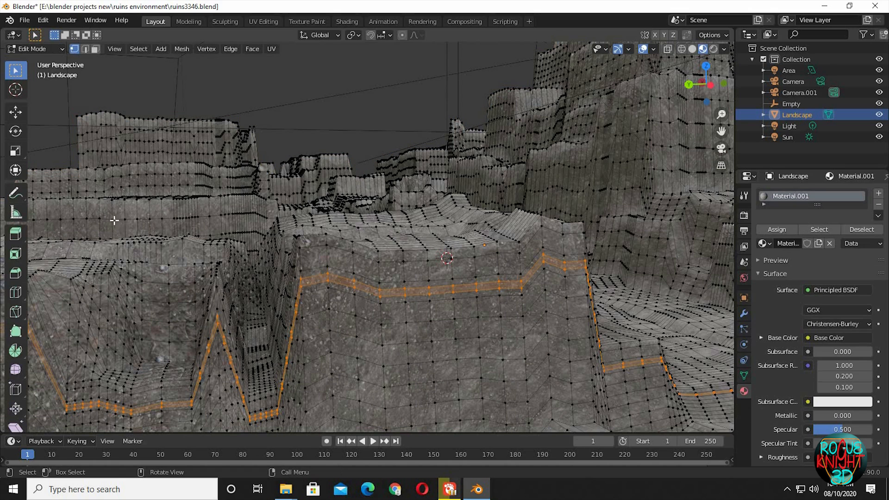
pyautogui.hotkey('ctrl', 'r')
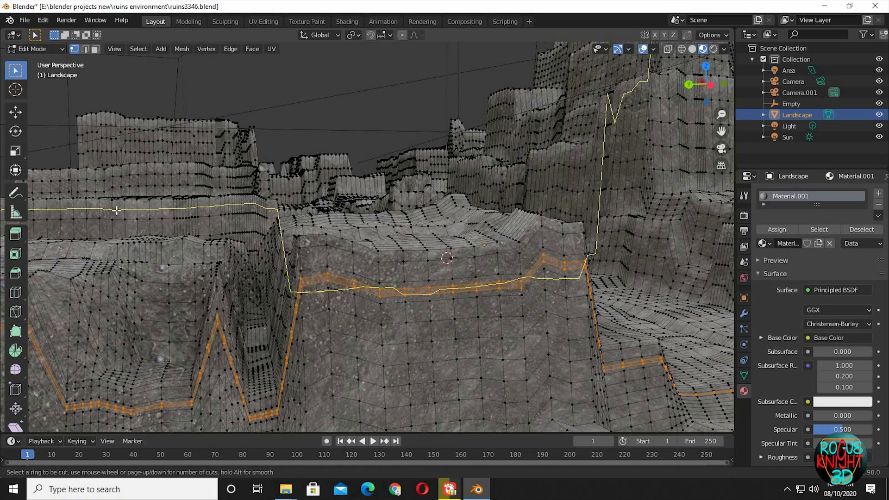
pyautogui.click(117, 211)
pyautogui.rightClick(117, 210)
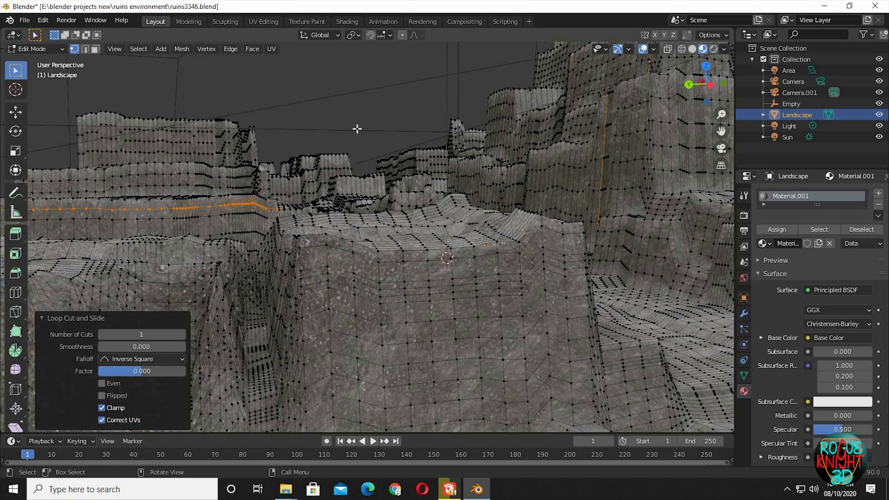
pyautogui.press('Tab')
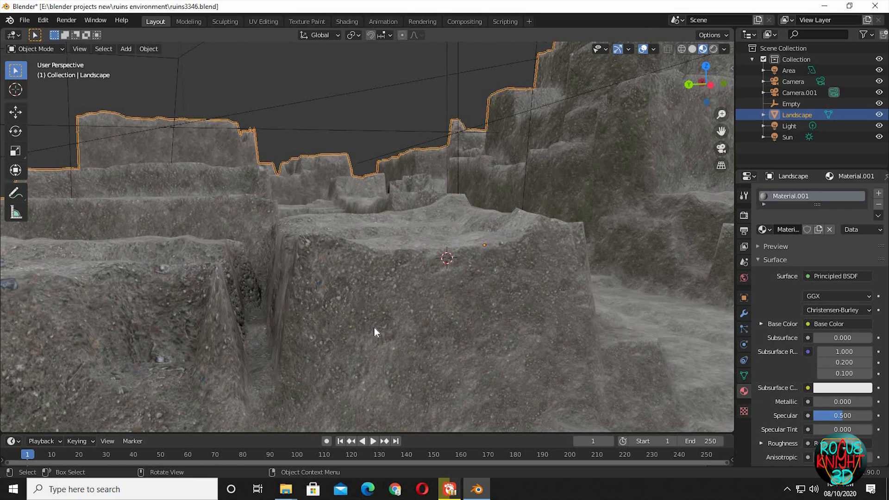
pyautogui.moveTo(372, 327); pyautogui.dragTo(265, 291, button='middle')
# - Add two single vertical loop cuts side by side through the near foreground block next to the pointed ridge
pyautogui.press('Tab')
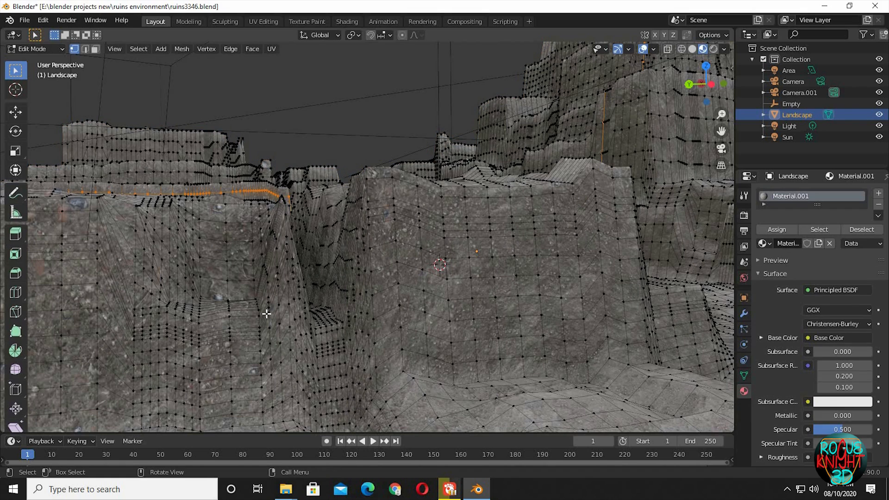
pyautogui.hotkey('ctrl', 'e')
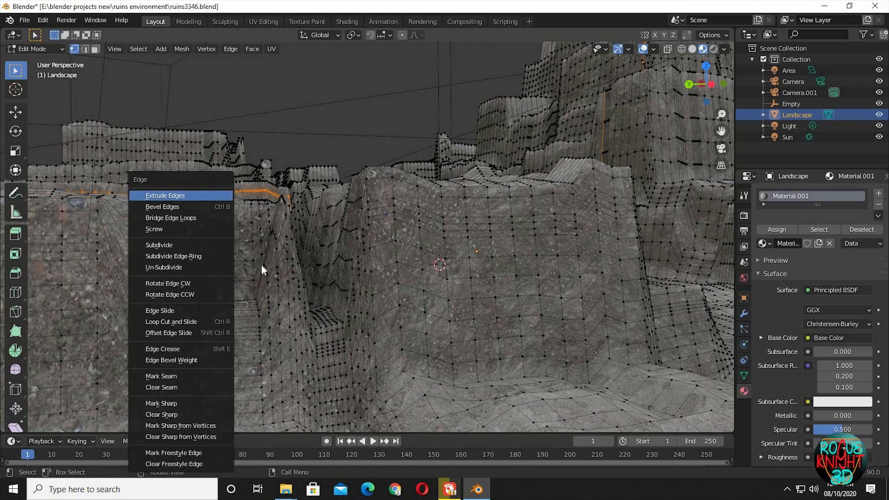
pyautogui.hotkey('ctrl', 'r')
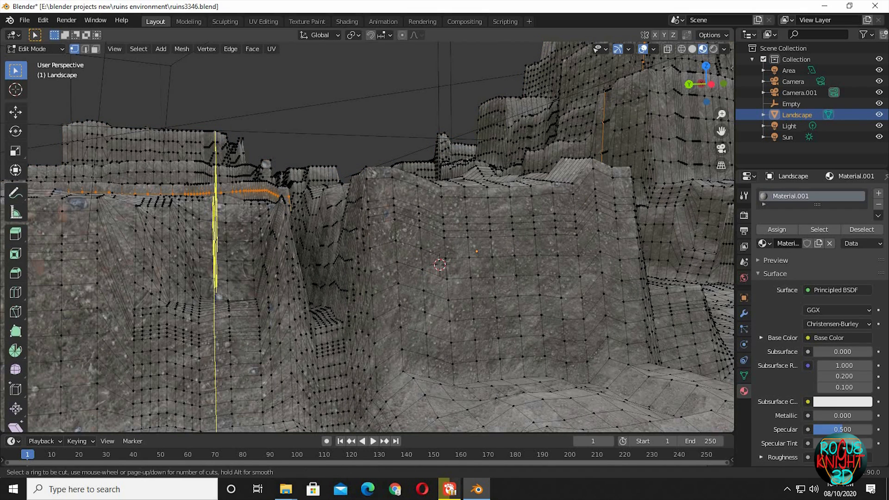
pyautogui.click(216, 274)
pyautogui.rightClick(237, 278)
pyautogui.hotkey('ctrl', 'r')
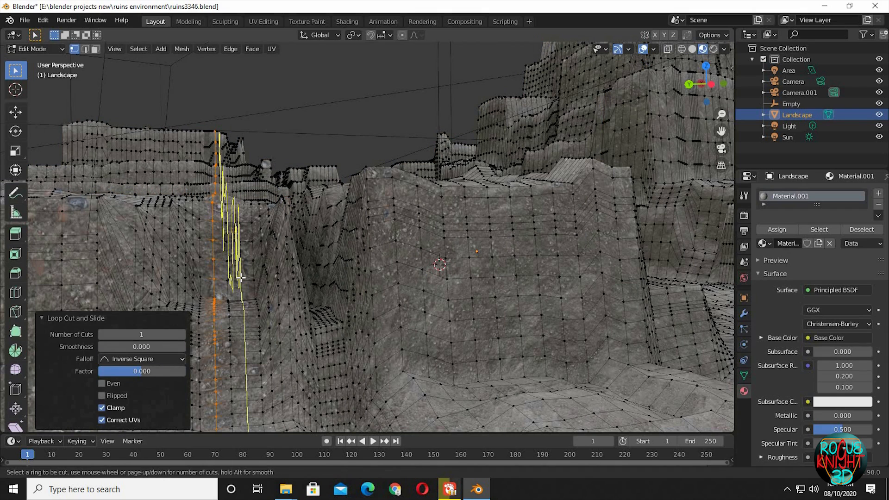
pyautogui.rightClick(241, 277)
pyautogui.hotkey('ctrl', 'r')
pyautogui.click(234, 208)
pyautogui.rightClick(234, 209)
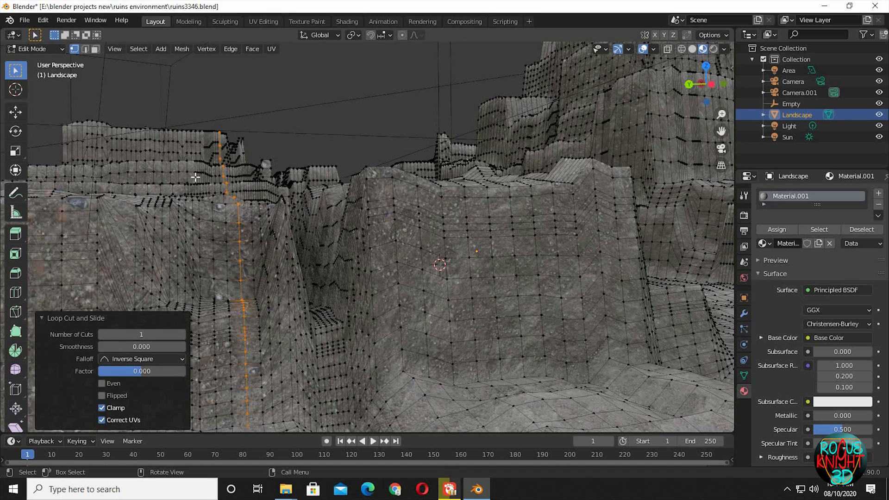
pyautogui.click(236, 204)
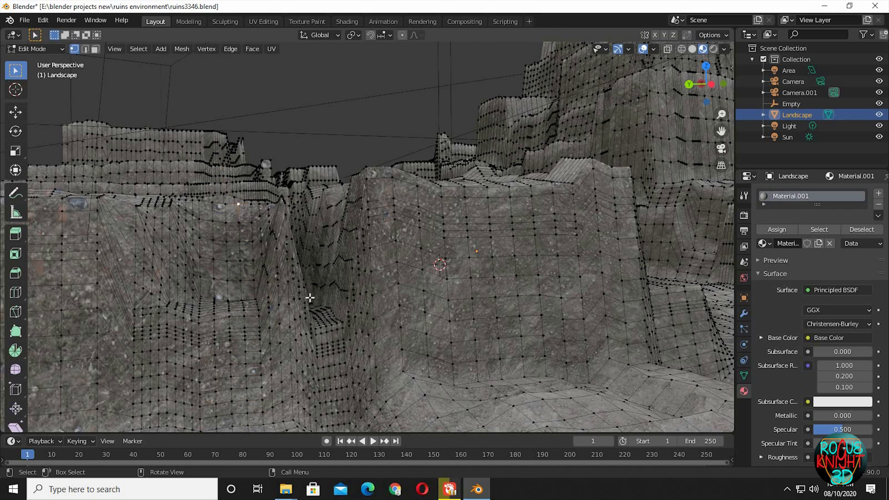
# - Select the vertical edge loop running along the pointed ridge beside the gap and check the surface in Object Mode
pyautogui.moveTo(310, 298); pyautogui.dragTo(312, 298, button='middle')
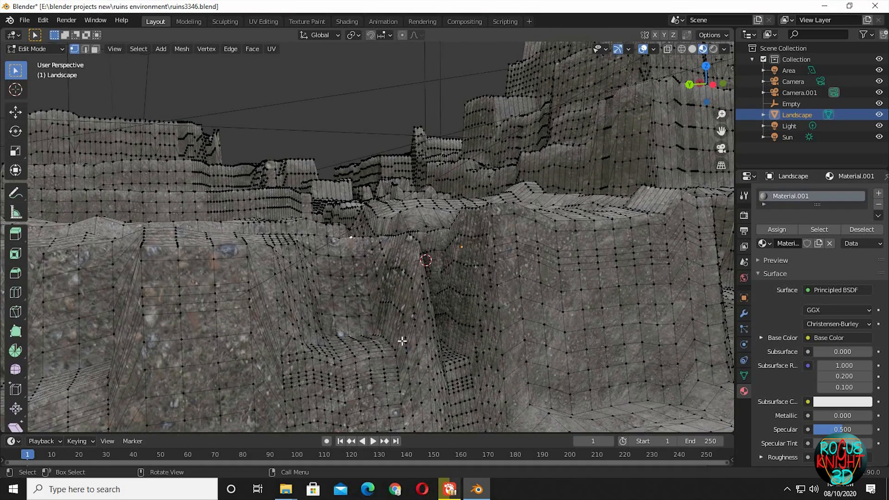
pyautogui.moveTo(384, 311); pyautogui.dragTo(301, 298, button='middle')
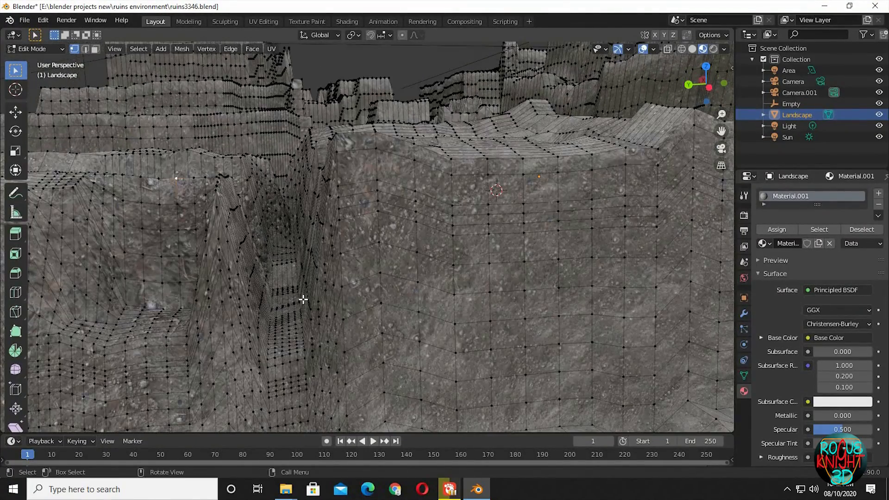
pyautogui.keyDown('alt'); pyautogui.click(213, 192); pyautogui.keyUp('alt')
pyautogui.keyDown('alt'); pyautogui.click(217, 185); pyautogui.keyUp('alt')
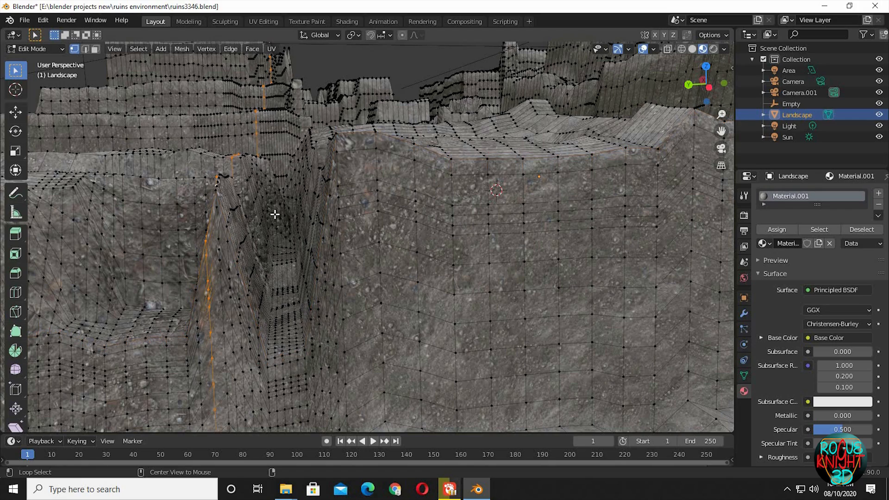
pyautogui.press('Tab')
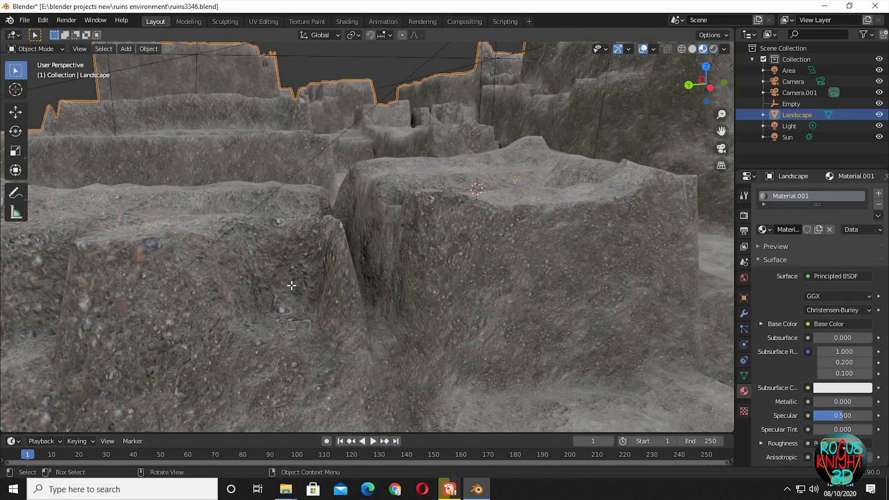
# - Unwrap the entire Landscape mesh with the Angle Based method and return to Object Mode
pyautogui.press('Tab')
pyautogui.press('a')
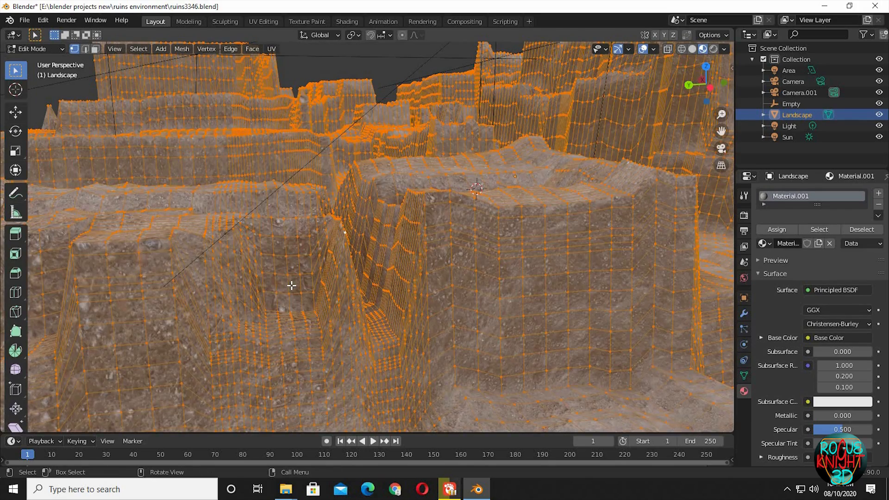
pyautogui.press('u')
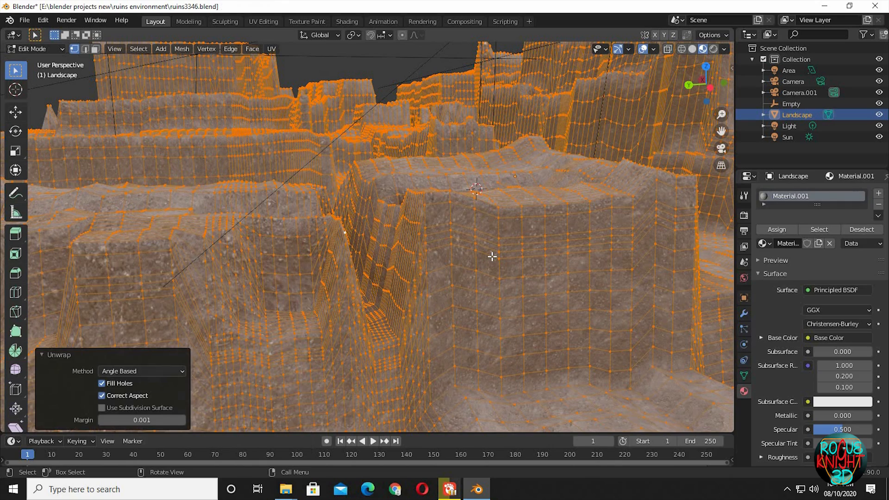
pyautogui.press('Tab')
pyautogui.moveTo(484, 293); pyautogui.dragTo(457, 286, button='middle')
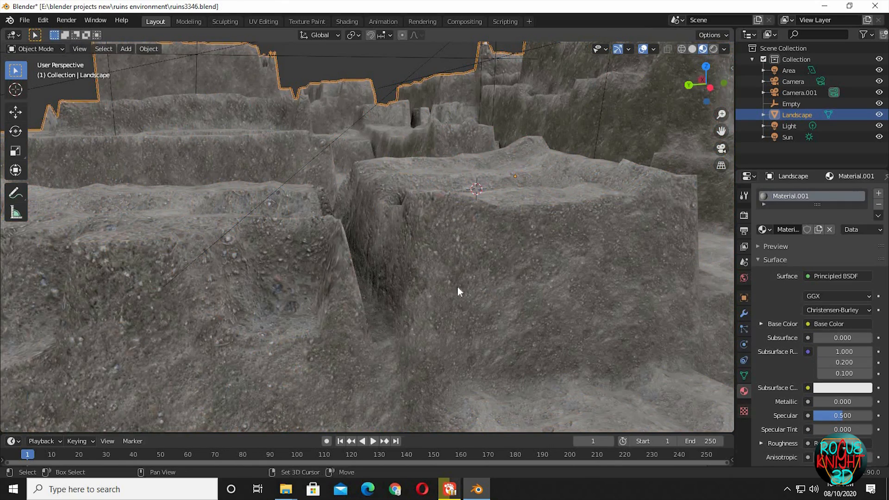
# - Look through the active camera, select Camera.001 and nudge it about 0.0001 m along the global Z axis
pyautogui.press('KP_0')
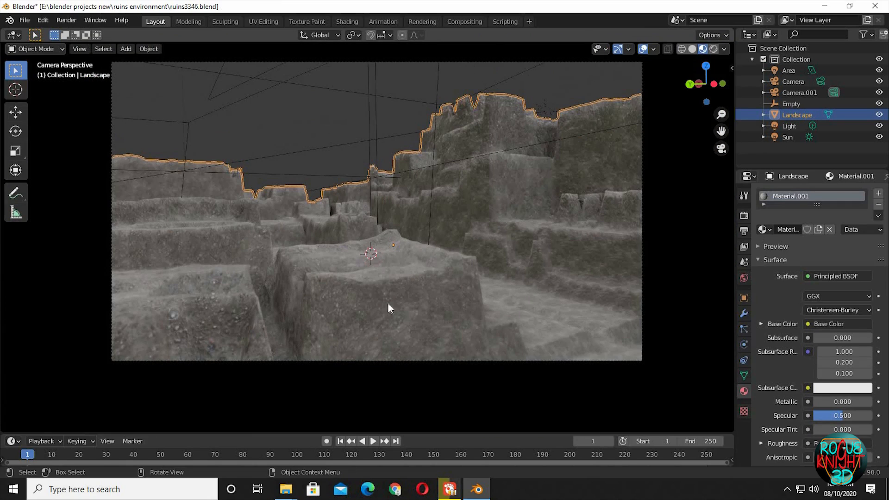
pyautogui.click(642, 81)
pyautogui.press('g')
pyautogui.press('z')
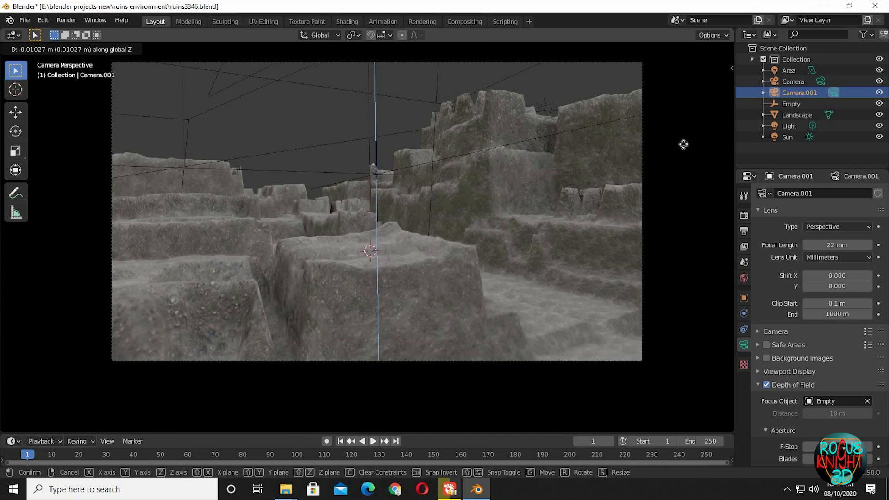
pyautogui.click(674, 155)
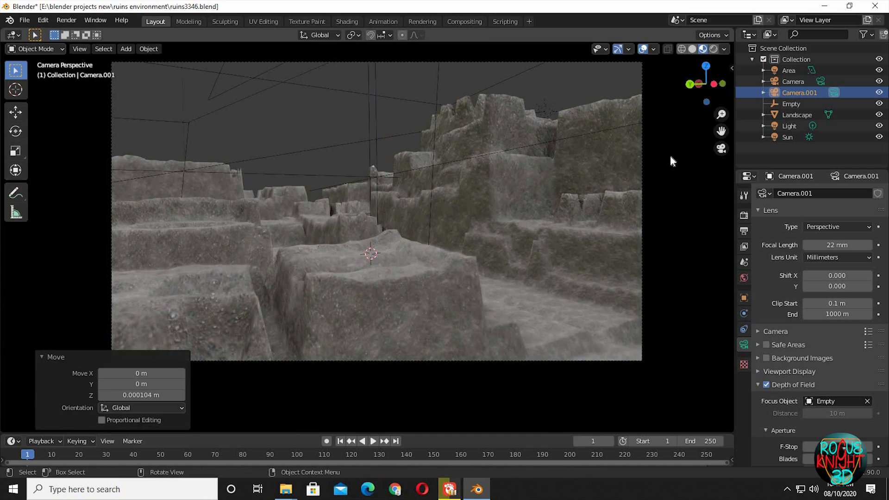
# - Rotate Camera.001 about 2.34° around its local X axis
pyautogui.press('r')
pyautogui.press('x')
pyautogui.press('x')
pyautogui.press('Escape')
pyautogui.press('r')
pyautogui.press('x')
pyautogui.press('x')
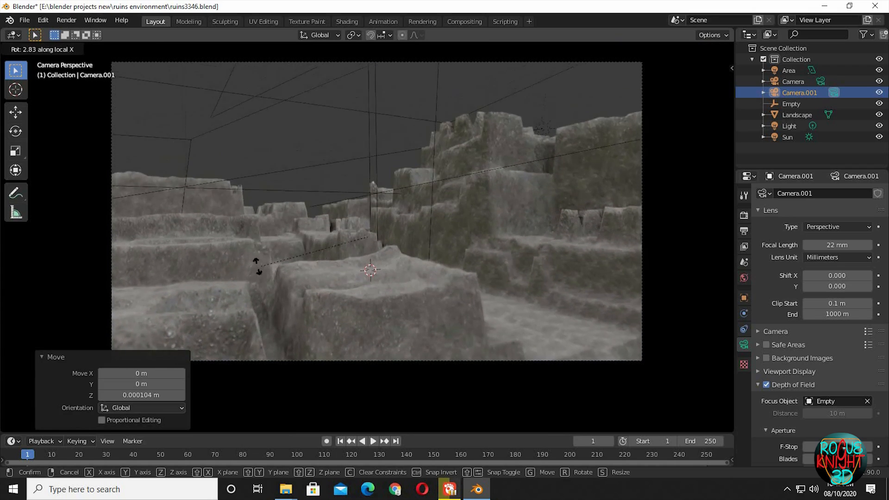
pyautogui.click(702, 202)
# - Lower Camera.001 about 0.011 m along the global Z axis
pyautogui.press('g')
pyautogui.press('z')
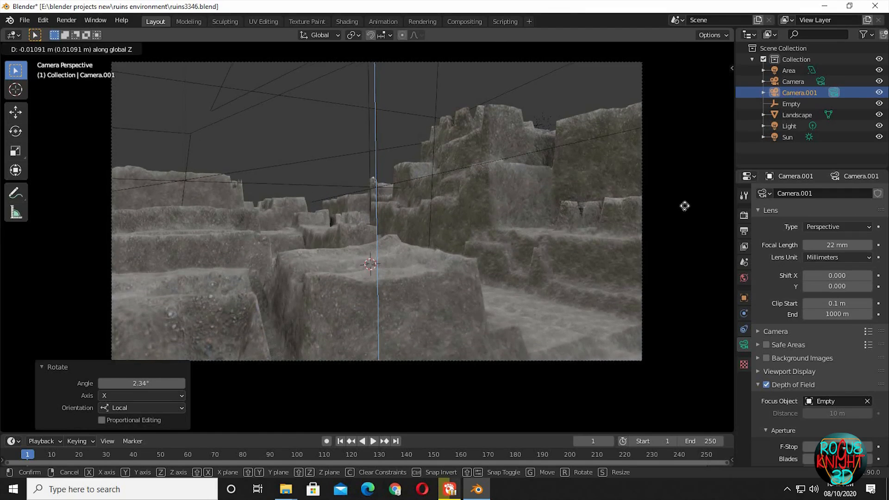
pyautogui.click(685, 208)
# - Move Camera.001 about 0.0115 m along the global Y axis
pyautogui.press('g')
pyautogui.press('x')
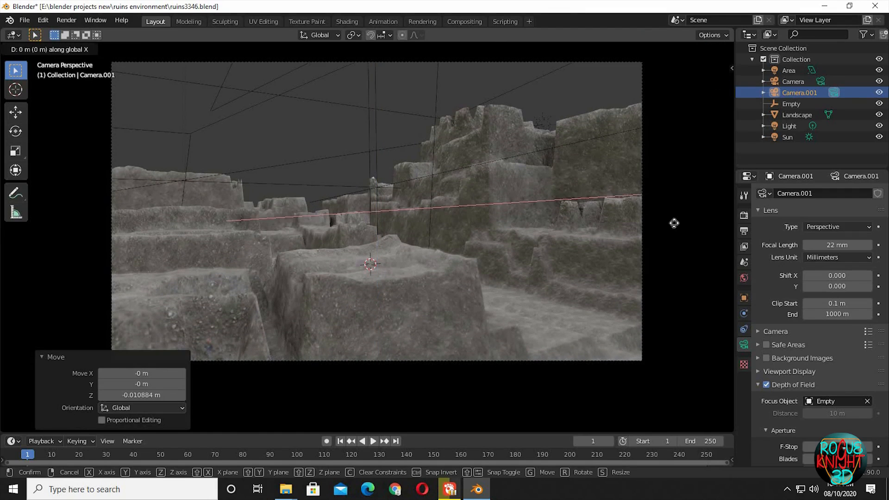
pyautogui.press('y')
pyautogui.press('y')
pyautogui.press('y')
pyautogui.press('y')
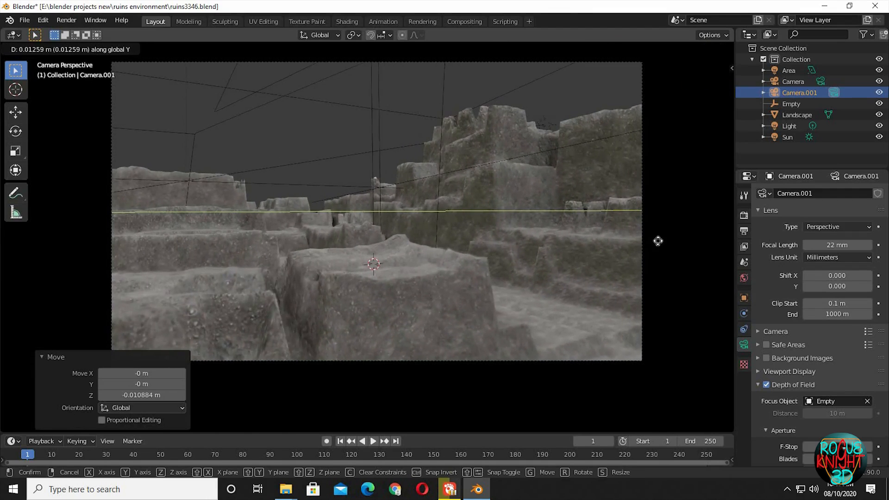
pyautogui.click(661, 246)
# - Lower Camera.001 about 0.001 m along the global Z axis, and save the blend file
pyautogui.press('g')
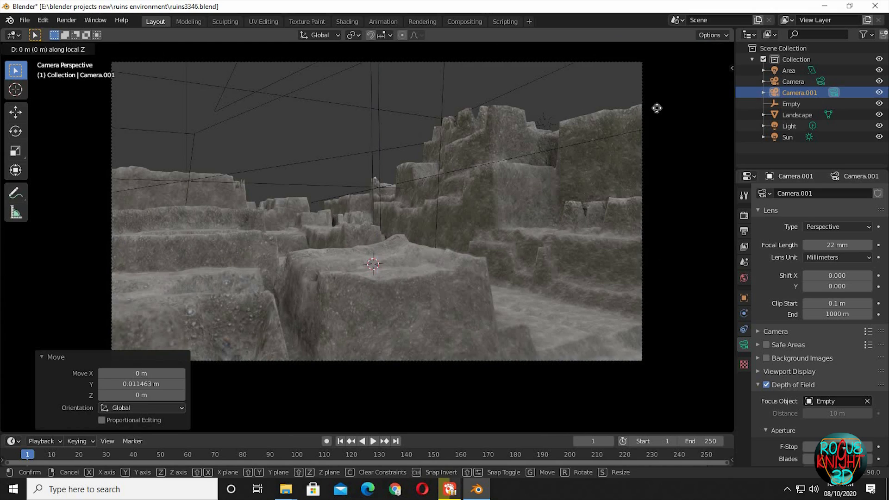
pyautogui.press('z')
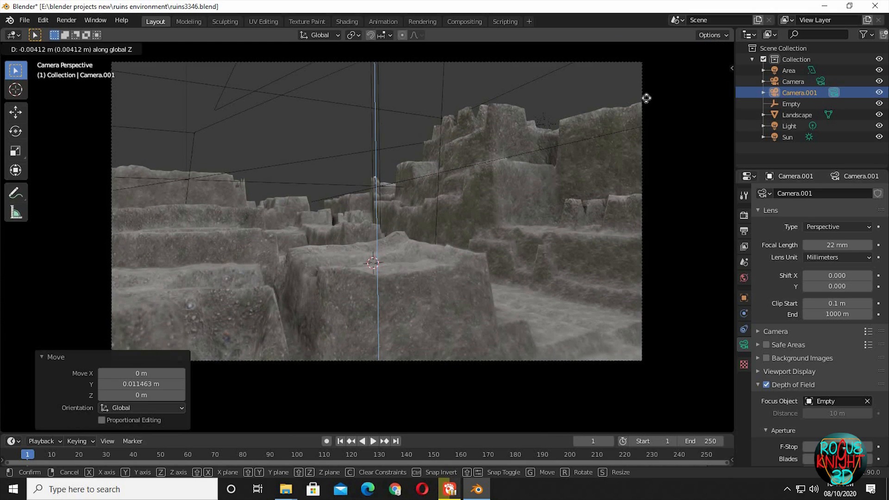
pyautogui.click(647, 97)
pyautogui.click(744, 216)
pyautogui.click(25, 20)
pyautogui.click(36, 94)
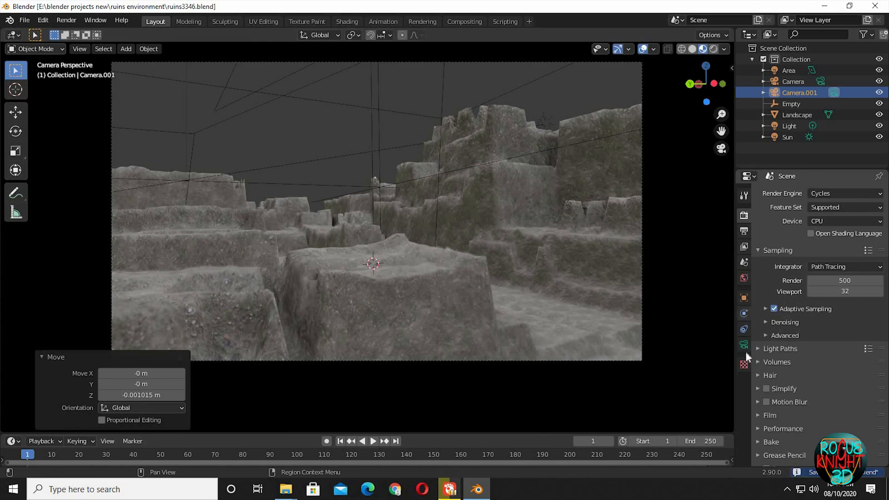
# - Preview the camera view in rendered shading, deselect Camera.001 and render the still image
pyautogui.click(744, 345)
pyautogui.click(714, 49)
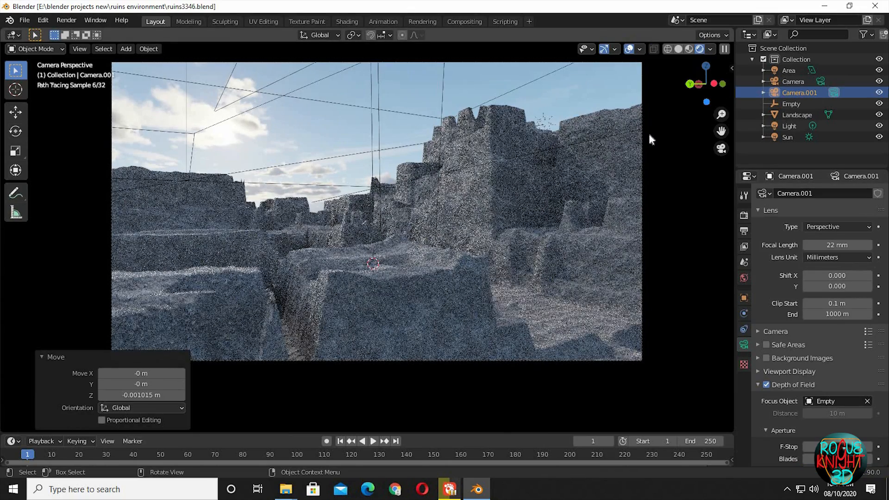
pyautogui.click(419, 93)
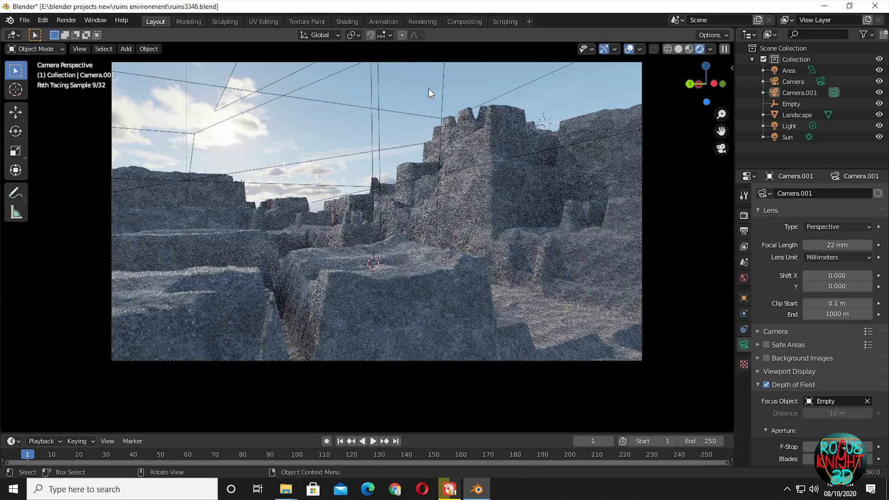
pyautogui.press('F12')
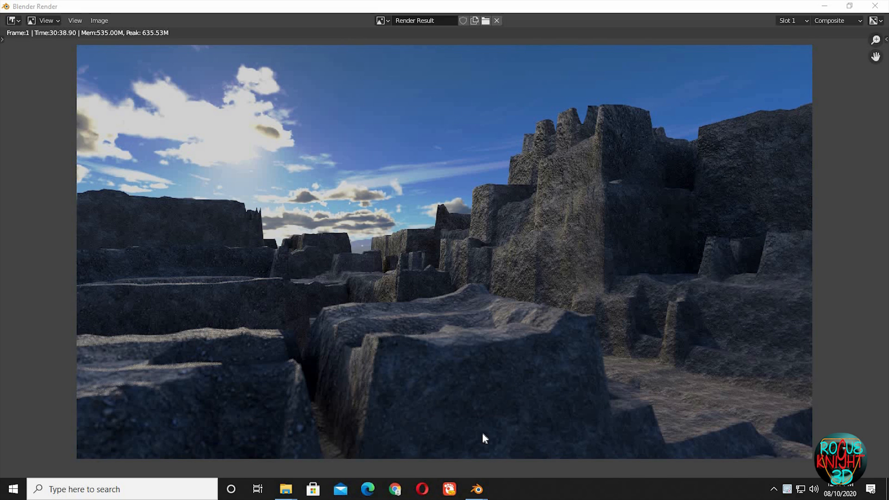
# - In the compositor, duplicate the Viewer node, unlink the original and feed the Render Layers image to the copy to show the ungraded render
pyautogui.moveTo(477, 489)
pyautogui.click(402, 449)
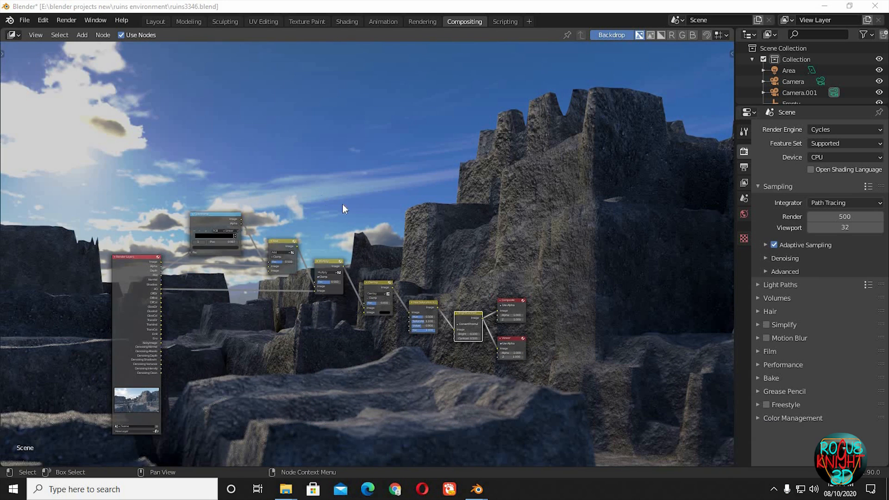
pyautogui.click(510, 338)
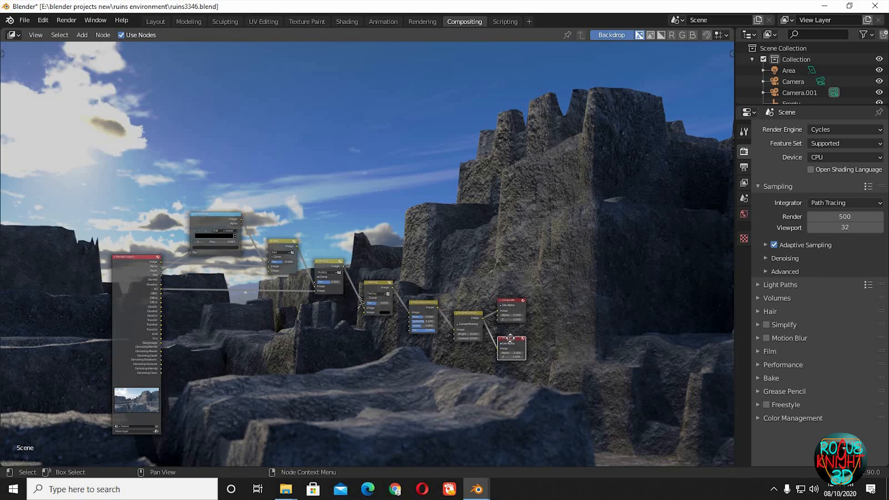
pyautogui.hotkey('shift', 'd')
pyautogui.click(359, 271)
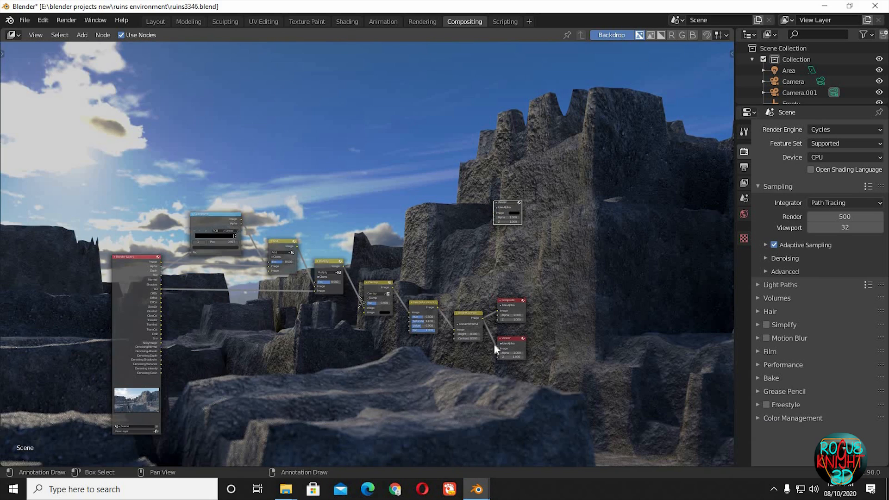
pyautogui.moveTo(497, 348); pyautogui.dragTo(480, 352)
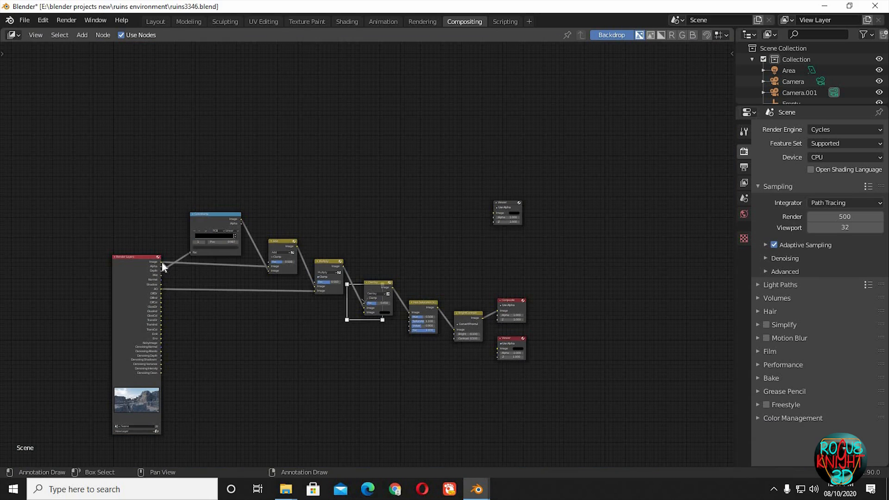
pyautogui.moveTo(161, 262); pyautogui.dragTo(511, 219)
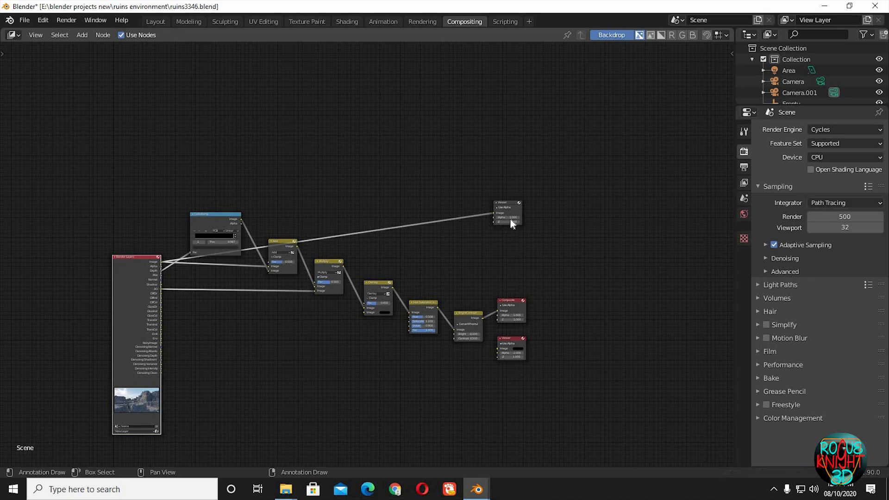
pyautogui.click(510, 205)
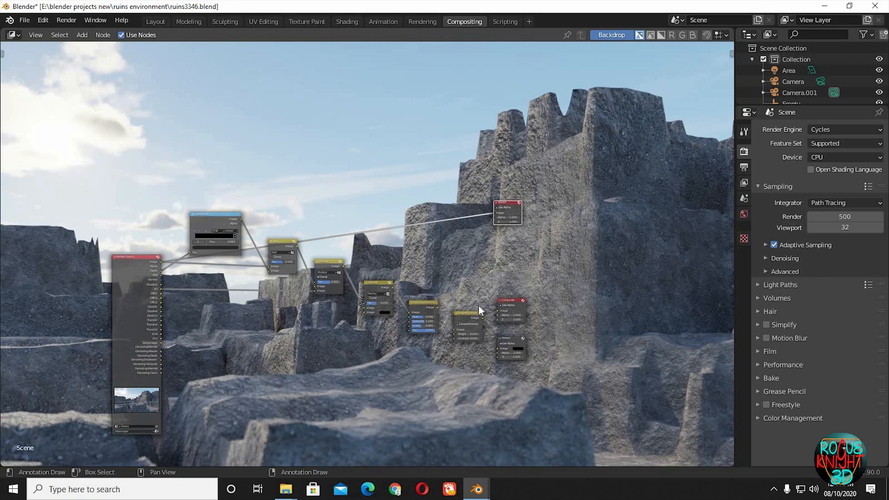
pyautogui.keyDown('alt'); pyautogui.moveTo(479, 307); pyautogui.dragTo(508, 204, button='middle'); pyautogui.keyUp('alt')
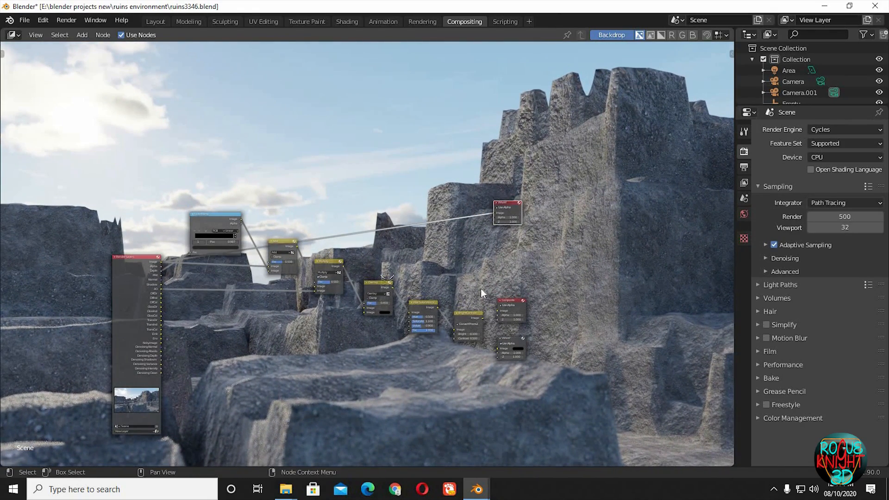
# - Delete the duplicate Viewer node and reconnect the Bright/Contrast output to the original Viewer node
pyautogui.press('Delete')
pyautogui.keyDown('ctrl'); pyautogui.keyDown('shift'); pyautogui.click(481, 332); pyautogui.keyUp('shift'); pyautogui.keyUp('ctrl')
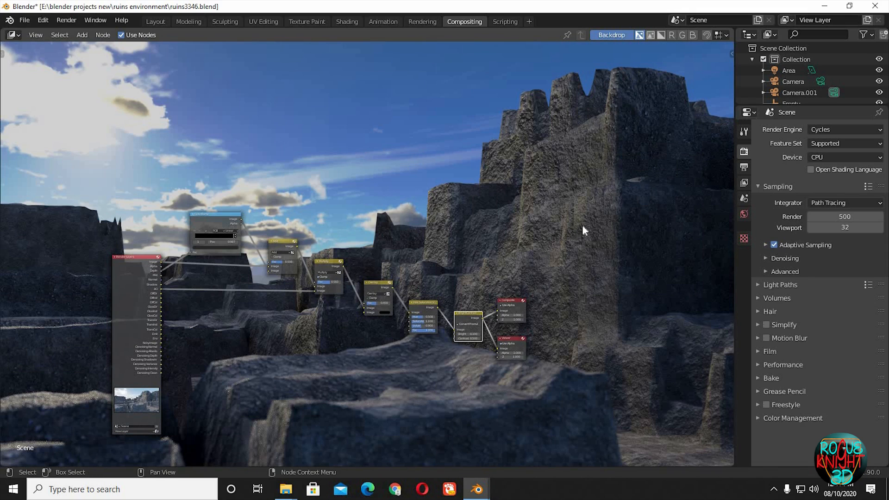
pyautogui.keyDown('alt'); pyautogui.moveTo(583, 227); pyautogui.dragTo(602, 242, button='middle'); pyautogui.keyUp('alt')
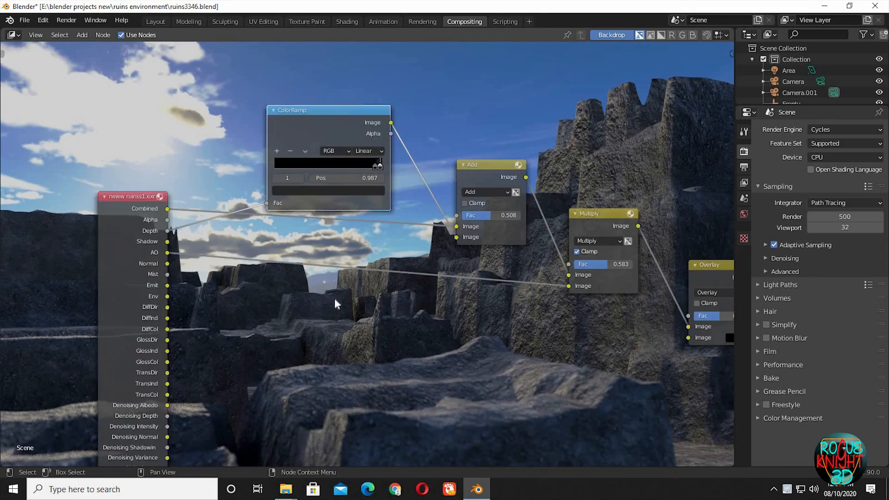
# - Try brightening the ColorRamp's second stop to a value of 0.808 and moving its black stop to position 0.157
pyautogui.scroll(5, 328, 227)
pyautogui.moveTo(288, 317); pyautogui.dragTo(204, 400, button='middle')
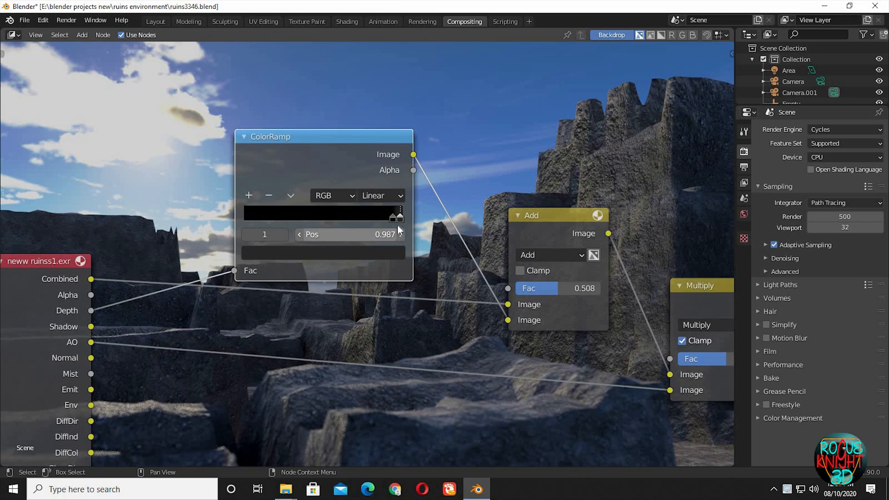
pyautogui.click(393, 252)
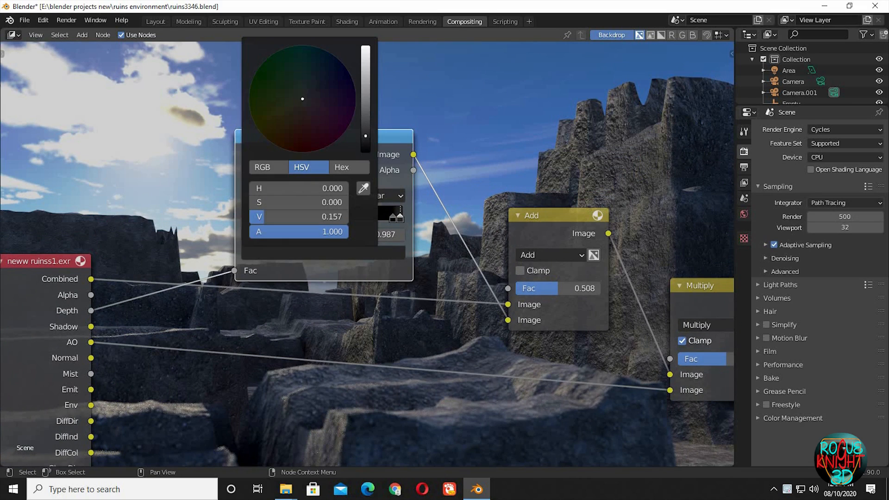
pyautogui.moveTo(366, 136); pyautogui.dragTo(365, 66)
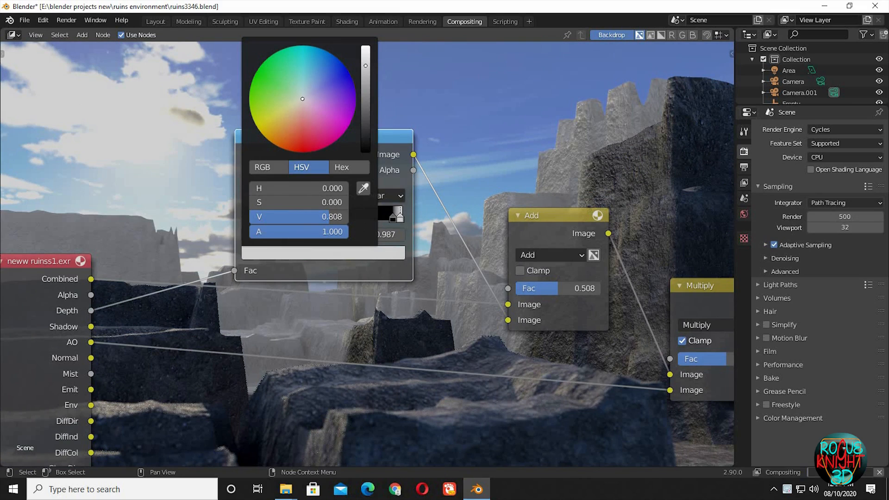
pyautogui.click(394, 220)
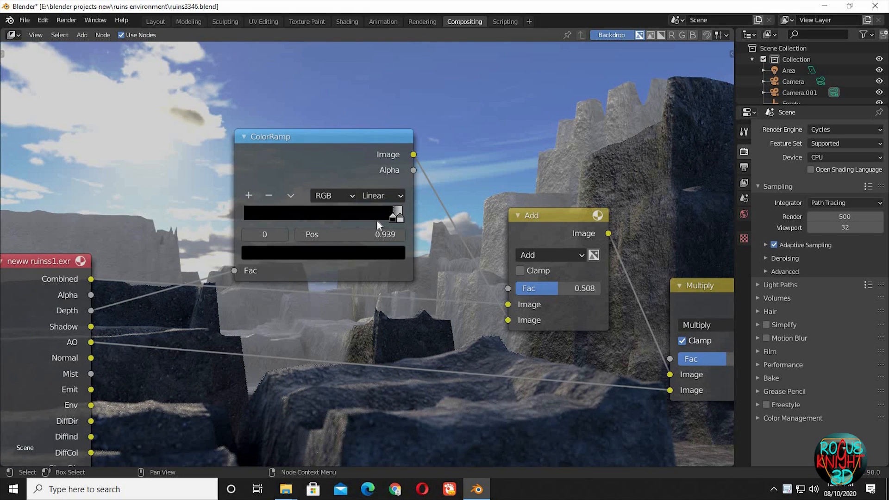
pyautogui.moveTo(335, 220); pyautogui.dragTo(269, 219)
pyautogui.moveTo(352, 311); pyautogui.dragTo(336, 296, button='middle')
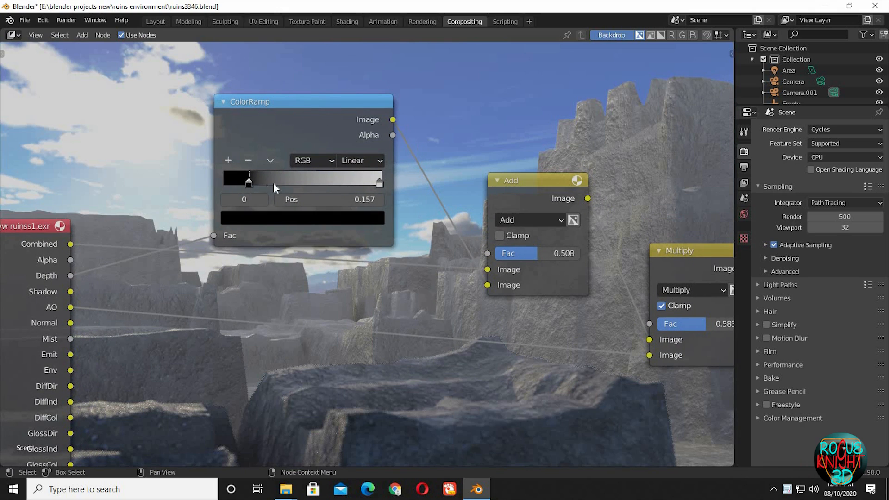
# - Position the ColorRamp's black stop at 0.803 and its light stop at 0.904
pyautogui.moveTo(274, 184); pyautogui.dragTo(386, 188)
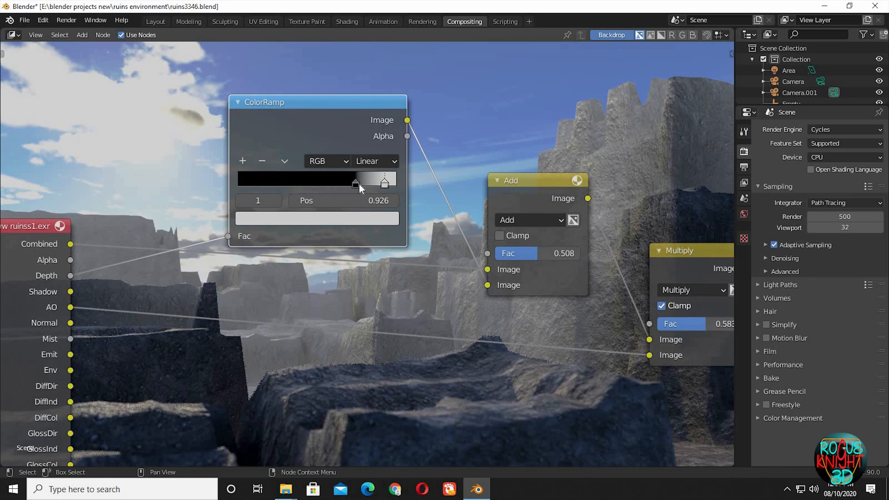
pyautogui.moveTo(357, 184); pyautogui.dragTo(367, 184)
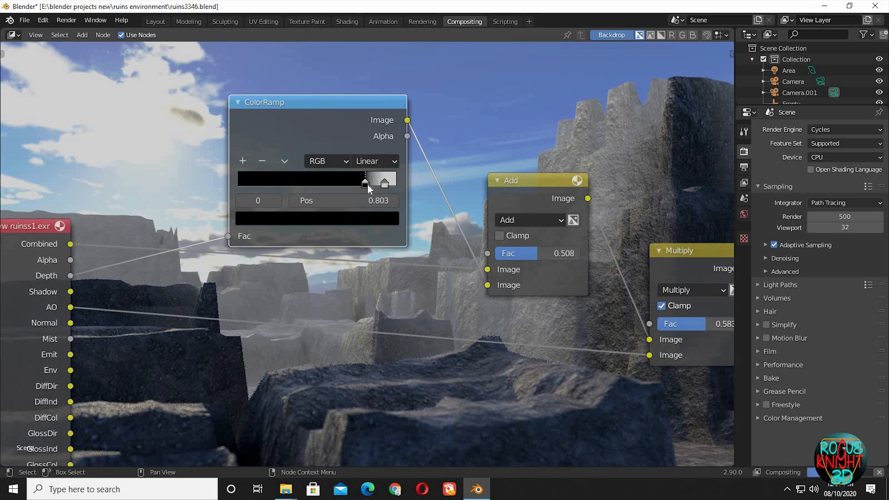
pyautogui.moveTo(382, 185); pyautogui.dragTo(381, 185)
# - Darken the color of the ColorRamp's second stop to a very dark gray and shift the node slightly
pyautogui.click(383, 219)
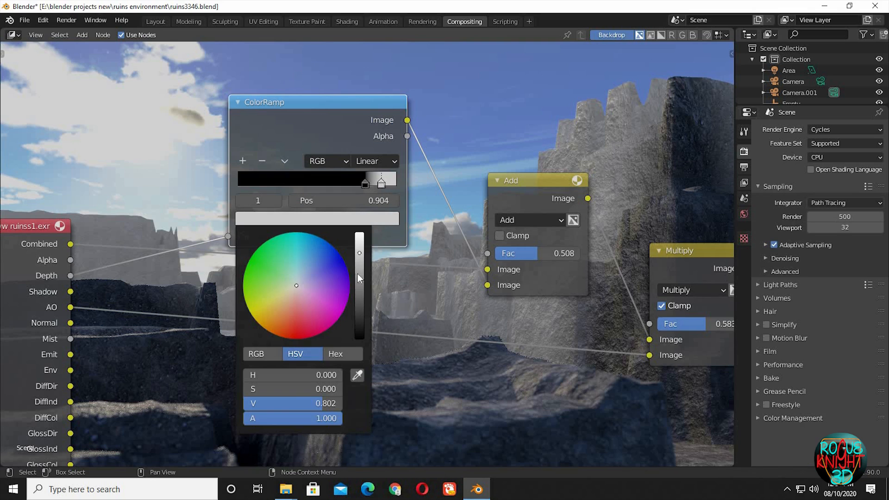
pyautogui.moveTo(360, 253); pyautogui.dragTo(359, 319)
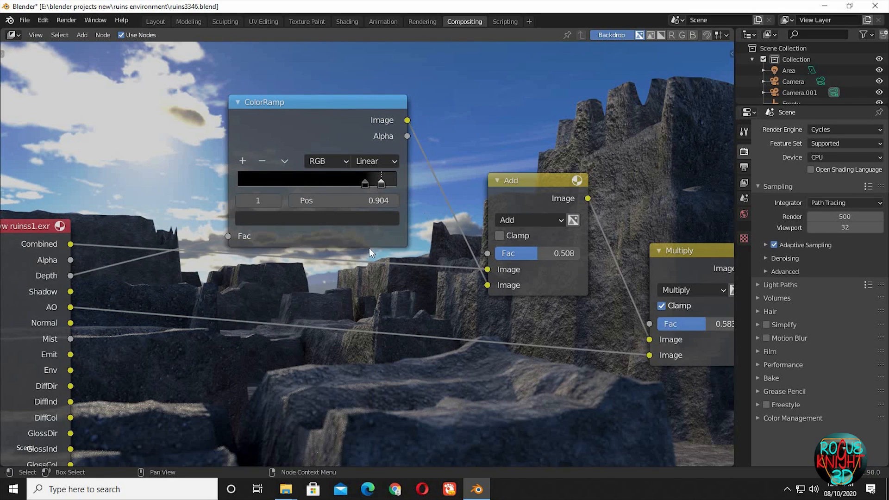
pyautogui.moveTo(326, 98); pyautogui.dragTo(313, 89)
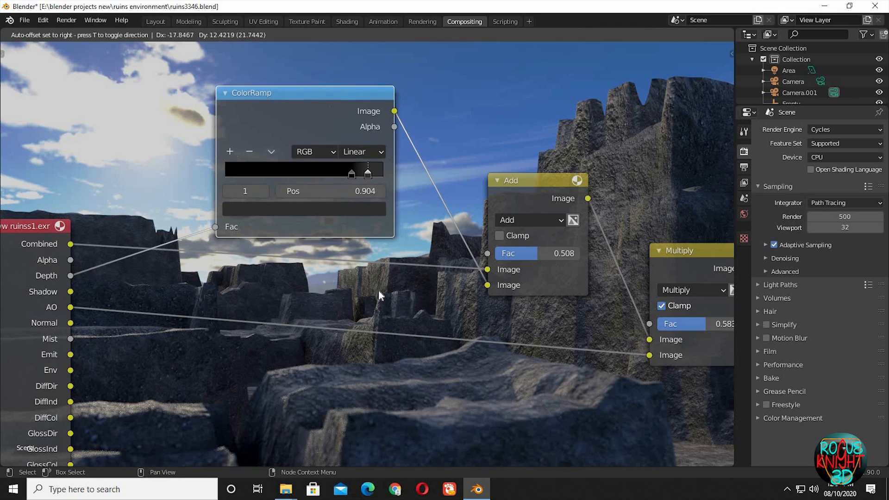
# - Try the Add node's Fac at 0.000 and 1.000, and restore it to 0.508
pyautogui.moveTo(383, 372); pyautogui.dragTo(215, 329, button='middle')
pyautogui.moveTo(366, 343); pyautogui.dragTo(341, 341, button='middle')
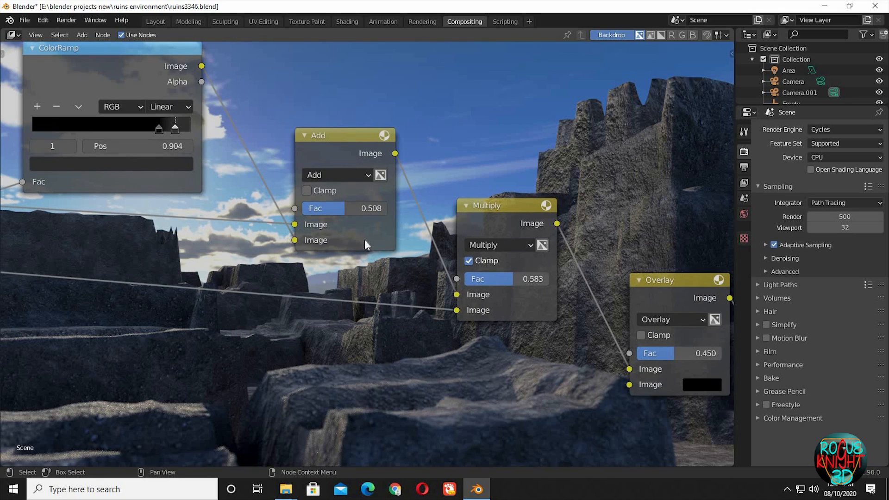
pyautogui.moveTo(345, 209); pyautogui.dragTo(307, 215)
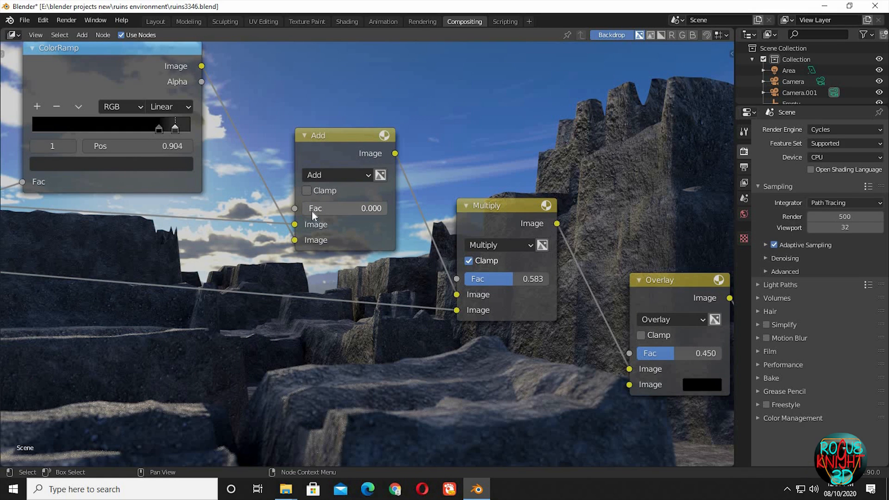
pyautogui.moveTo(313, 204); pyautogui.dragTo(387, 207)
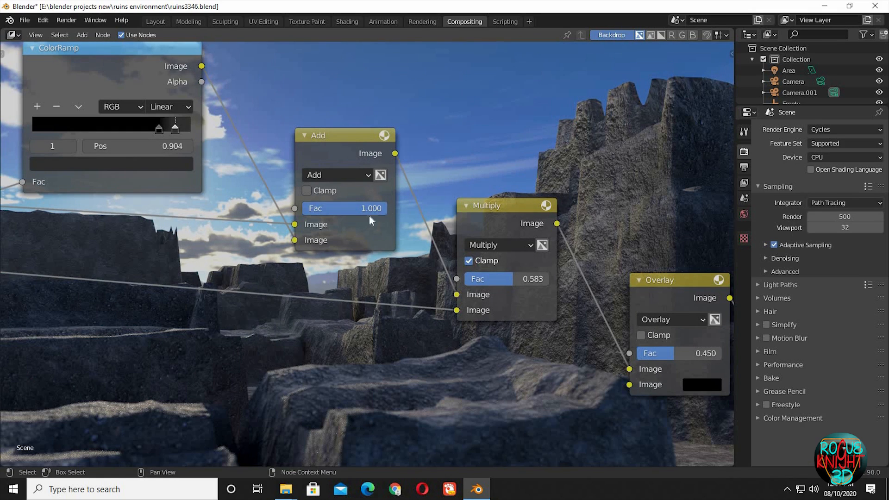
pyautogui.hotkey('ctrl', 'z')
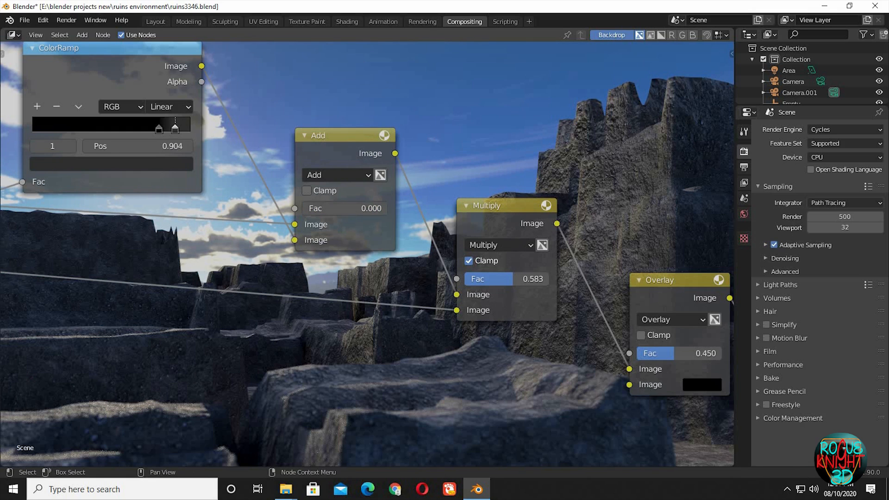
pyautogui.moveTo(368, 205); pyautogui.dragTo(373, 217)
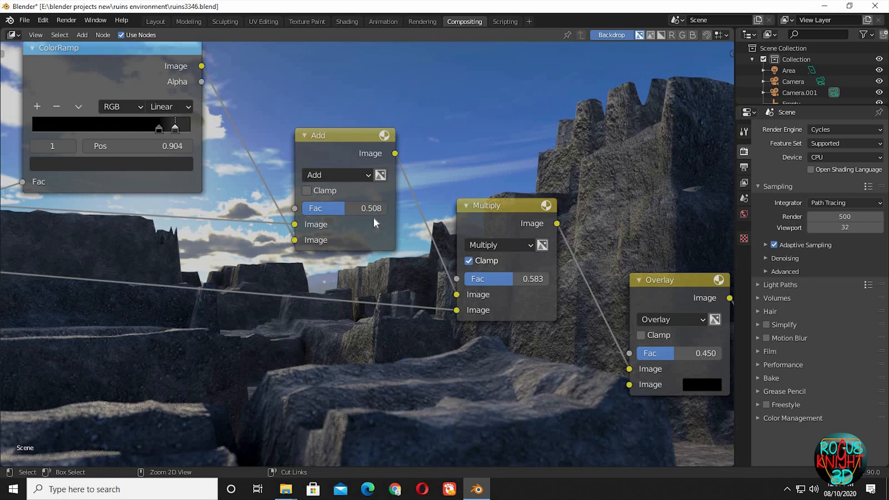
# - Try adjusting the Multiply node's Fac and the Hue Saturation Value node's Hue, and revert both
pyautogui.moveTo(436, 333); pyautogui.dragTo(312, 321, button='middle')
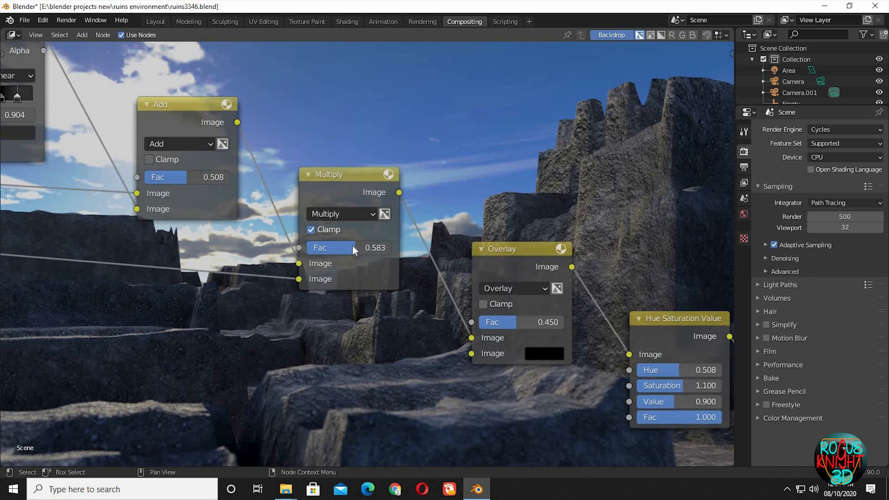
pyautogui.moveTo(352, 246)
pyautogui.mouseDown()
pyautogui.moveTo(315, 248)
pyautogui.moveTo(378, 248)
pyautogui.moveTo(354, 248)
pyautogui.mouseUp()
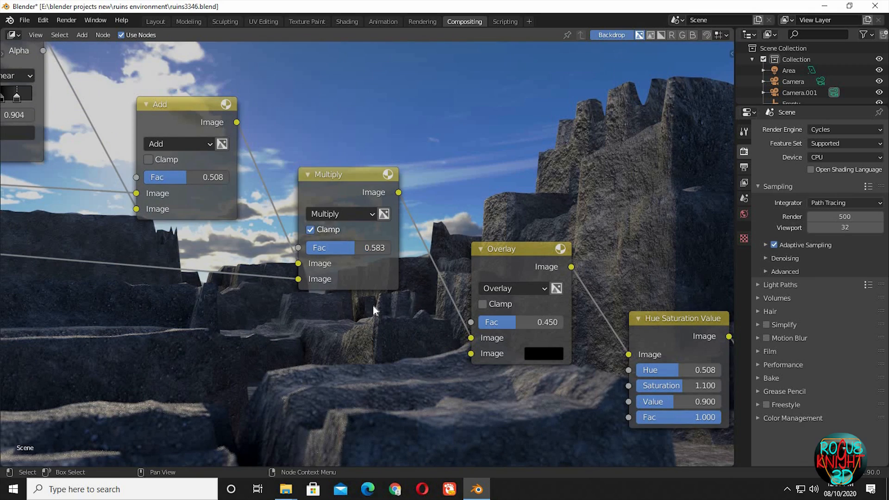
pyautogui.moveTo(313, 298); pyautogui.dragTo(27, 199, button='middle')
pyautogui.moveTo(391, 272); pyautogui.dragTo(442, 288)
pyautogui.hotkey('ctrl', 'z')
pyautogui.moveTo(471, 373); pyautogui.dragTo(394, 285, button='middle')
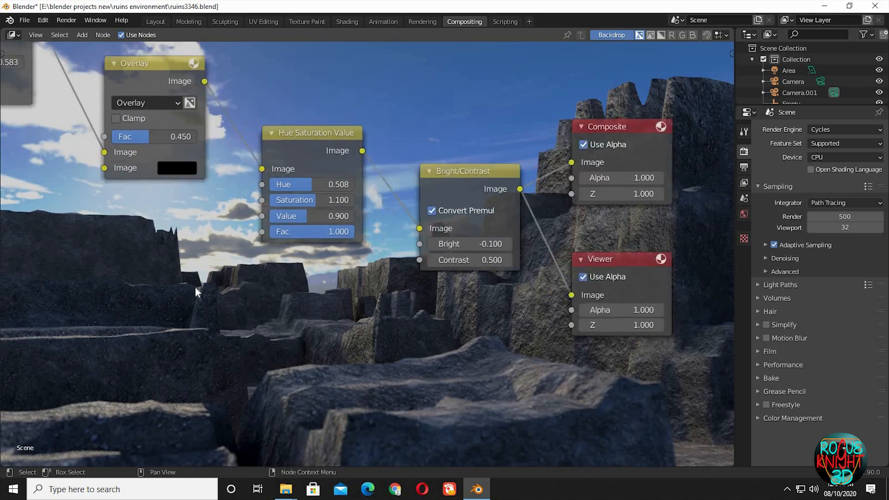
# - Split the compositor area, turn the new area into an Image Editor and display the Viewer Node image in it
pyautogui.scroll(-5, 393, 285)
pyautogui.moveTo(109, 335); pyautogui.dragTo(188, 292, button='middle')
pyautogui.scroll(-4, 189, 292)
pyautogui.moveTo(77, 272); pyautogui.dragTo(243, 332, button='middle')
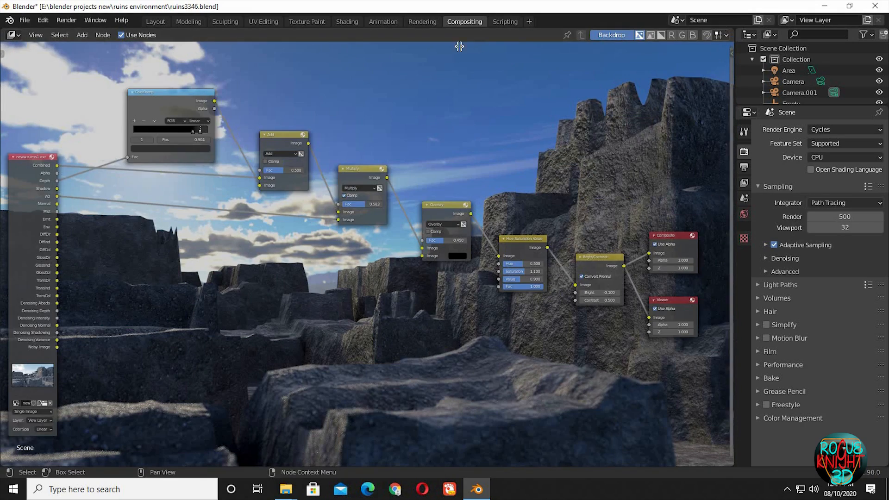
pyautogui.moveTo(731, 32); pyautogui.dragTo(380, 92)
pyautogui.click(394, 35)
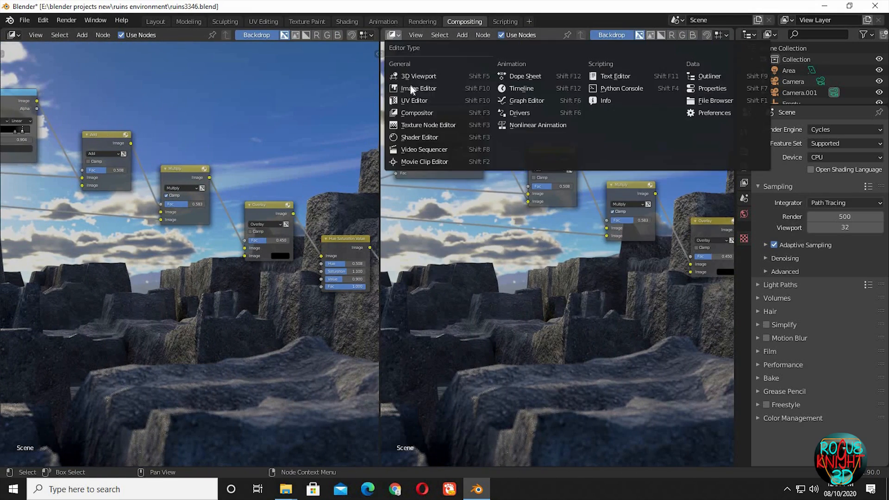
pyautogui.click(410, 85)
pyautogui.click(510, 35)
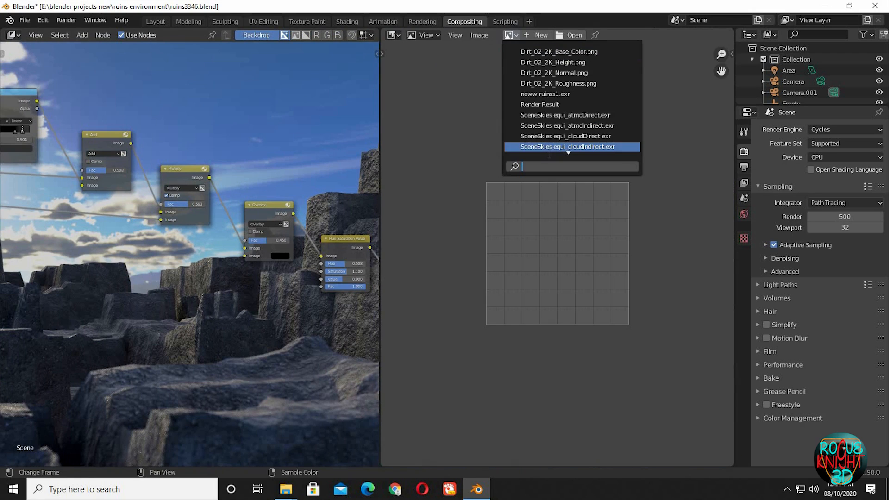
pyautogui.scroll(-3, 549, 149)
pyautogui.click(550, 148)
pyautogui.moveTo(527, 296); pyautogui.dragTo(569, 303, button='middle')
pyautogui.moveTo(568, 303); pyautogui.dragTo(603, 317, button='middle')
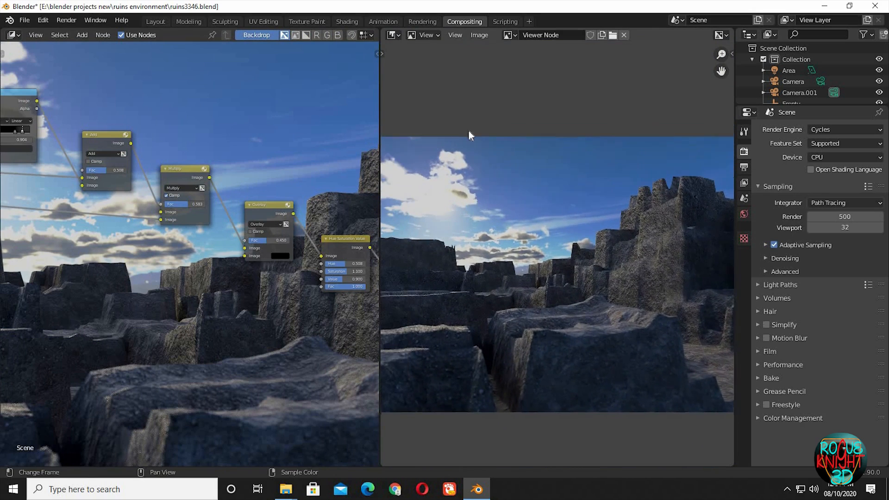
# - Join the two areas so the Image Editor with the Viewer Node image takes over the compositor's space
pyautogui.click(477, 37)
pyautogui.moveTo(381, 31); pyautogui.dragTo(260, 106)
pyautogui.keyDown('ctrl'); pyautogui.moveTo(412, 336); pyautogui.dragTo(388, 331, button='middle'); pyautogui.keyUp('ctrl')
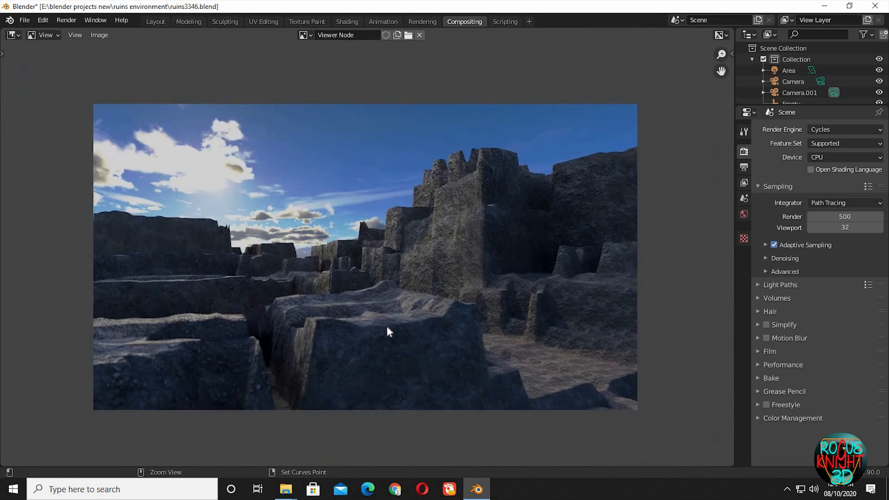